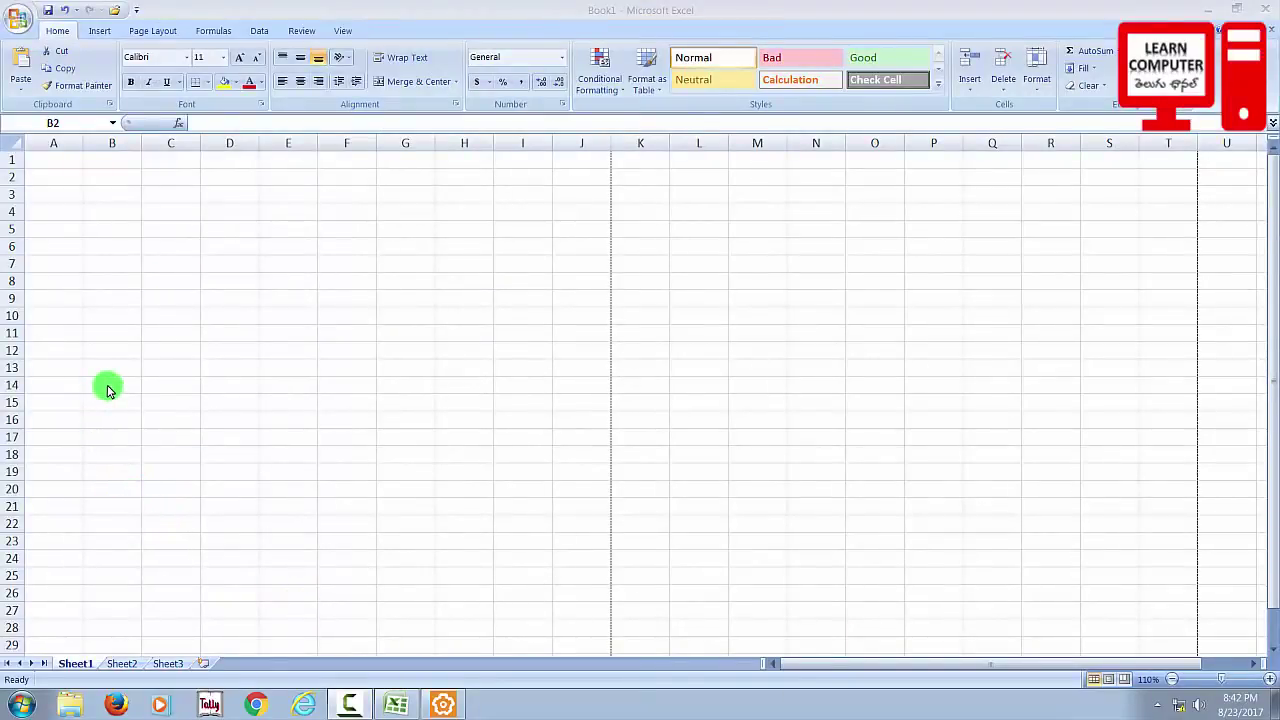
Enter the title 'Tax Invoice/Bill of Supply/Cash Memo' in cell B2
{"action": "left_click", "coordinate": [77, 177]}
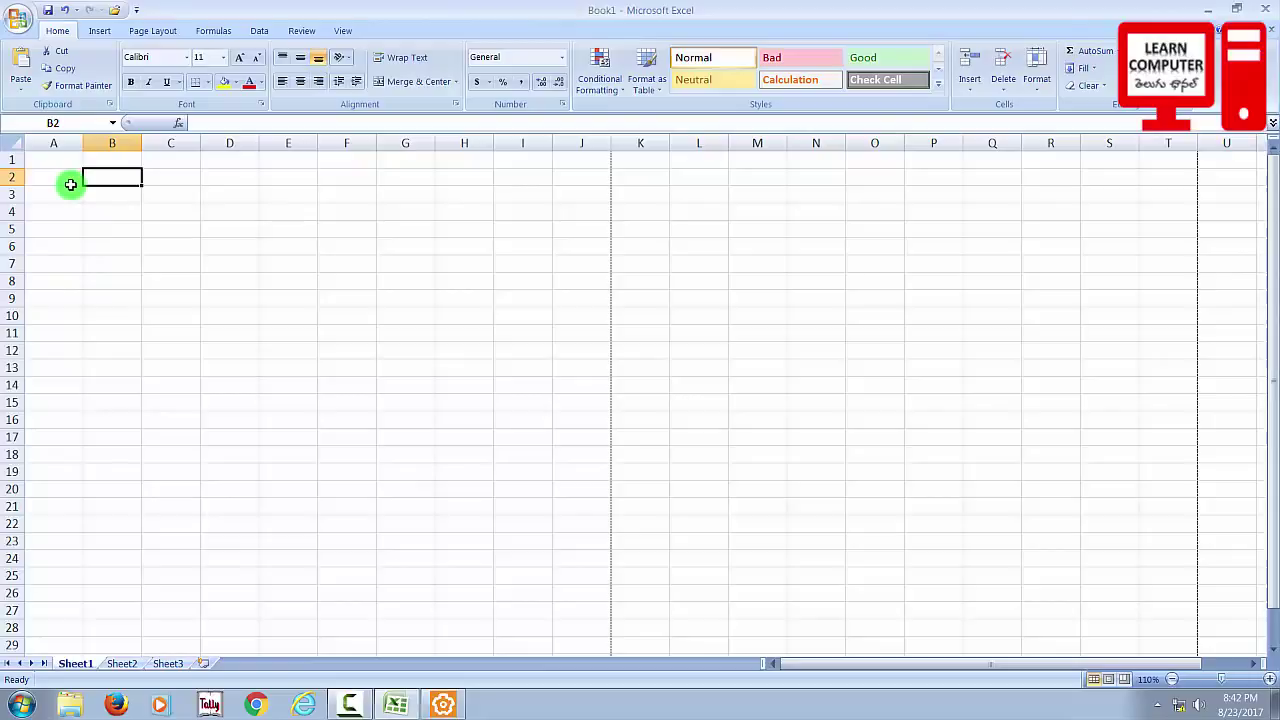
{"action": "left_click", "coordinate": [47, 182]}
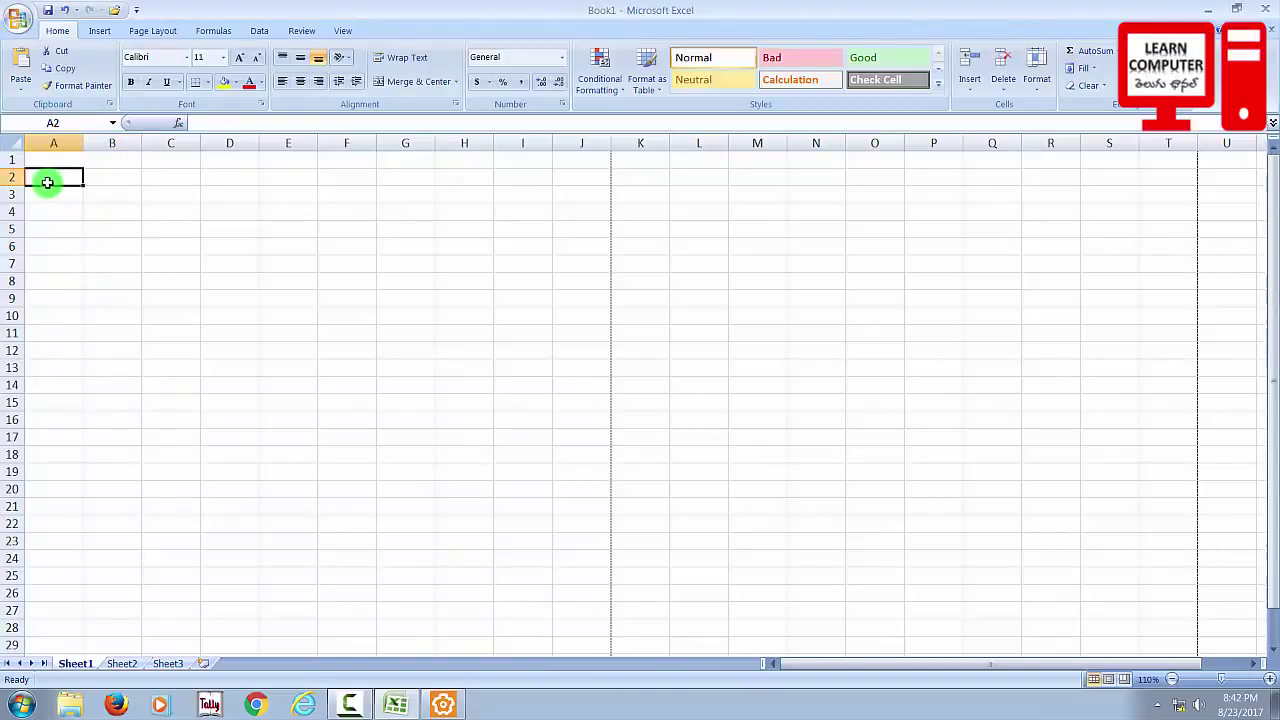
{"action": "left_click", "coordinate": [101, 174]}
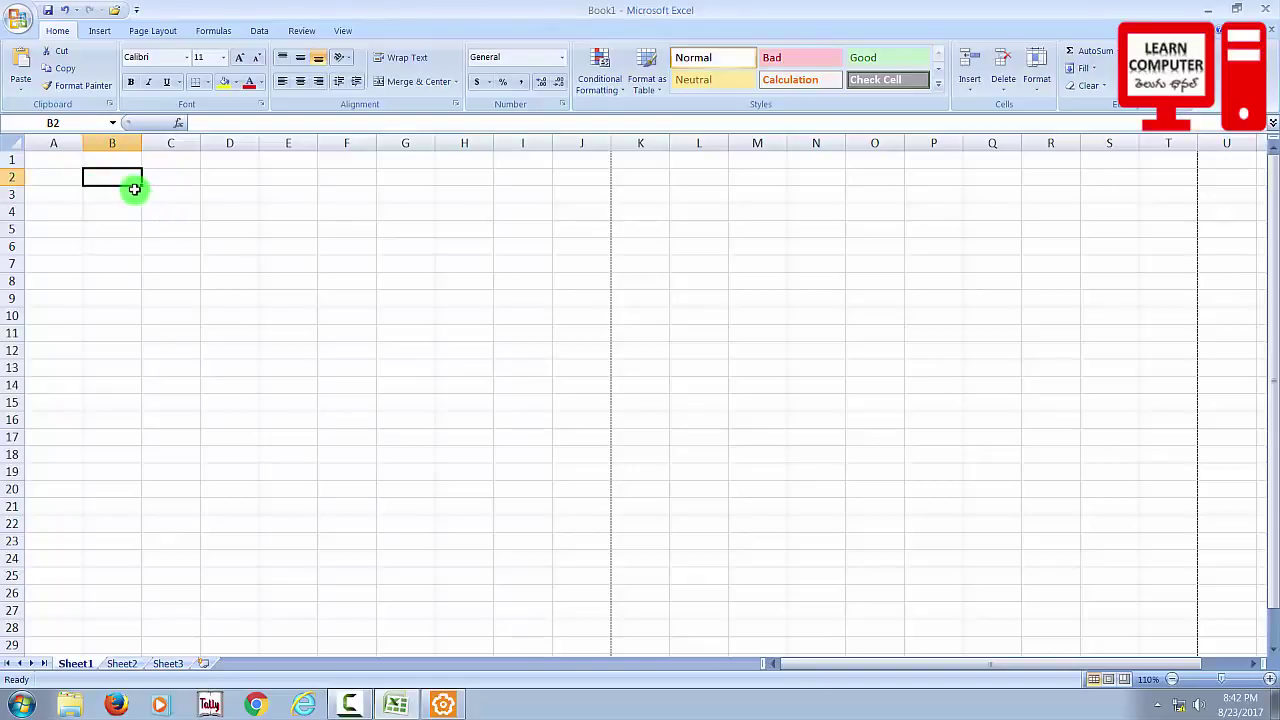
{"action": "type", "text": "T"}
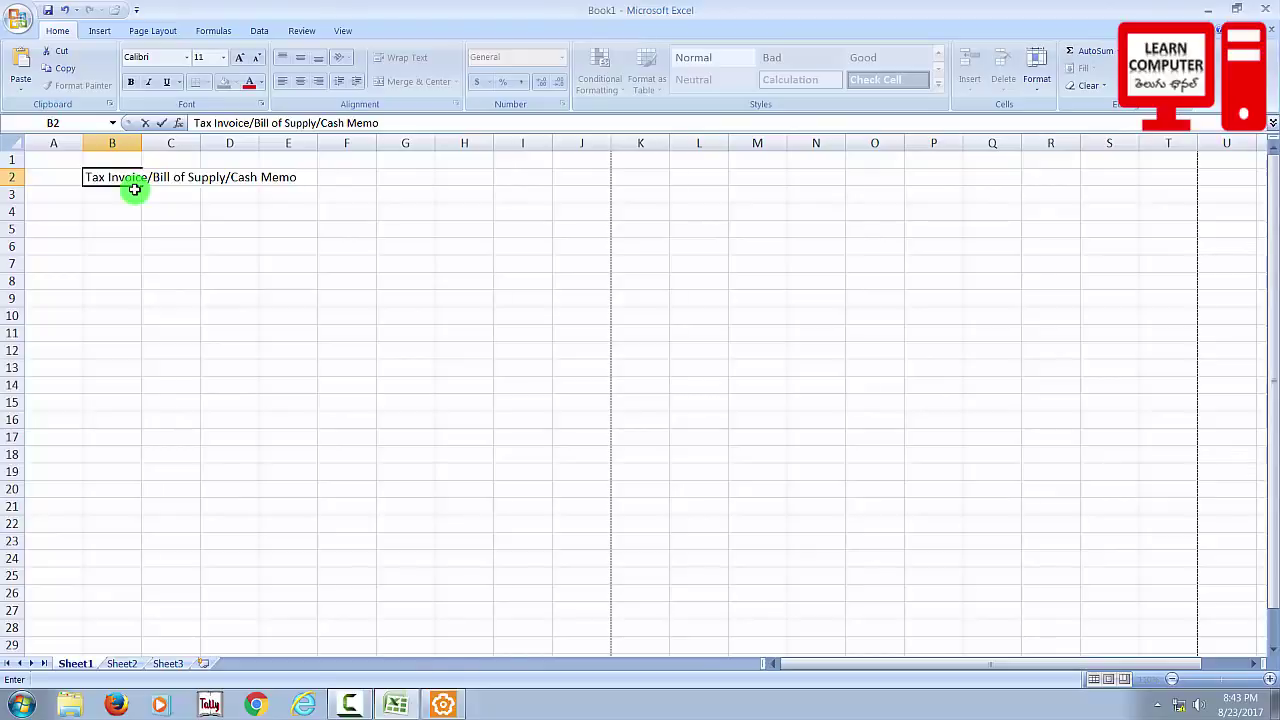
{"action": "key", "text": "Return"}
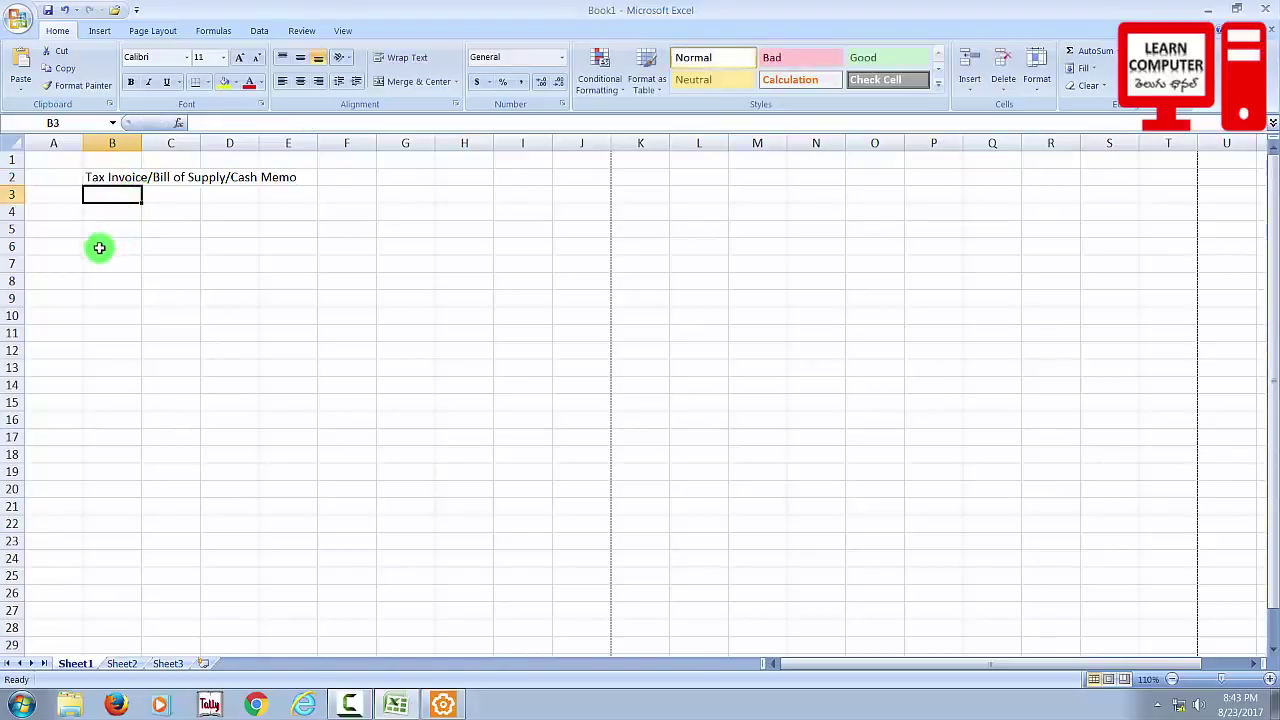
Label B4 'Sold By:' and J4 'Billing Address'
{"action": "left_click", "coordinate": [54, 213]}
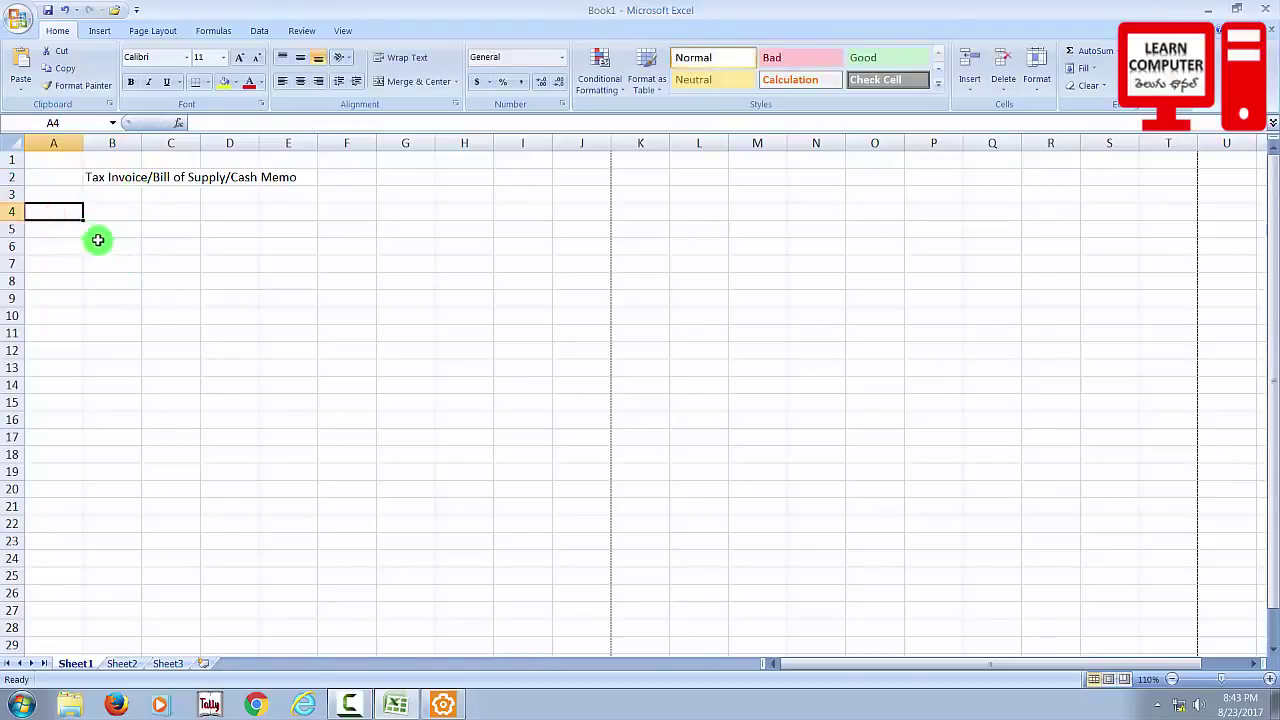
{"action": "left_click", "coordinate": [117, 213]}
{"action": "type", "text": "Sold by"}
{"action": "key", "text": "Right"}
{"action": "key", "text": "Right"}
{"action": "key", "text": "Right"}
{"action": "key", "text": "Right"}
{"action": "key", "text": "Right"}
{"action": "key", "text": "Right"}
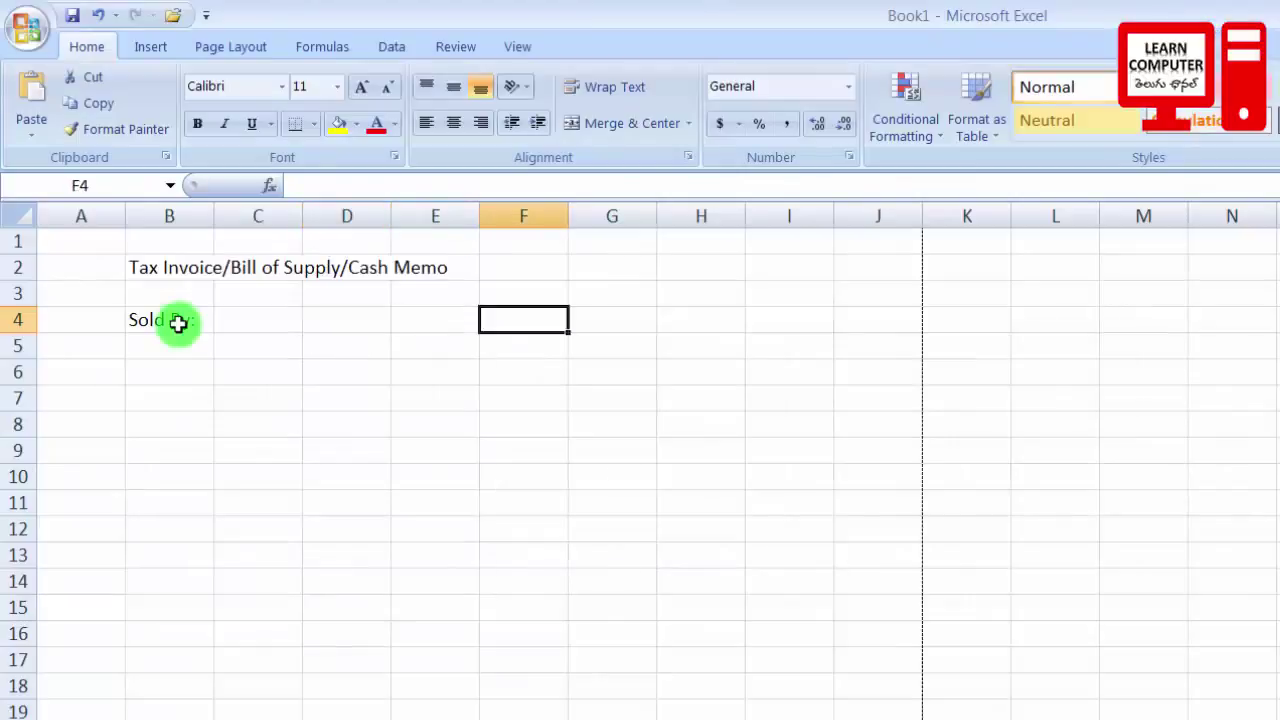
{"action": "key", "text": "Right"}
{"action": "key", "text": "Right"}
{"action": "type", "text": "Bill"}
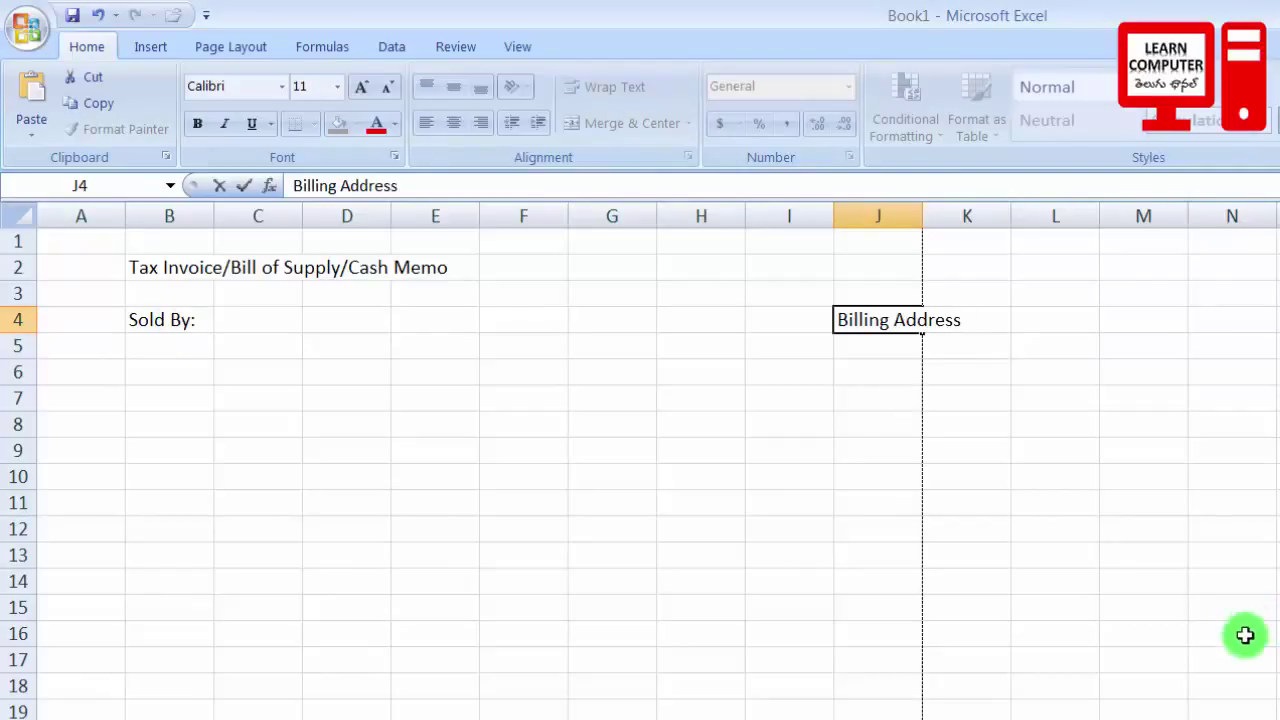
{"action": "key", "text": "ctrl+Return"}
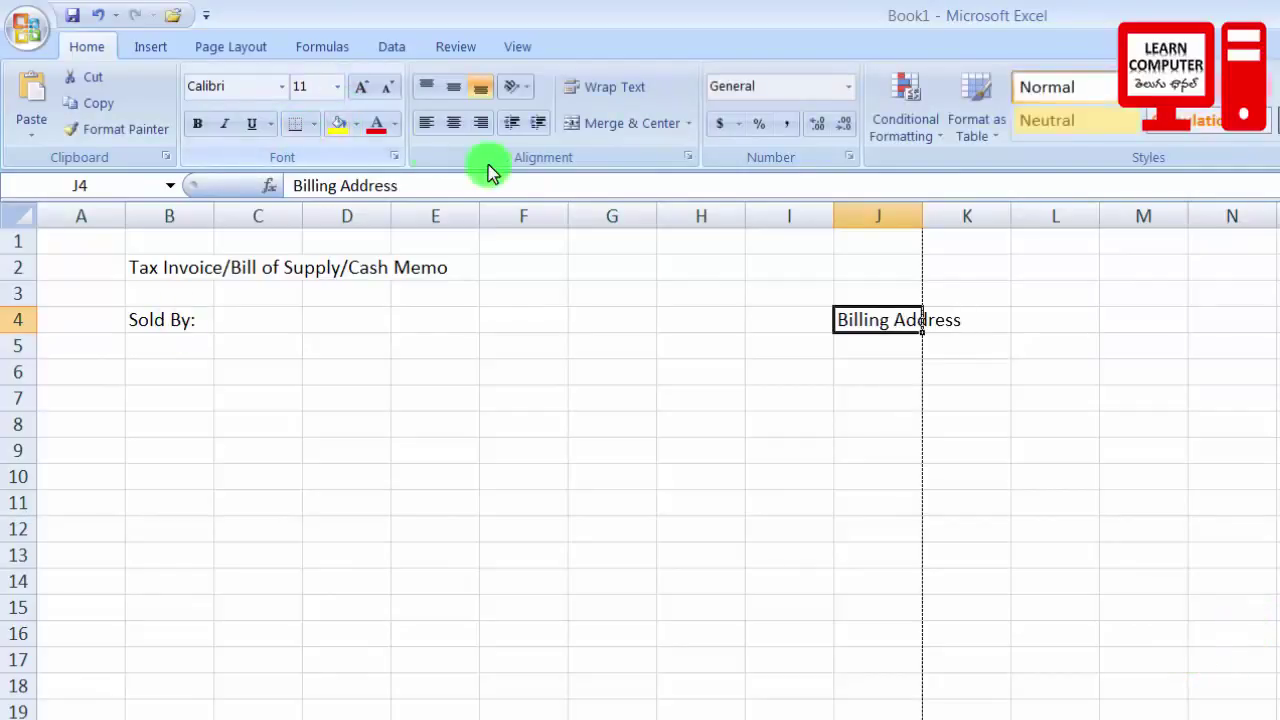
{"action": "key", "text": "Return"}
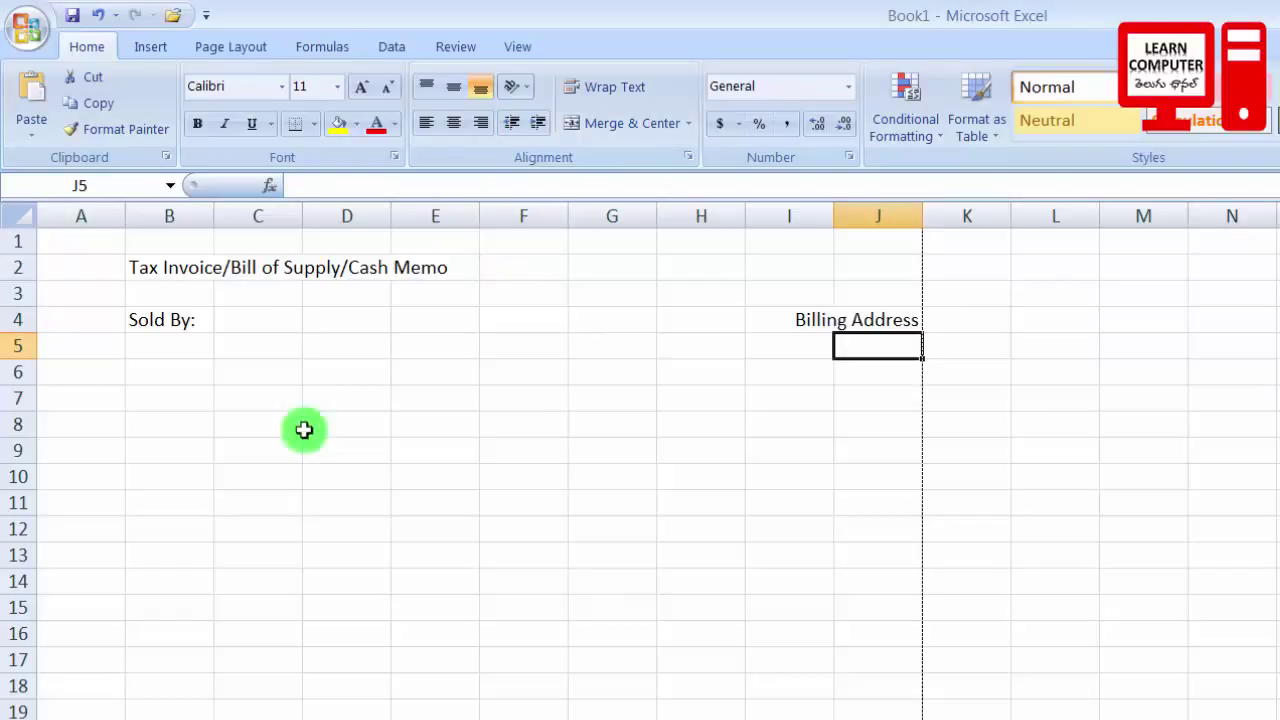
Enter the seller's address lines in B5:B8 under Sold By:
{"action": "left_click", "coordinate": [205, 316]}
{"action": "left_click", "coordinate": [145, 349]}
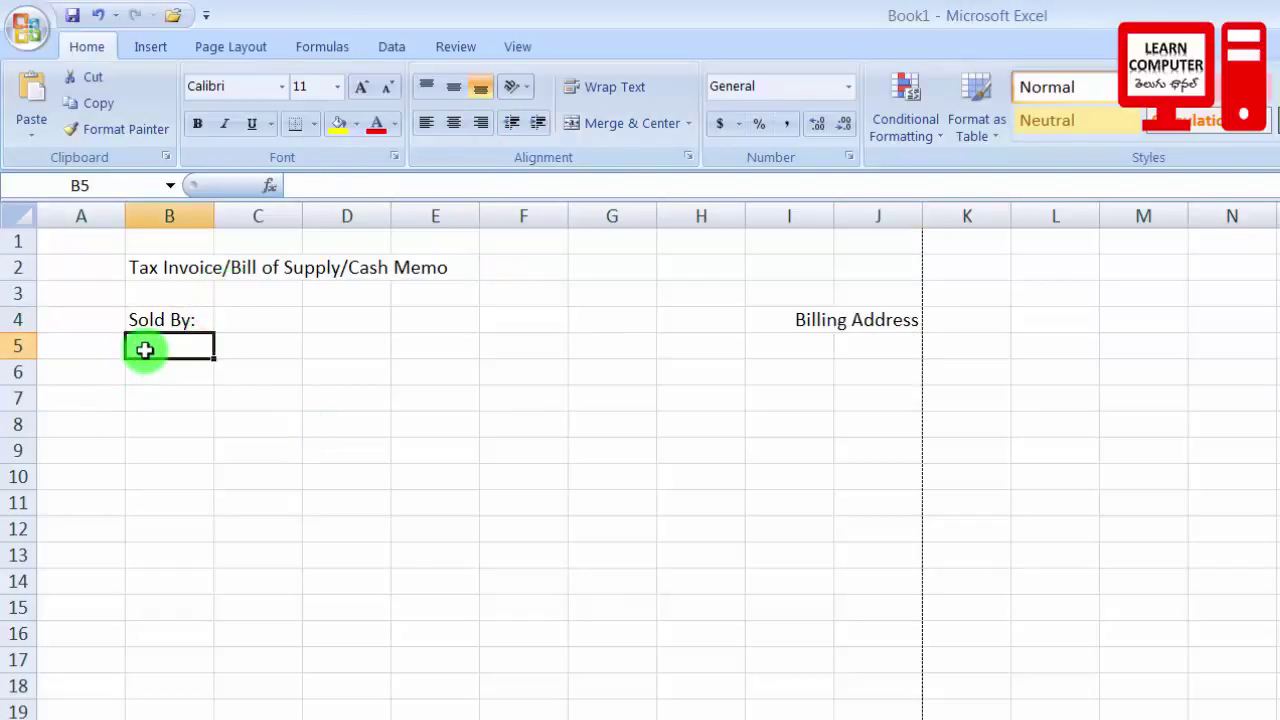
{"action": "left_click", "coordinate": [172, 328]}
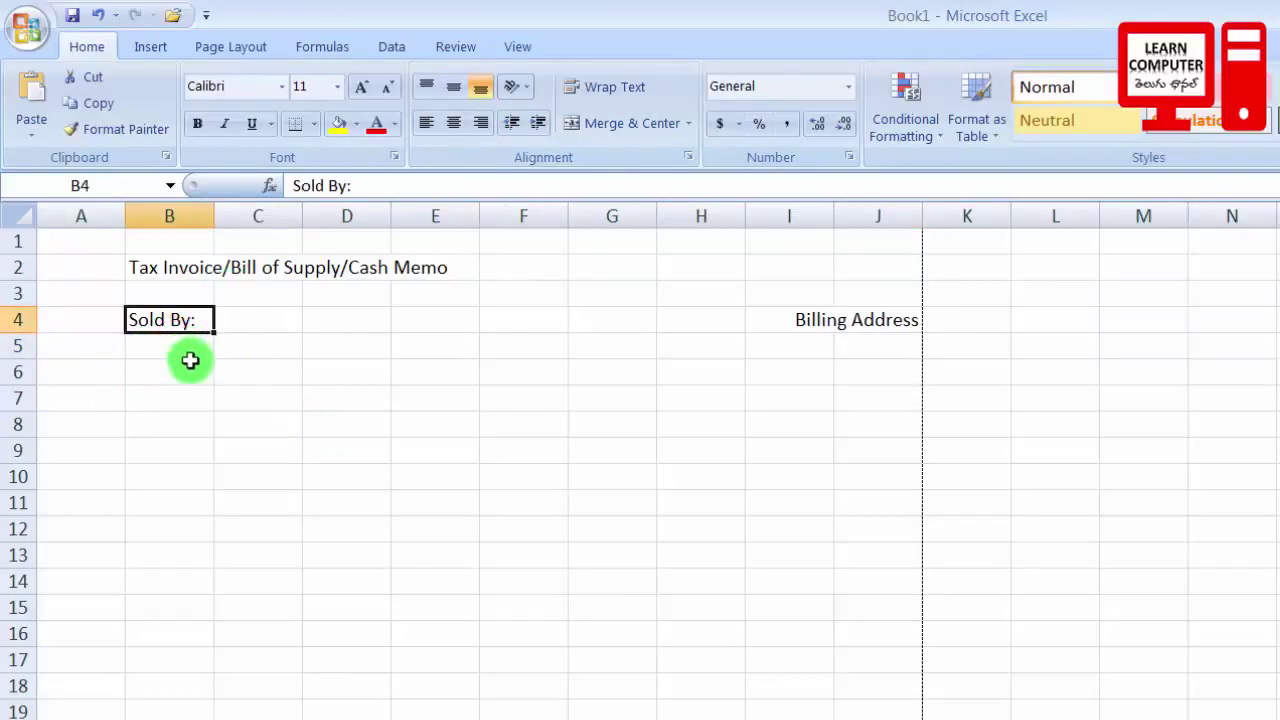
{"action": "left_click", "coordinate": [188, 364]}
{"action": "left_click", "coordinate": [191, 347]}
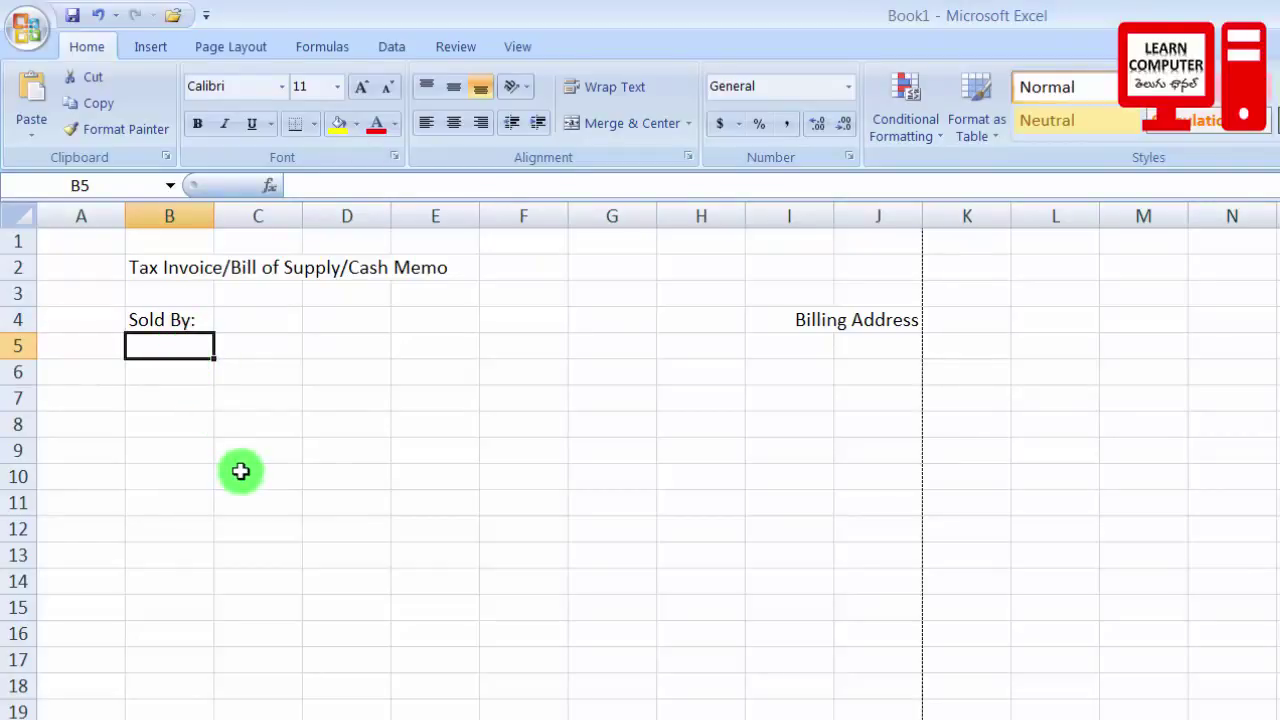
Enter the customer's name and address lines in J5:J9, then select the J4:J9 block
{"action": "left_click", "coordinate": [813, 337]}
{"action": "left_click", "coordinate": [812, 322]}
{"action": "left_click", "coordinate": [820, 346]}
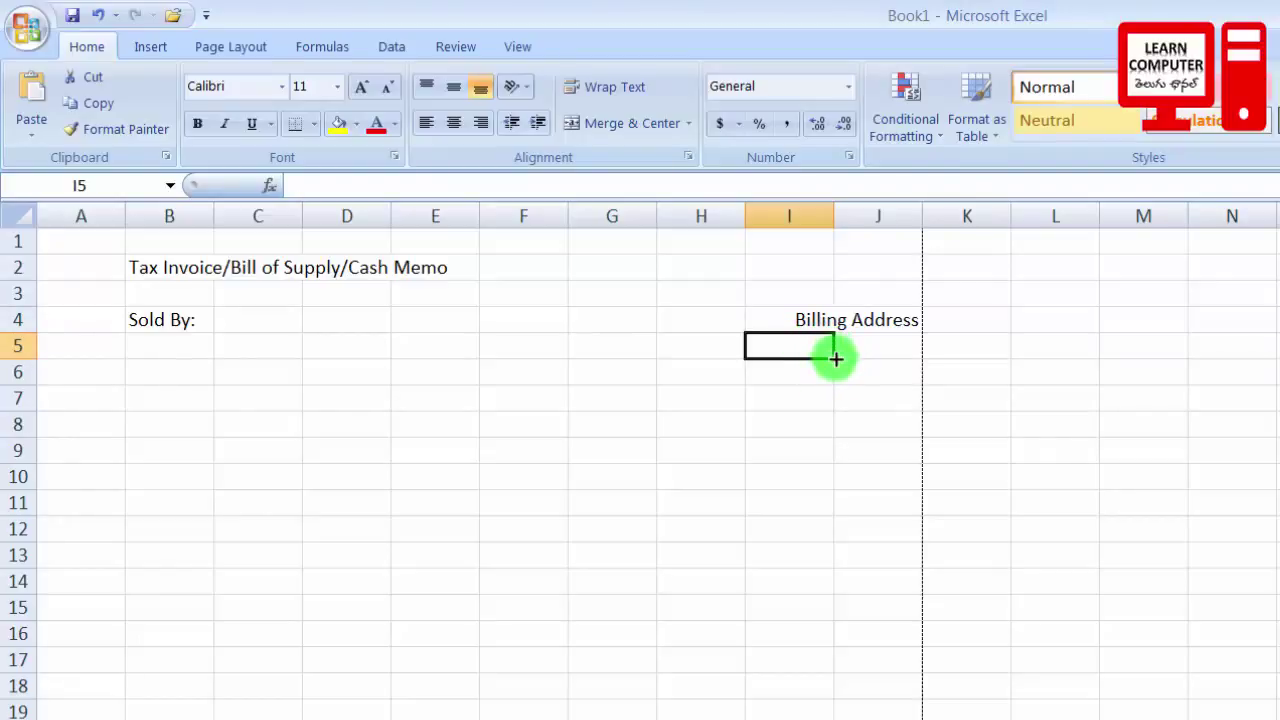
{"action": "left_click", "coordinate": [164, 351]}
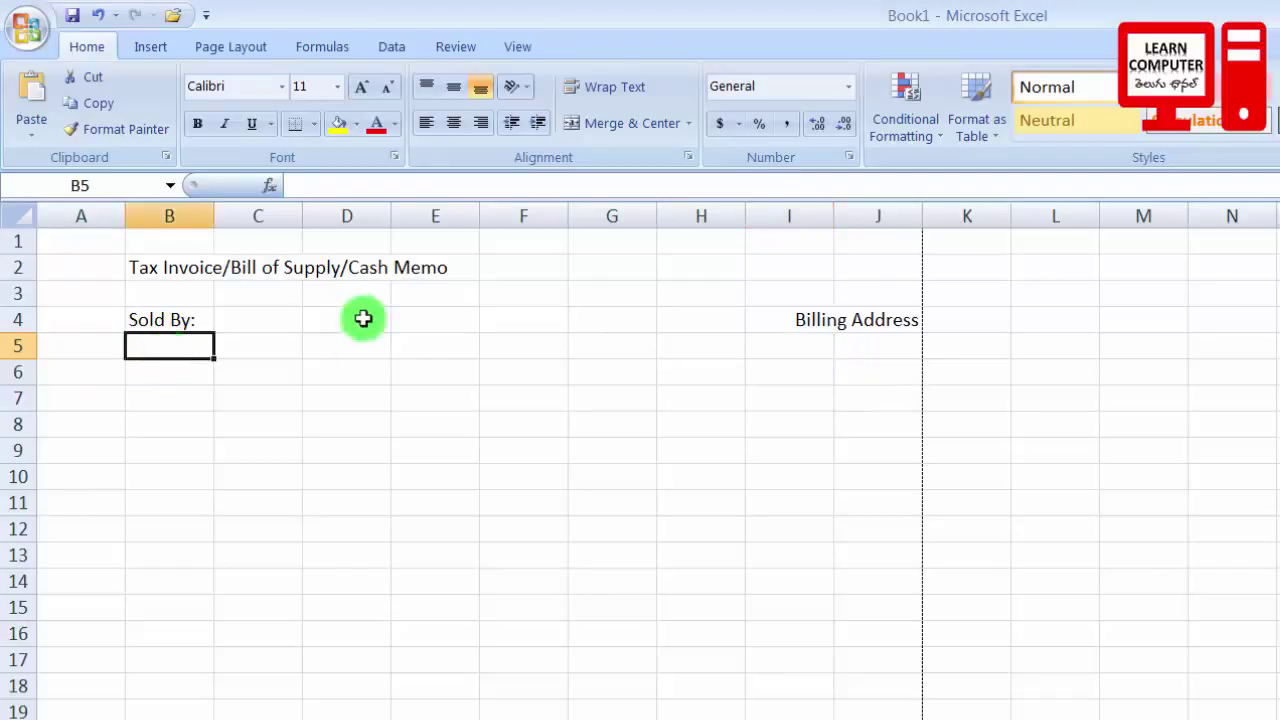
{"action": "left_click", "coordinate": [811, 354]}
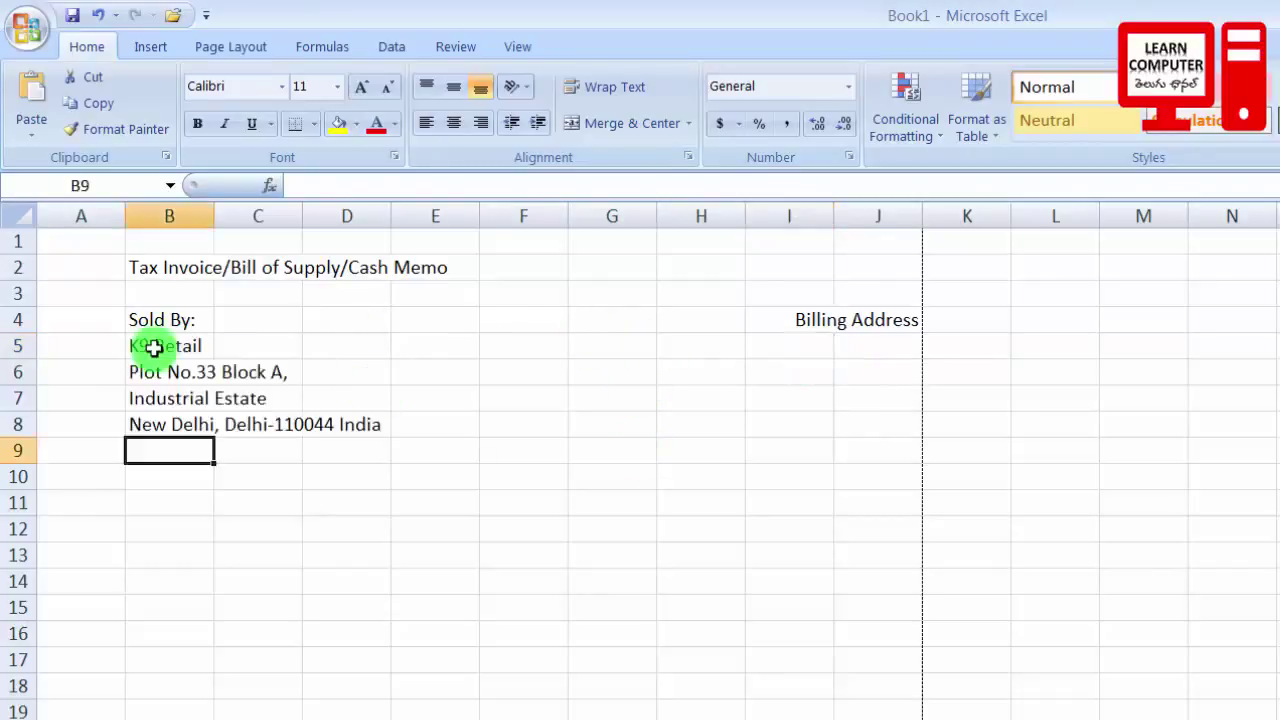
{"action": "left_click_drag", "start_coordinate": [163, 343], "coordinate": [266, 449]}
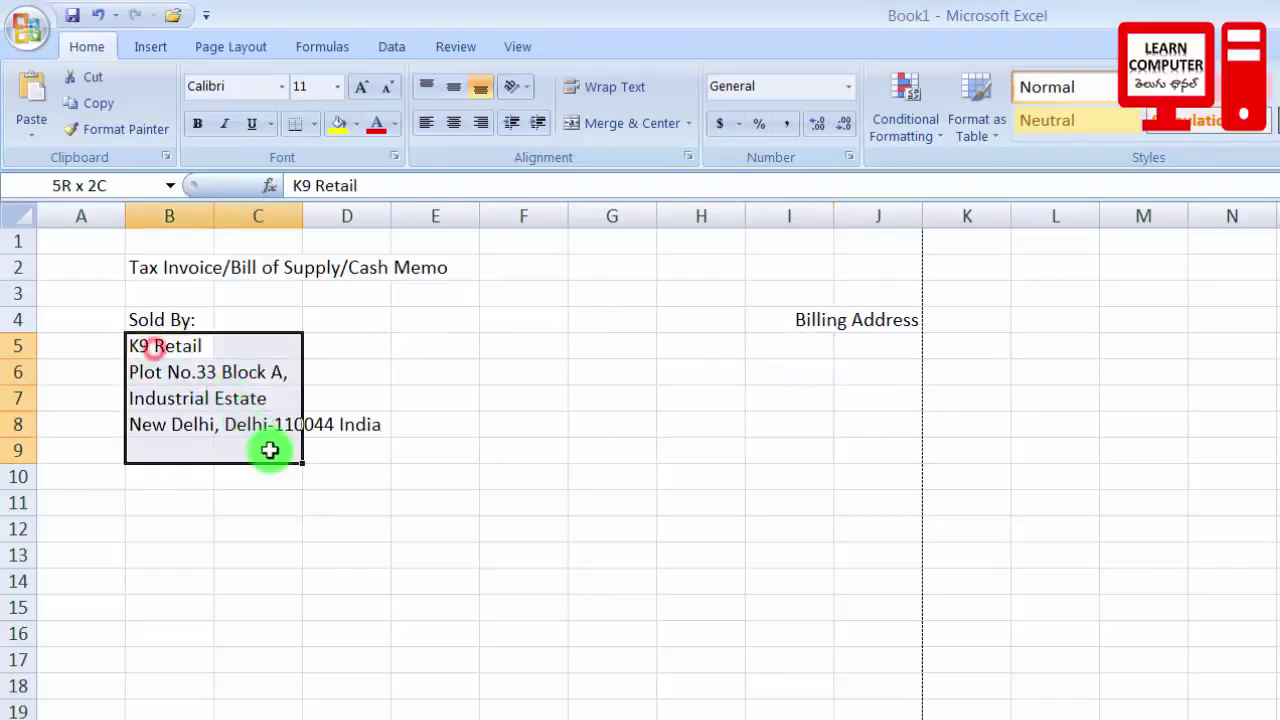
{"action": "left_click", "coordinate": [862, 346]}
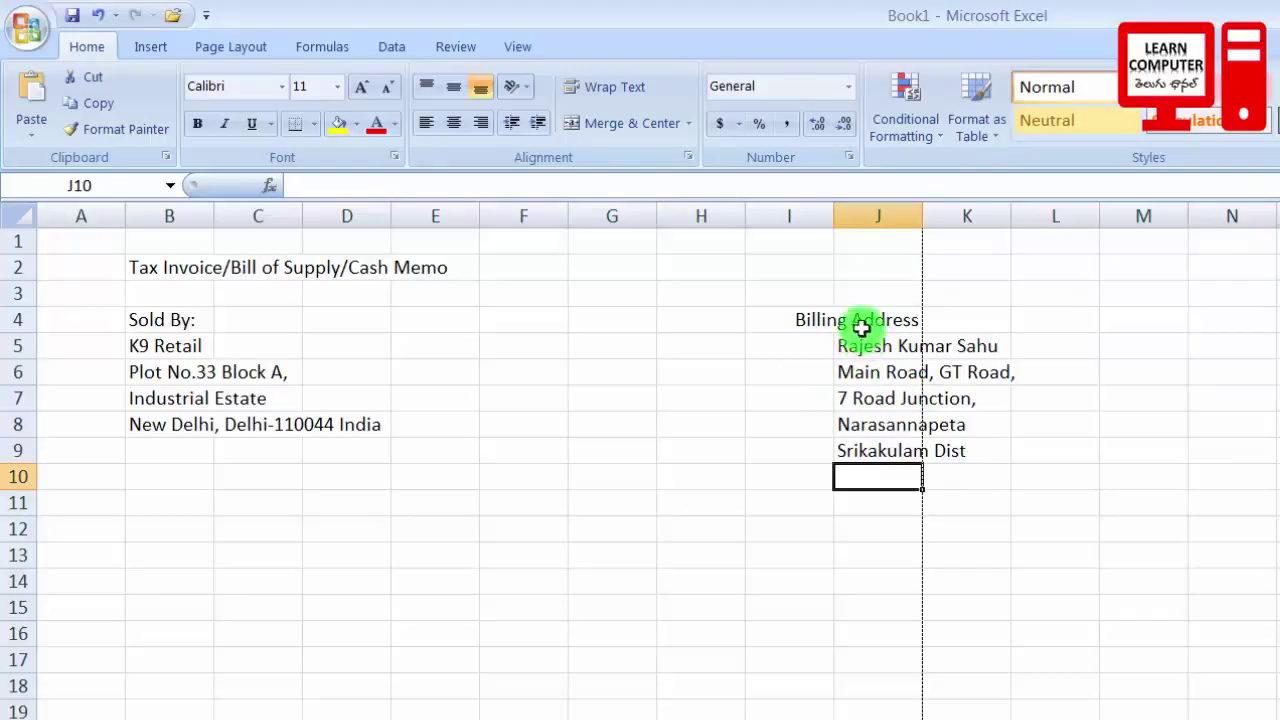
{"action": "left_click_drag", "start_coordinate": [862, 328], "coordinate": [866, 448]}
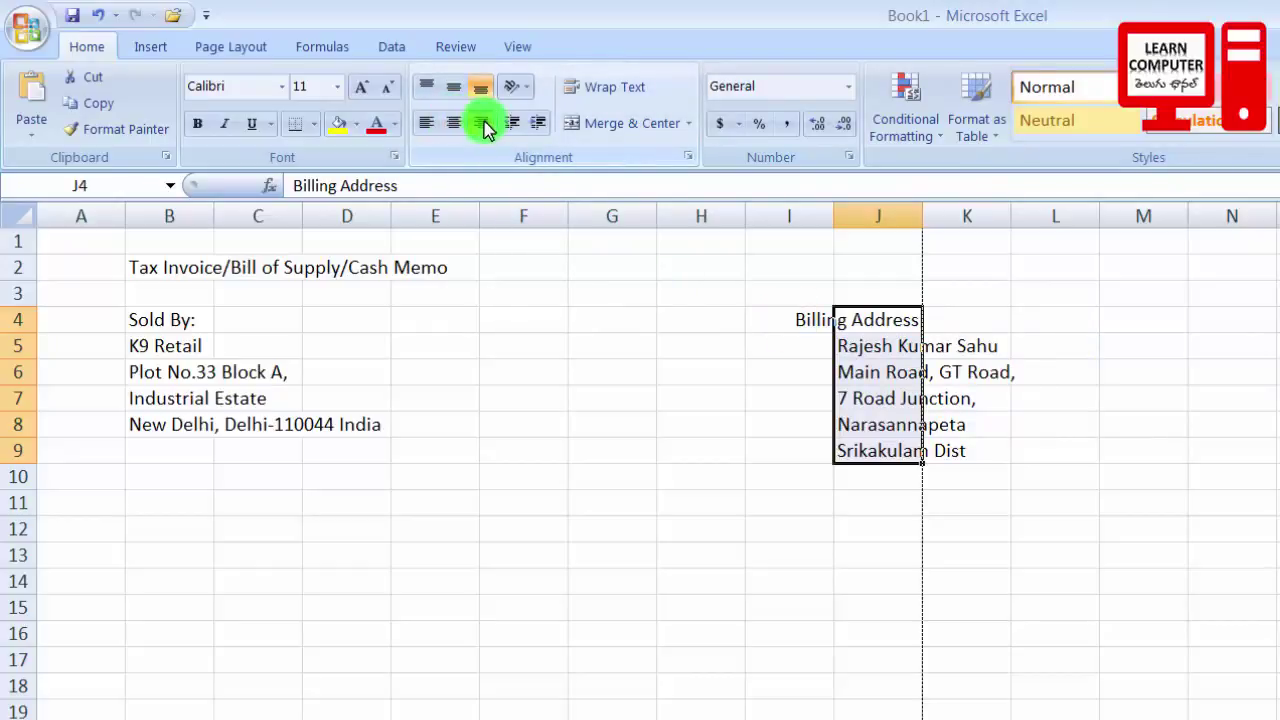
Right-align the billing address block J4:J9
{"action": "left_click", "coordinate": [480, 122]}
{"action": "left_click", "coordinate": [451, 123]}
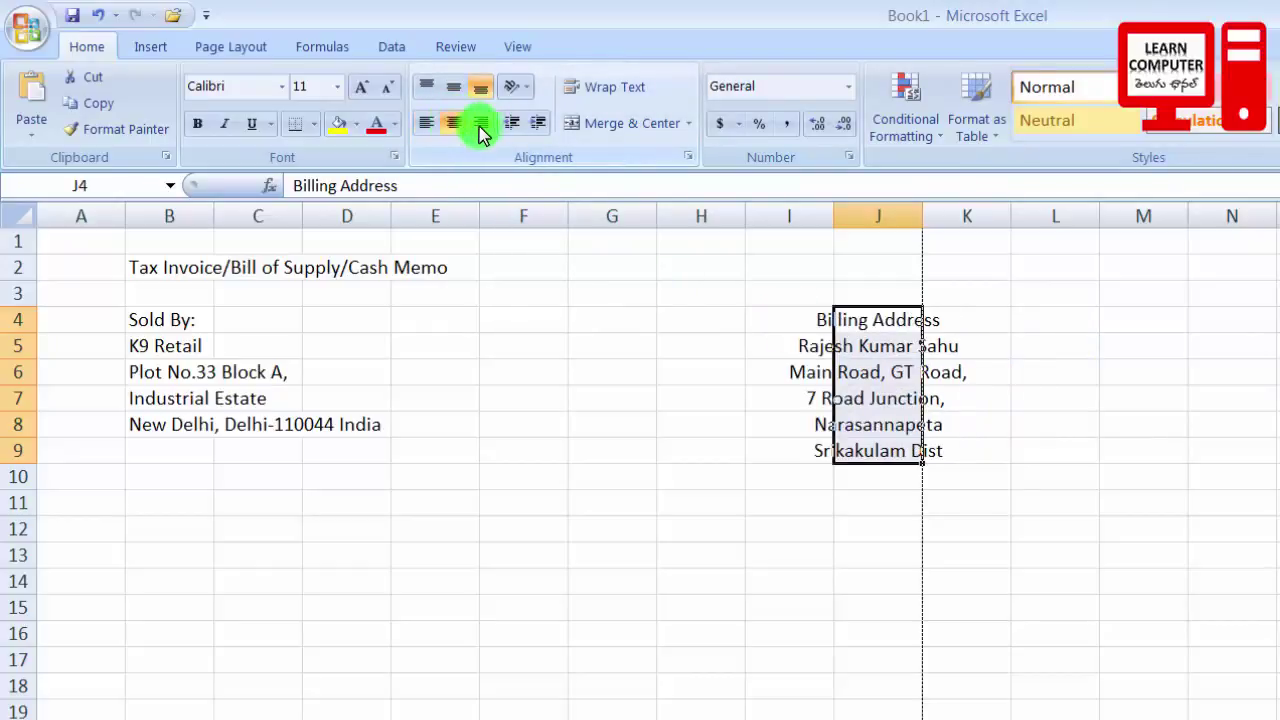
{"action": "left_click", "coordinate": [480, 122]}
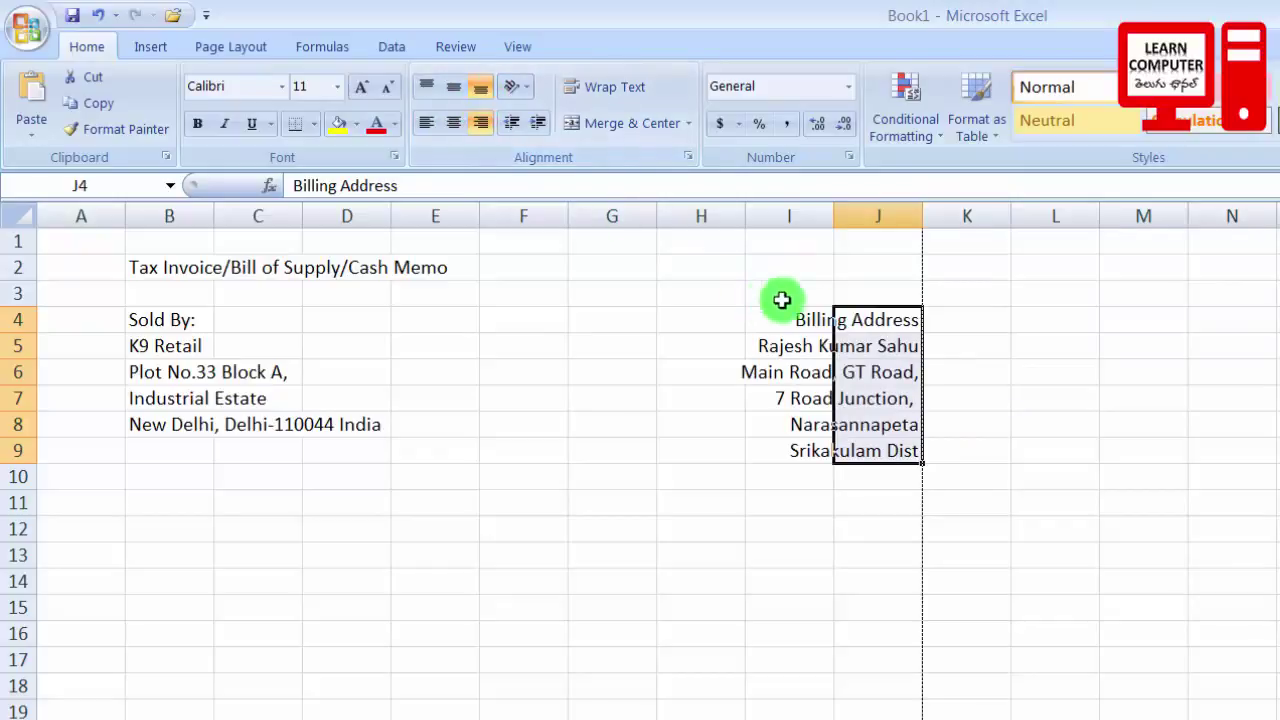
{"action": "left_click", "coordinate": [876, 332]}
{"action": "left_click", "coordinate": [898, 462]}
{"action": "left_click", "coordinate": [877, 557]}
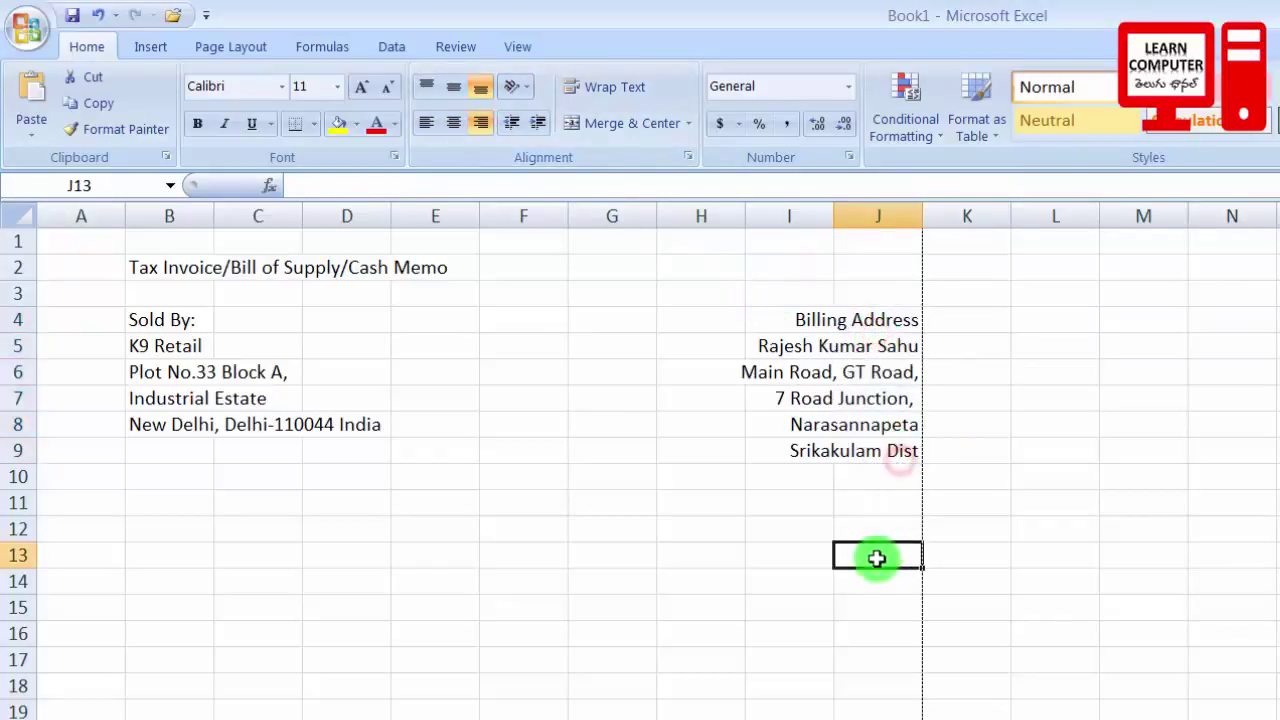
Make the 'Sold By:' and 'Billing Address' labels bold
{"action": "left_click", "coordinate": [176, 321]}
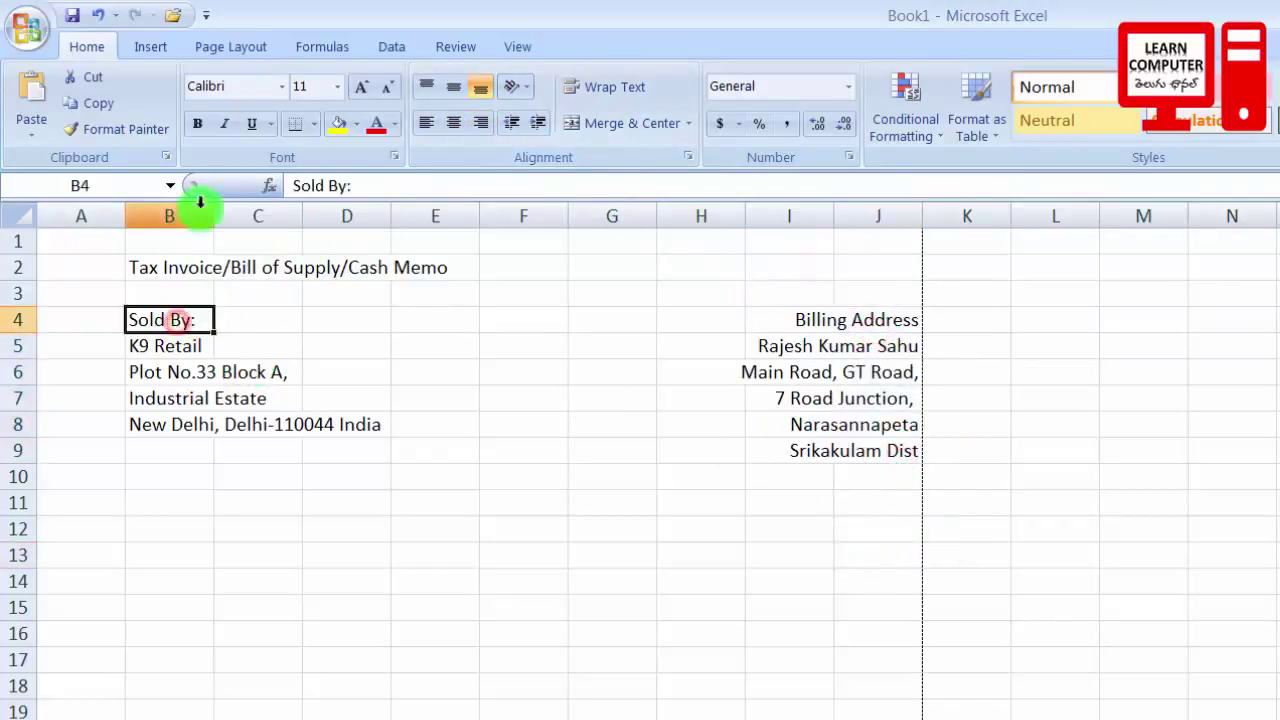
{"action": "left_click", "coordinate": [197, 123]}
{"action": "left_click", "coordinate": [787, 322]}
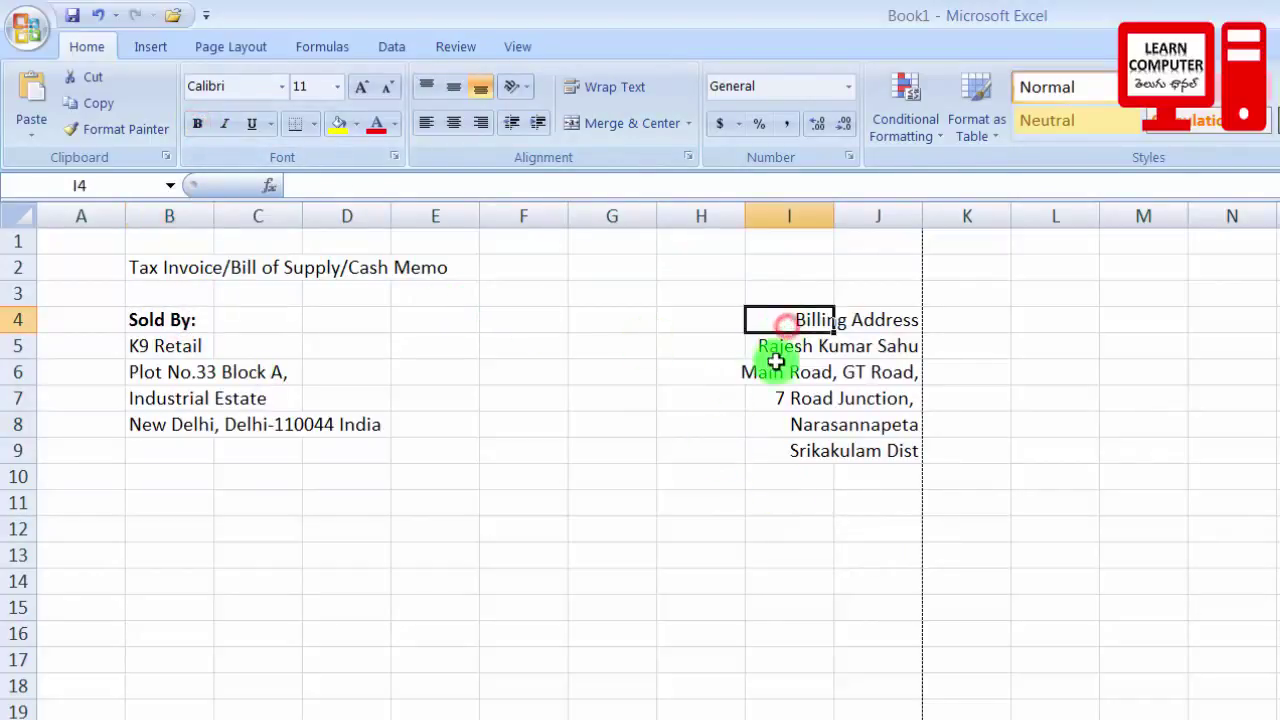
{"action": "left_click", "coordinate": [878, 320]}
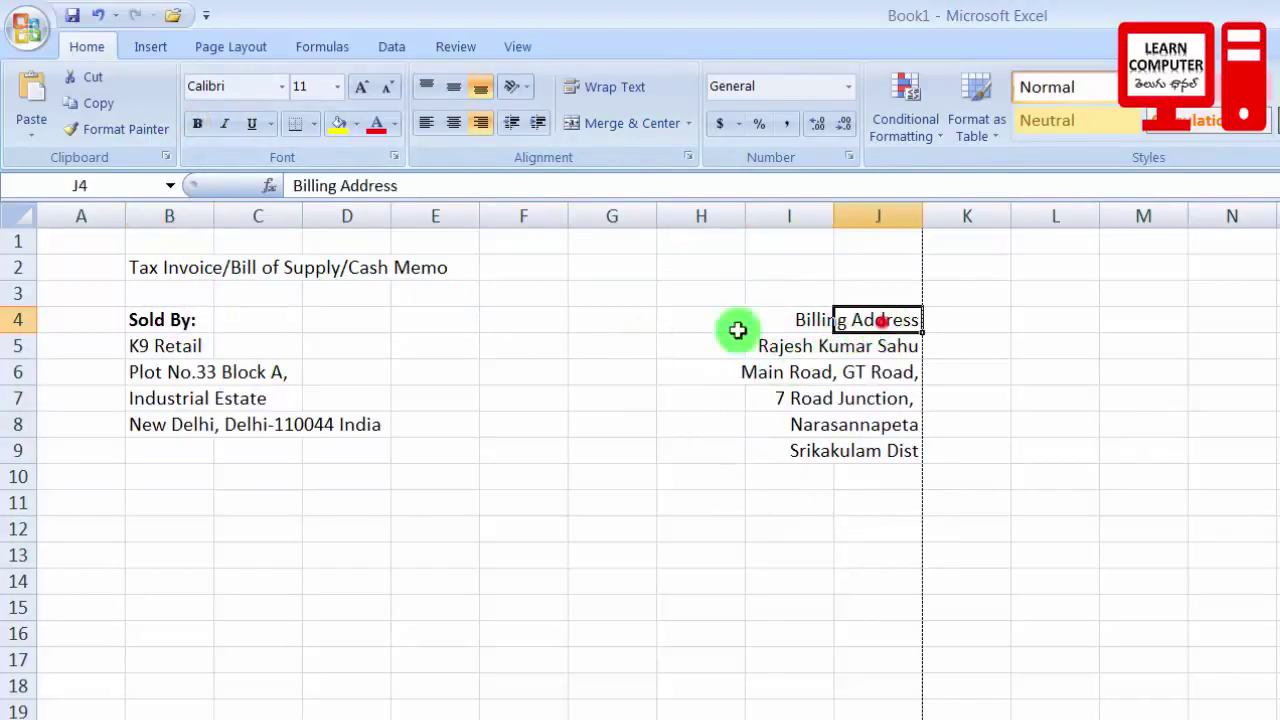
{"action": "left_click", "coordinate": [201, 127]}
{"action": "left_click", "coordinate": [802, 553]}
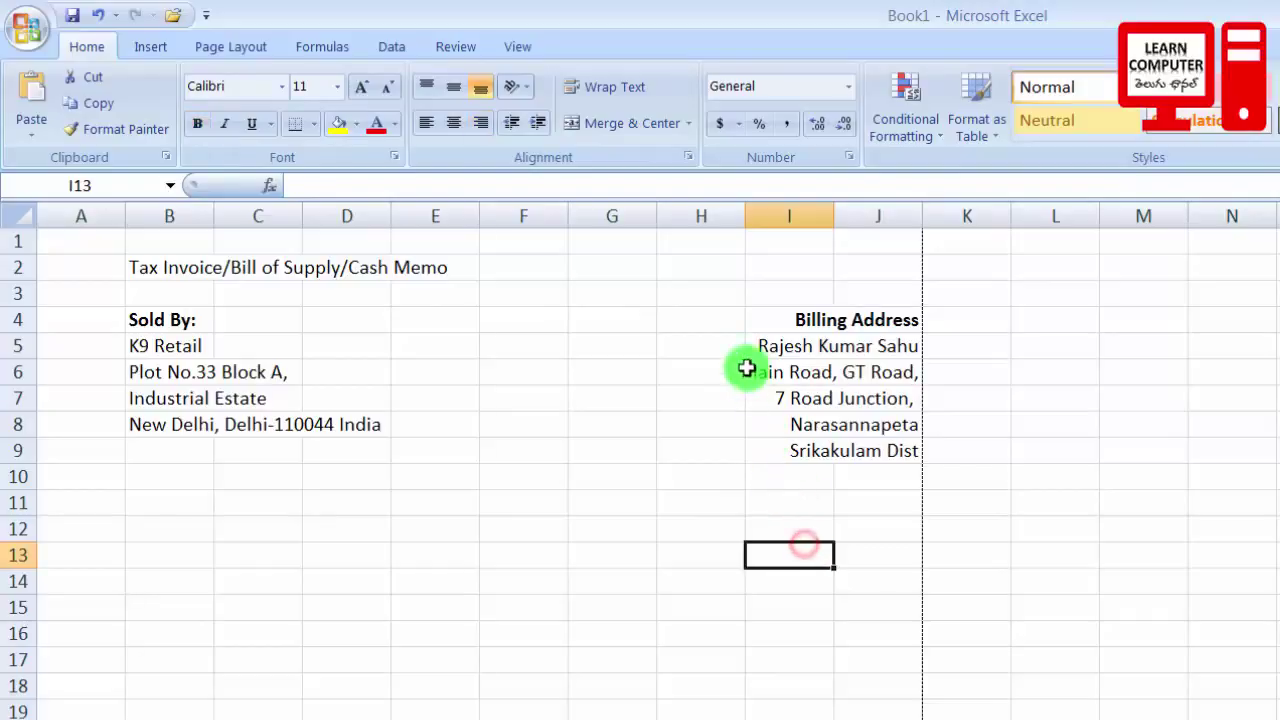
Merge the whole G4:J9 billing area, then undo that merge
{"action": "left_click_drag", "start_coordinate": [606, 323], "coordinate": [901, 443]}
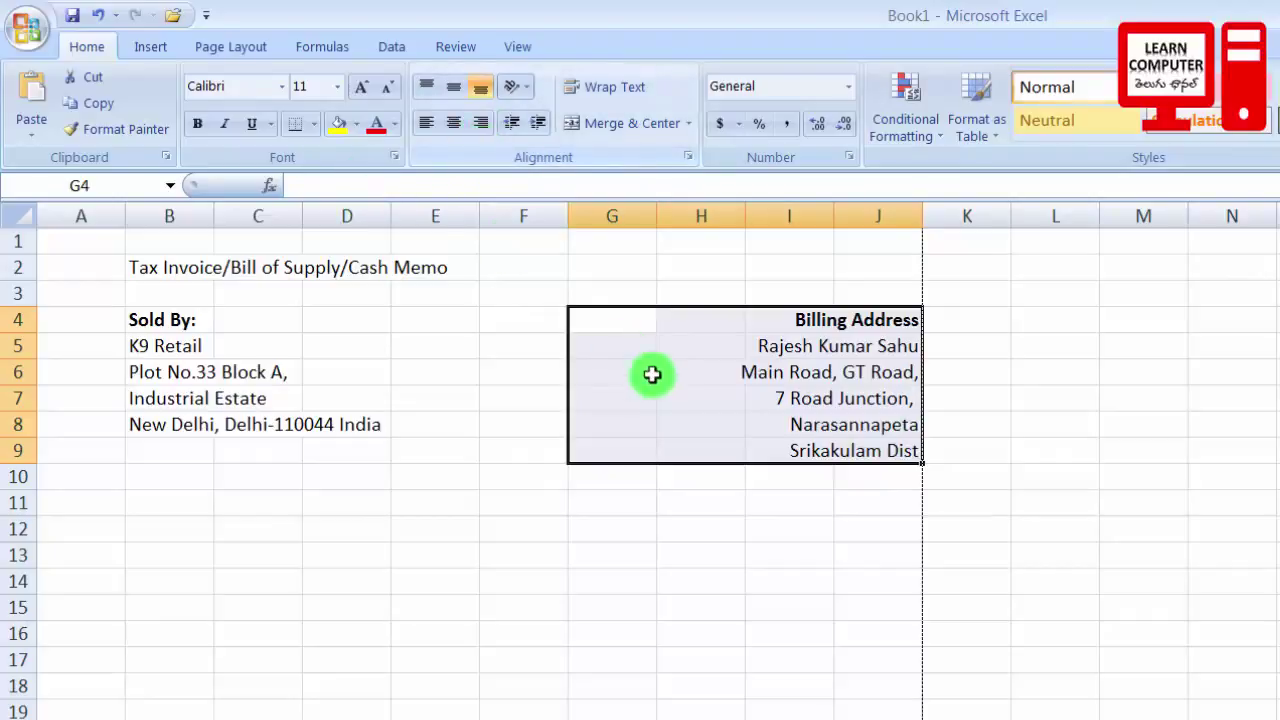
{"action": "left_click", "coordinate": [608, 123]}
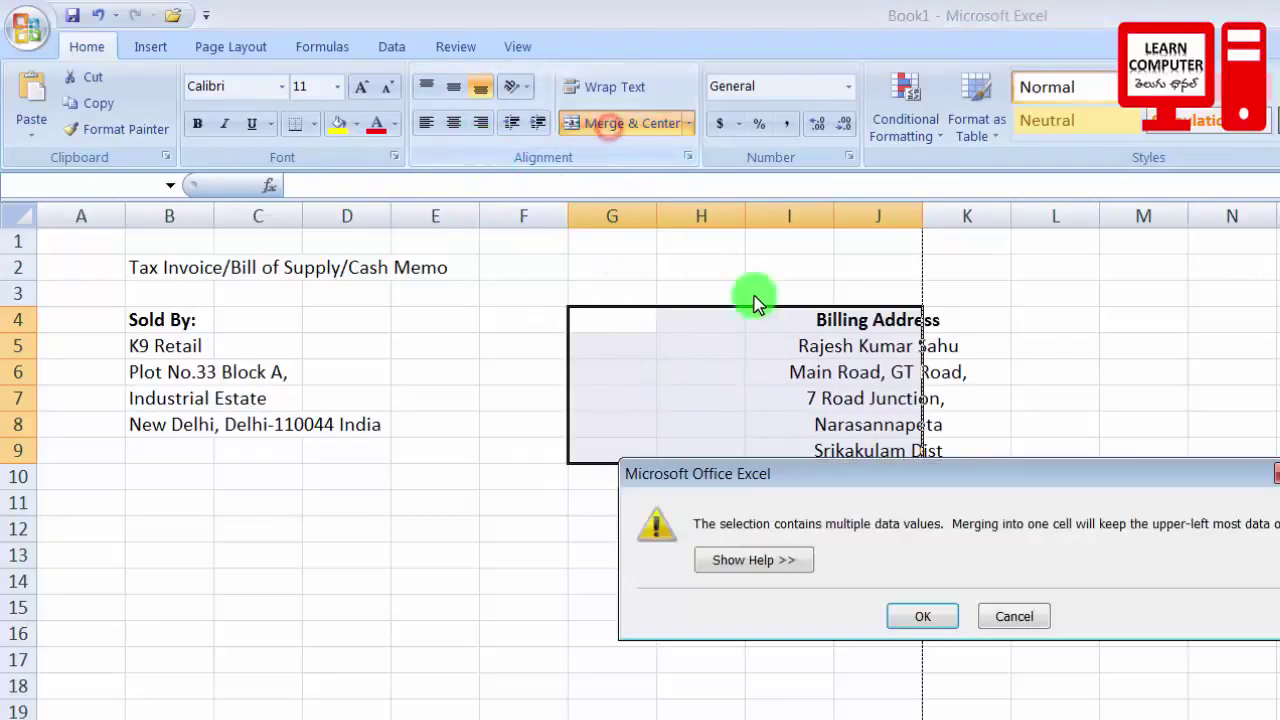
{"action": "left_click", "coordinate": [922, 614]}
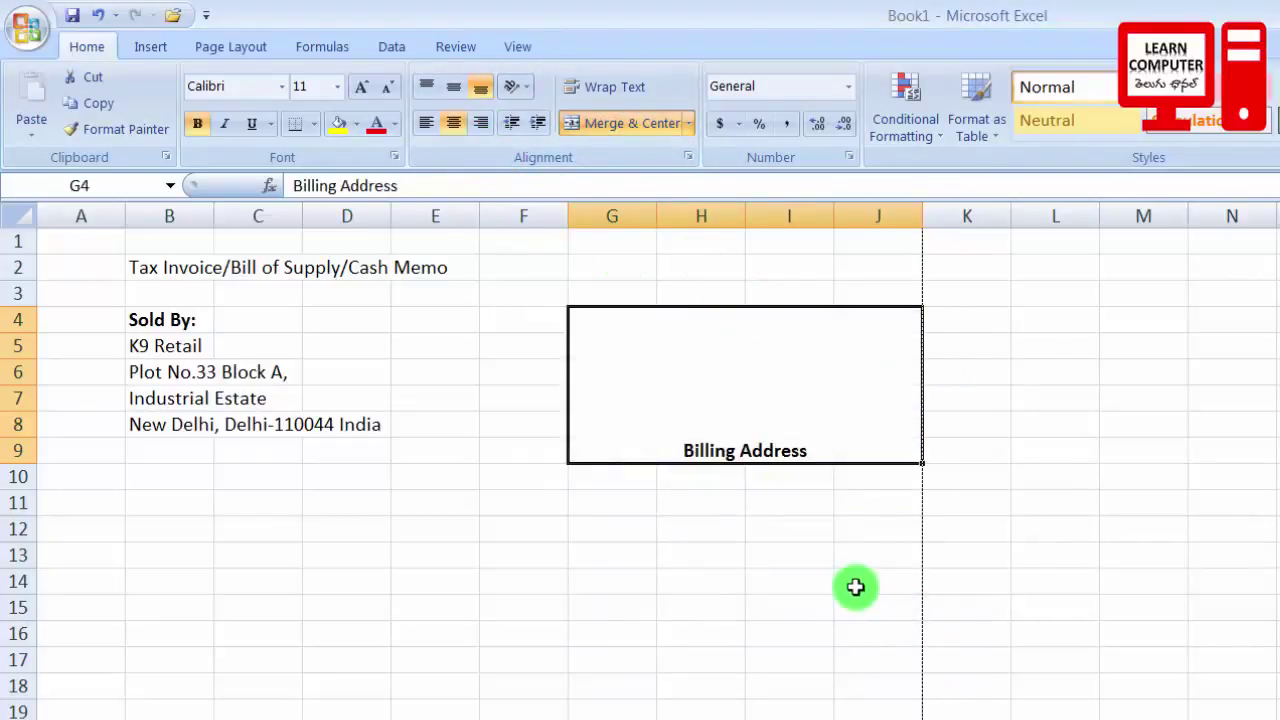
{"action": "key", "text": "ctrl+z"}
{"action": "left_click", "coordinate": [866, 530]}
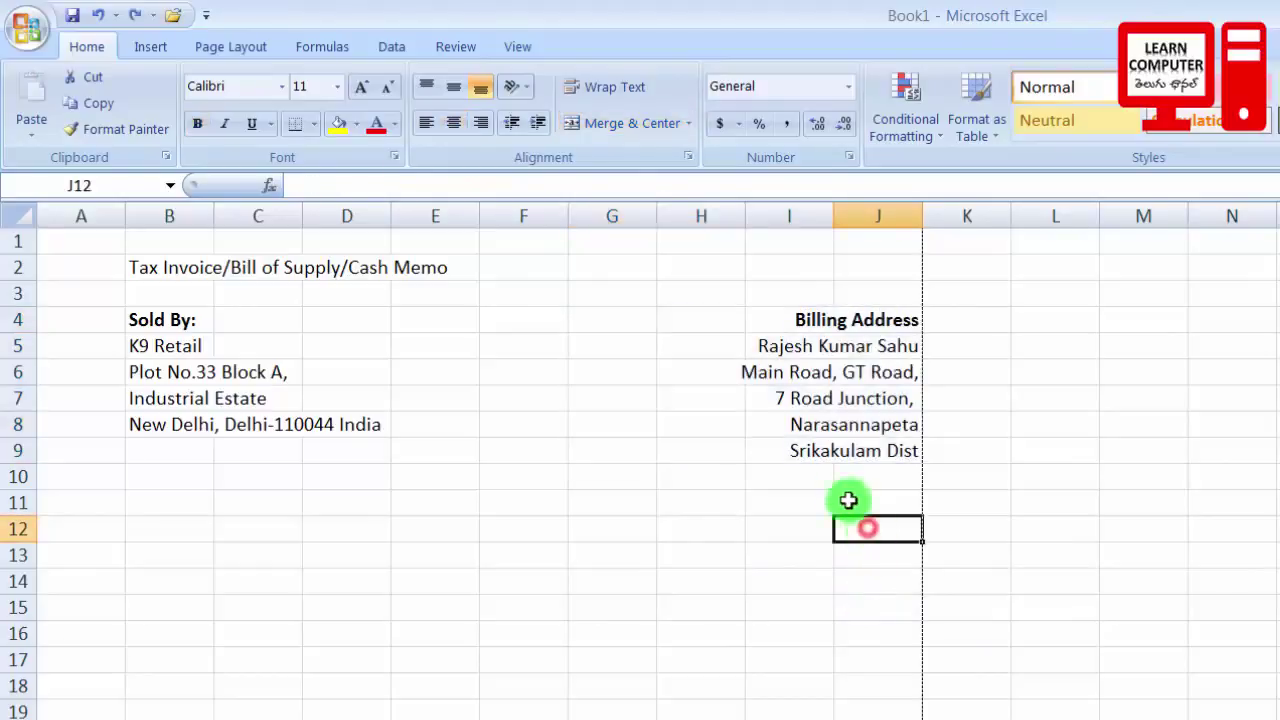
Merge G4:J4 and G5:J5 separately, right-aligning each merged cell
{"action": "left_click_drag", "start_coordinate": [595, 323], "coordinate": [862, 329]}
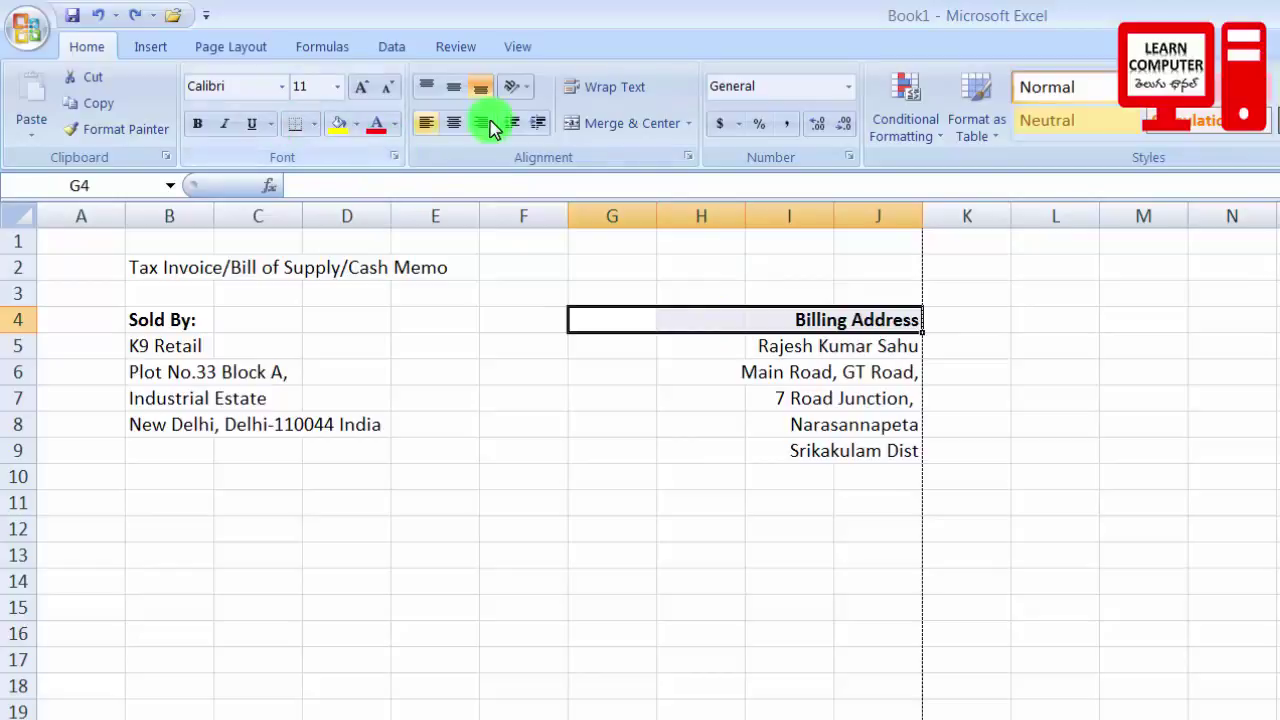
{"action": "left_click", "coordinate": [590, 125]}
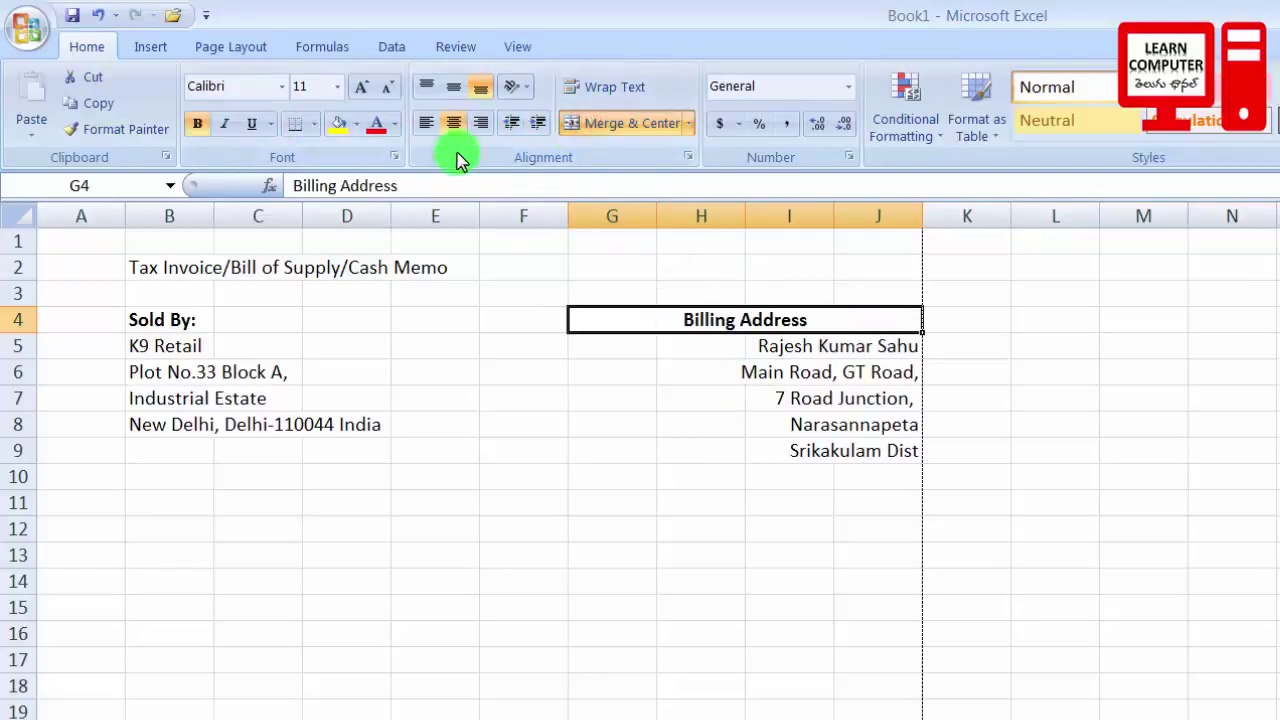
{"action": "left_click", "coordinate": [483, 123]}
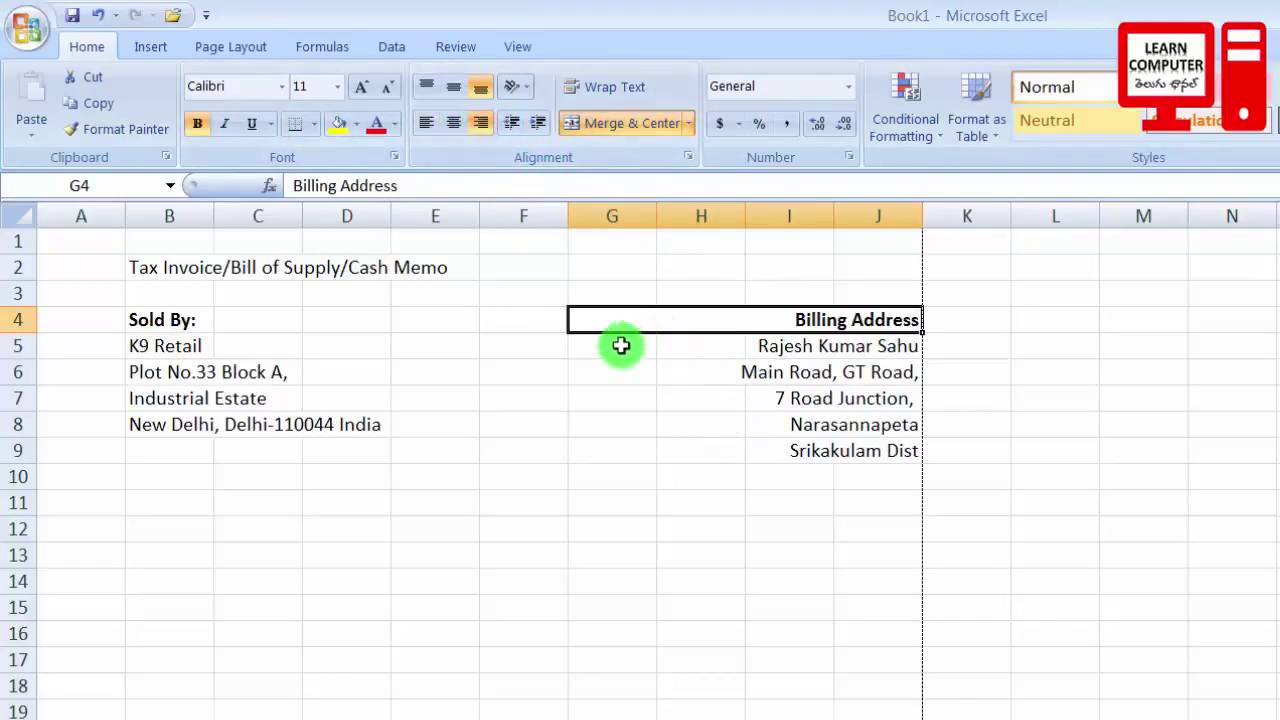
{"action": "left_click_drag", "start_coordinate": [620, 345], "coordinate": [805, 377]}
{"action": "left_click_drag", "start_coordinate": [594, 350], "coordinate": [900, 347]}
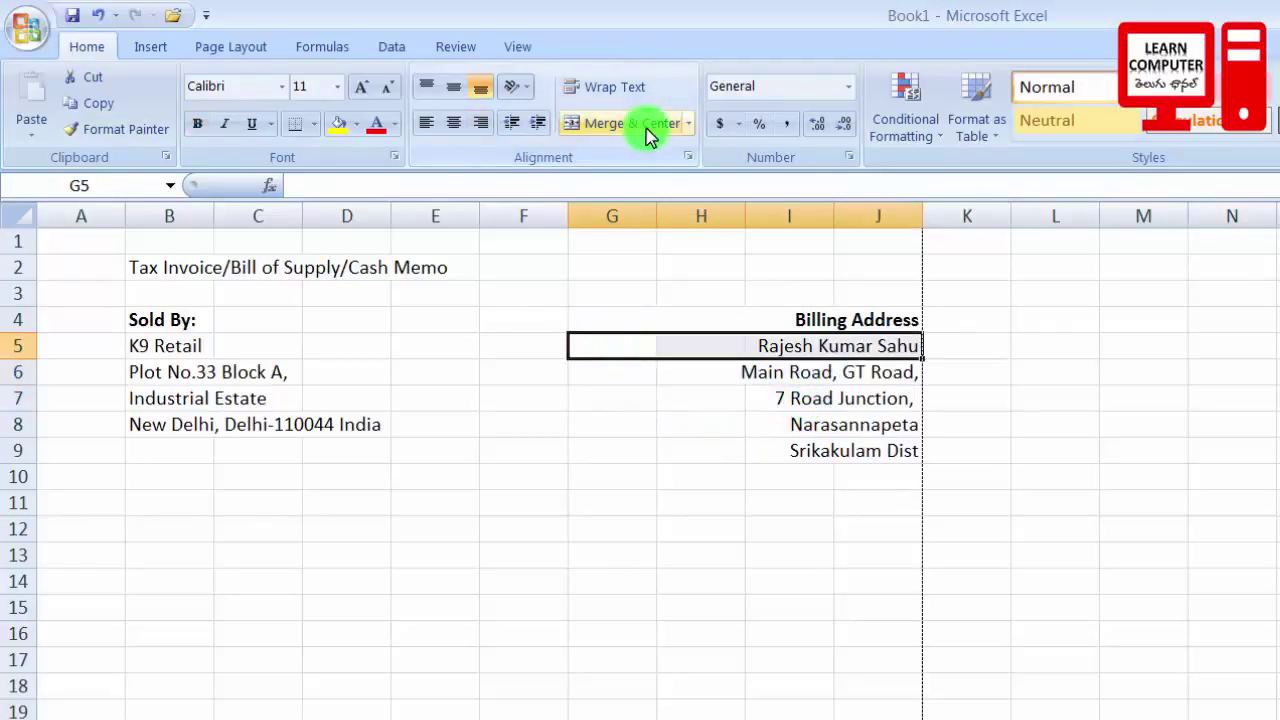
{"action": "left_click", "coordinate": [630, 123]}
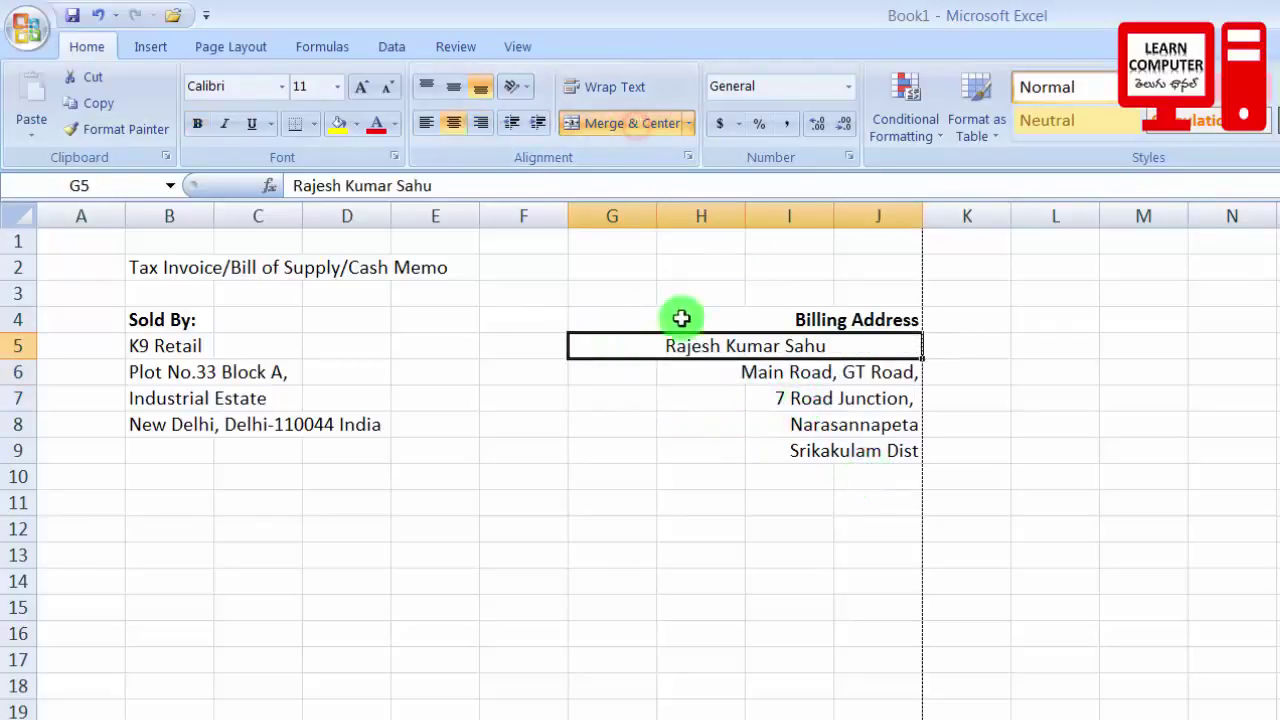
{"action": "left_click", "coordinate": [483, 123]}
{"action": "left_click_drag", "start_coordinate": [592, 371], "coordinate": [848, 371]}
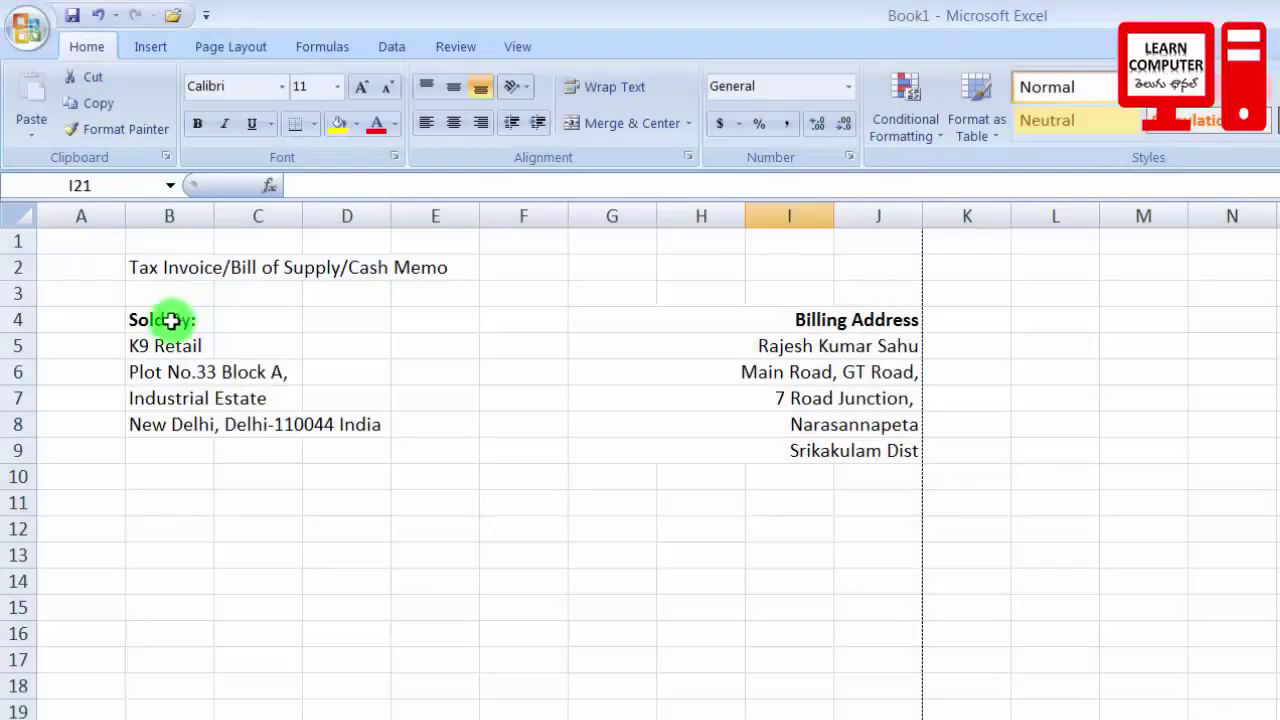
Merge the Sold By:, K9 Retail and Plot No.33 rows across B:E, left-aligned
{"action": "left_click", "coordinate": [170, 321]}
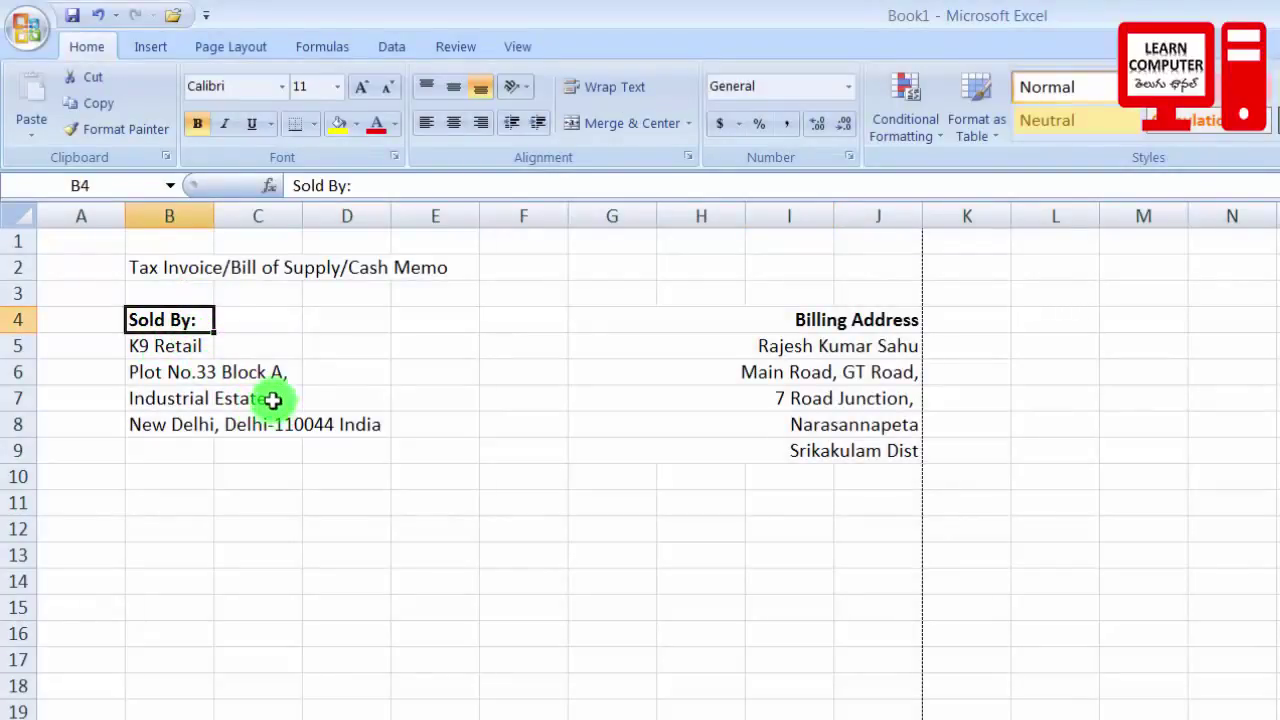
{"action": "left_click_drag", "start_coordinate": [134, 320], "coordinate": [421, 328]}
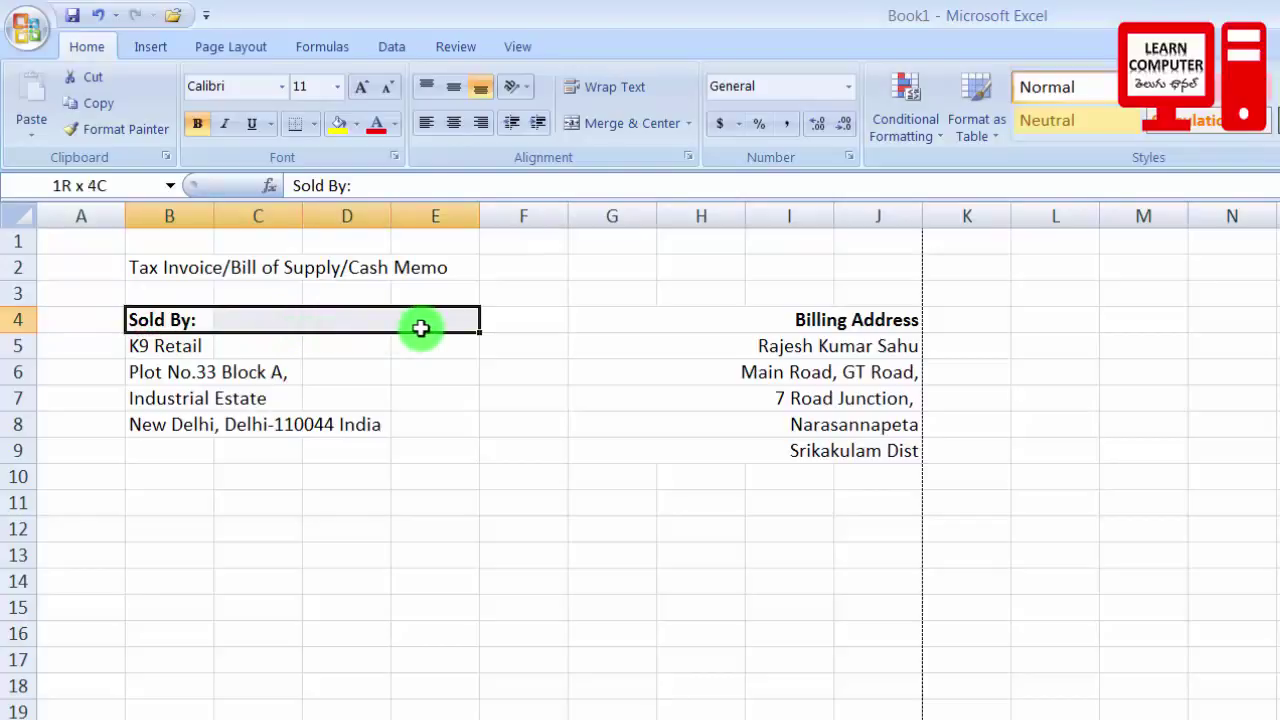
{"action": "left_click", "coordinate": [600, 125]}
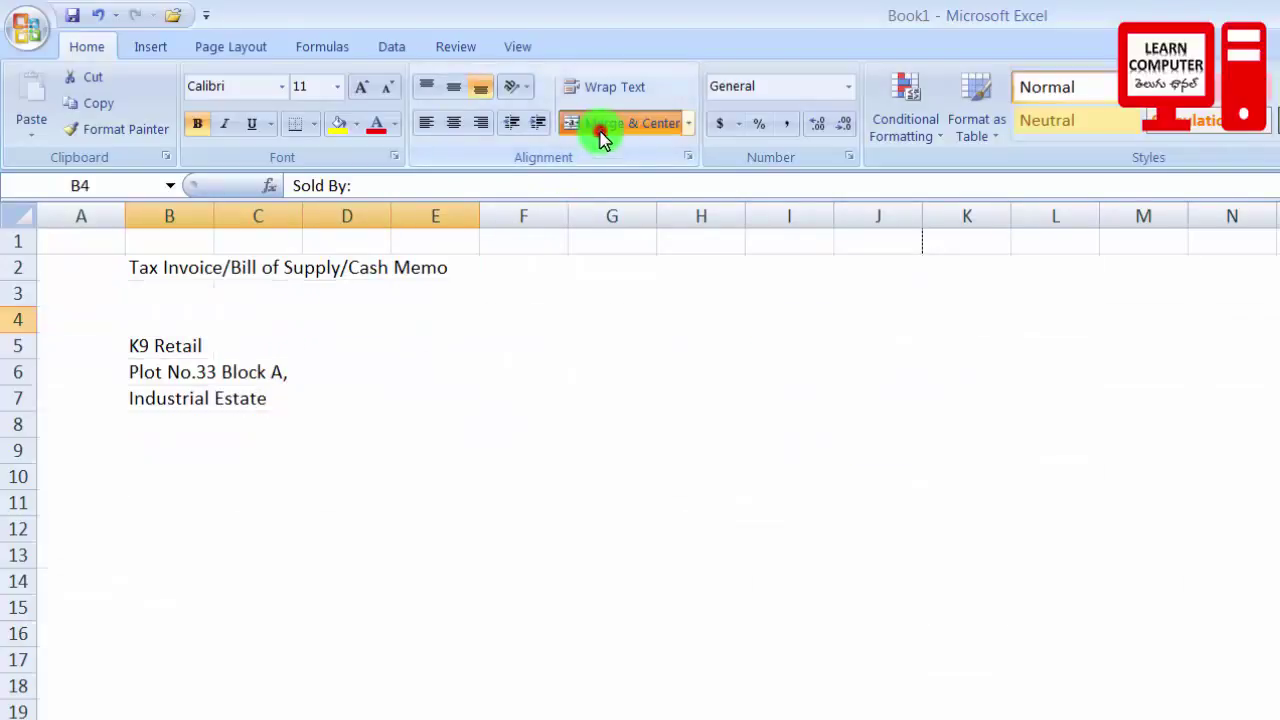
{"action": "left_click", "coordinate": [426, 122]}
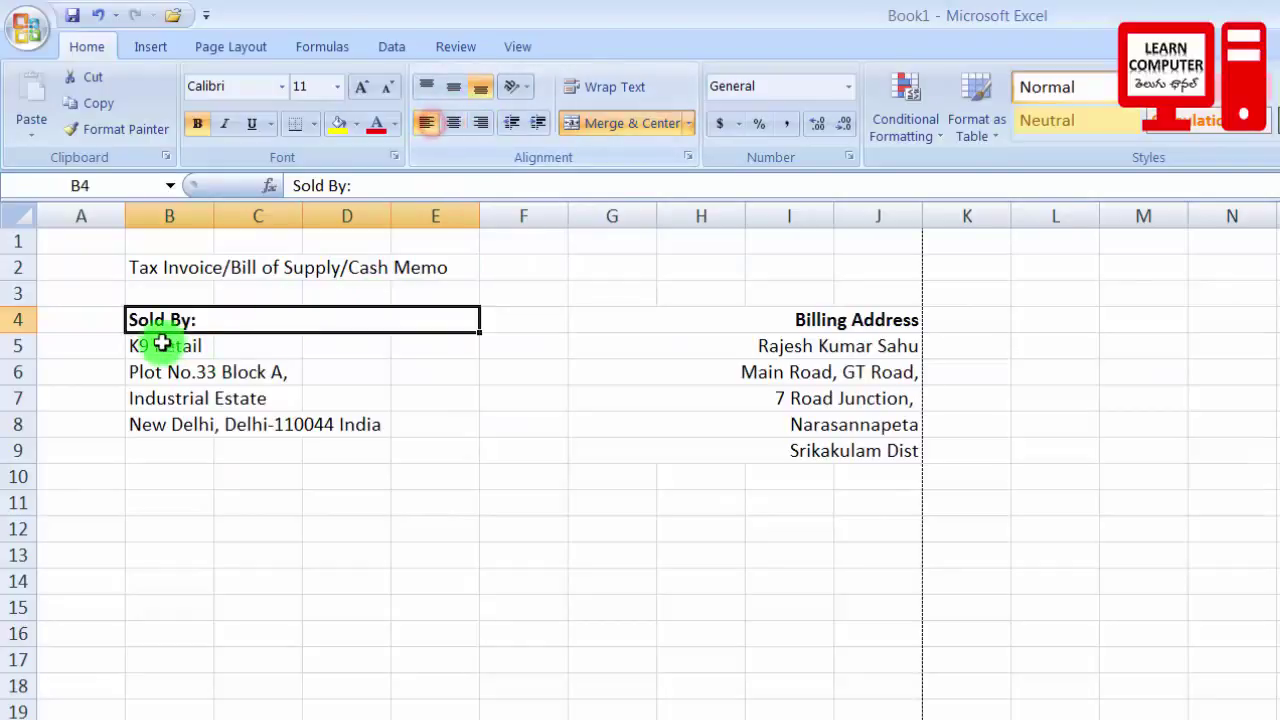
{"action": "left_click_drag", "start_coordinate": [158, 345], "coordinate": [495, 354]}
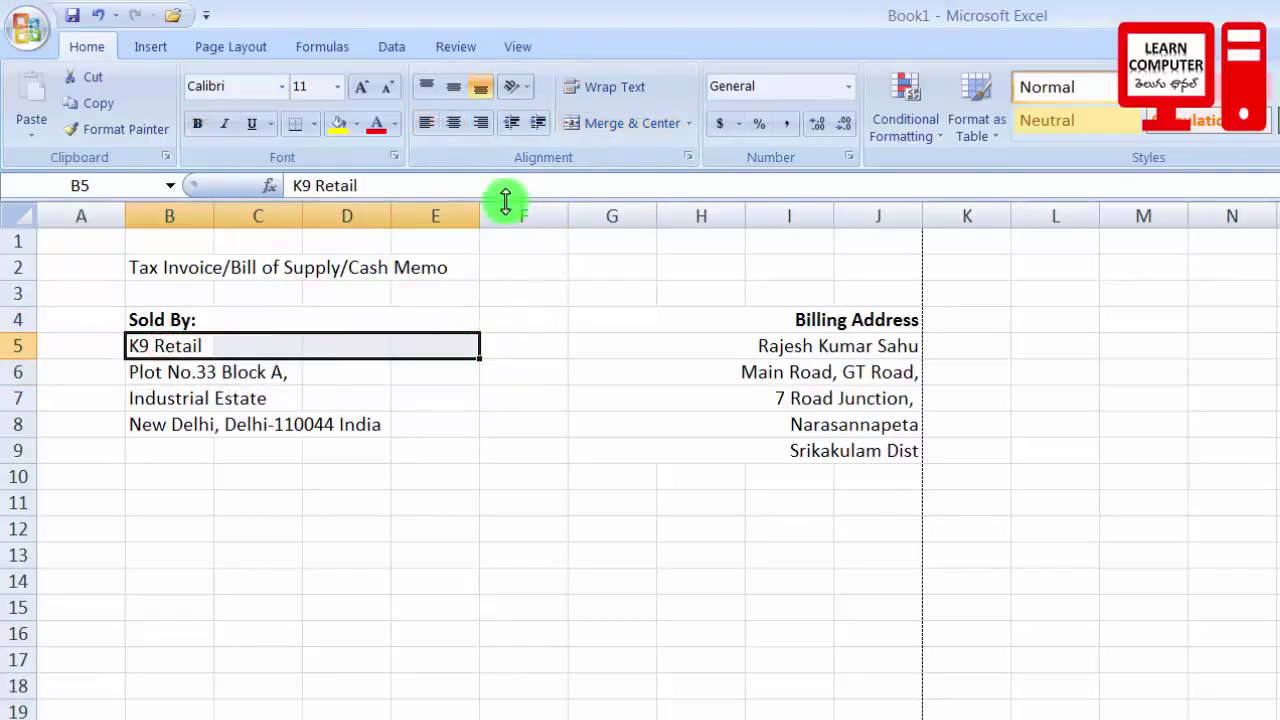
{"action": "left_click", "coordinate": [597, 127]}
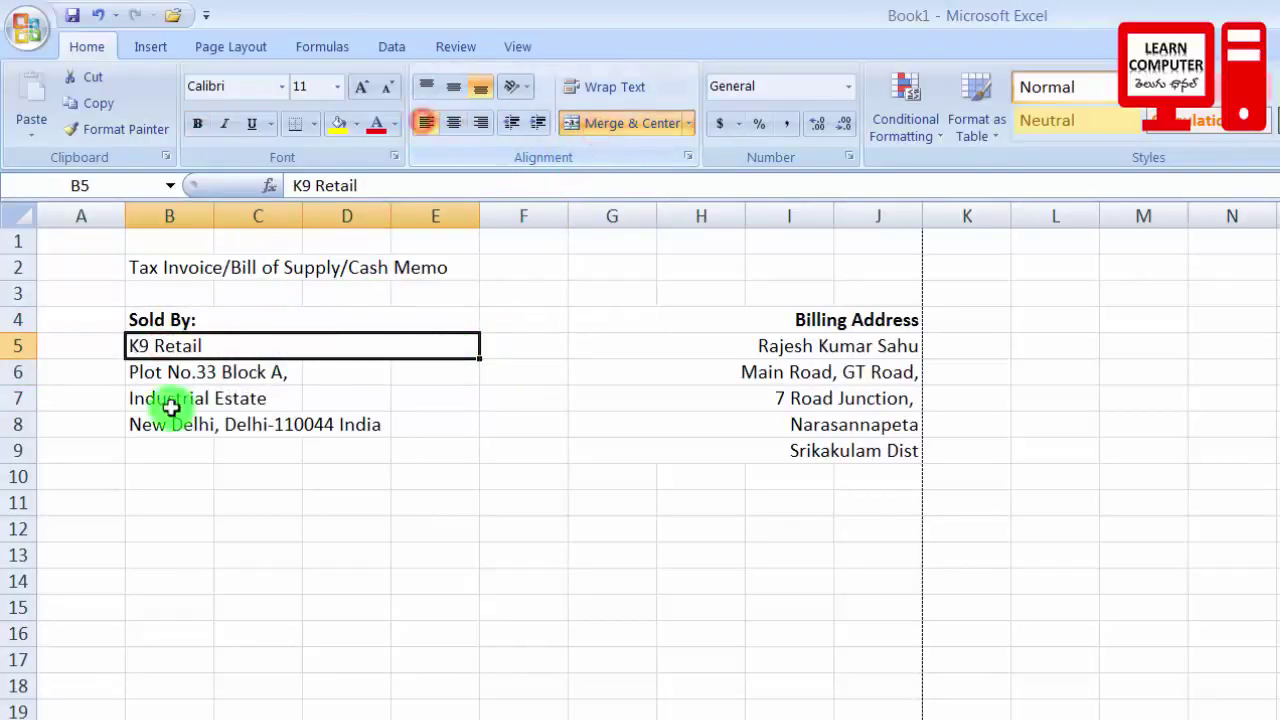
{"action": "left_click_drag", "start_coordinate": [195, 372], "coordinate": [432, 372]}
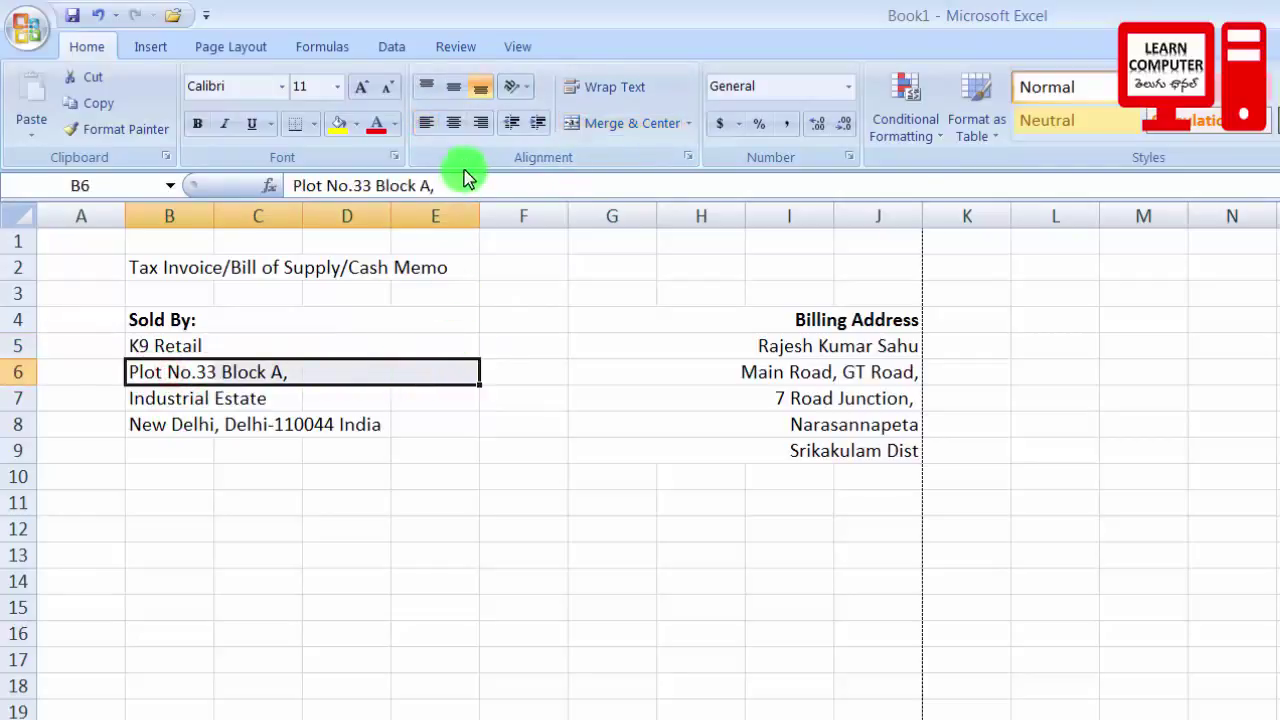
{"action": "left_click", "coordinate": [592, 125]}
{"action": "left_click", "coordinate": [426, 122]}
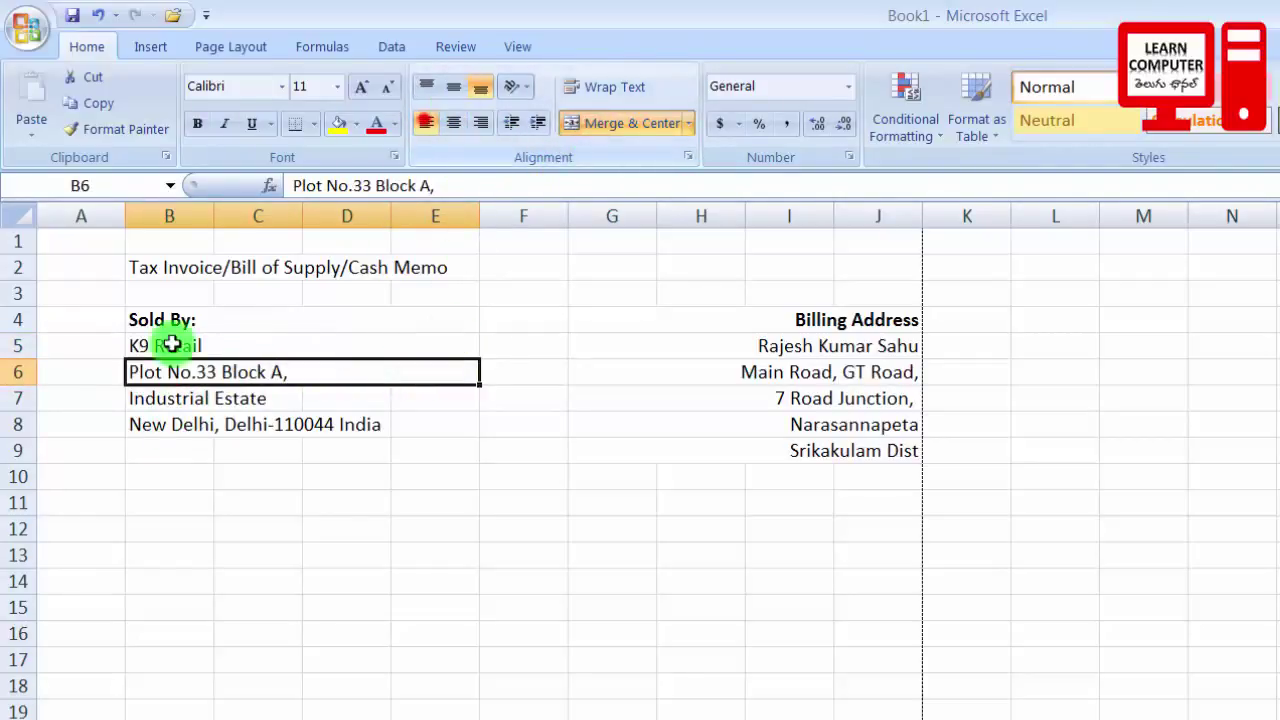
Merge and left-align the Industrial Estate and New Delhi rows across B:E, then merge empty B9:E9
{"action": "left_click_drag", "start_coordinate": [150, 398], "coordinate": [440, 398]}
{"action": "left_click", "coordinate": [597, 123]}
{"action": "left_click", "coordinate": [426, 122]}
{"action": "left_click_drag", "start_coordinate": [150, 425], "coordinate": [445, 424]}
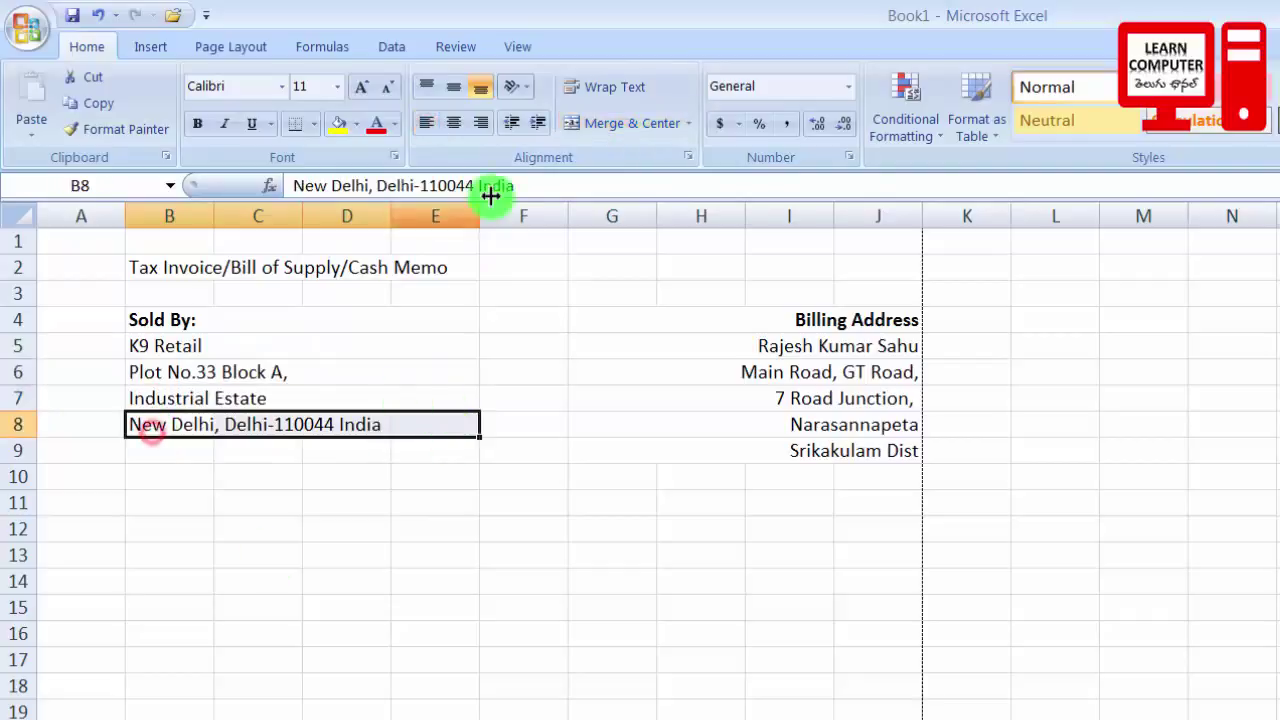
{"action": "left_click", "coordinate": [597, 123]}
{"action": "left_click", "coordinate": [426, 122]}
{"action": "left_click", "coordinate": [395, 530]}
{"action": "left_click_drag", "start_coordinate": [165, 451], "coordinate": [450, 451]}
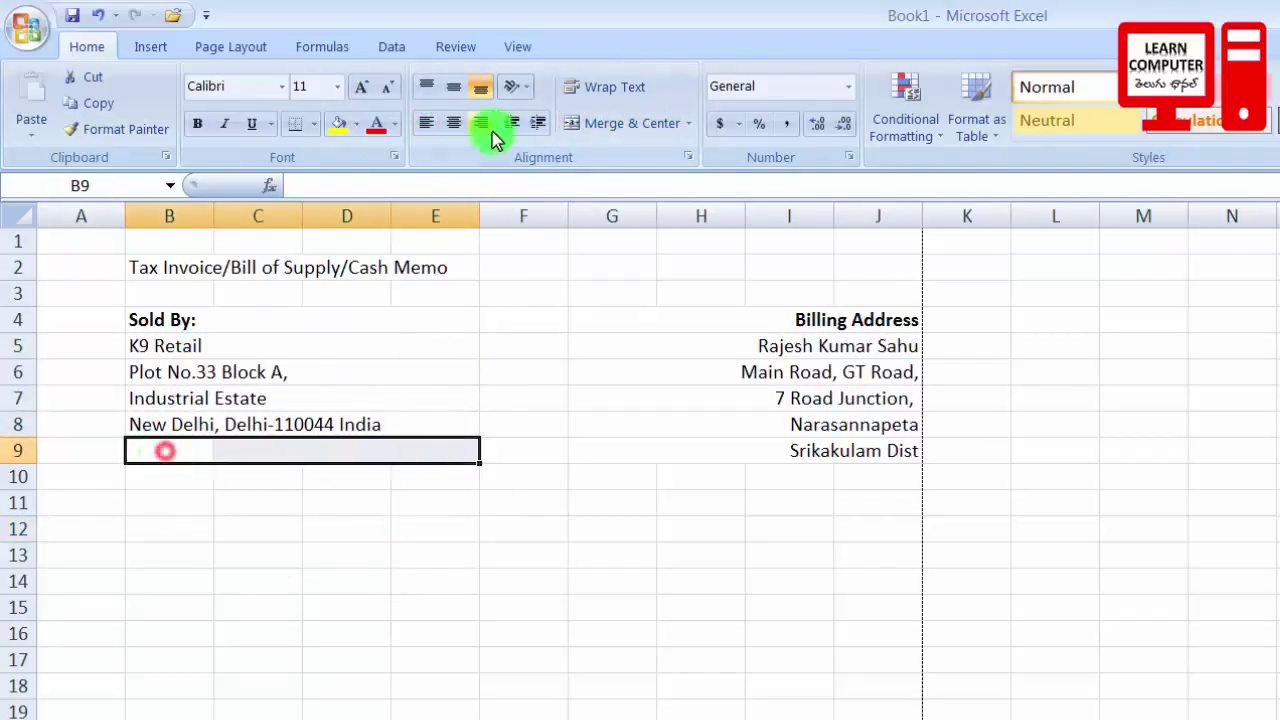
{"action": "left_click", "coordinate": [597, 123]}
{"action": "left_click", "coordinate": [500, 660]}
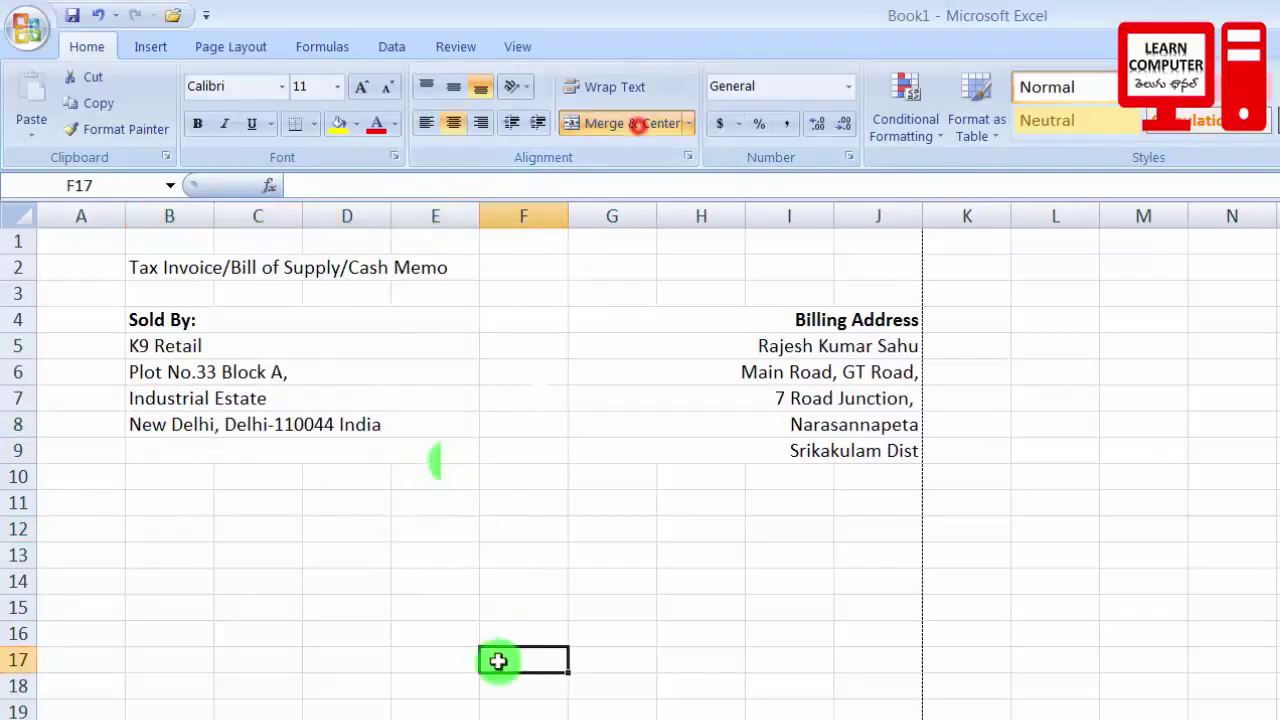
{"action": "left_click", "coordinate": [163, 494]}
Enter 'Inovce Number :' in B10, merged across B10:C10 and left-aligned
{"action": "left_click", "coordinate": [179, 478]}
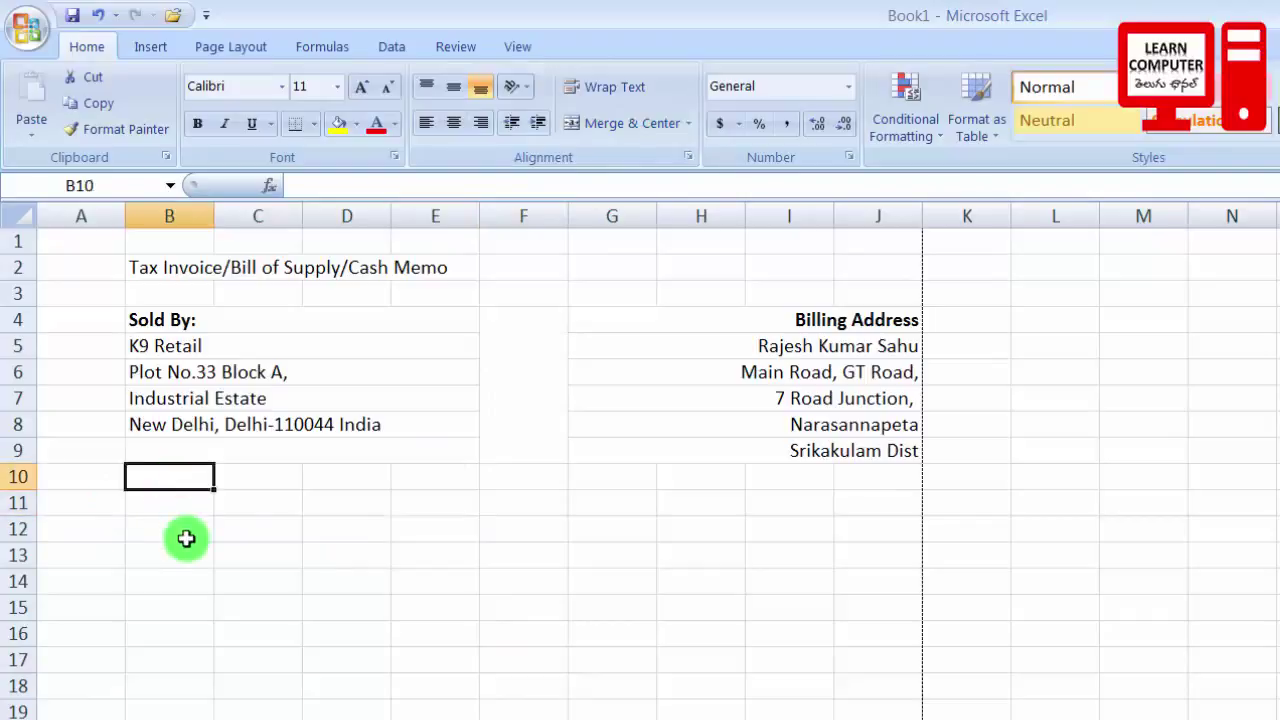
{"action": "type", "text": "Inovce Number :"}
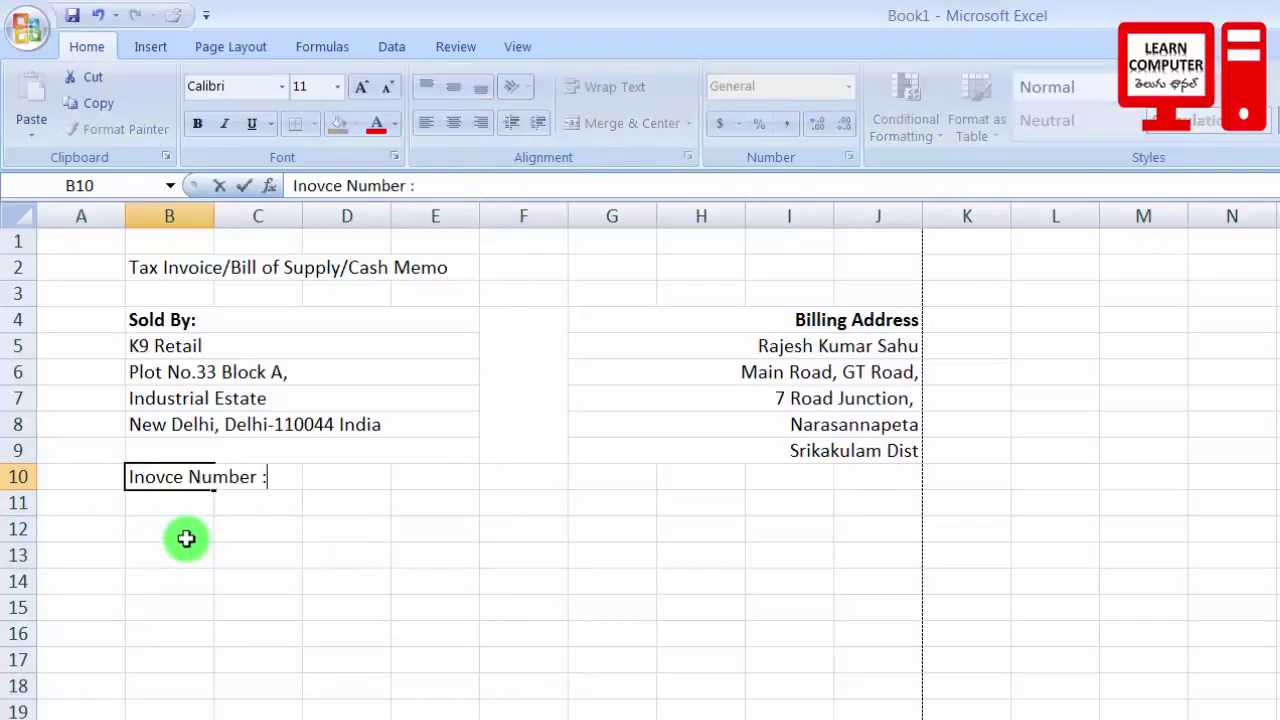
{"action": "key", "text": "ctrl+Return"}
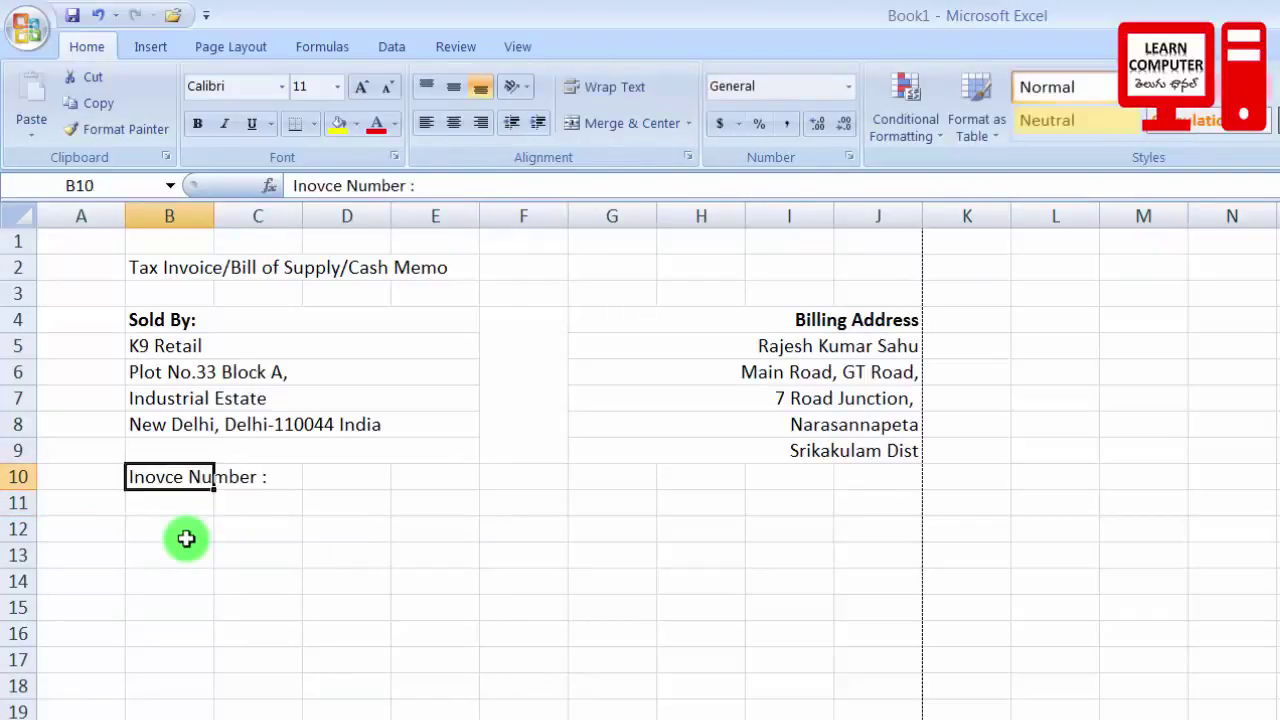
{"action": "left_click_drag", "start_coordinate": [180, 478], "coordinate": [280, 478]}
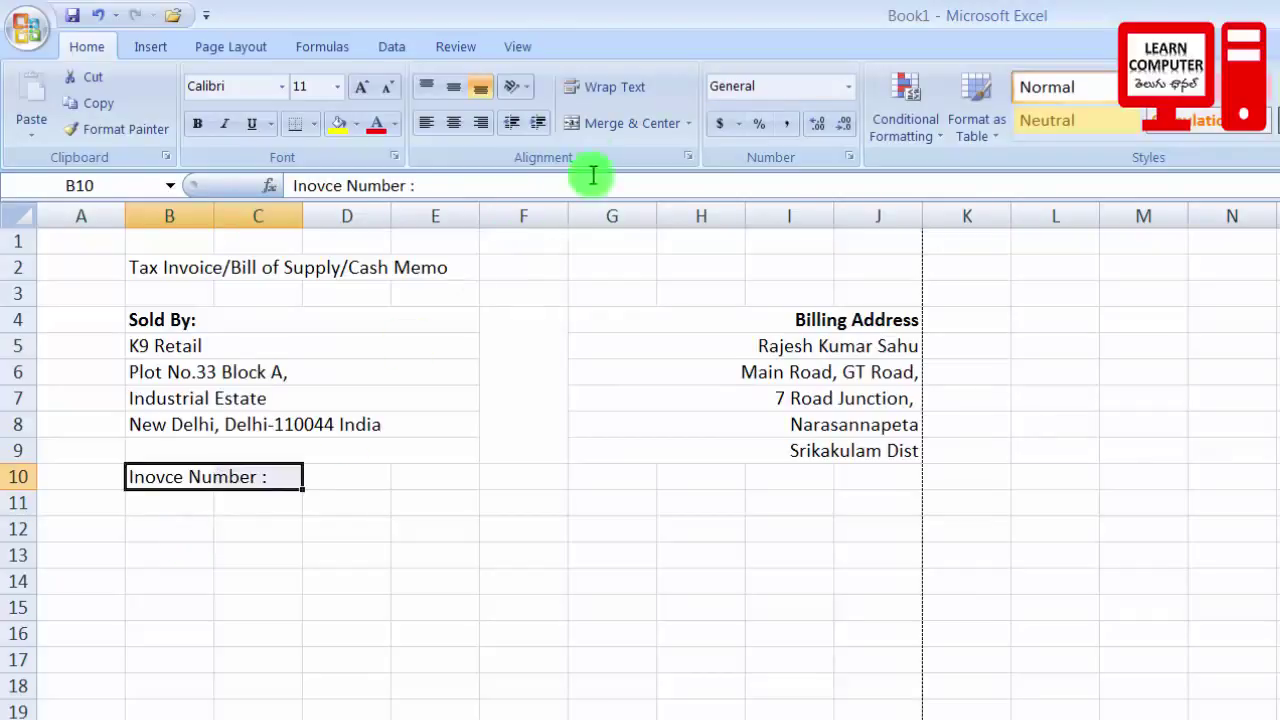
{"action": "left_click", "coordinate": [619, 124]}
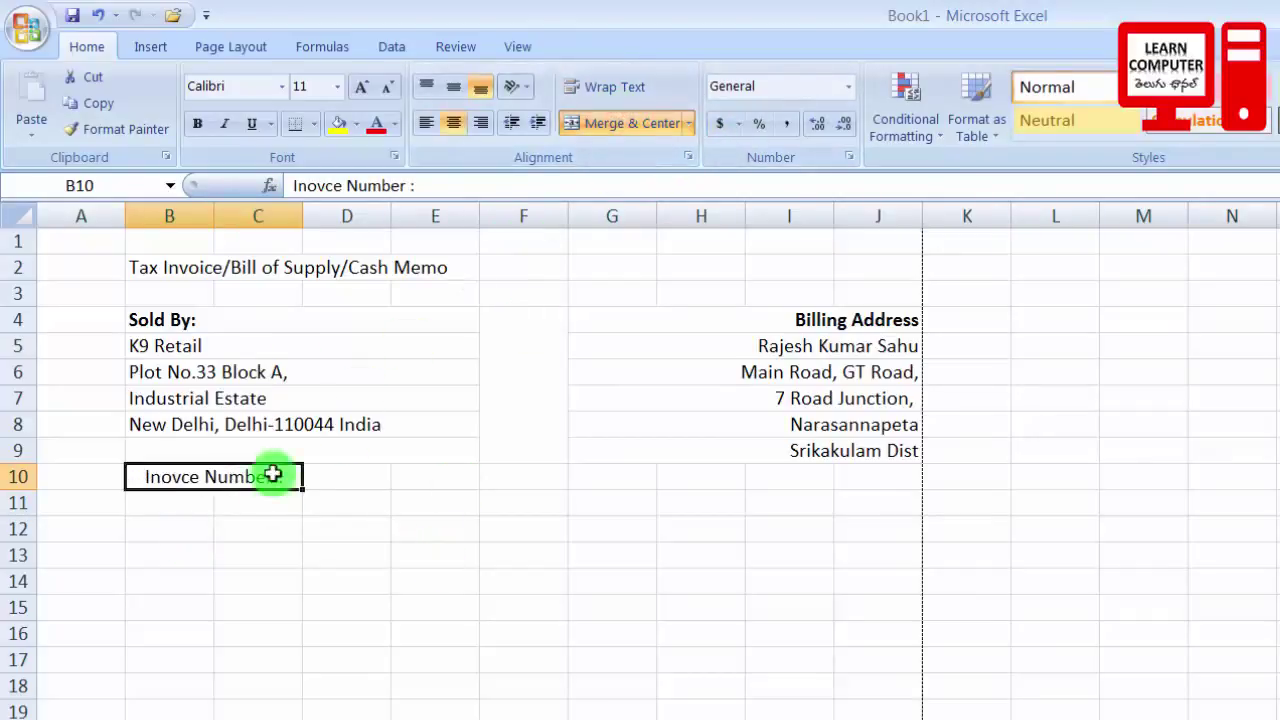
{"action": "left_click", "coordinate": [426, 122]}
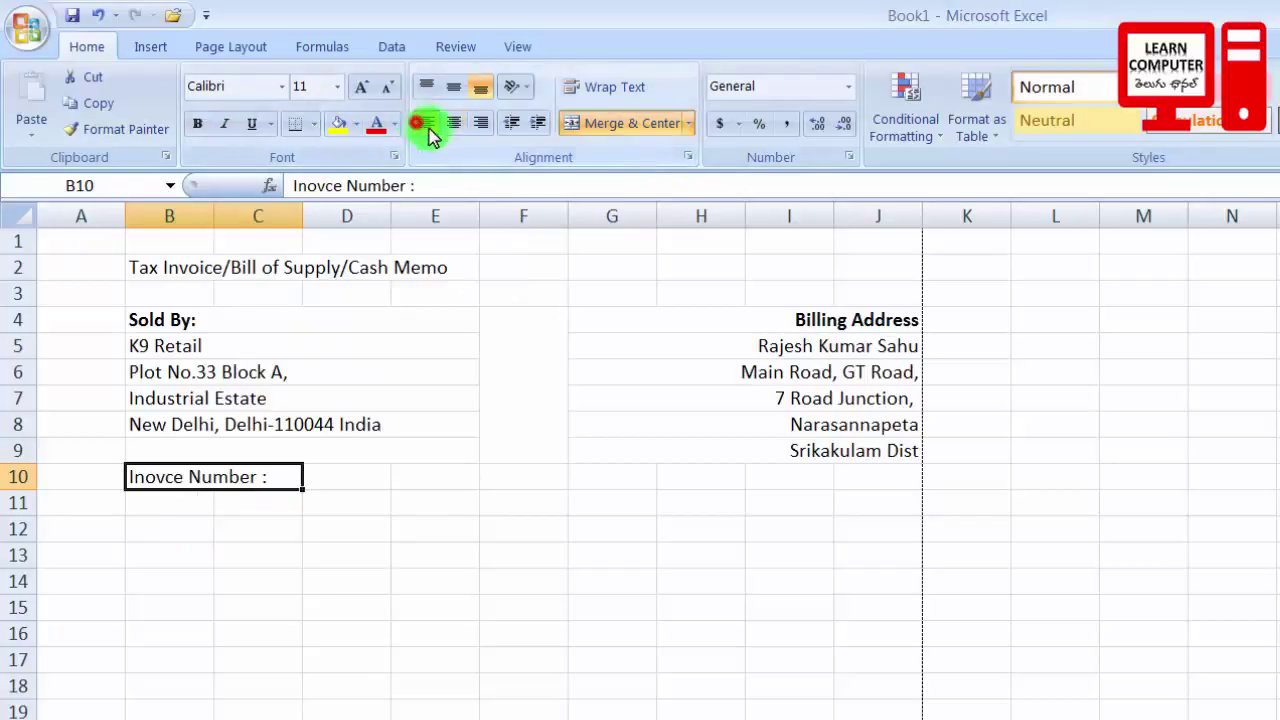
{"action": "left_click", "coordinate": [355, 545]}
Add a left-aligned 'Order Date:' label across B11:C11 and merge D10:E10 and D11:E11
{"action": "left_click", "coordinate": [343, 483]}
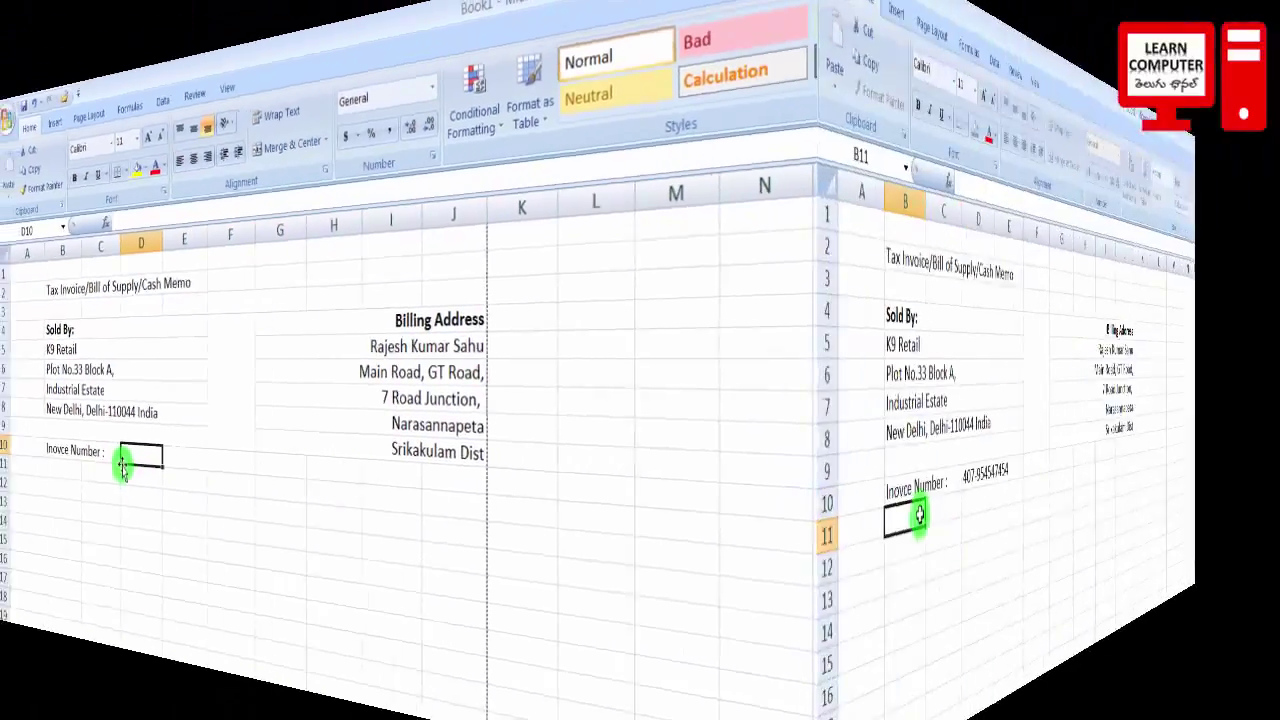
{"action": "type", "text": "O"}
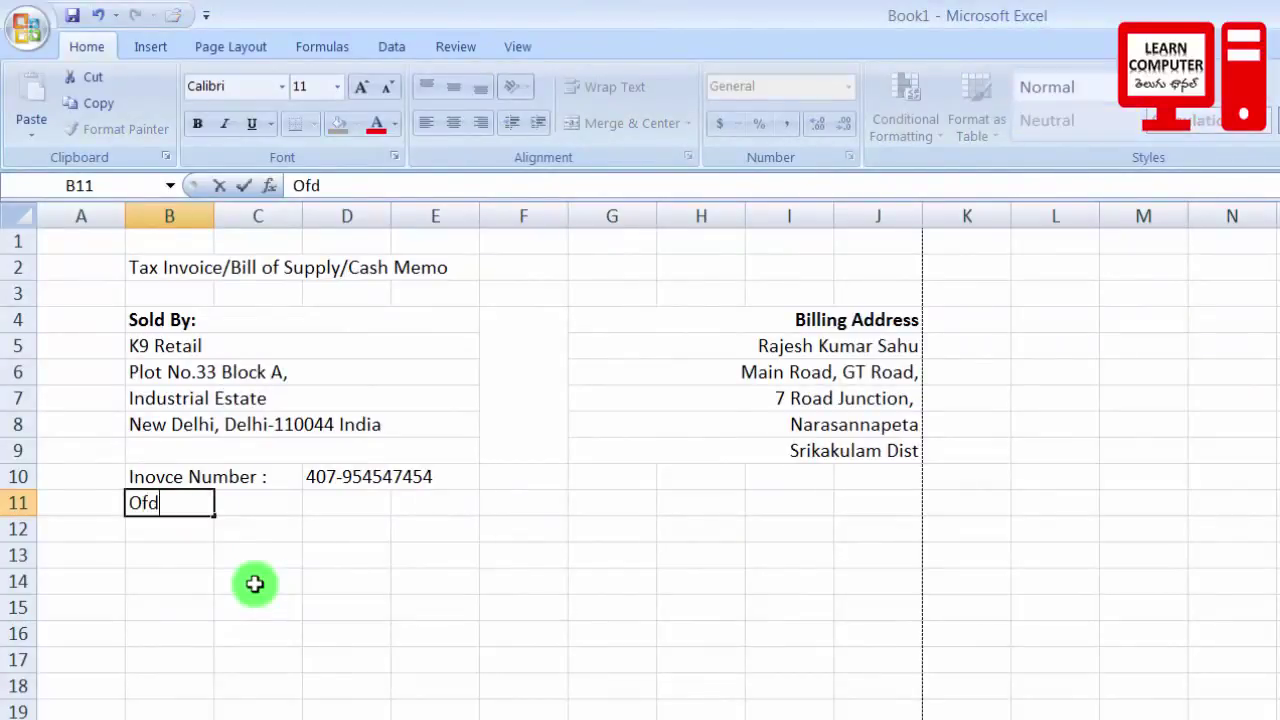
{"action": "type", "text": "rder Date:"}
{"action": "left_click_drag", "start_coordinate": [166, 503], "coordinate": [440, 477]}
{"action": "left_click", "coordinate": [614, 124]}
{"action": "left_click", "coordinate": [606, 123]}
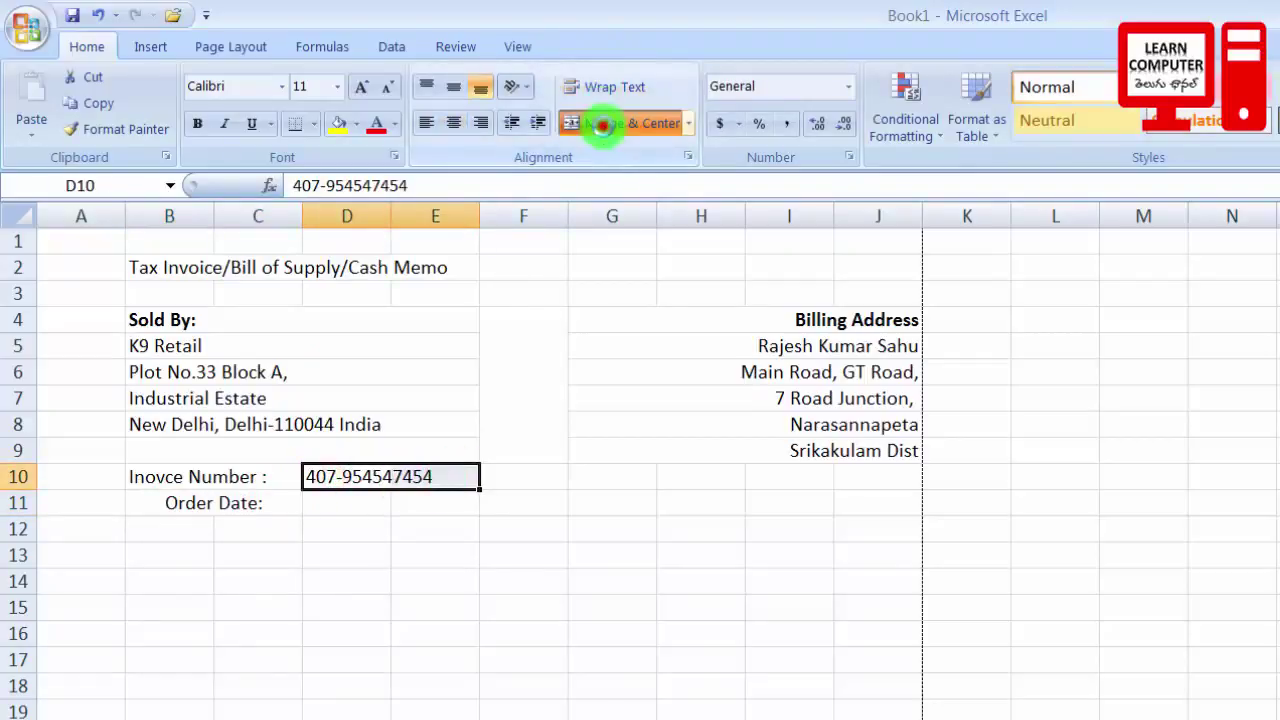
{"action": "left_click_drag", "start_coordinate": [330, 503], "coordinate": [440, 503]}
{"action": "left_click", "coordinate": [614, 123]}
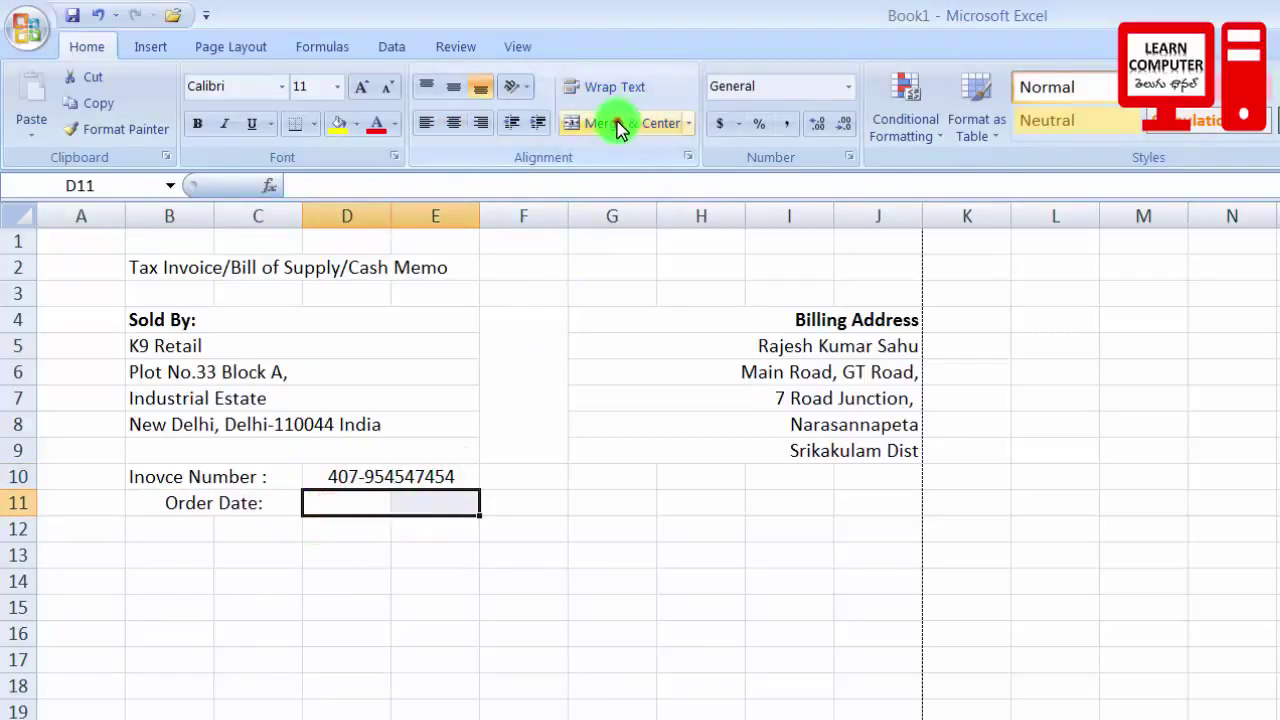
{"action": "left_click", "coordinate": [320, 528]}
{"action": "left_click", "coordinate": [320, 500]}
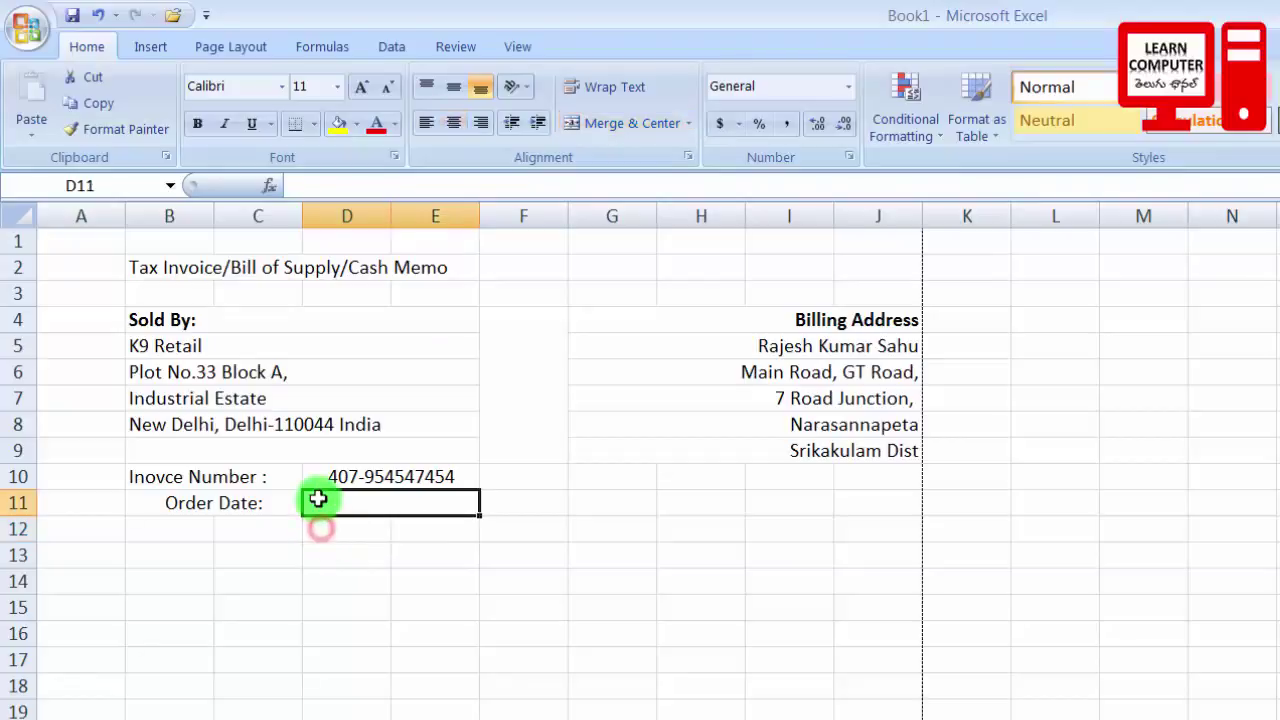
{"action": "left_click", "coordinate": [261, 509]}
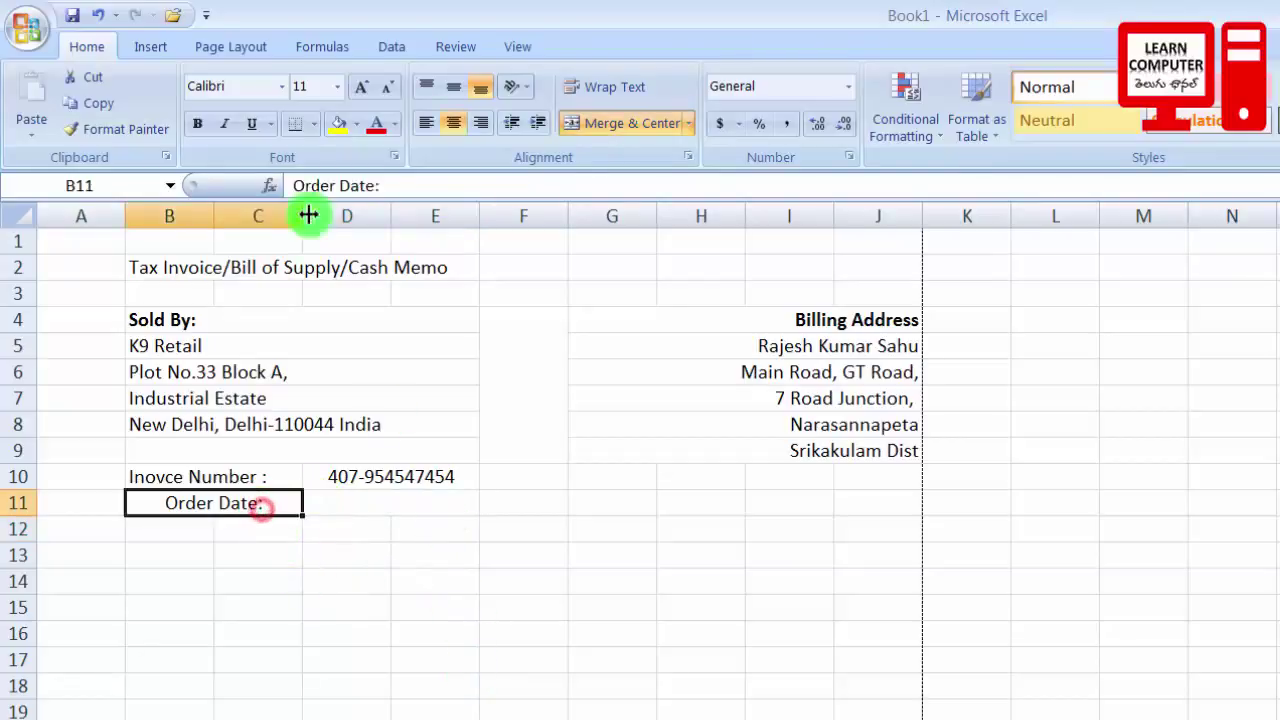
{"action": "left_click", "coordinate": [422, 128]}
Enter 30.07.2017 as the order date and left-align the invoice number and date values
{"action": "left_click", "coordinate": [326, 498]}
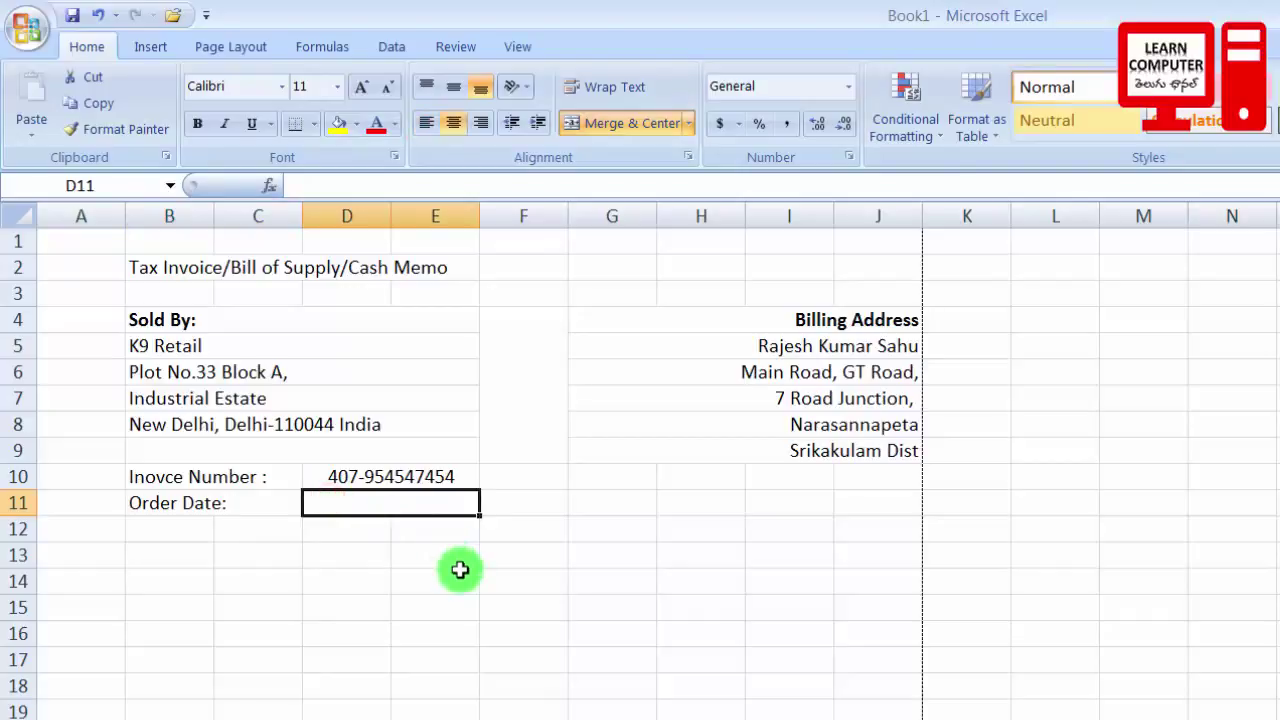
{"action": "type", "text": "30.07.2017"}
{"action": "key", "text": "Return"}
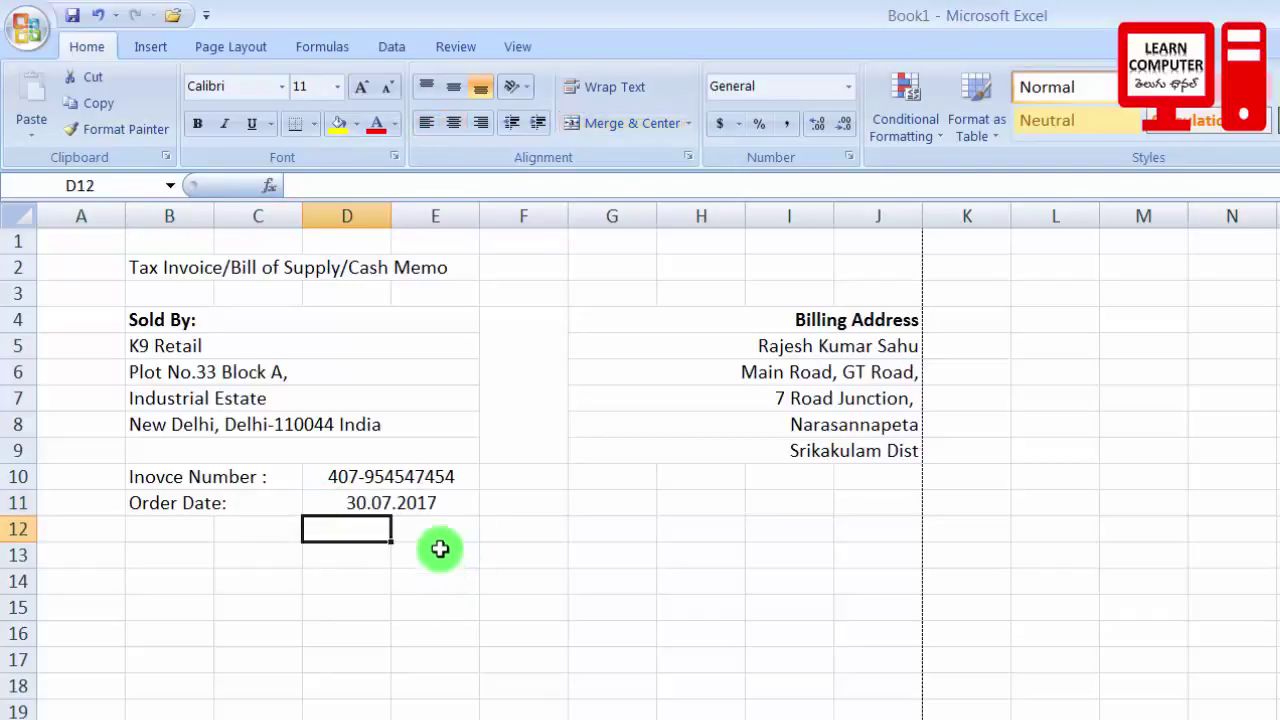
{"action": "mouse_move", "coordinate": [414, 480]}
{"action": "left_mouse_down"}
{"action": "mouse_move", "coordinate": [414, 517]}
{"action": "mouse_move", "coordinate": [416, 505]}
{"action": "left_mouse_up"}
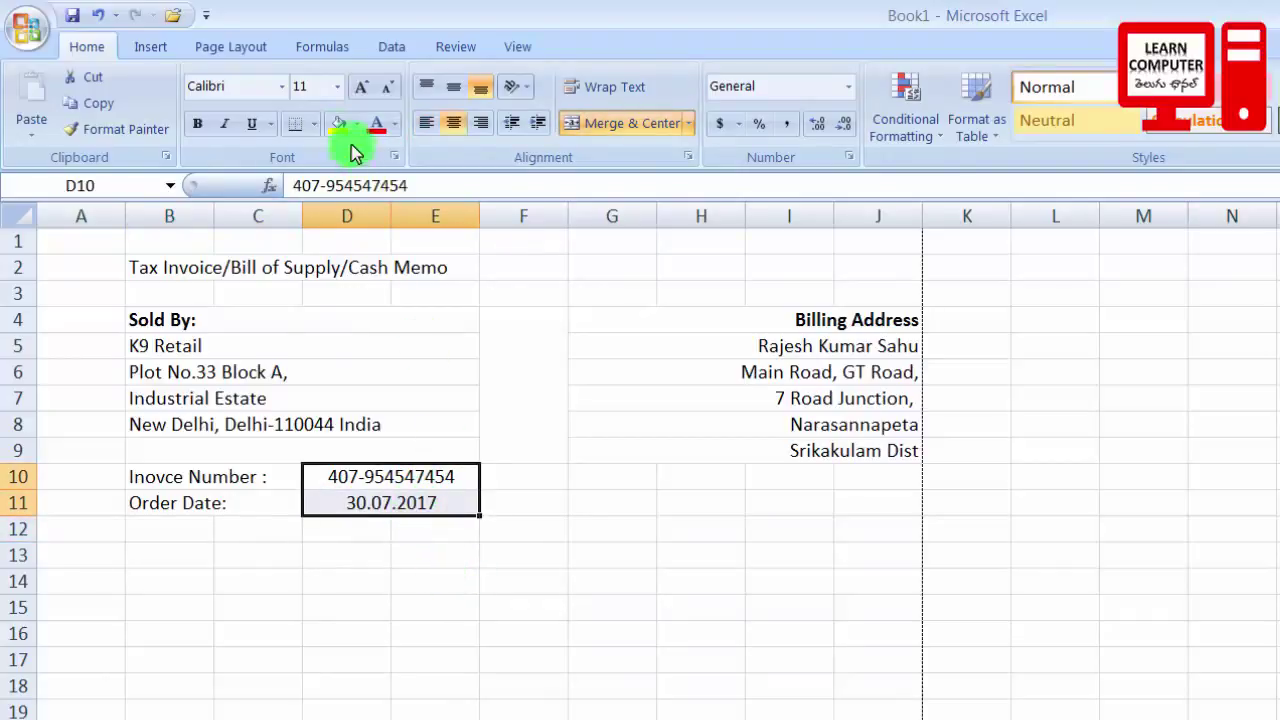
{"action": "left_click", "coordinate": [430, 124]}
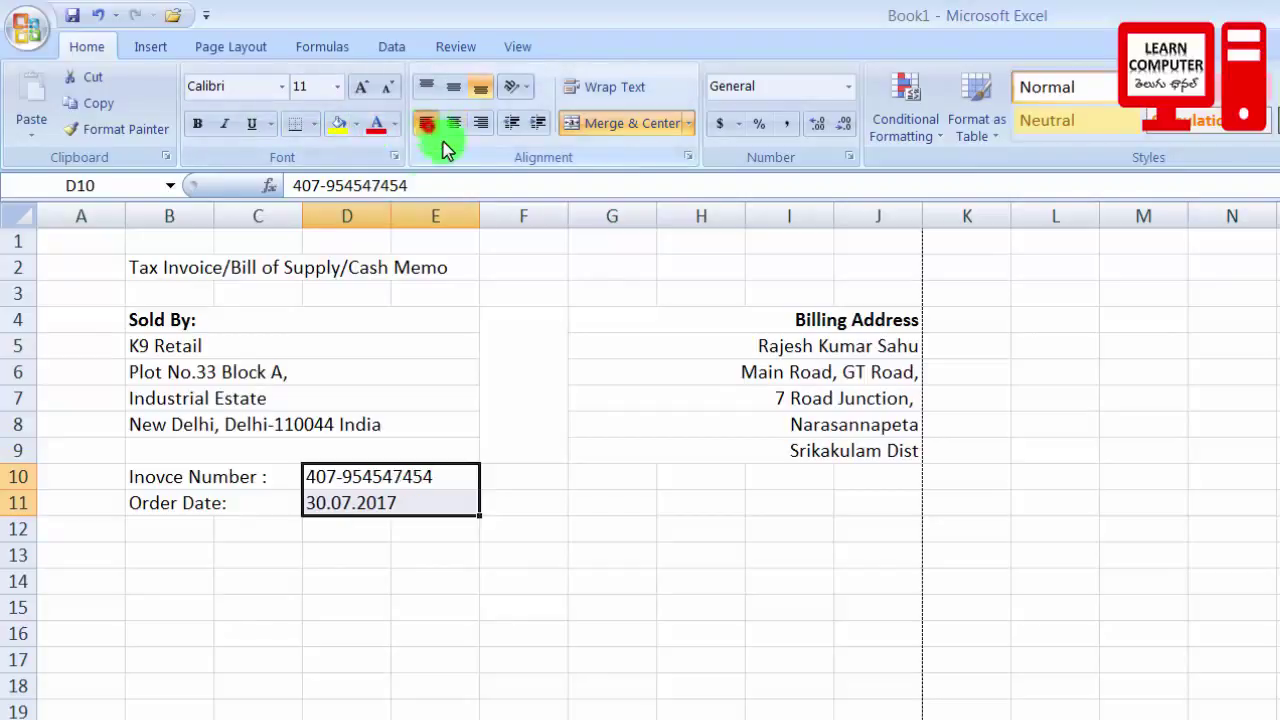
{"action": "left_click", "coordinate": [457, 574]}
Type 'Pan No:' and 'Gst No:' in G10:G11 and merge H10:J10 and H11:J11 for their values
{"action": "left_click", "coordinate": [583, 480]}
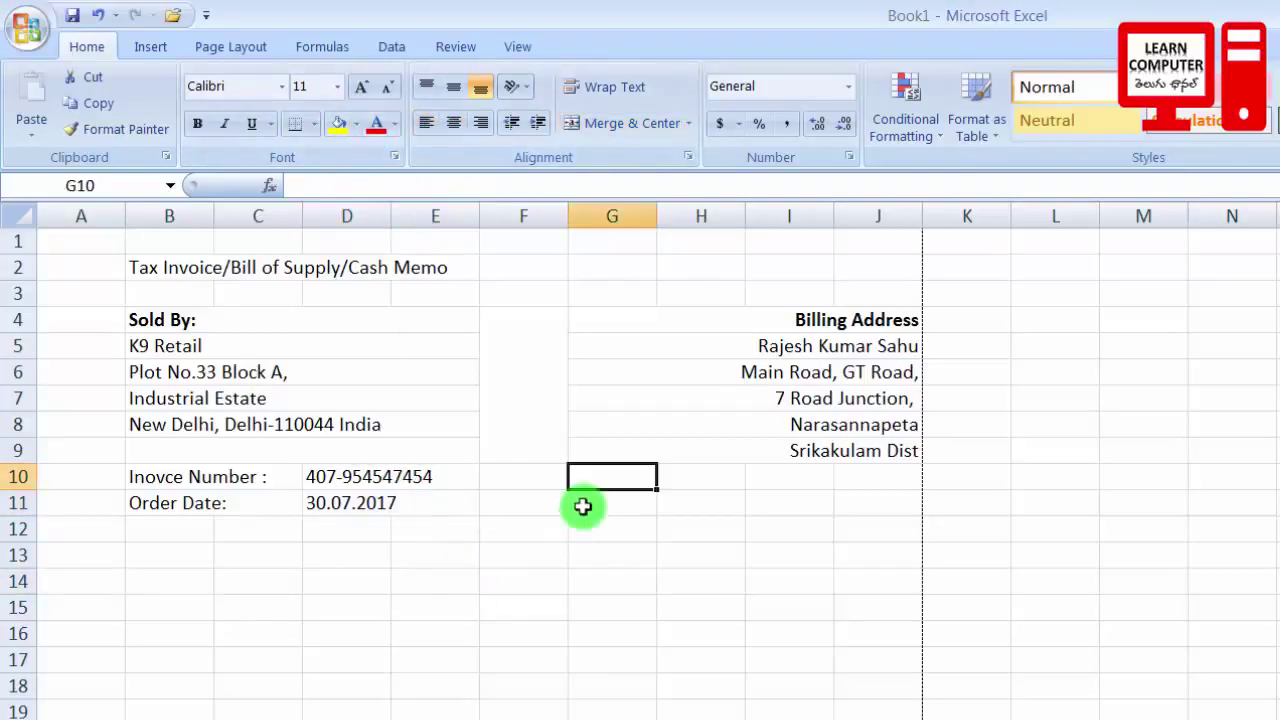
{"action": "type", "text": "Pan No"}
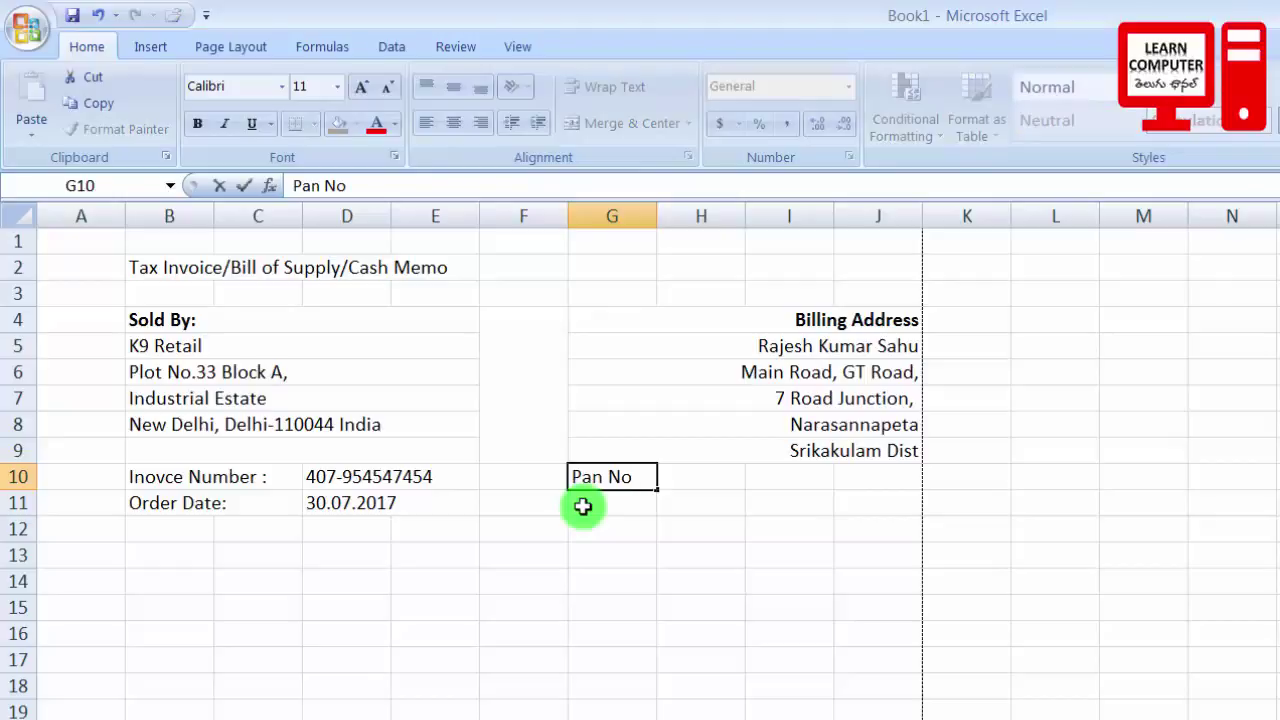
{"action": "type", "text": ":"}
{"action": "key", "text": "Return"}
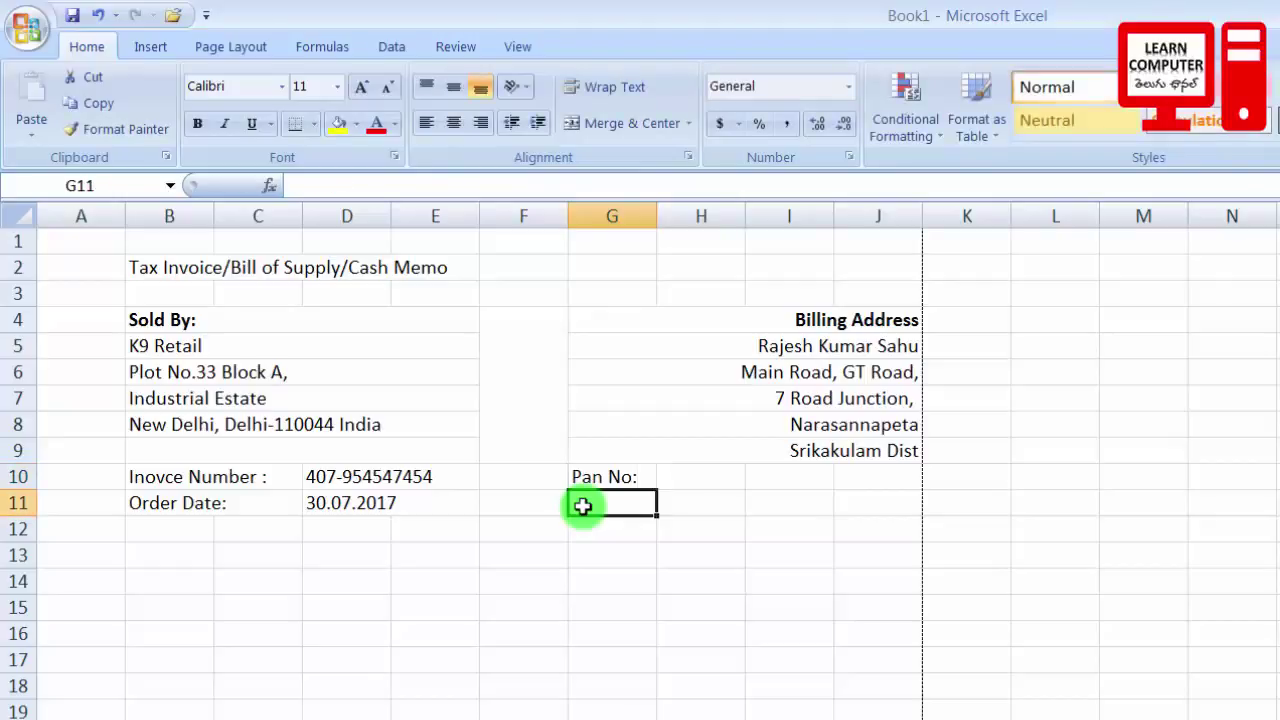
{"action": "type", "text": "Gst No:"}
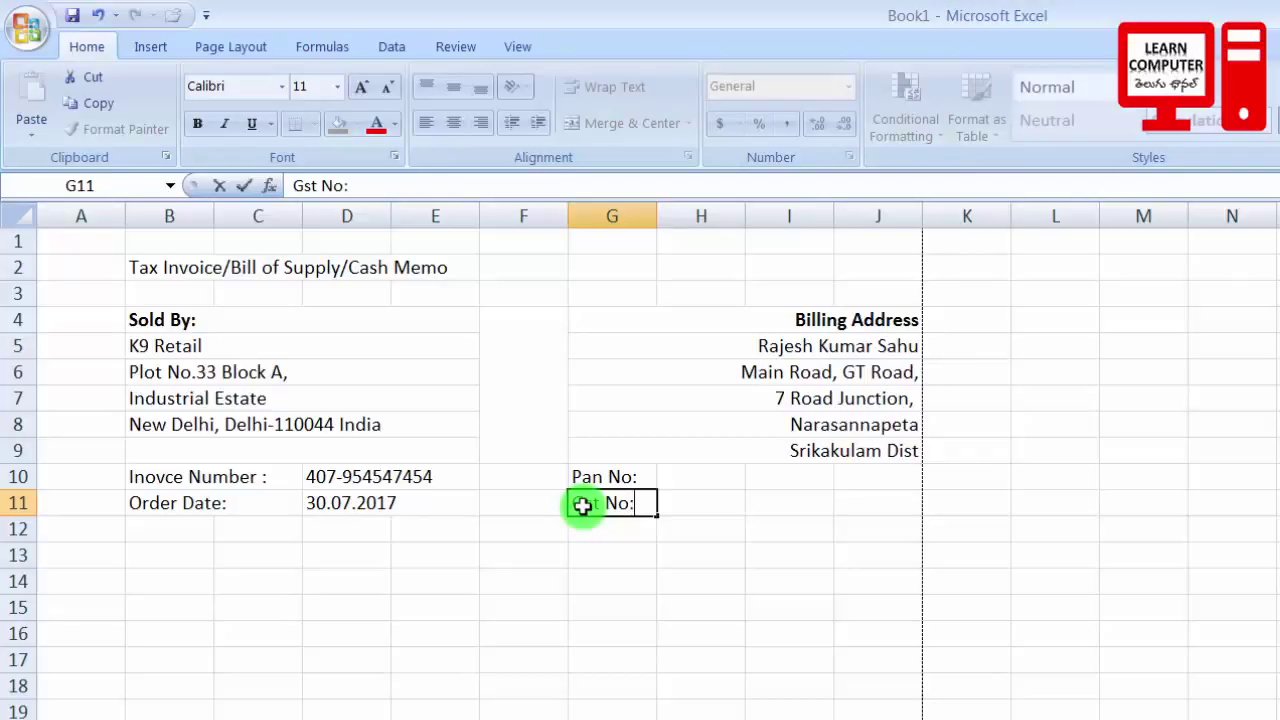
{"action": "key", "text": "Return"}
{"action": "left_click_drag", "start_coordinate": [684, 476], "coordinate": [878, 486]}
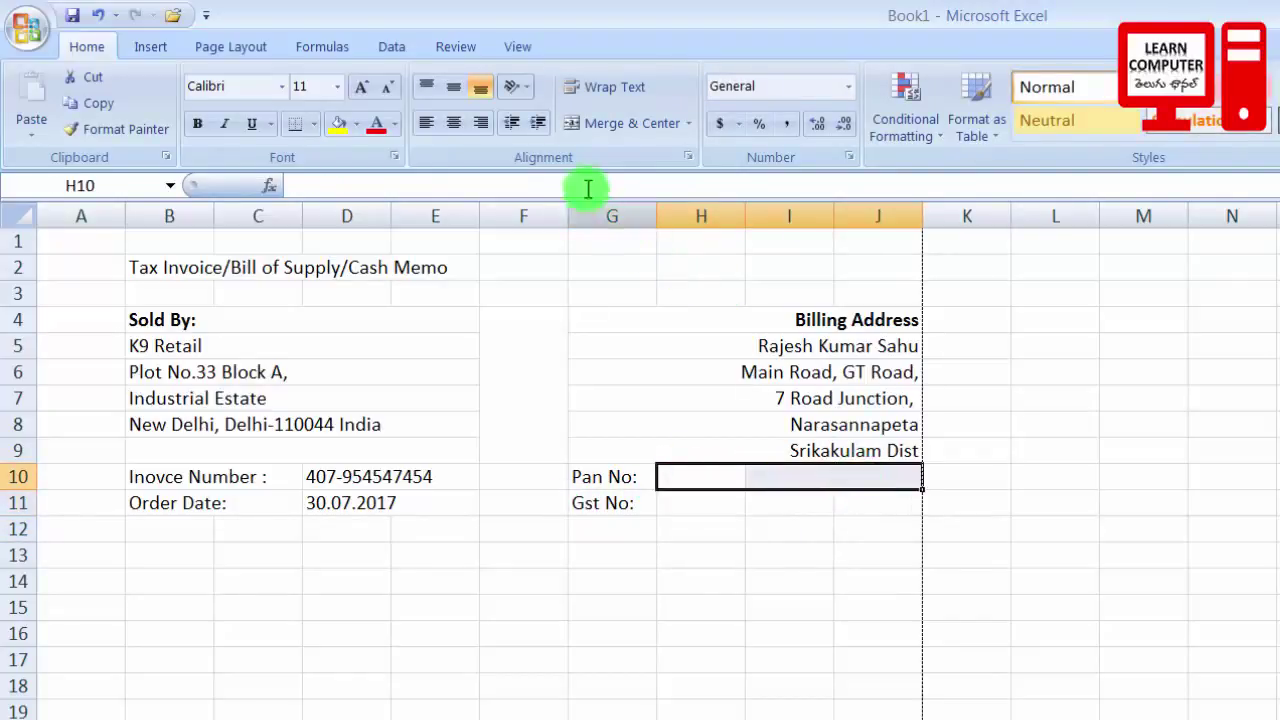
{"action": "left_click", "coordinate": [605, 116]}
{"action": "left_click", "coordinate": [694, 523]}
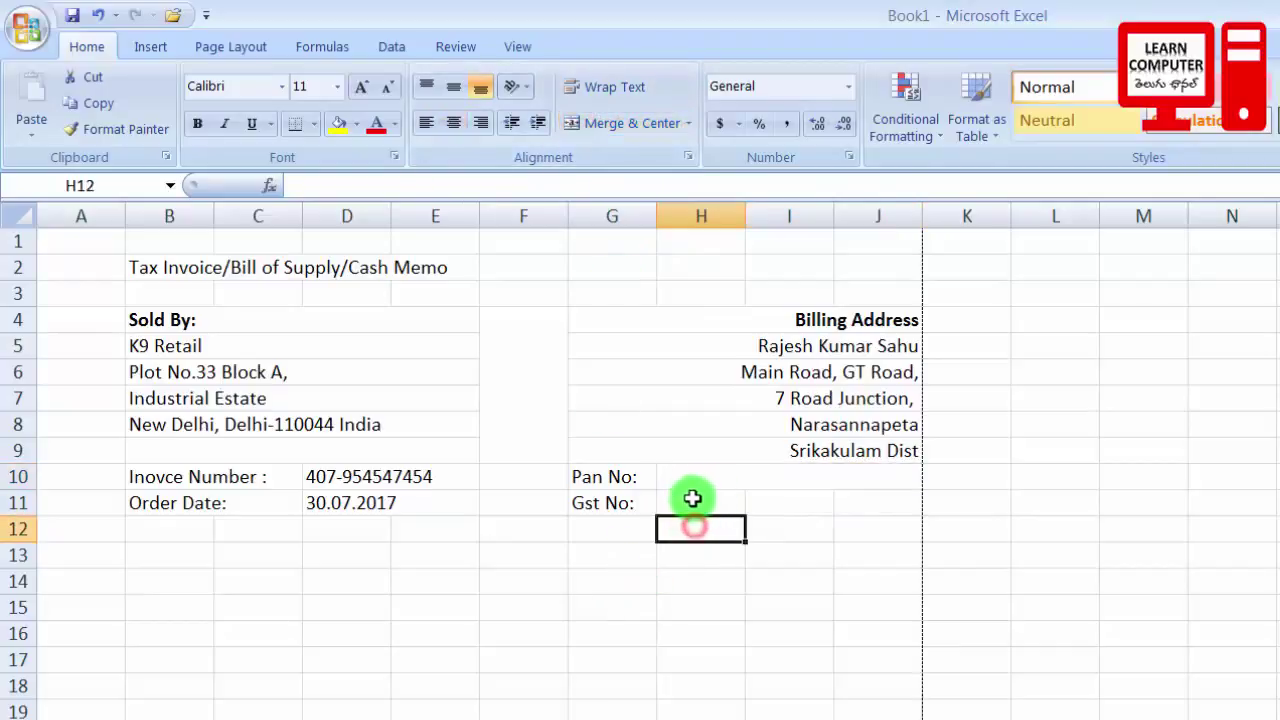
{"action": "left_click_drag", "start_coordinate": [691, 500], "coordinate": [888, 505]}
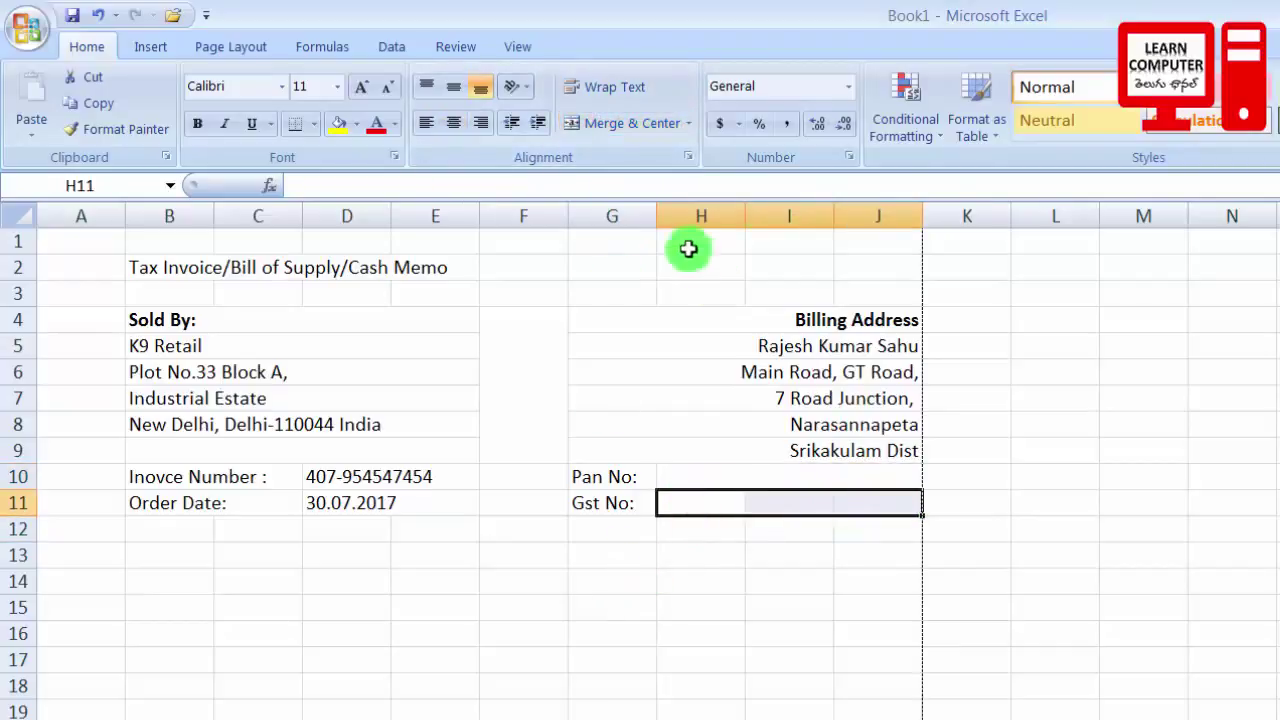
{"action": "left_click", "coordinate": [612, 124]}
{"action": "left_click", "coordinate": [757, 703]}
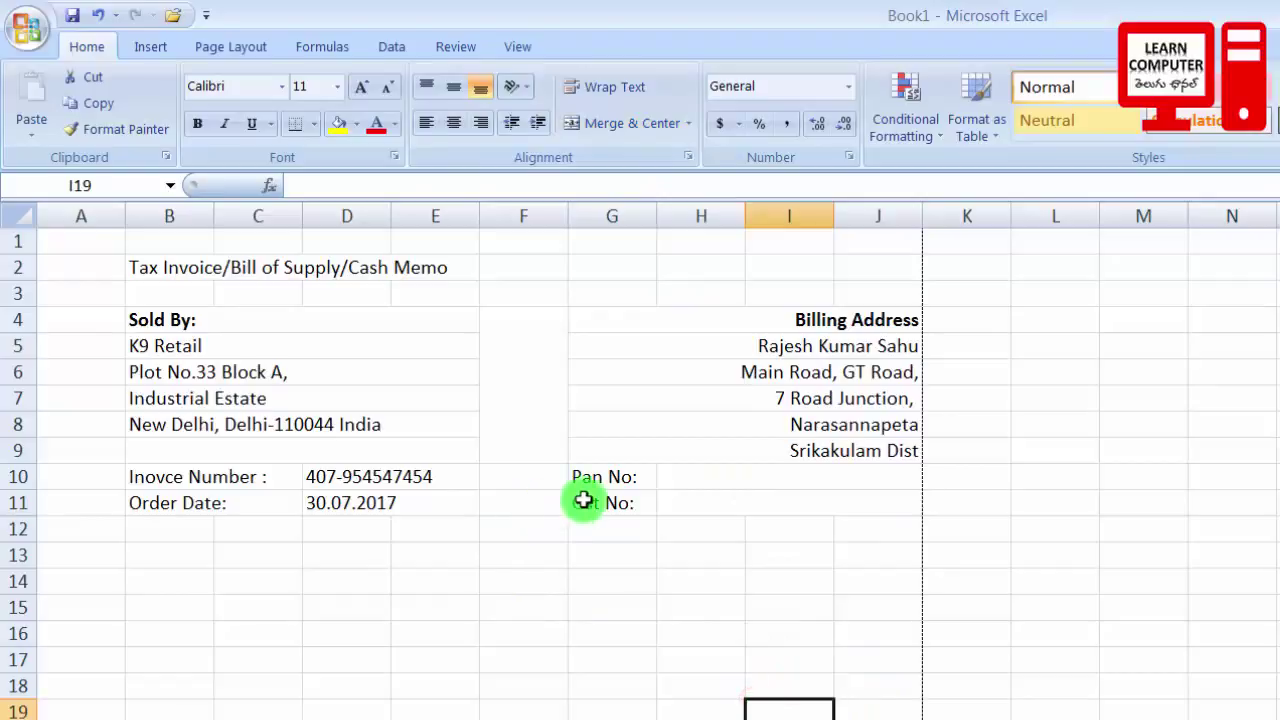
Bold the Pan No:, Gst No:, Inovce Number : and Order Date: labels
{"action": "left_click", "coordinate": [615, 483]}
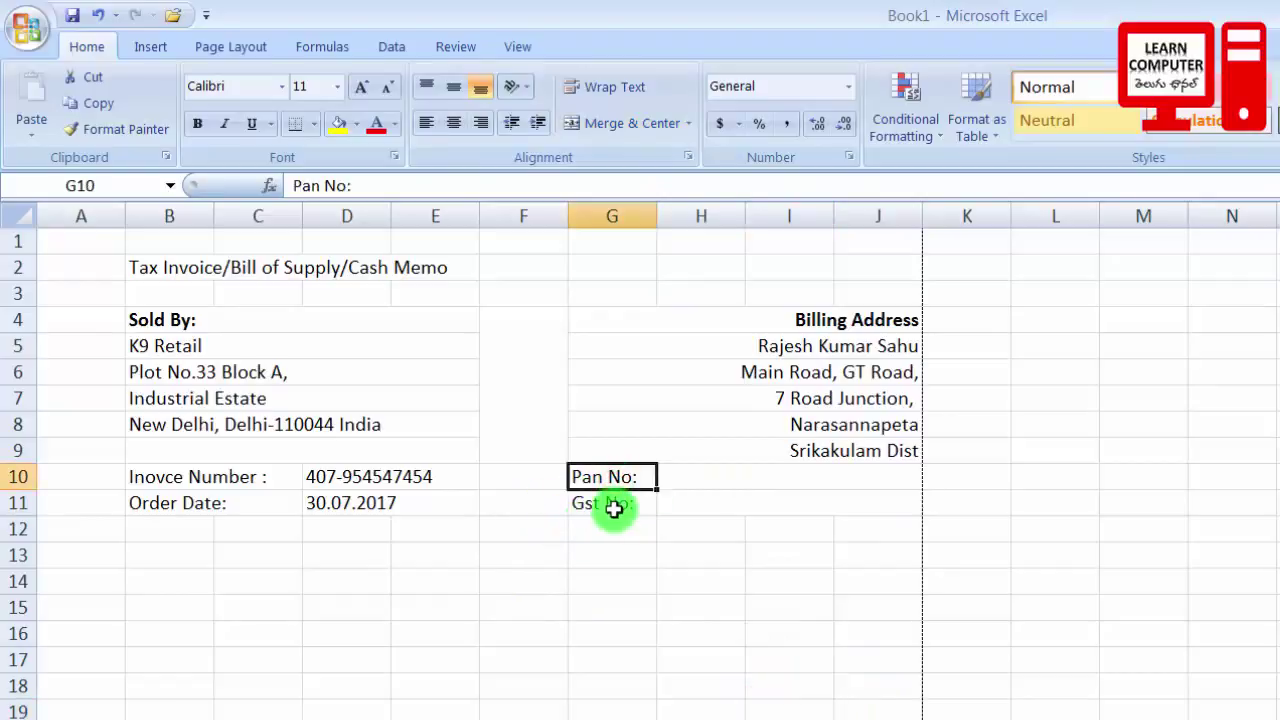
{"action": "left_click", "coordinate": [614, 508]}
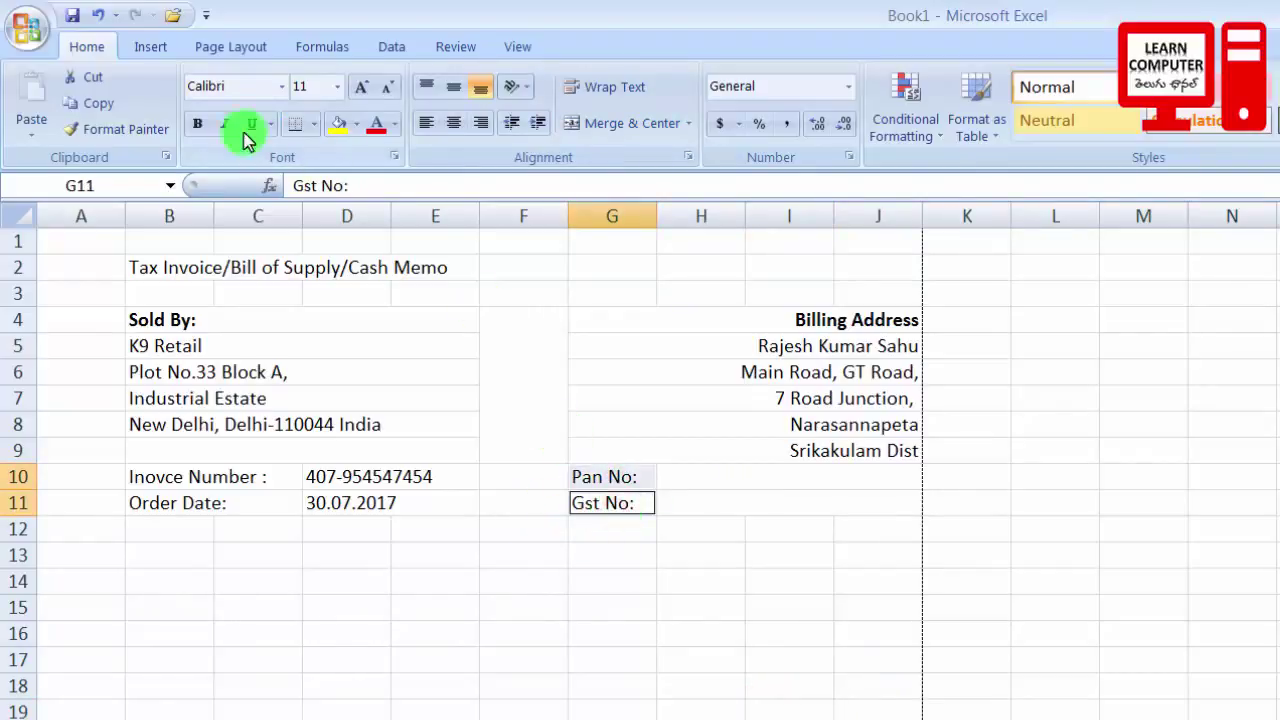
{"action": "left_click", "coordinate": [197, 124]}
{"action": "left_click_drag", "start_coordinate": [177, 480], "coordinate": [171, 505]}
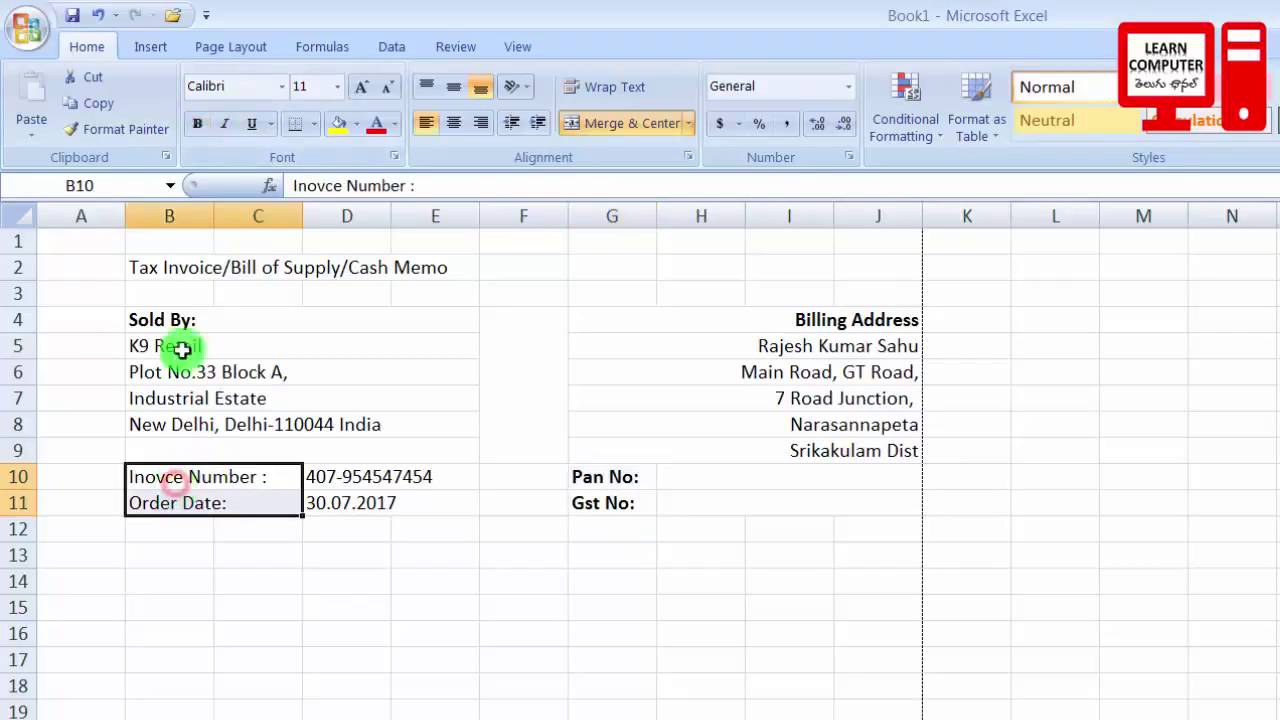
{"action": "left_click", "coordinate": [205, 130]}
{"action": "left_click", "coordinate": [550, 600]}
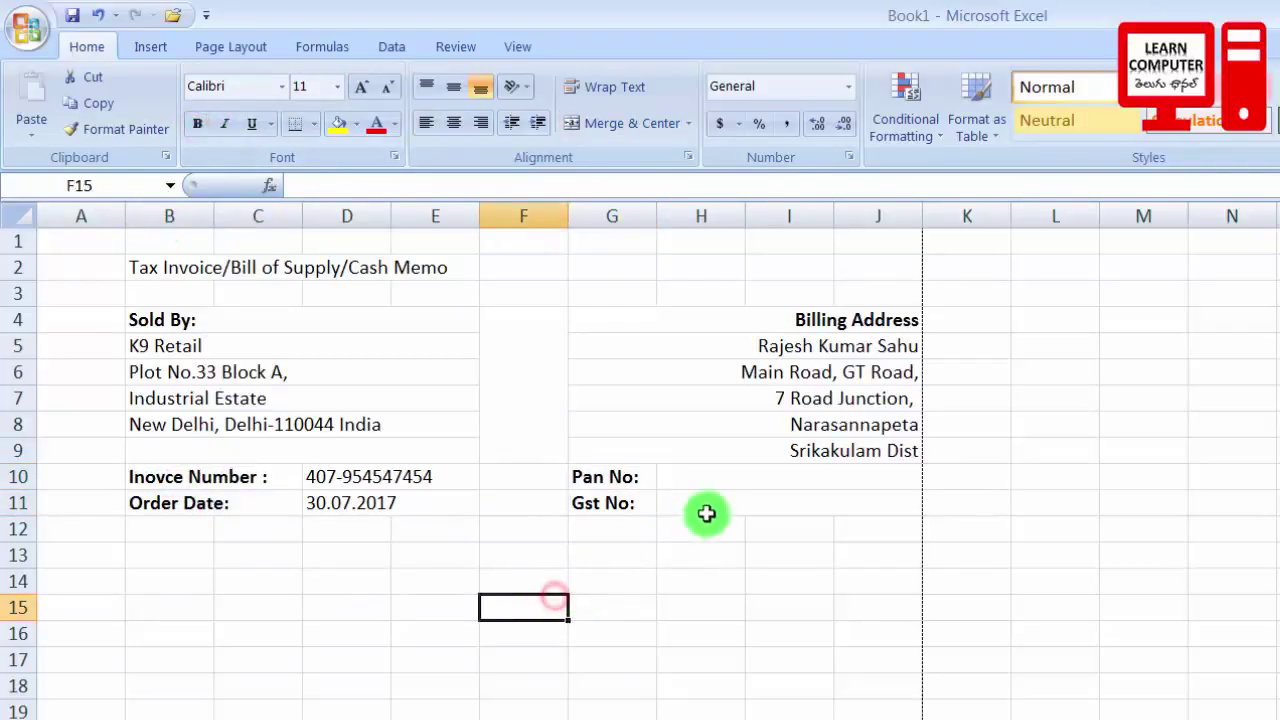
Left-align the PAN and GST numbers in the merged H10:J11 cells
{"action": "left_click_drag", "start_coordinate": [709, 476], "coordinate": [880, 478]}
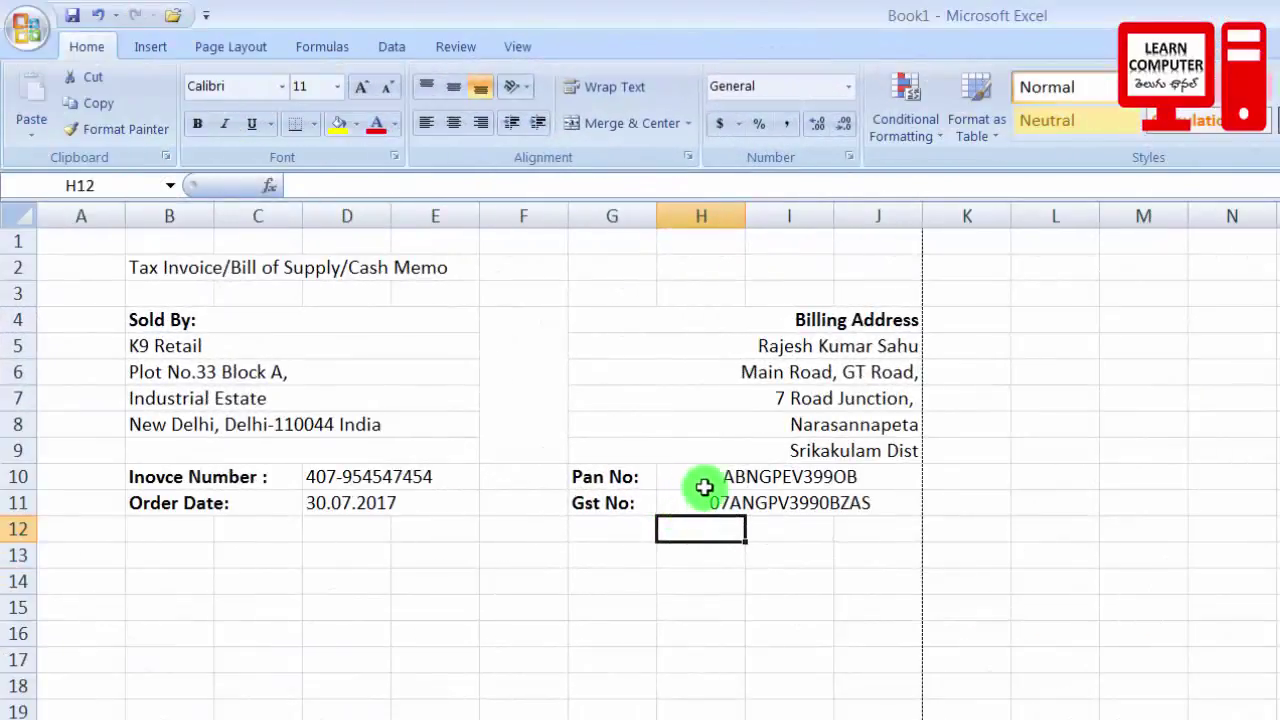
{"action": "left_click_drag", "start_coordinate": [704, 487], "coordinate": [870, 503]}
{"action": "left_click", "coordinate": [632, 122]}
{"action": "left_click", "coordinate": [426, 122]}
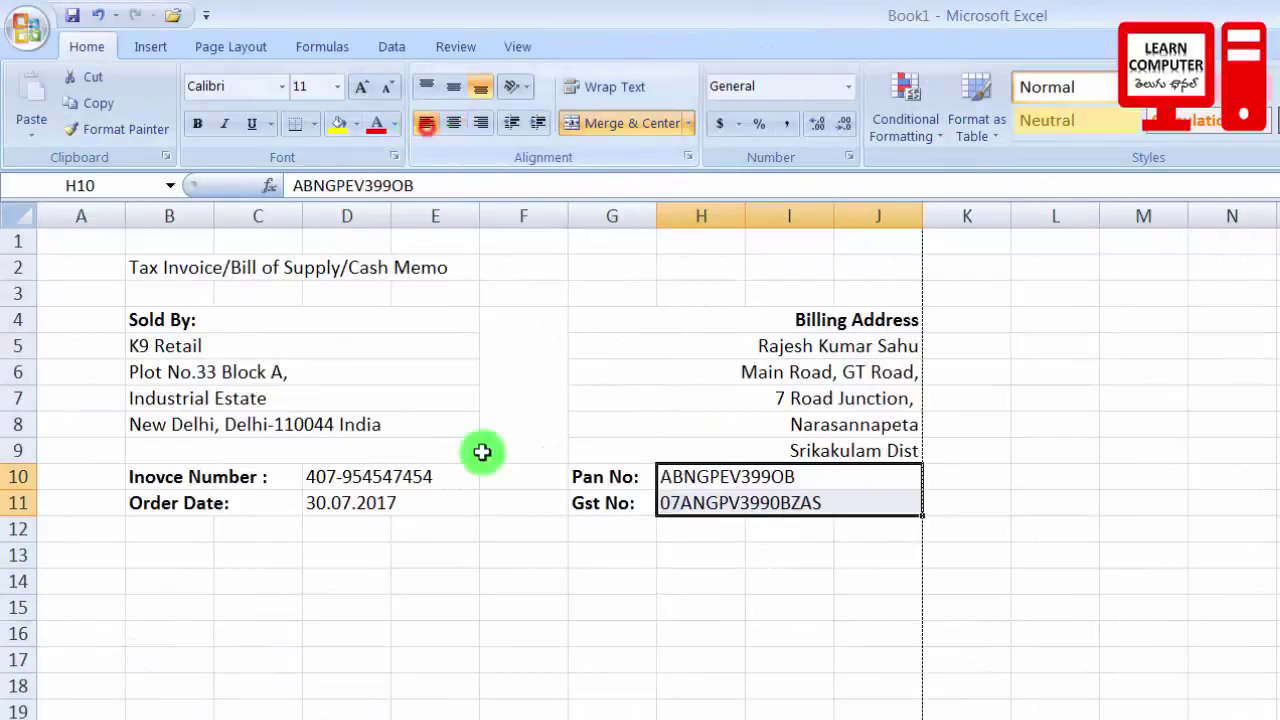
{"action": "left_click", "coordinate": [491, 600]}
{"action": "left_click", "coordinate": [531, 560]}
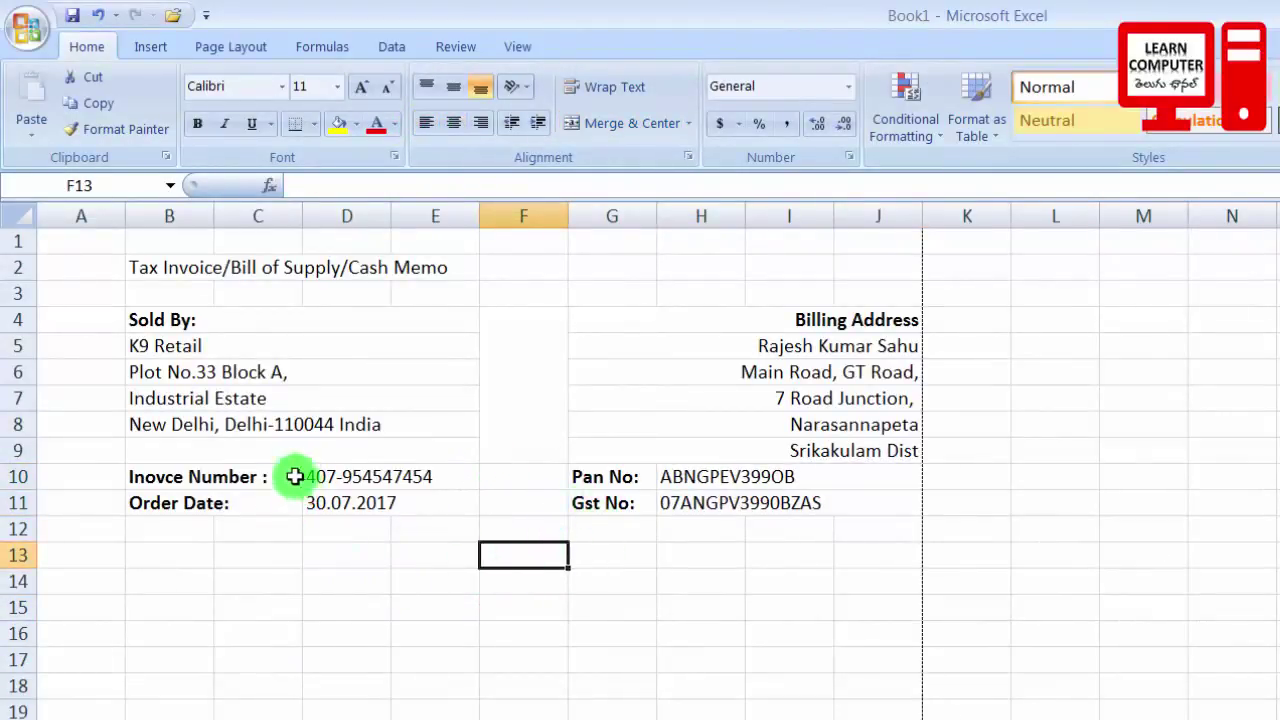
Start the item table with 'Sl.No' in B13 and 'Description' merged and left-aligned across C13:E13
{"action": "left_click_drag", "start_coordinate": [161, 332], "coordinate": [171, 429]}
{"action": "left_click_drag", "start_coordinate": [687, 321], "coordinate": [697, 460]}
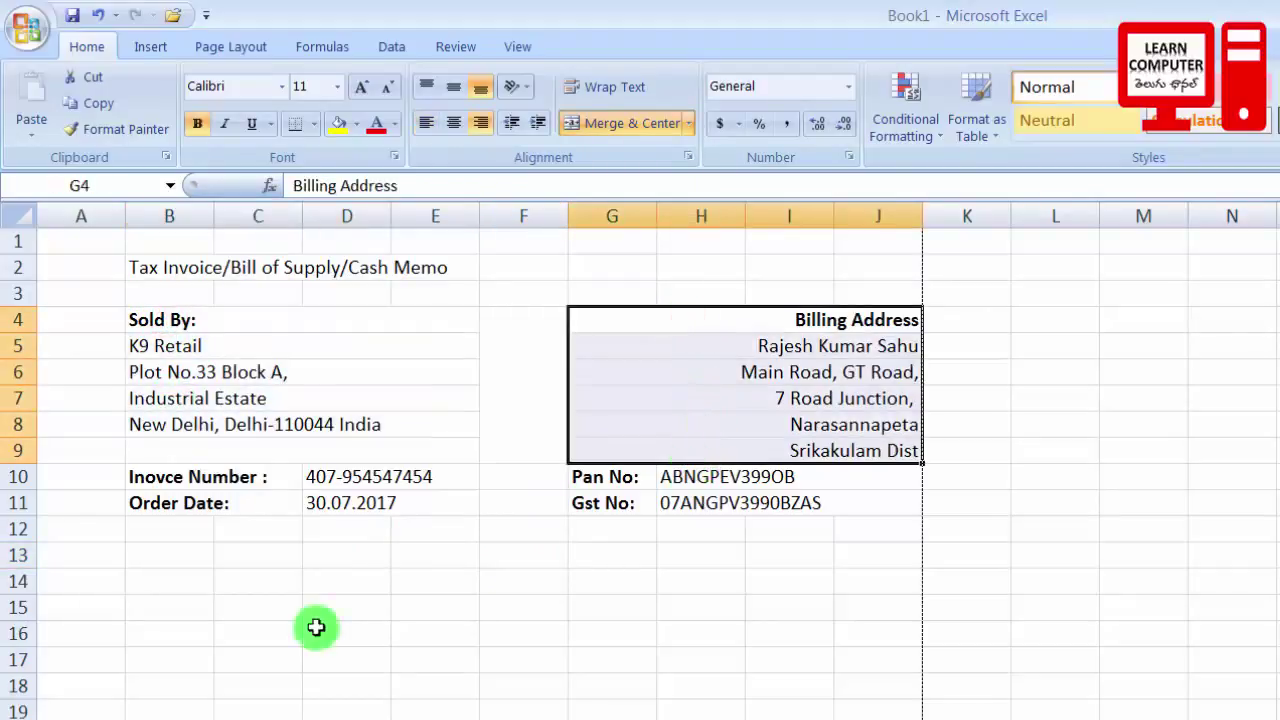
{"action": "left_click", "coordinate": [196, 554]}
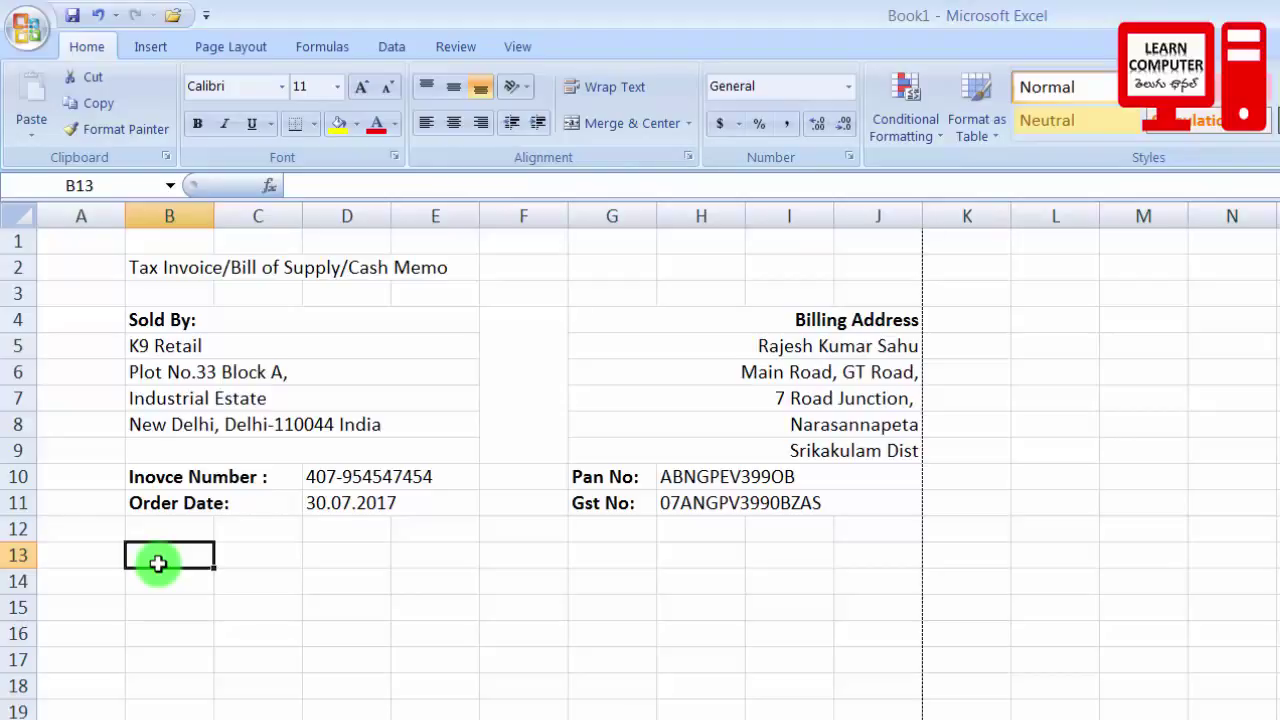
{"action": "type", "text": "s"}
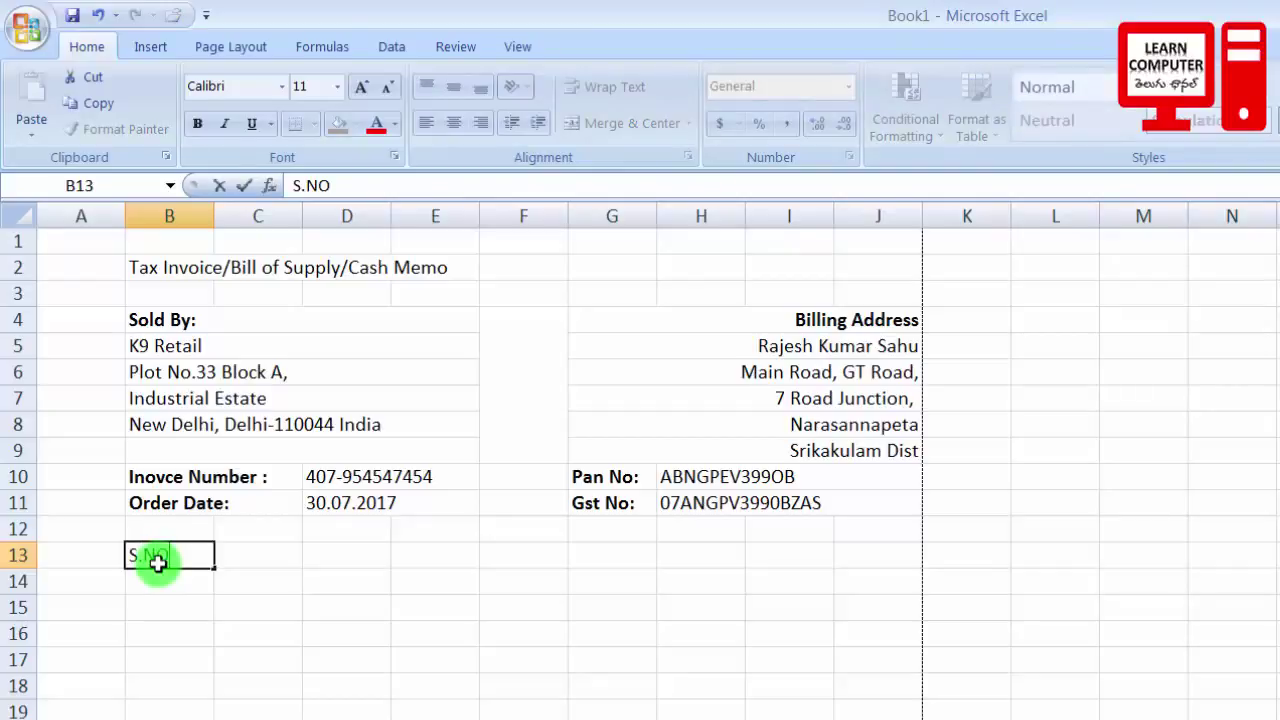
{"action": "key", "text": "Tab"}
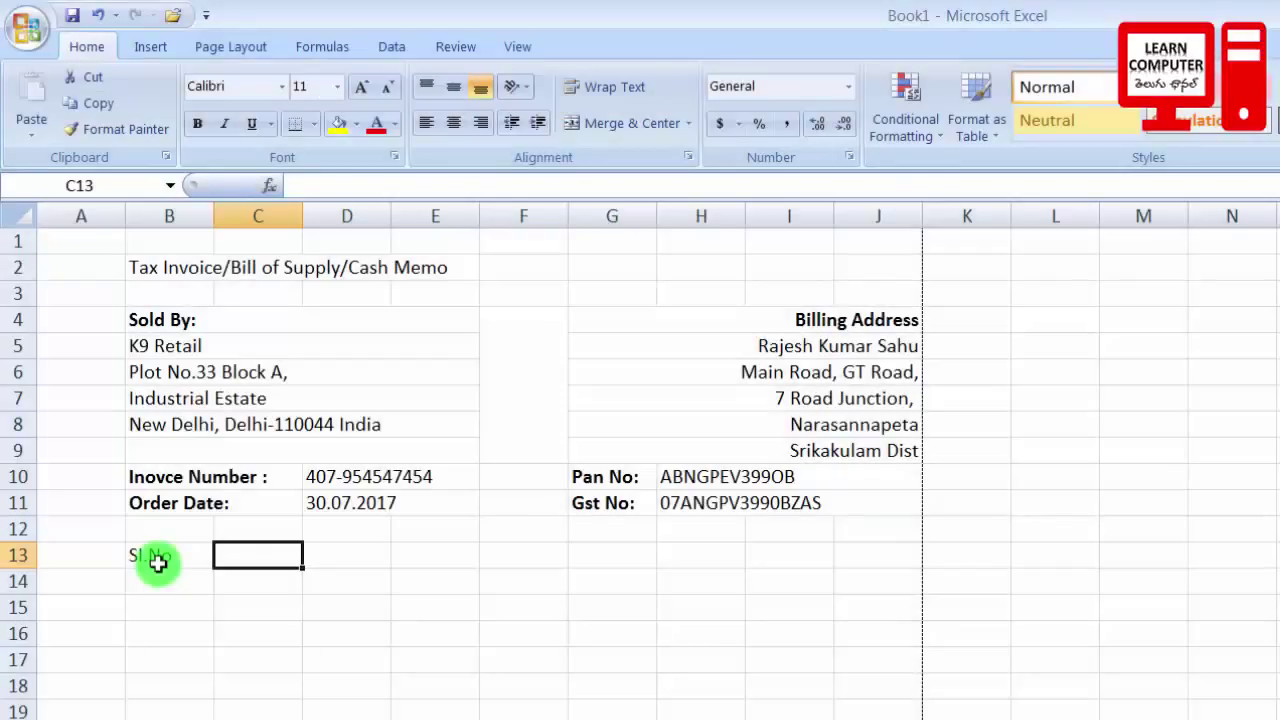
{"action": "type", "text": "Description"}
{"action": "left_click_drag", "start_coordinate": [250, 557], "coordinate": [444, 558]}
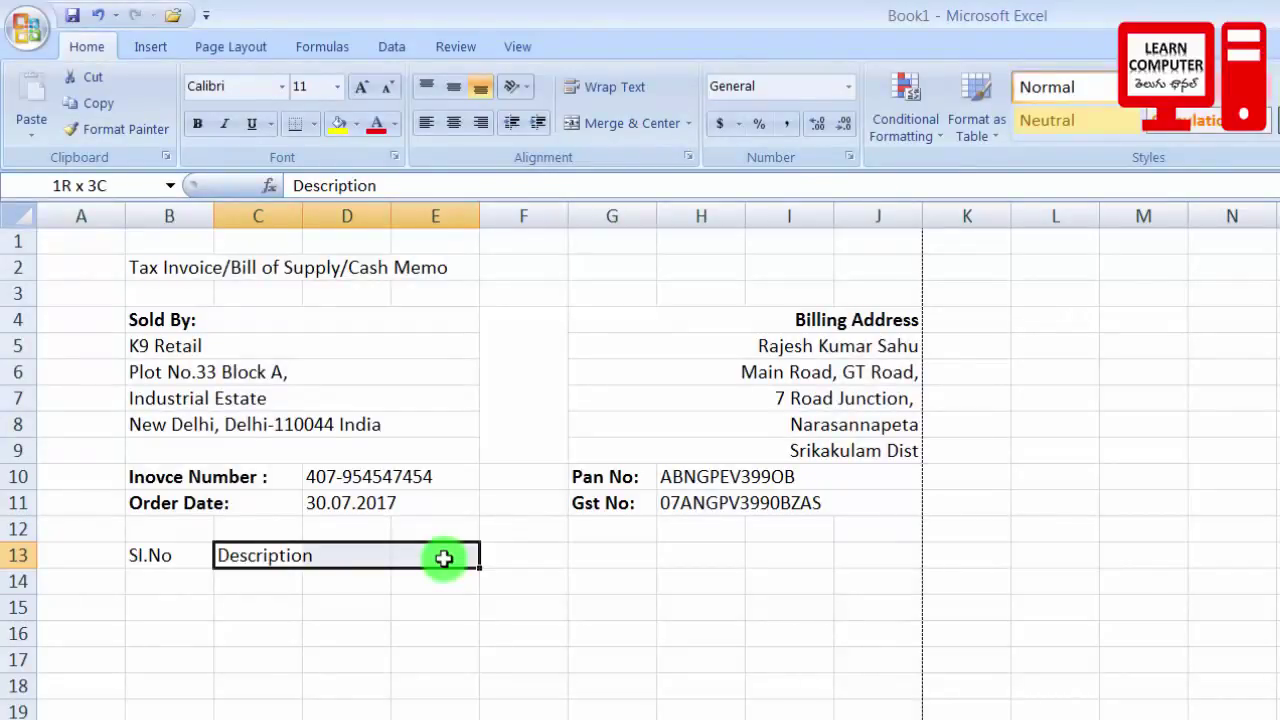
{"action": "left_click", "coordinate": [616, 123]}
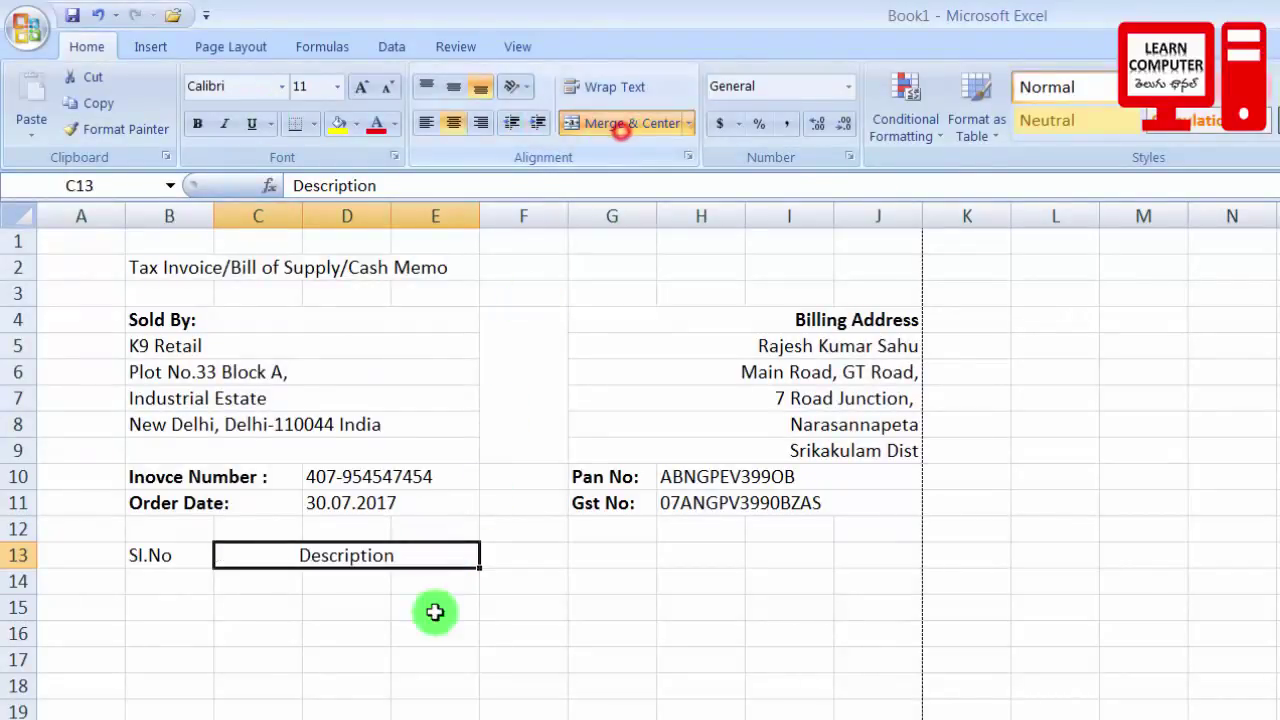
{"action": "left_click", "coordinate": [426, 122]}
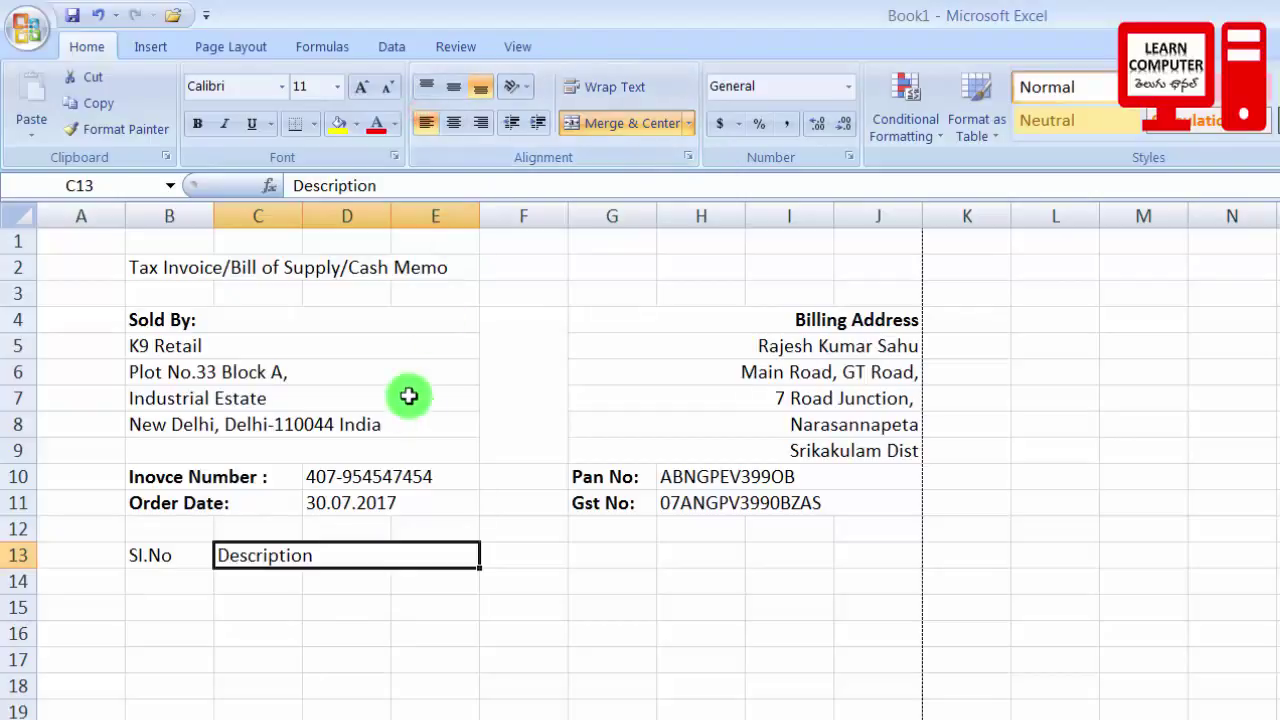
Enter headings Unit Rate, Discount, Qty and Net Amount from F13, then begin Tax
{"action": "left_click", "coordinate": [531, 554]}
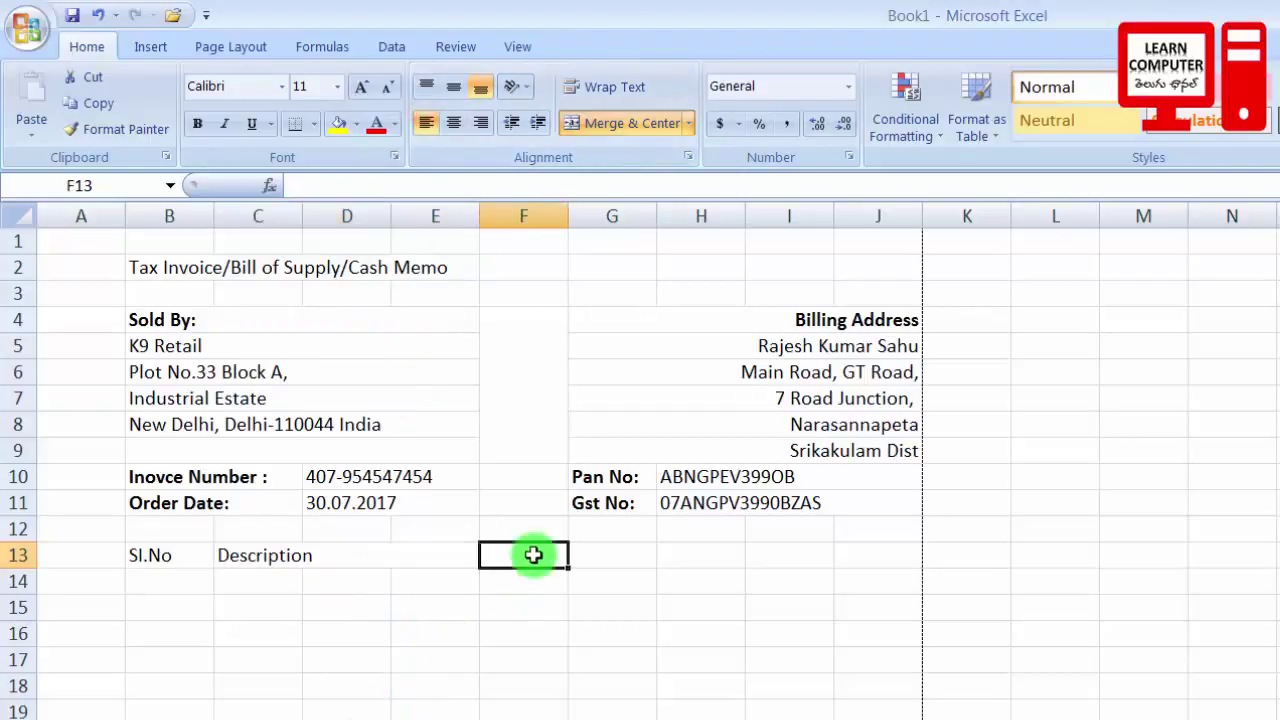
{"action": "type", "text": "Unit Rate"}
{"action": "key", "text": "Tab"}
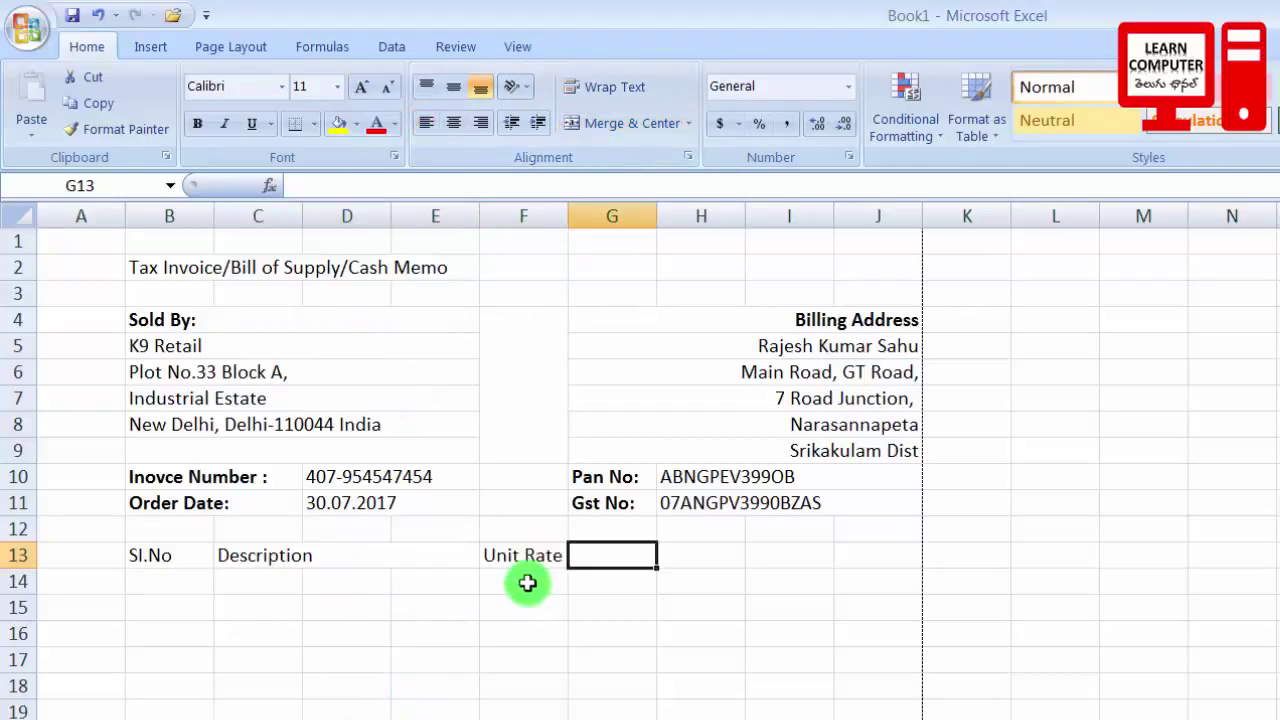
{"action": "type", "text": "Di"}
{"action": "type", "text": "s"}
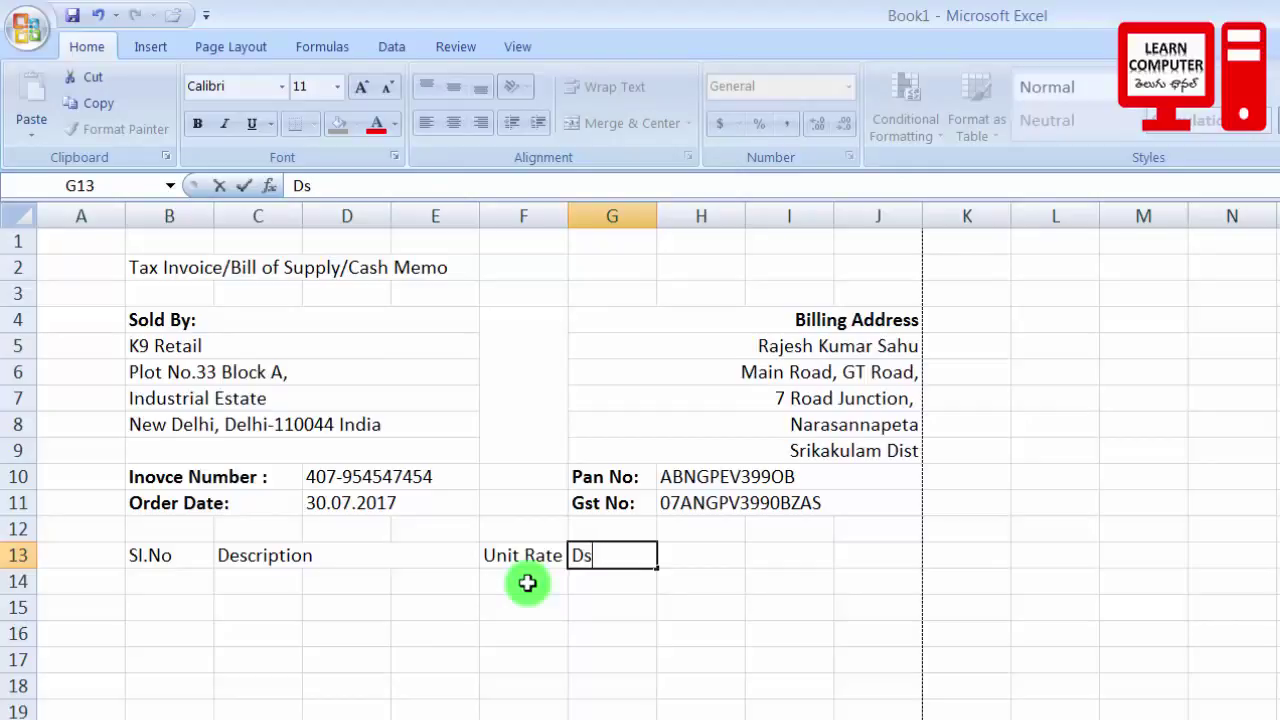
{"action": "key", "text": "BackSpace"}
{"action": "type", "text": "iscount"}
{"action": "key", "text": "Tab"}
{"action": "type", "text": "Qty"}
{"action": "key", "text": "Tab"}
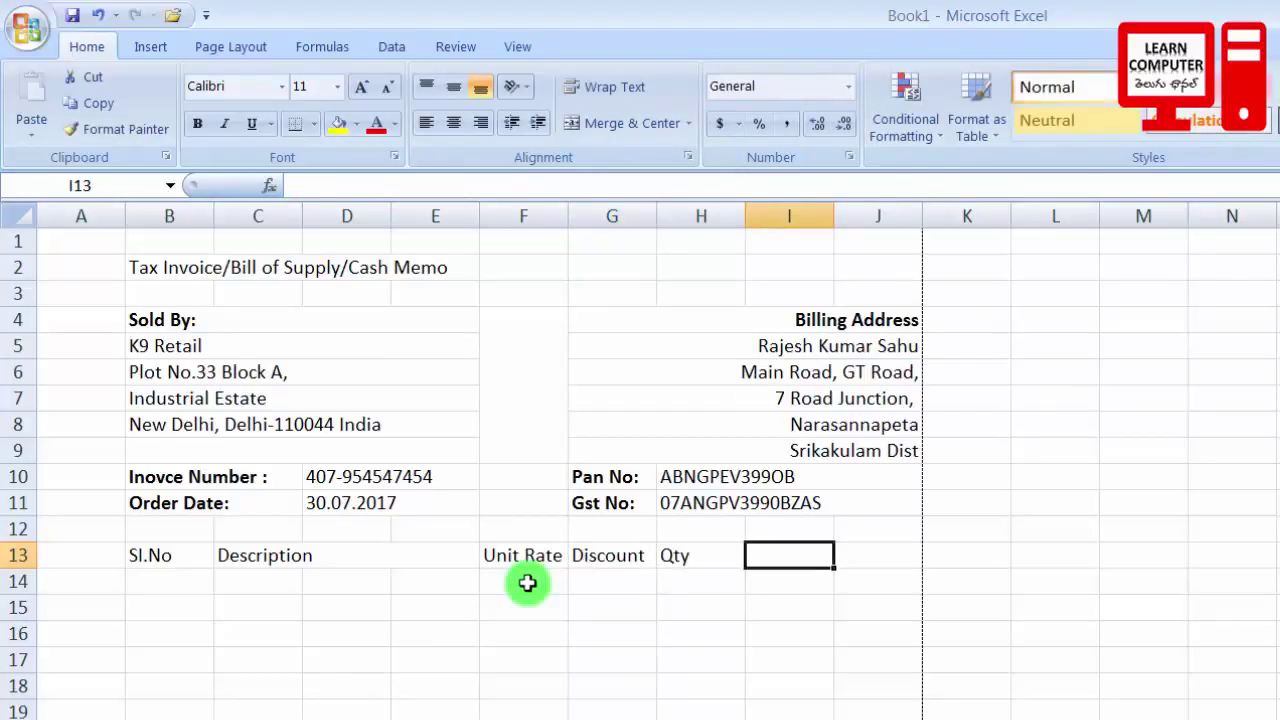
{"action": "type", "text": "Net Amount"}
{"action": "key", "text": "Tab"}
{"action": "type", "text": "T"}
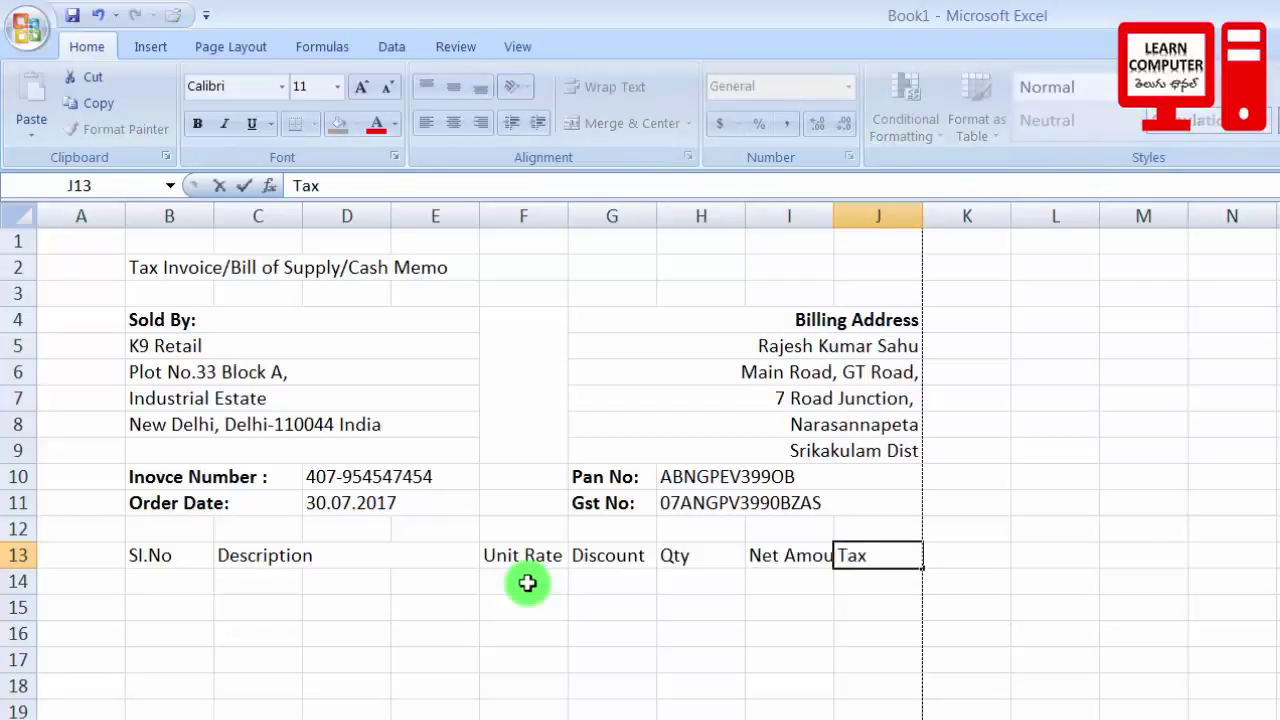
Narrow column H to fit Qty and widen columns J and I so Net Amount fits
{"action": "left_click", "coordinate": [527, 583]}
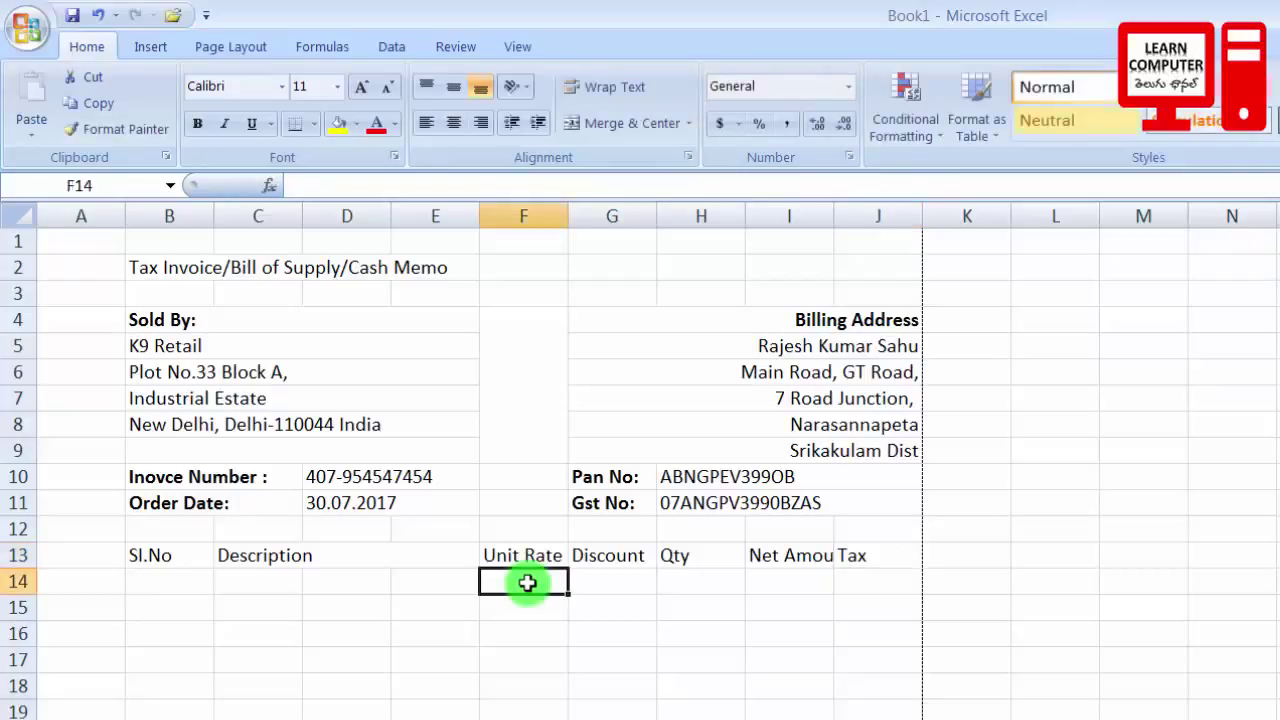
{"action": "left_click_drag", "start_coordinate": [745, 216], "coordinate": [695, 227]}
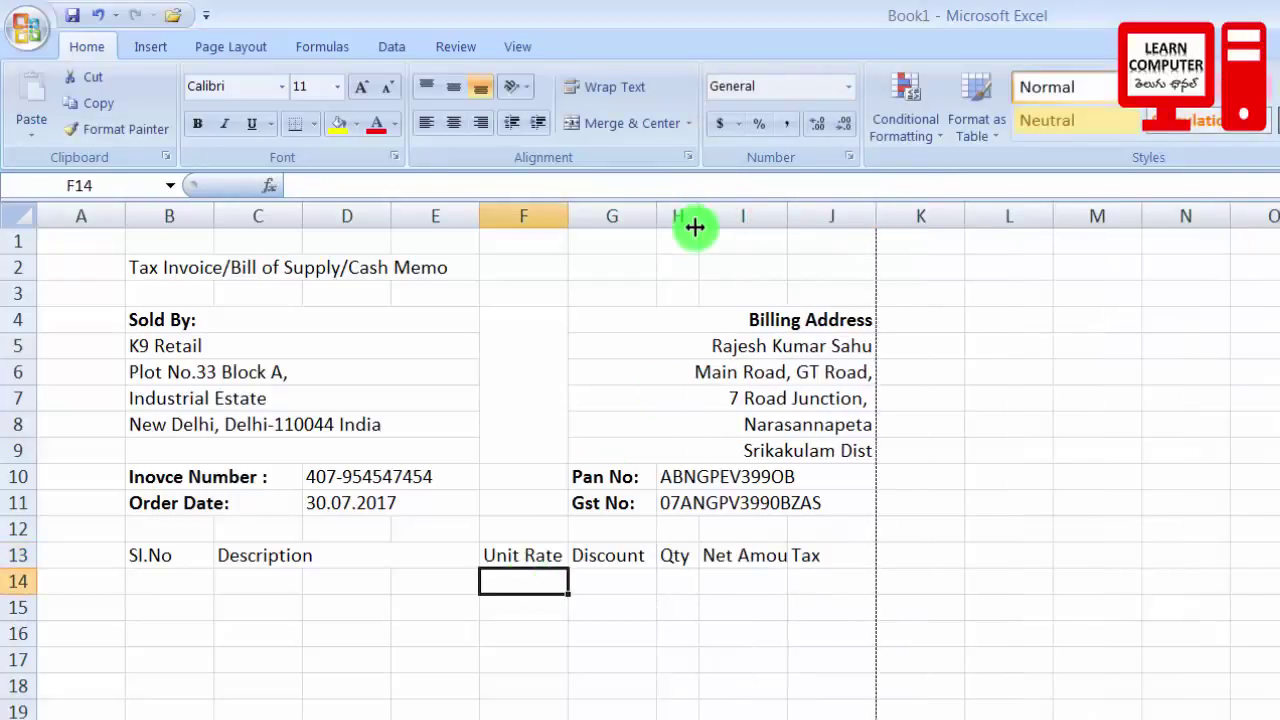
{"action": "left_click", "coordinate": [815, 557]}
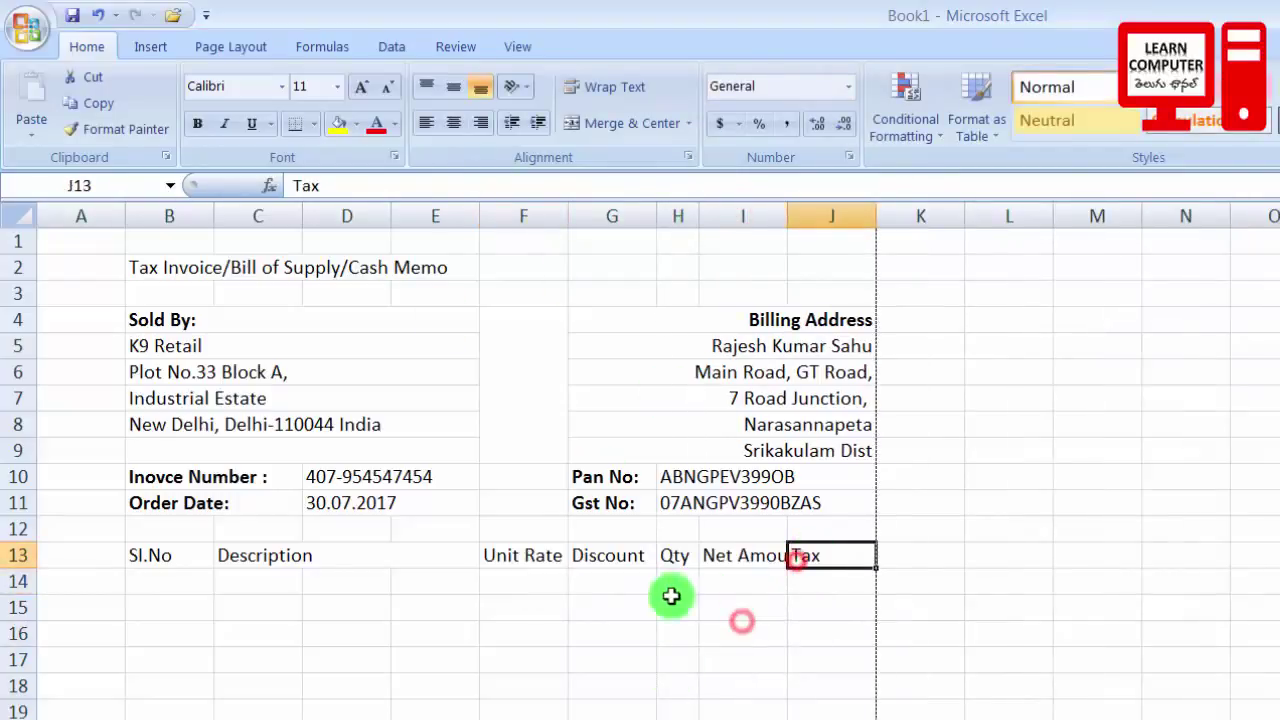
{"action": "left_click", "coordinate": [401, 570]}
{"action": "left_click", "coordinate": [830, 560]}
{"action": "right_click", "coordinate": [932, 565]}
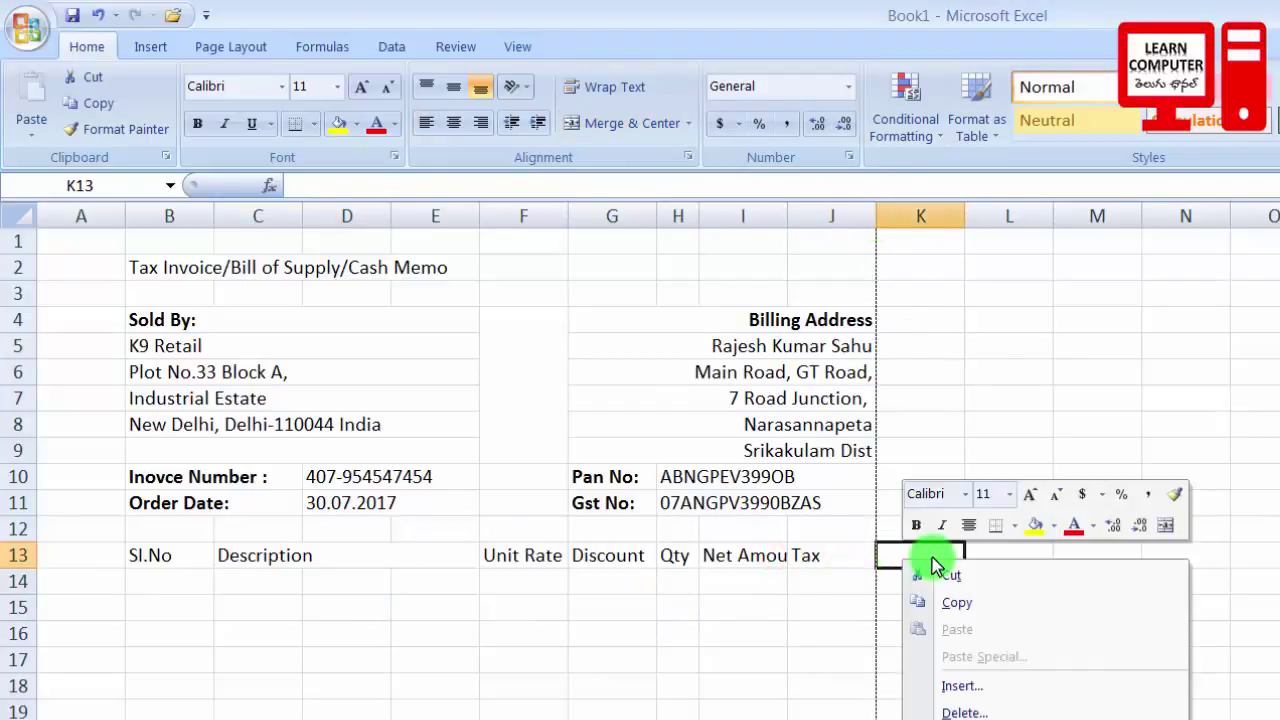
{"action": "left_click", "coordinate": [837, 550]}
{"action": "left_click", "coordinate": [846, 553]}
{"action": "left_click_drag", "start_coordinate": [876, 216], "coordinate": [1011, 218]}
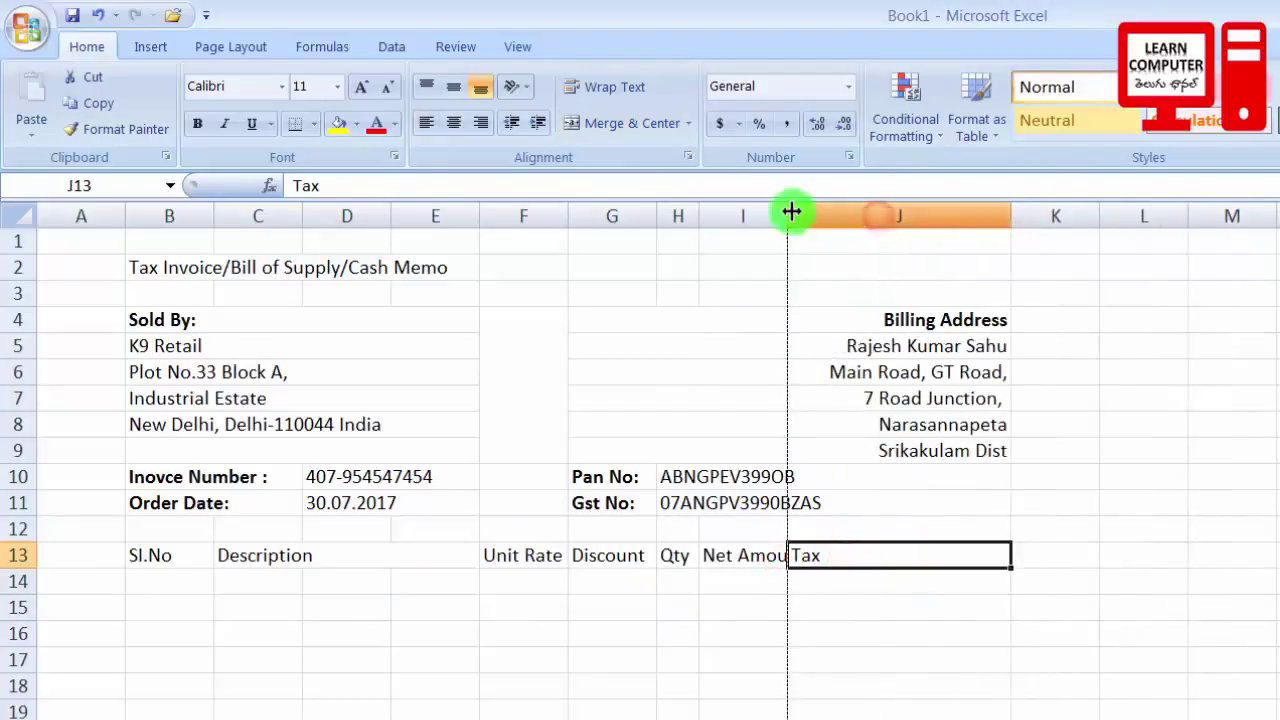
{"action": "left_click_drag", "start_coordinate": [791, 212], "coordinate": [920, 214]}
Insert blank columns before the Discount header, undoing an accidental row insert
{"action": "right_click", "coordinate": [608, 558]}
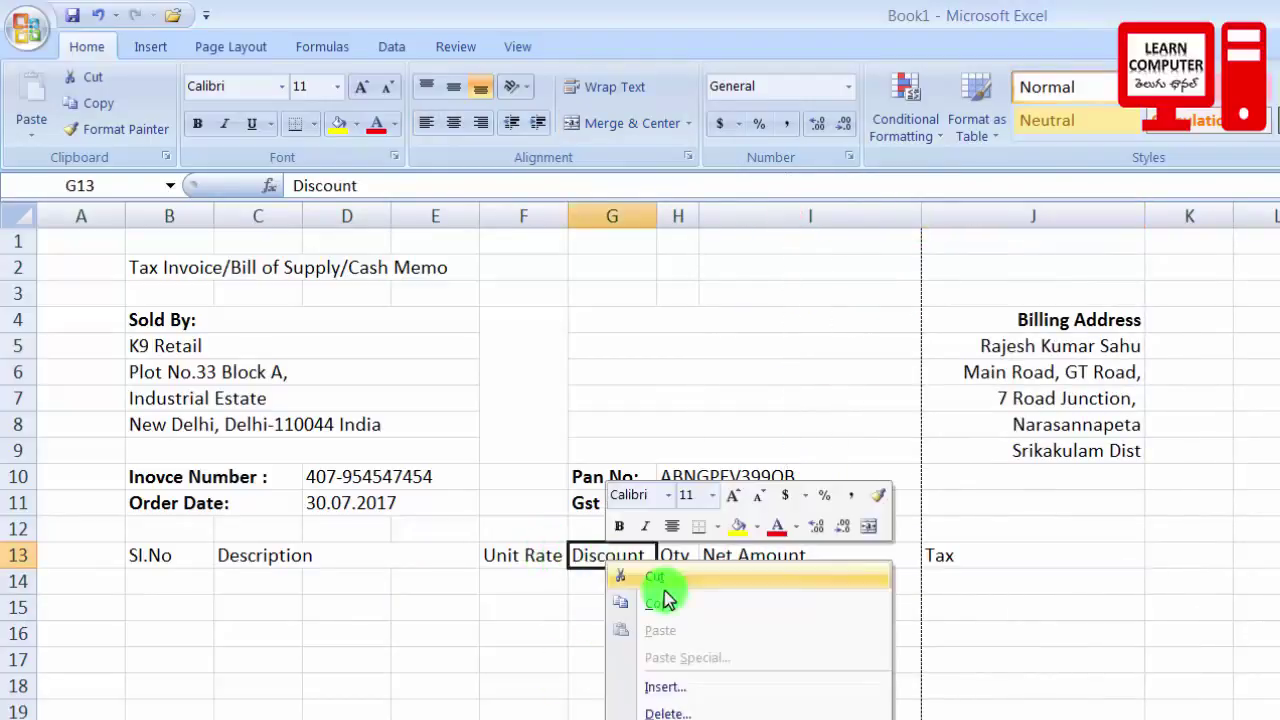
{"action": "left_click", "coordinate": [665, 687]}
{"action": "left_click", "coordinate": [620, 700]}
{"action": "key", "text": "Return"}
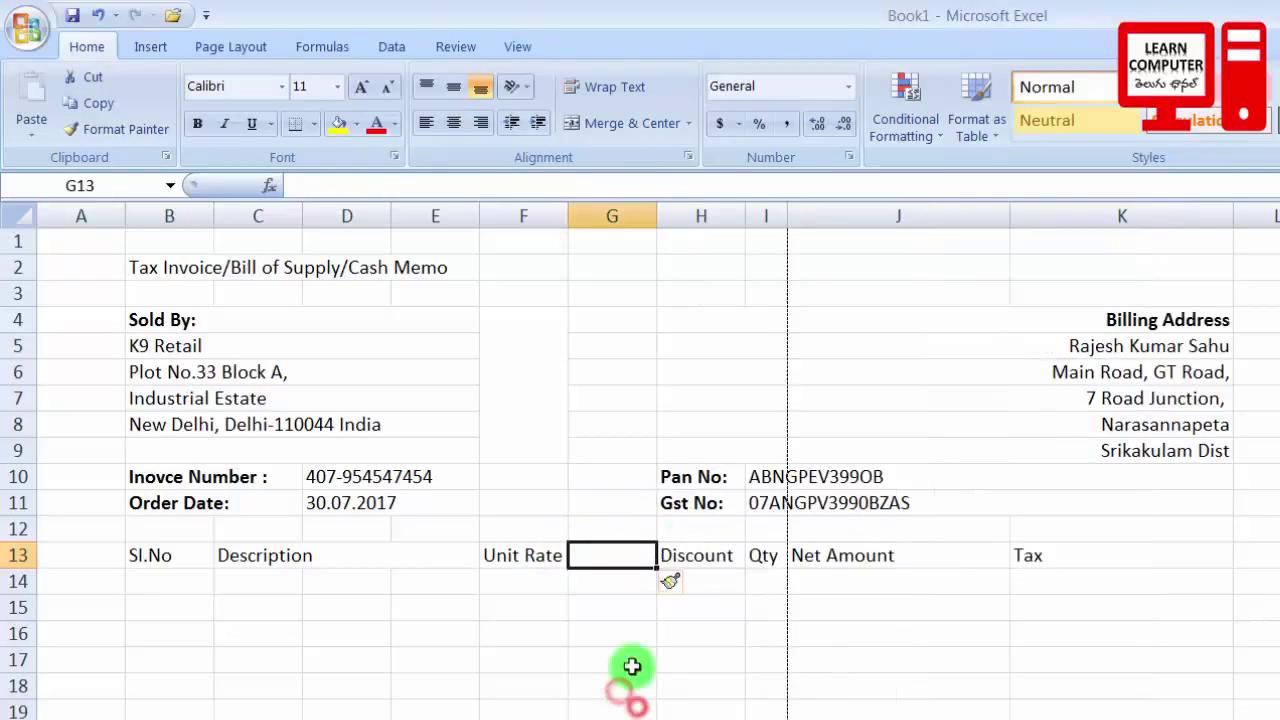
{"action": "right_click", "coordinate": [650, 558]}
{"action": "left_click", "coordinate": [709, 680]}
{"action": "left_click", "coordinate": [640, 606]}
{"action": "left_click", "coordinate": [657, 686]}
{"action": "key", "text": "ctrl+z"}
{"action": "right_click", "coordinate": [650, 558]}
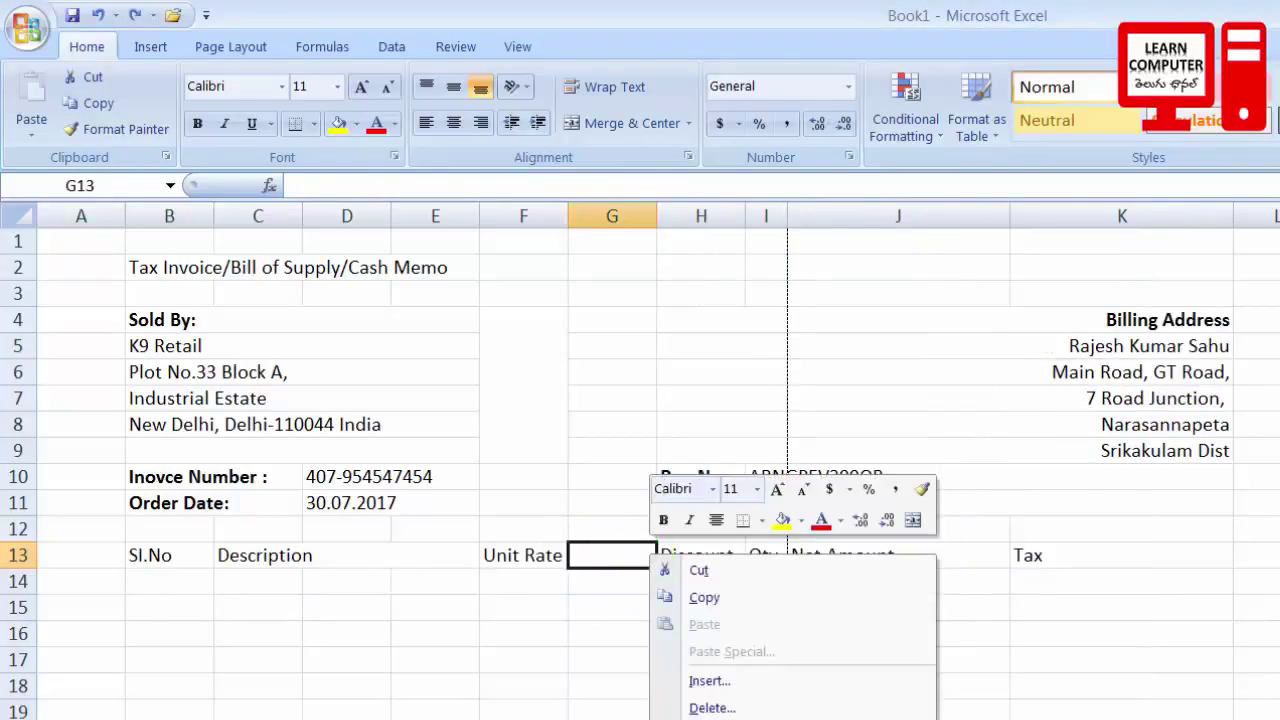
{"action": "left_click", "coordinate": [709, 680]}
{"action": "left_click", "coordinate": [640, 700]}
{"action": "key", "text": "Return"}
Narrow columns L, K, H and F, and merge the empty block F4:G9
{"action": "left_click_drag", "start_coordinate": [1275, 212], "coordinate": [921, 220]}
{"action": "left_click_drag", "start_coordinate": [745, 214], "coordinate": [714, 214]}
{"action": "left_click_drag", "start_coordinate": [568, 216], "coordinate": [535, 216]}
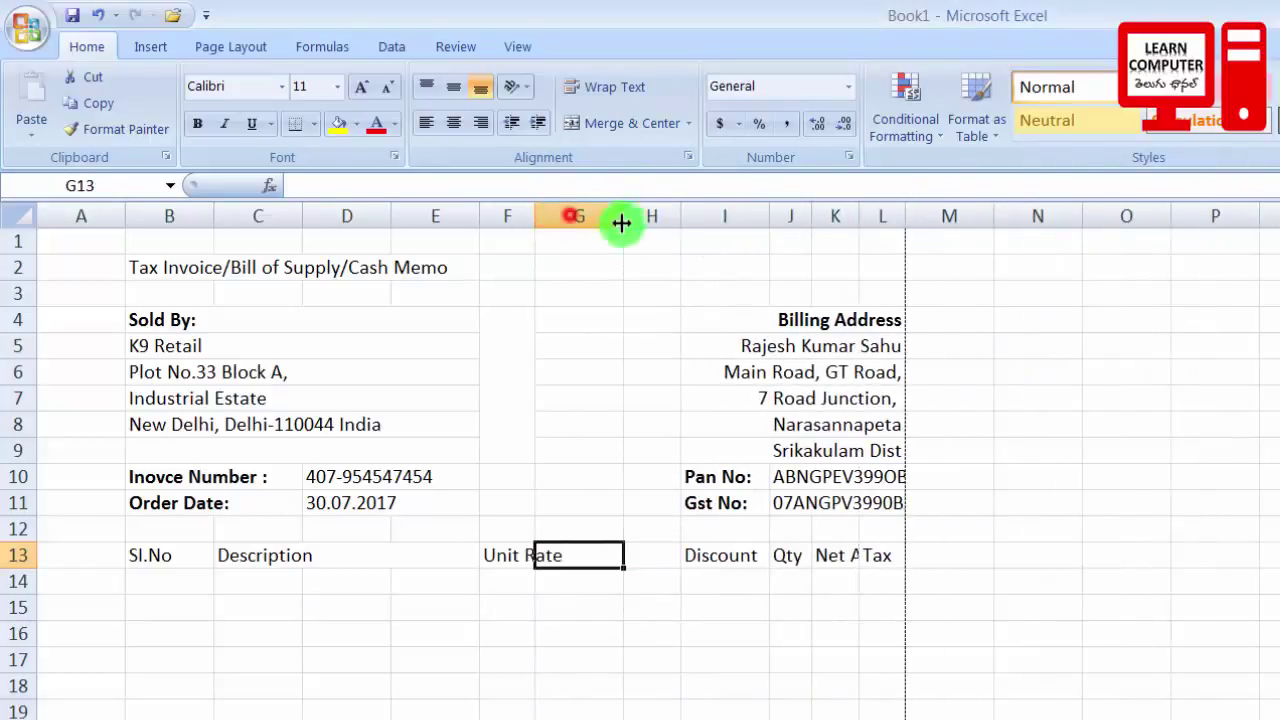
{"action": "left_click_drag", "start_coordinate": [507, 320], "coordinate": [590, 450]}
{"action": "left_click", "coordinate": [603, 125]}
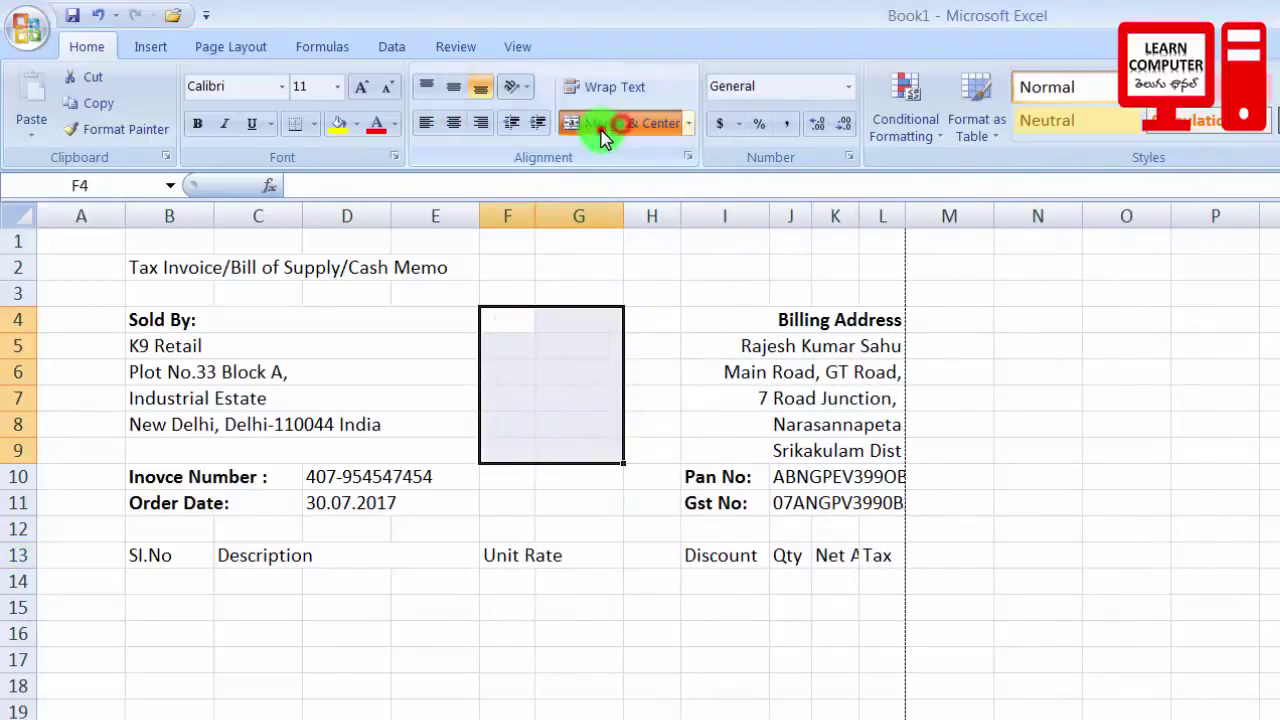
{"action": "left_click", "coordinate": [543, 603]}
Move the Discount-to-Tax headers left so they start at G13
{"action": "left_click", "coordinate": [642, 562]}
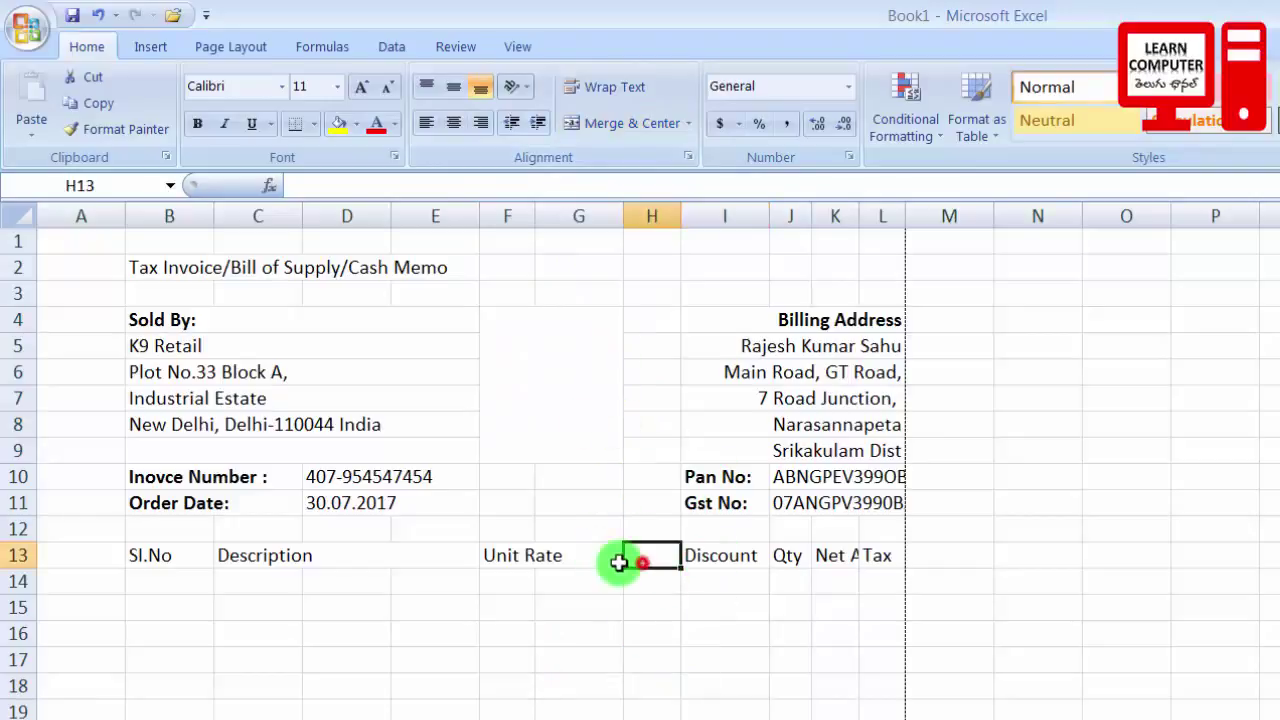
{"action": "left_click", "coordinate": [525, 558]}
{"action": "left_click_drag", "start_coordinate": [705, 556], "coordinate": [888, 580]}
{"action": "key", "text": "ctrl+x"}
{"action": "left_click", "coordinate": [576, 558]}
{"action": "key", "text": "ctrl+v"}
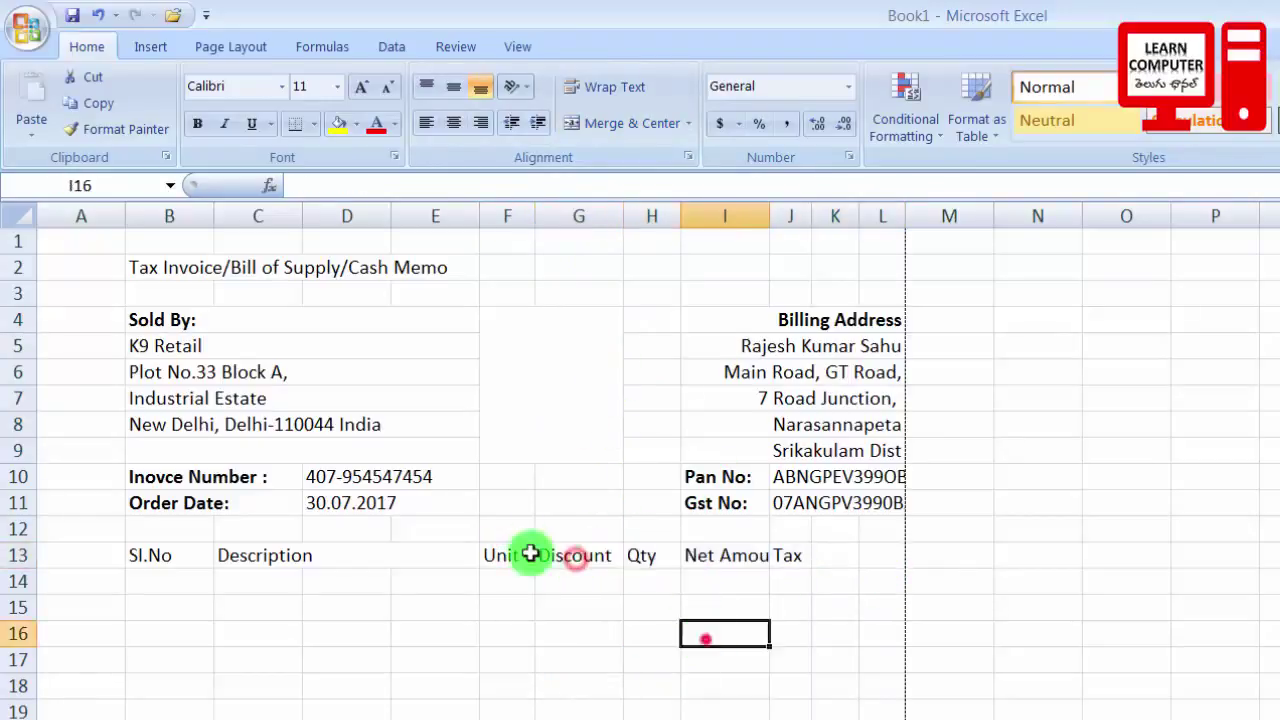
Rename the Tax header in J13 to 'Tax Rate'
{"action": "left_click", "coordinate": [722, 560]}
{"action": "left_click", "coordinate": [818, 560]}
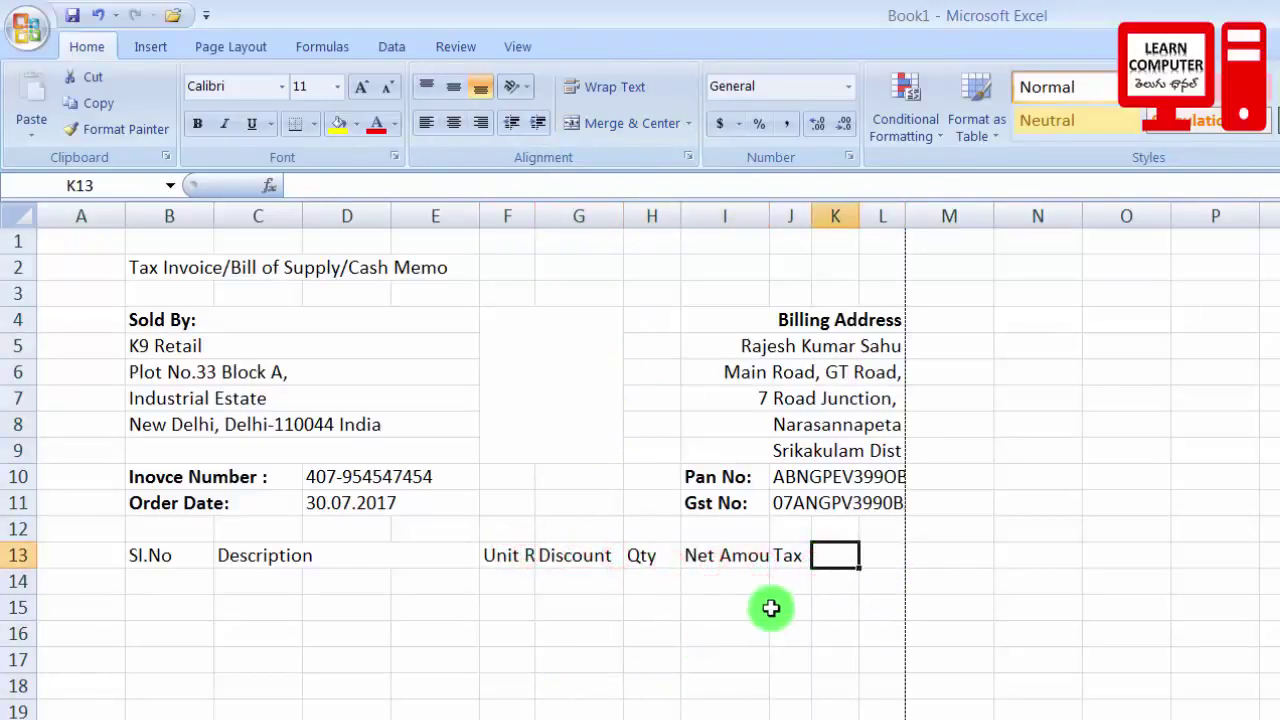
{"action": "left_click", "coordinate": [782, 555]}
{"action": "key", "text": "BackSpace"}
{"action": "type", "text": "Tax Rate"}
{"action": "key", "text": "Return"}
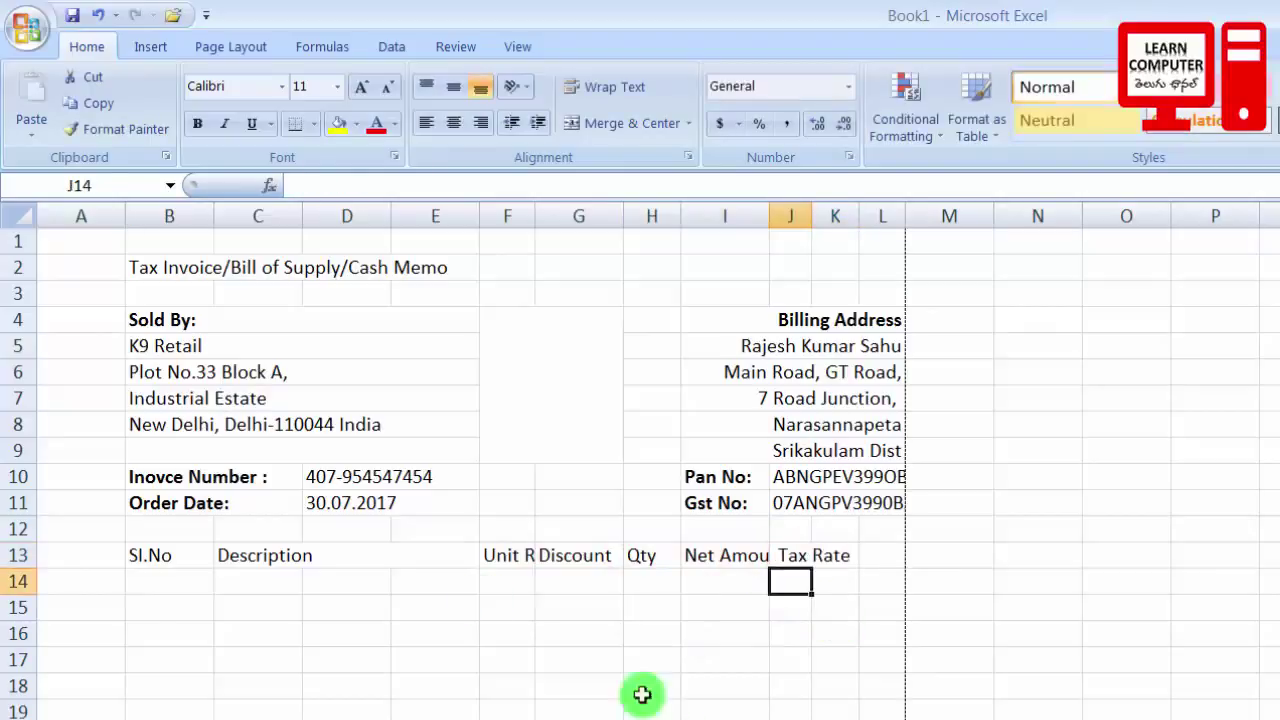
Wrap text on header row B13:K13 and make row 13 taller
{"action": "left_click_drag", "start_coordinate": [150, 555], "coordinate": [835, 560]}
{"action": "left_click", "coordinate": [604, 87]}
{"action": "left_click_drag", "start_coordinate": [22, 650], "coordinate": [22, 622]}
Left- and top-align the headers and adjust the Tax Rate header alignment
{"action": "left_click", "coordinate": [427, 123]}
{"action": "left_click", "coordinate": [425, 89]}
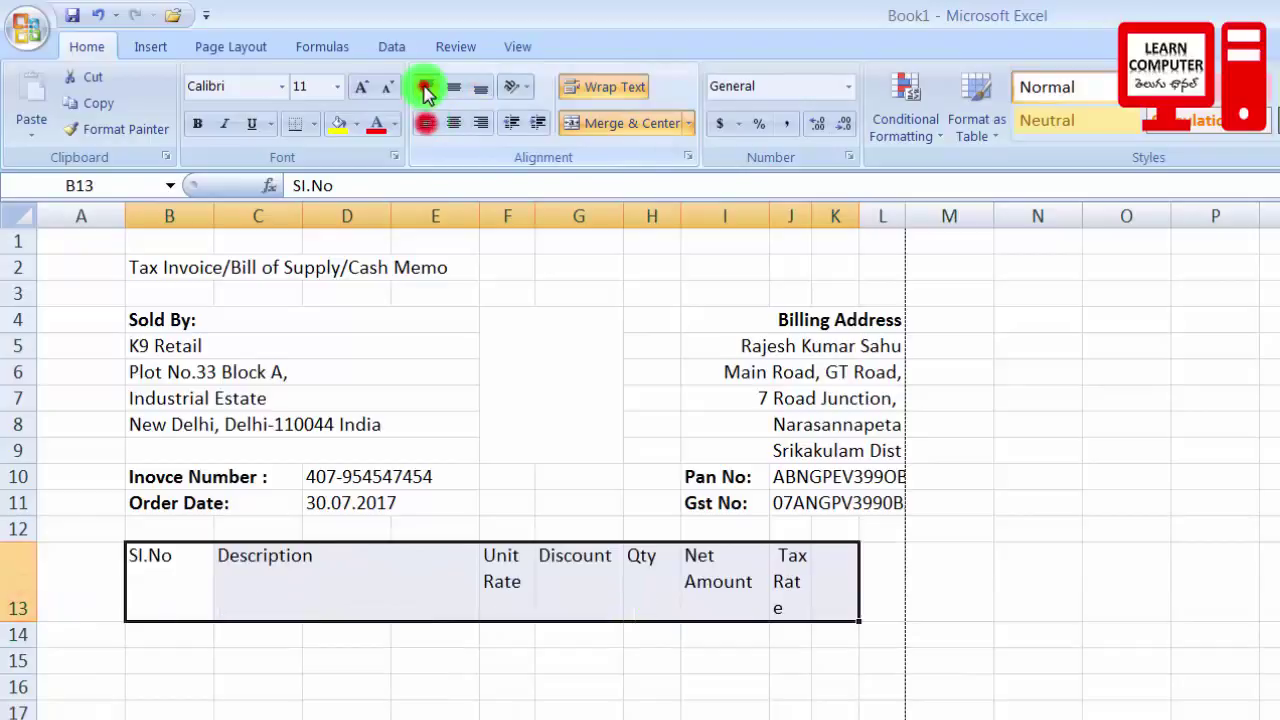
{"action": "left_click", "coordinate": [775, 565]}
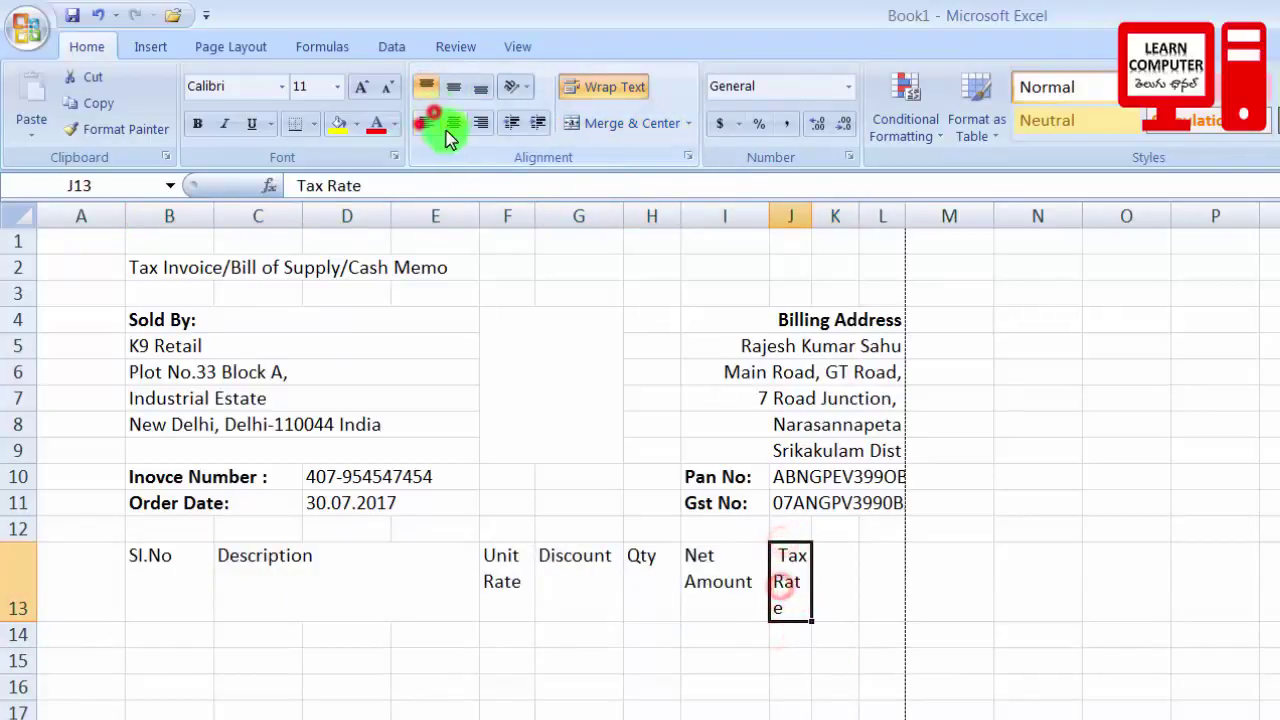
{"action": "left_click", "coordinate": [480, 122]}
{"action": "left_click", "coordinate": [428, 123]}
{"action": "double_click", "coordinate": [790, 562]}
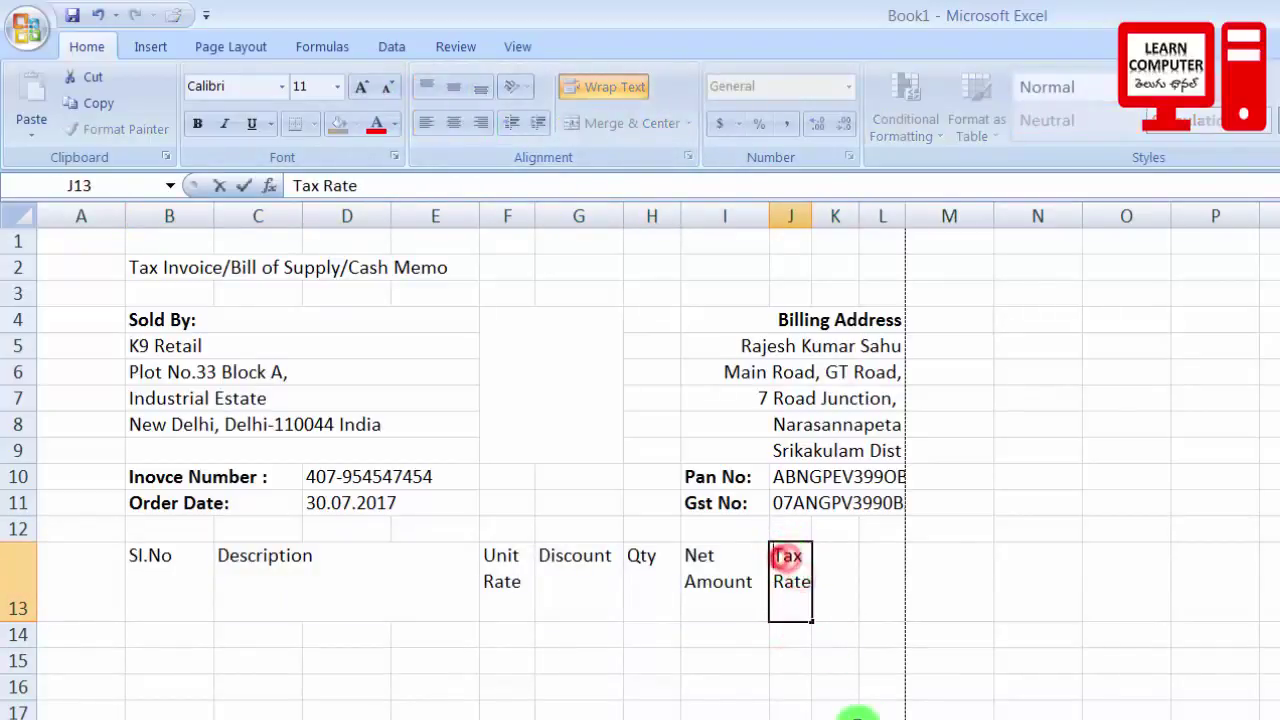
{"action": "left_click", "coordinate": [829, 586]}
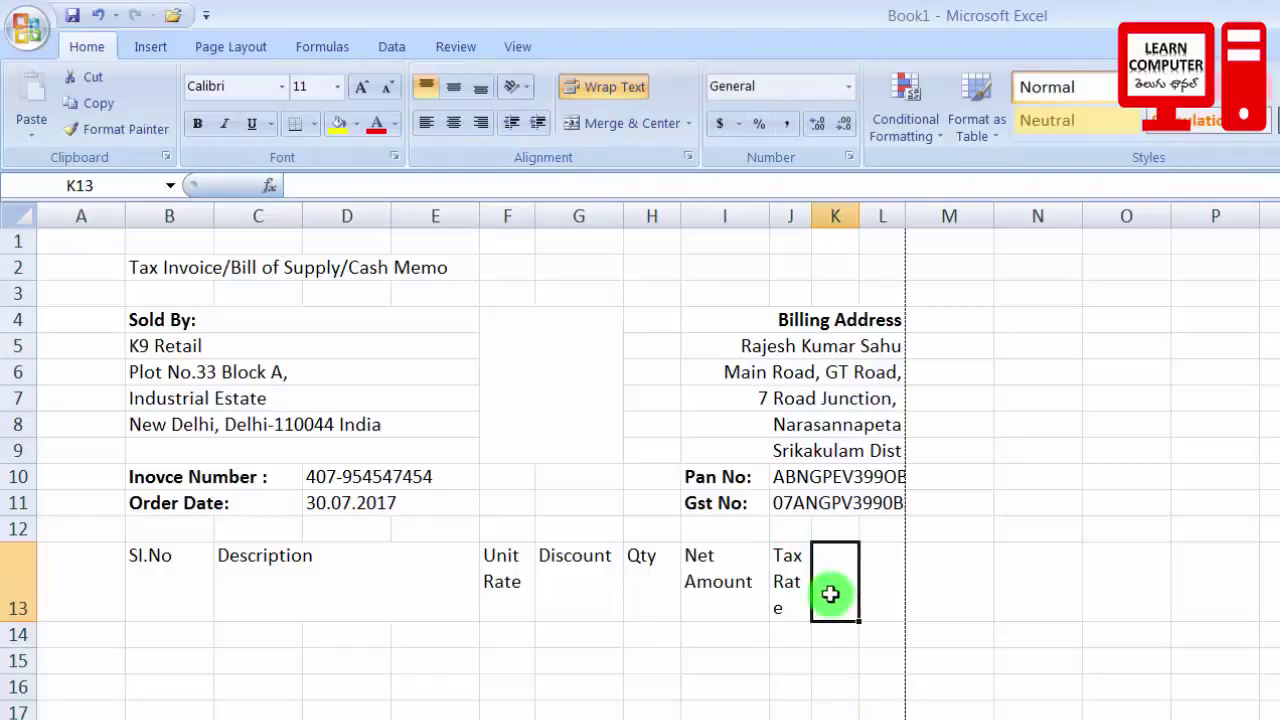
Add the headers Tax Type, Tax Amount and Total Amount in K13:M13
{"action": "type", "text": "T"}
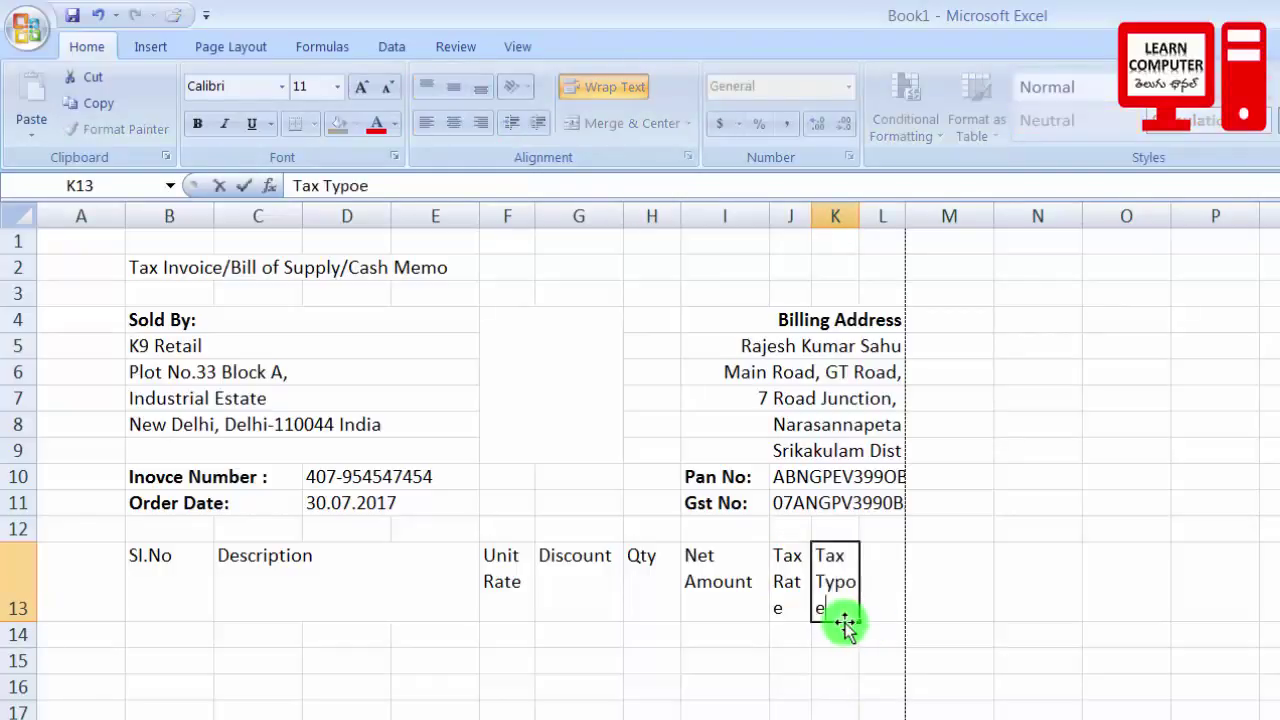
{"action": "type", "text": "ax Type"}
{"action": "key", "text": "Tab"}
{"action": "type", "text": "Tax Amo"}
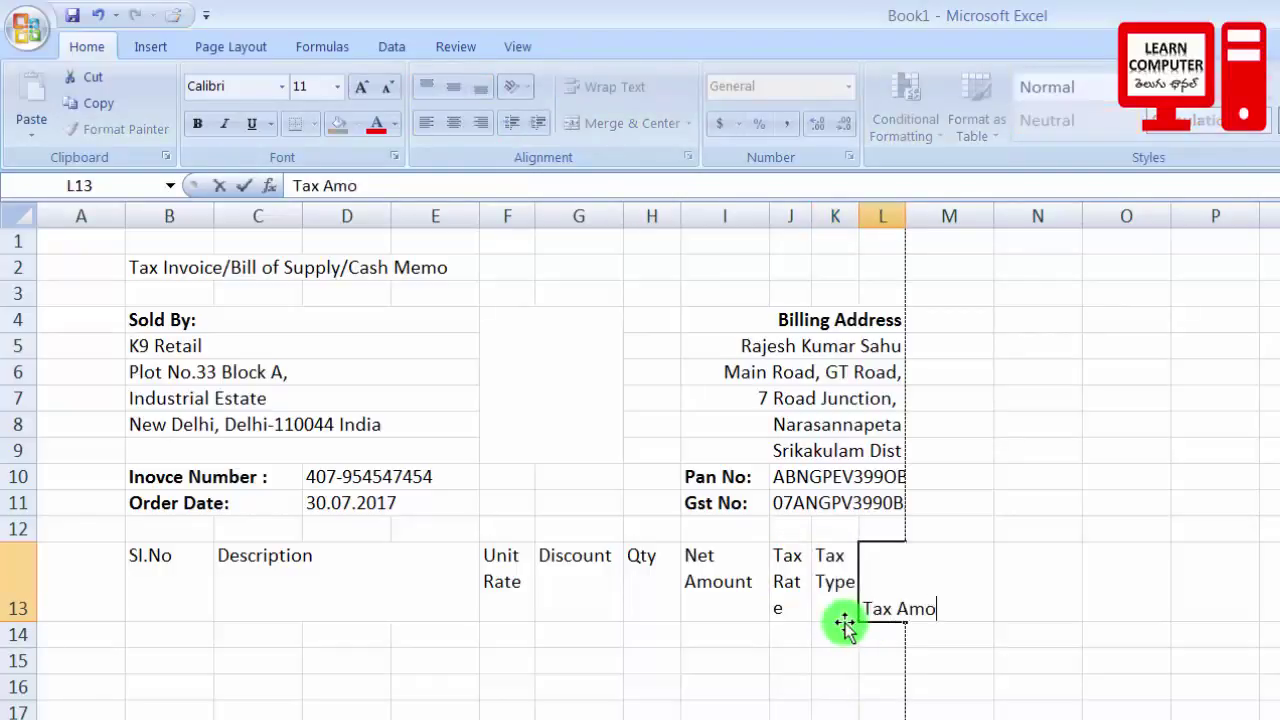
{"action": "type", "text": "unt"}
{"action": "key", "text": "Tab"}
{"action": "type", "text": "Total A"}
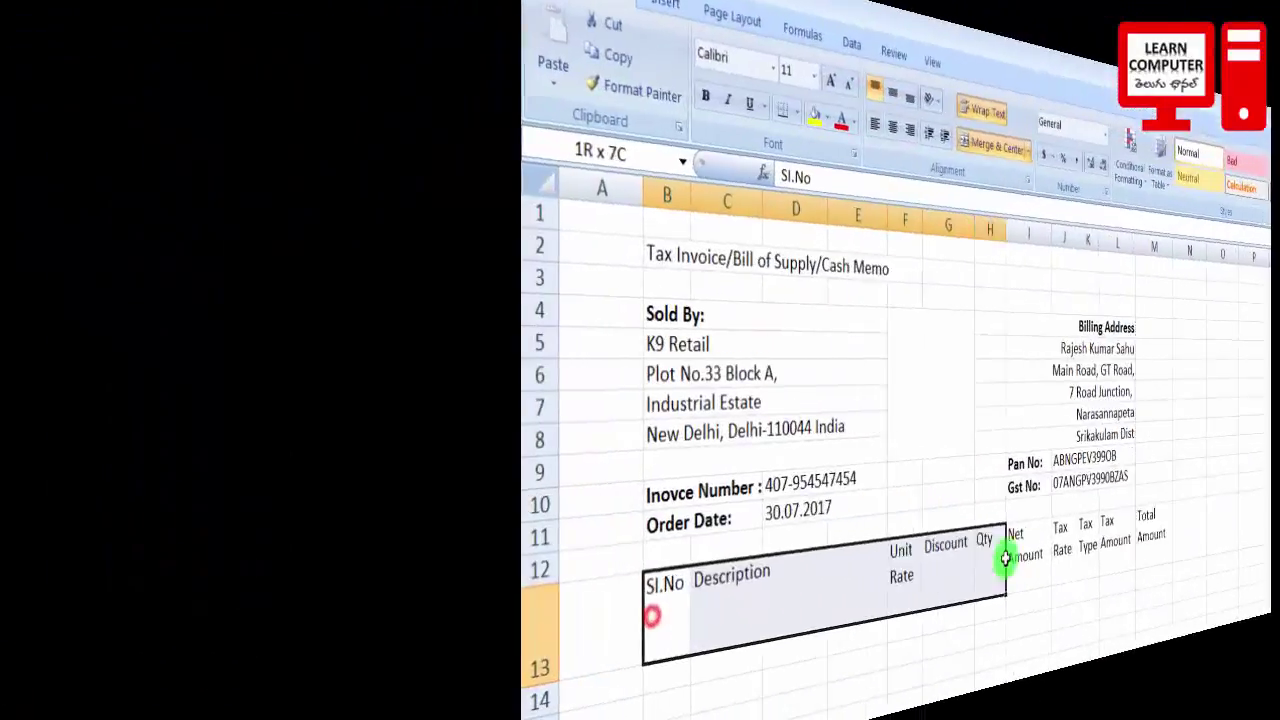
Make header row B13:M13 bold and centred horizontally and vertically
{"action": "left_click_drag", "start_coordinate": [617, 590], "coordinate": [940, 600]}
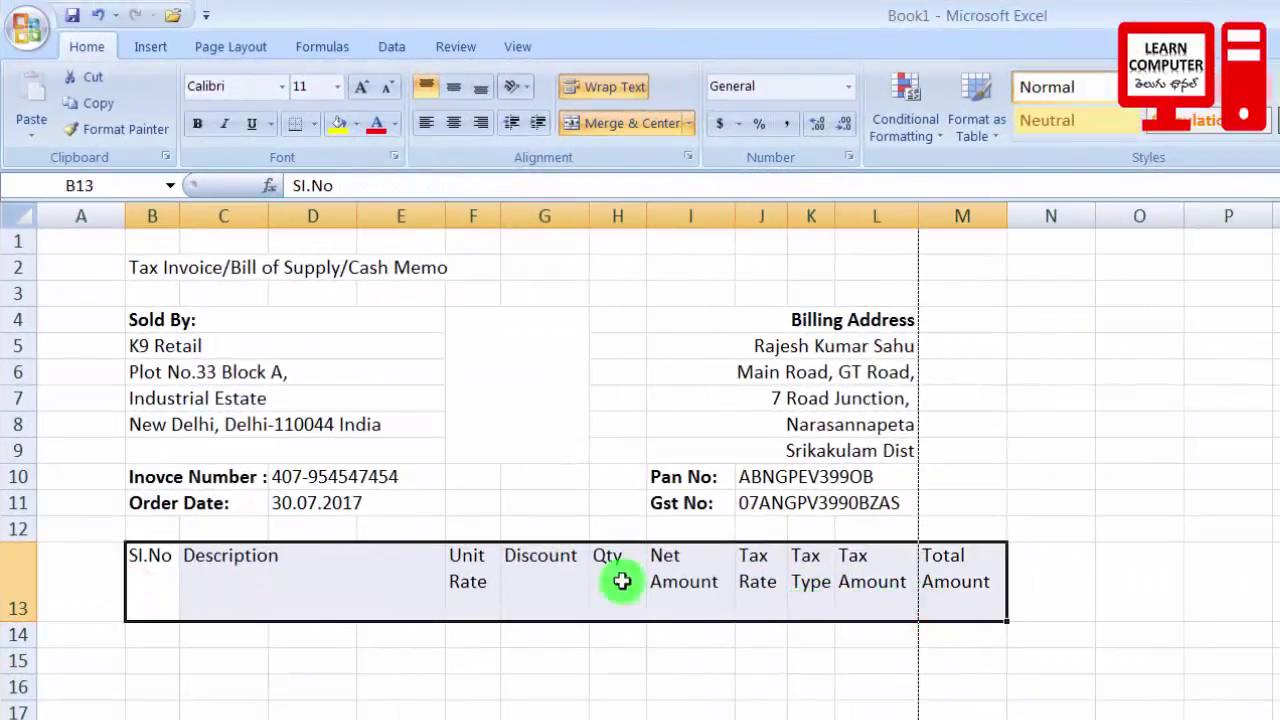
{"action": "left_click", "coordinate": [197, 123]}
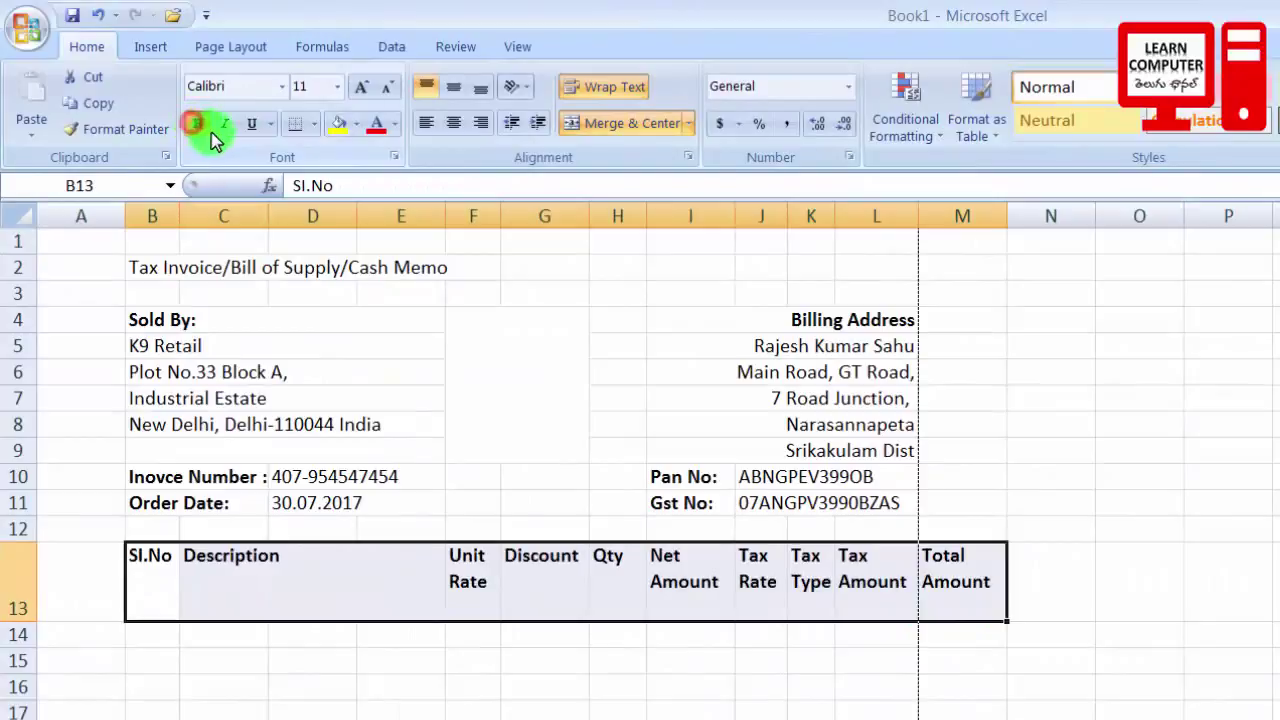
{"action": "left_click", "coordinate": [452, 124]}
{"action": "left_click", "coordinate": [451, 90]}
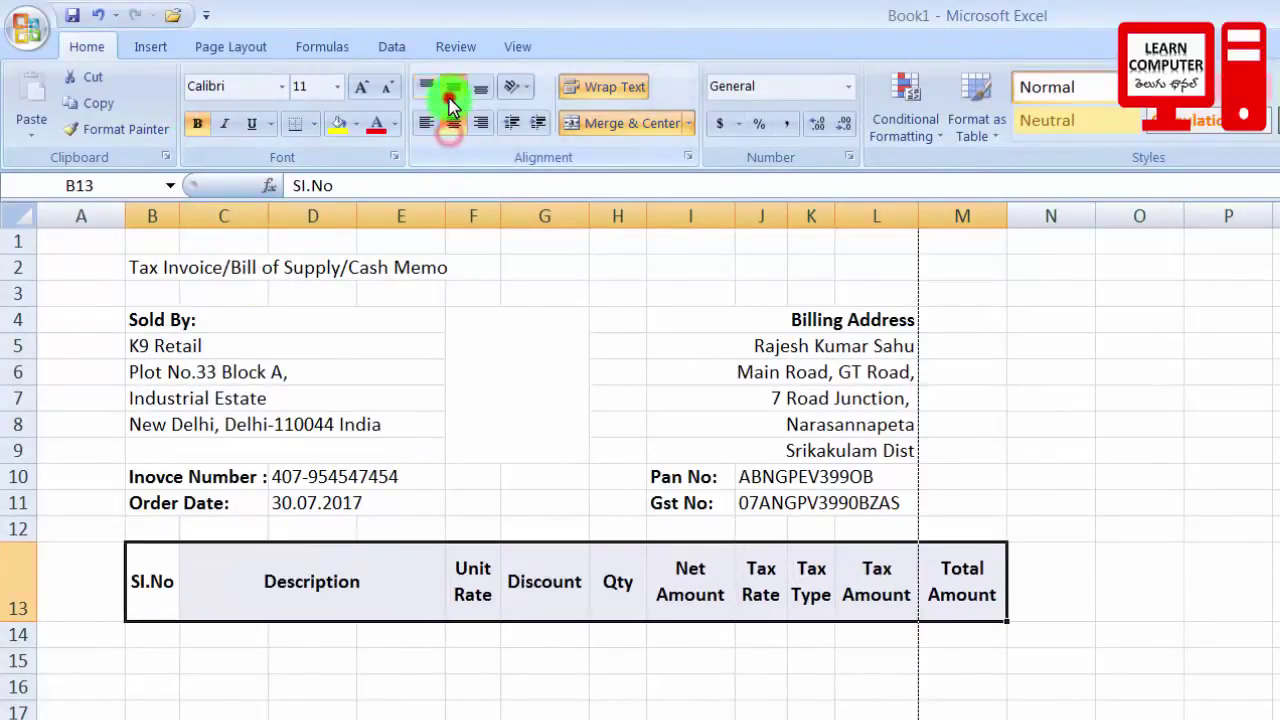
{"action": "left_click", "coordinate": [478, 718]}
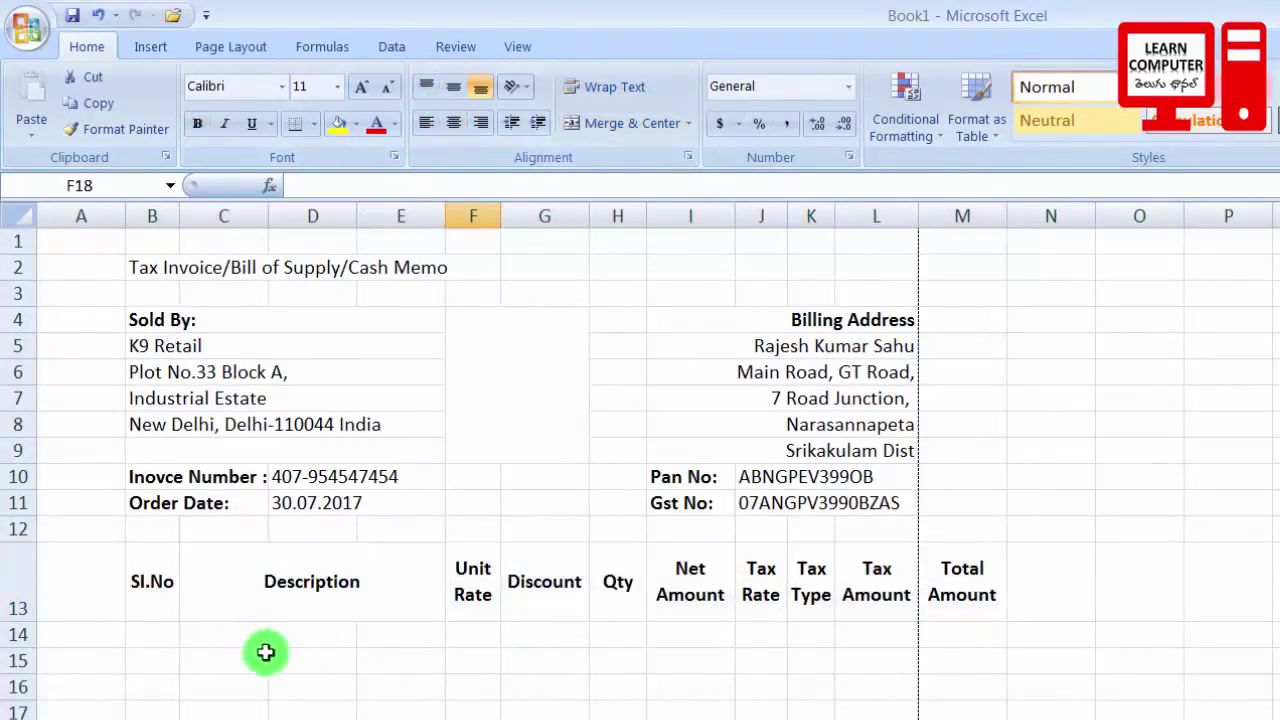
{"action": "left_click", "coordinate": [159, 634]}
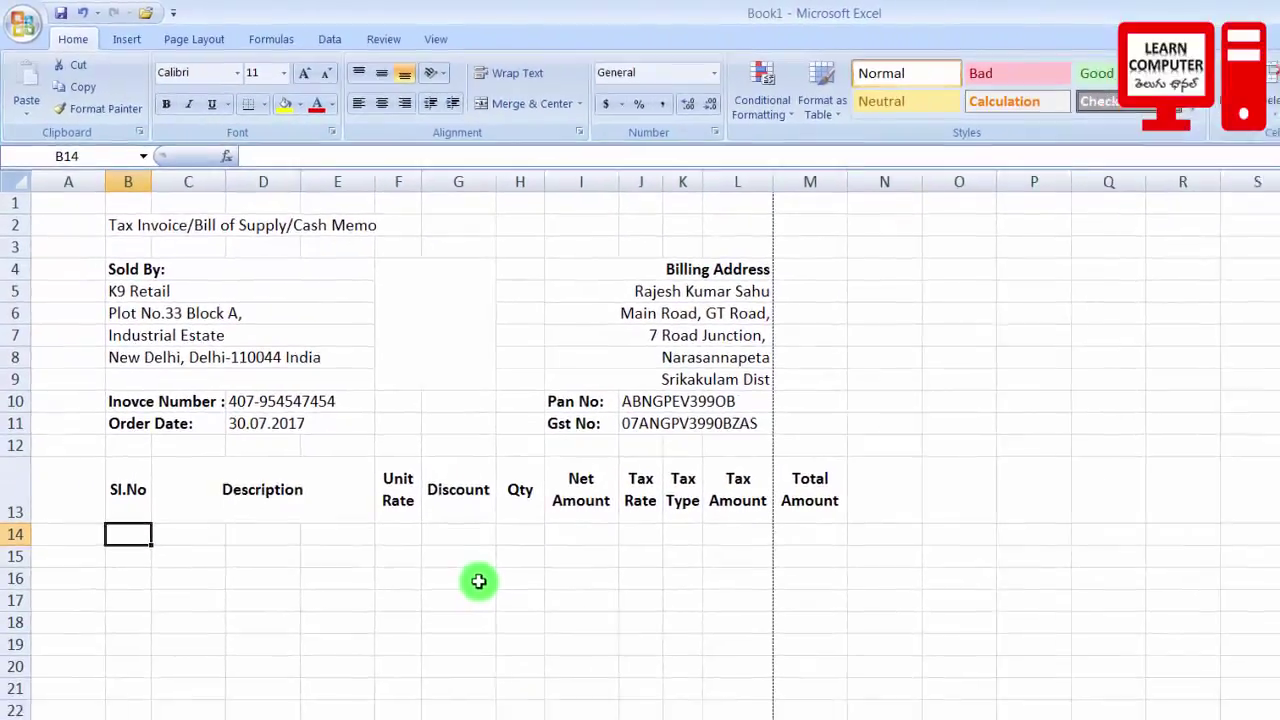
Number the item rows 1, 2 and 3
{"action": "type", "text": "1"}
{"action": "key", "text": "Return"}
{"action": "type", "text": "2"}
{"action": "key", "text": "Return"}
{"action": "type", "text": "3"}
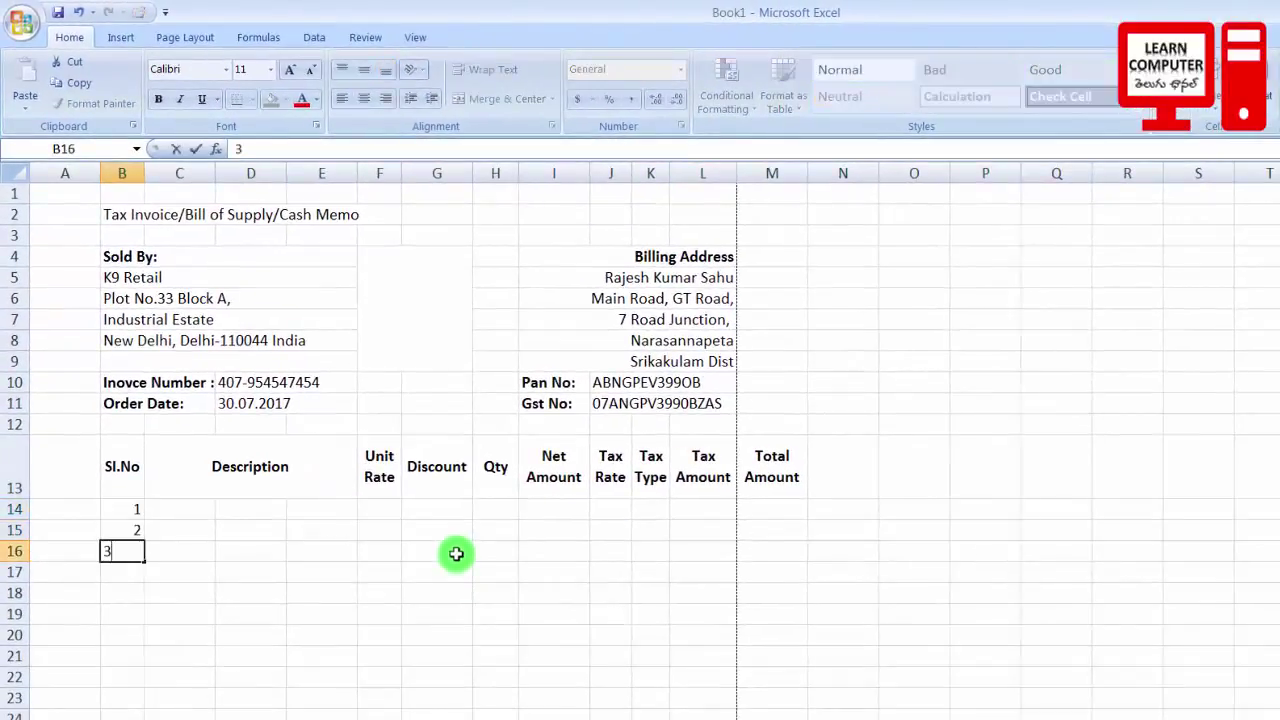
{"action": "key", "text": "Return"}
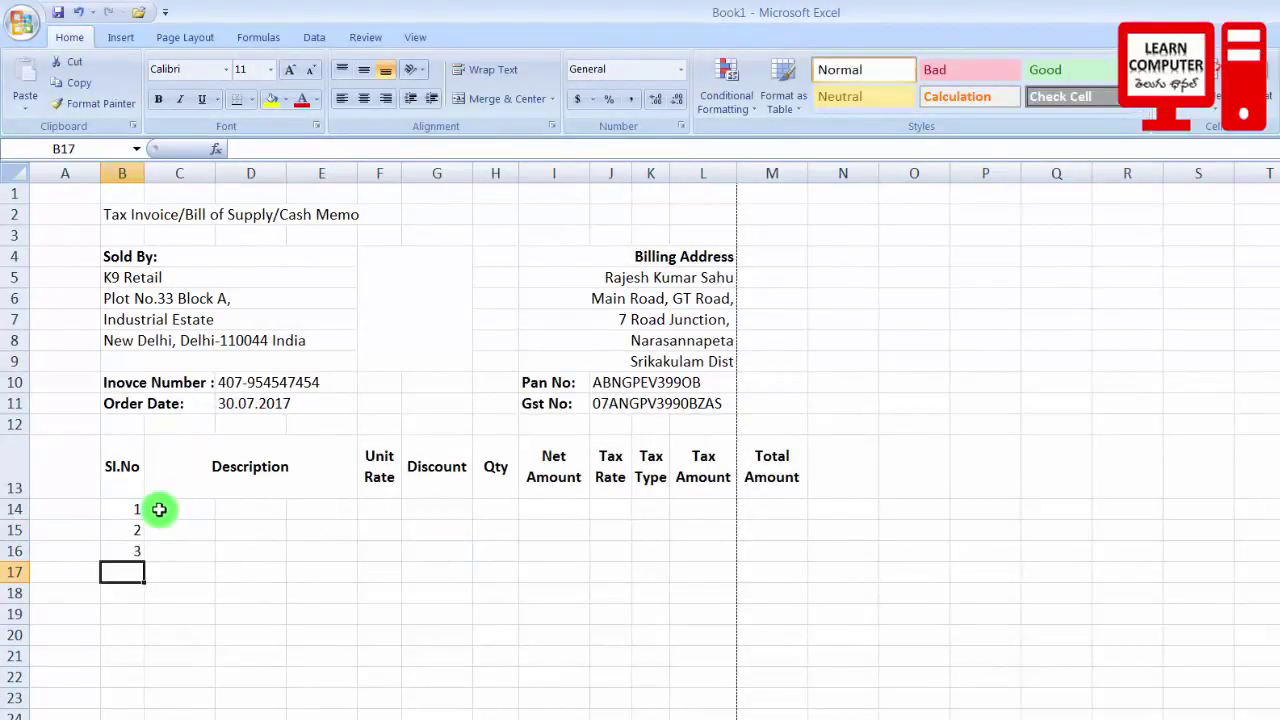
Merge C14:E14 and enter the description 'Hard Disk 500gb'
{"action": "left_click_drag", "start_coordinate": [159, 509], "coordinate": [316, 510]}
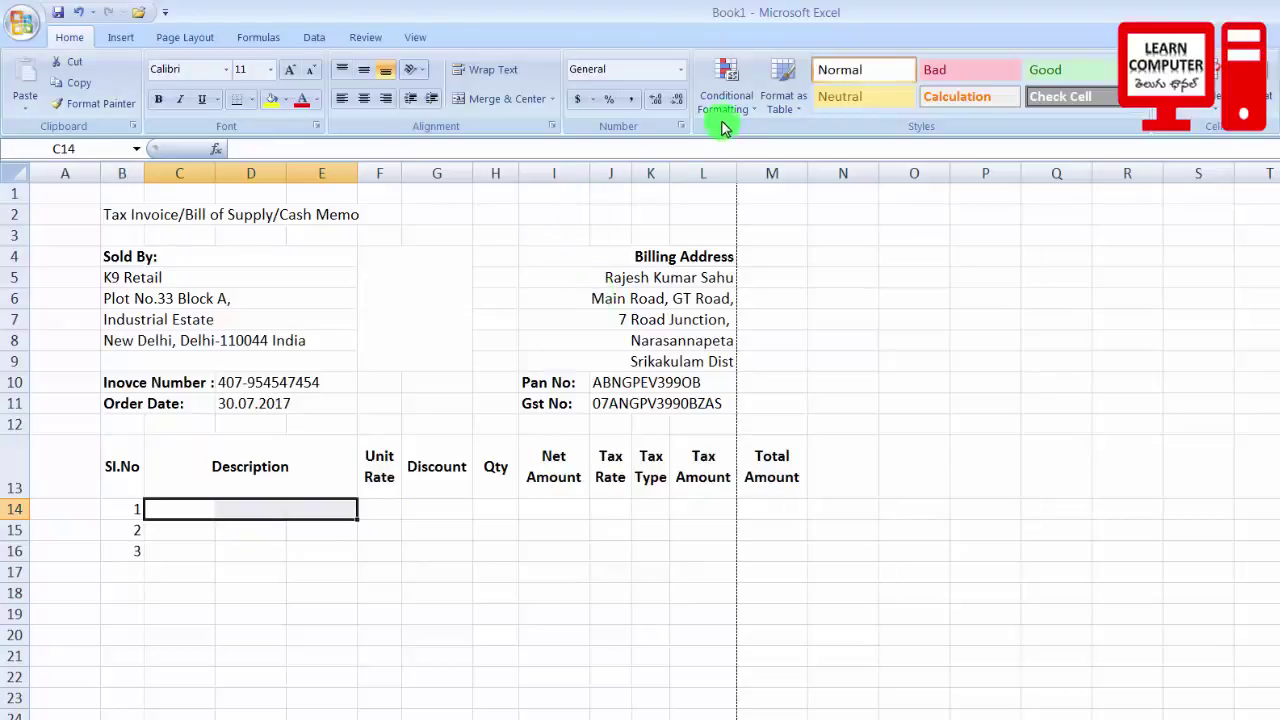
{"action": "left_click", "coordinate": [505, 98]}
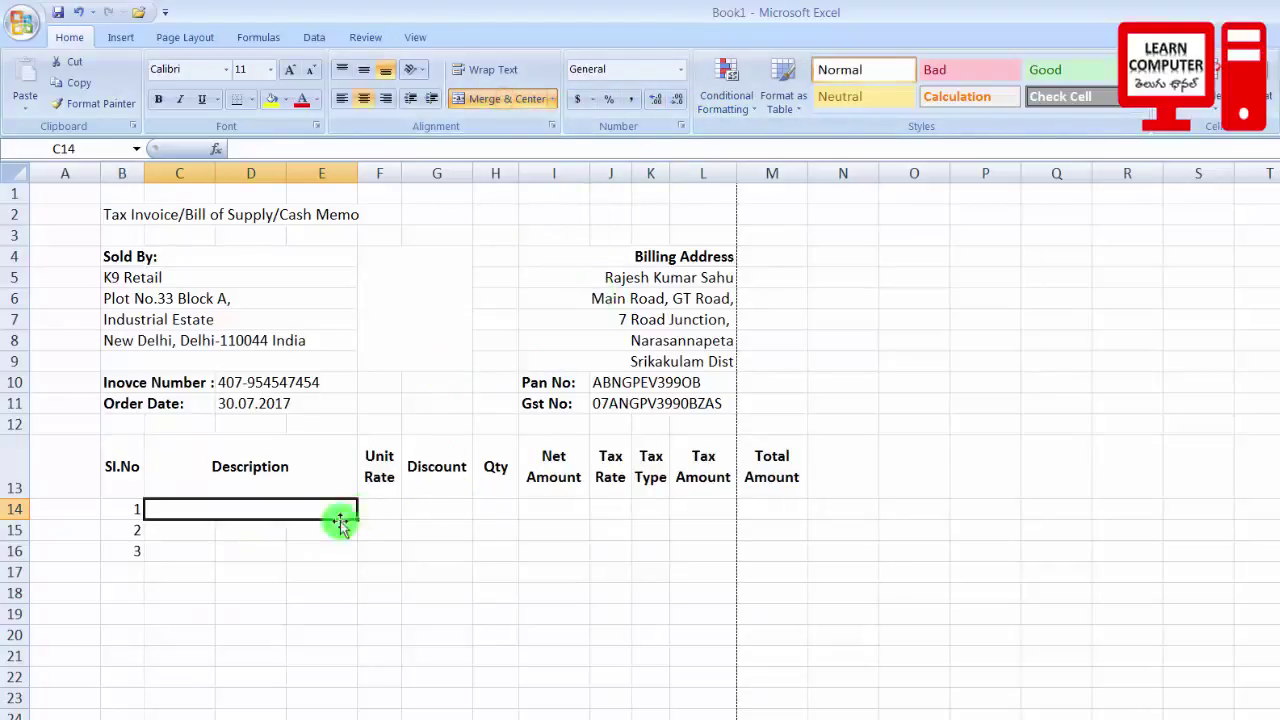
{"action": "left_click", "coordinate": [269, 553]}
{"action": "left_click", "coordinate": [257, 507]}
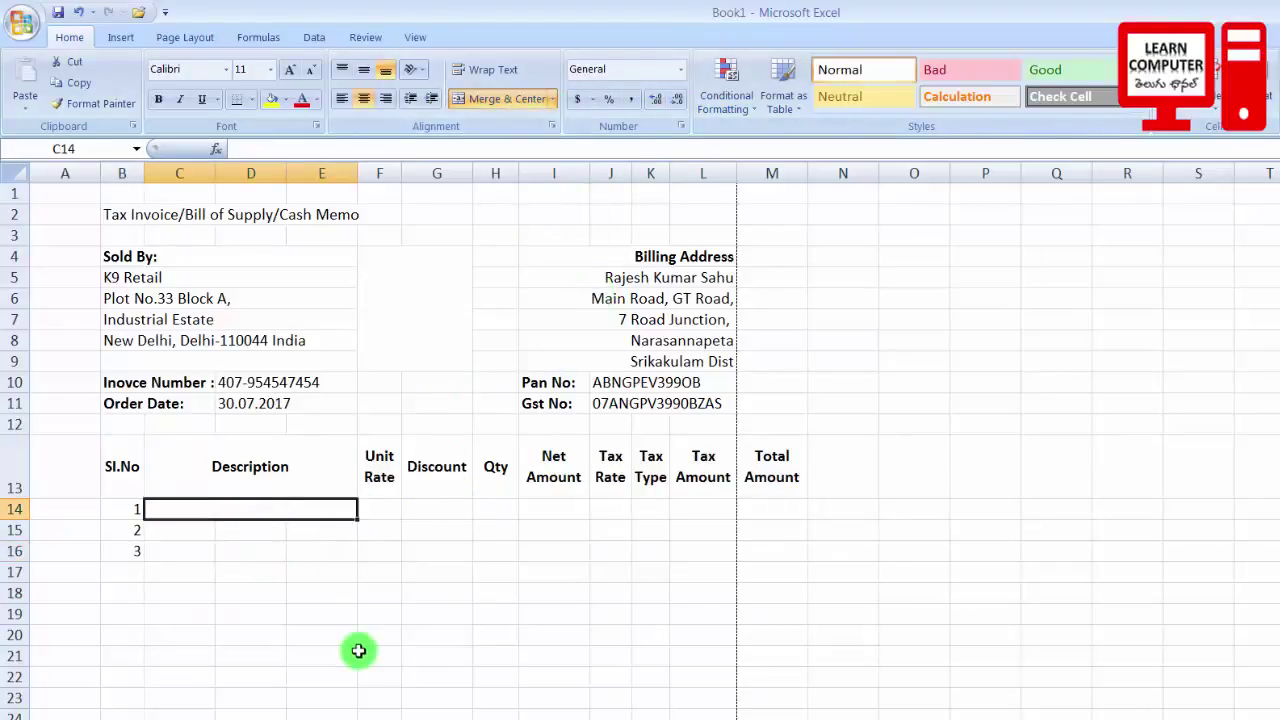
{"action": "type", "text": "Hard Disk"}
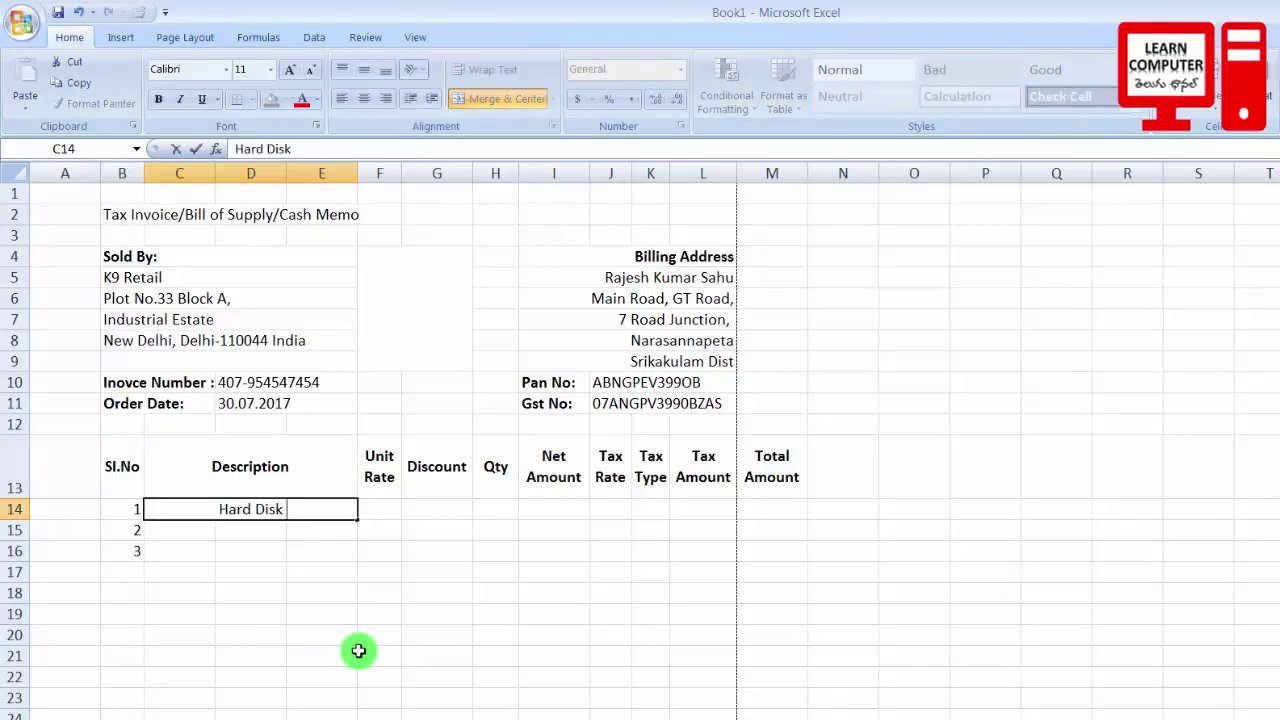
{"action": "type", "text": " 500gb"}
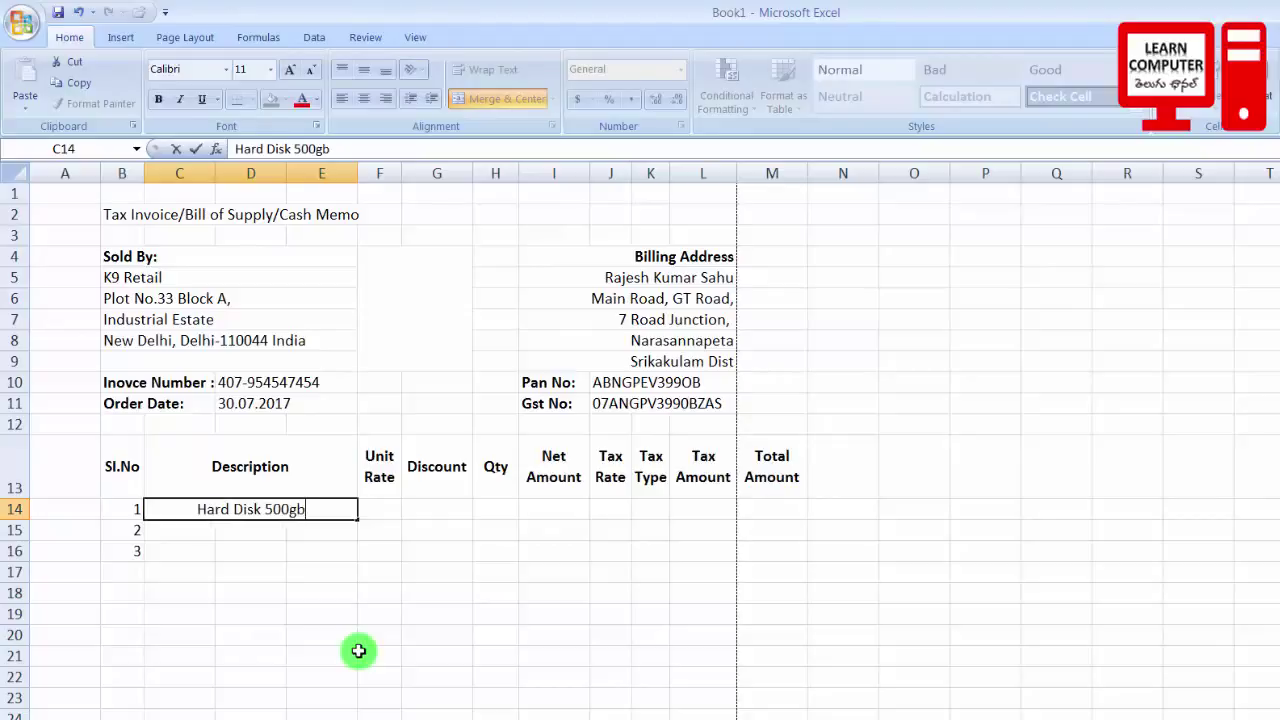
{"action": "key", "text": "Tab"}
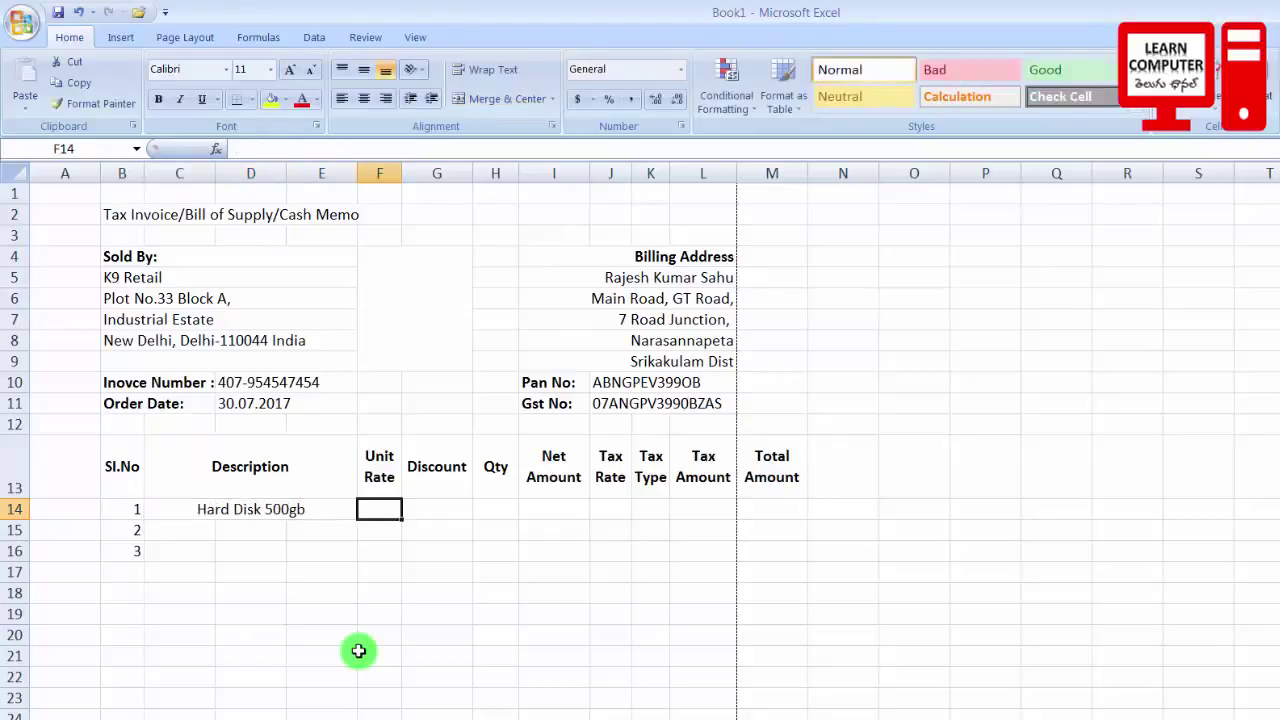
Enter unit rate 1800, discount 0 and quantity 2 for the Hard Disk
{"action": "type", "text": "2"}
{"action": "key", "text": "Tab"}
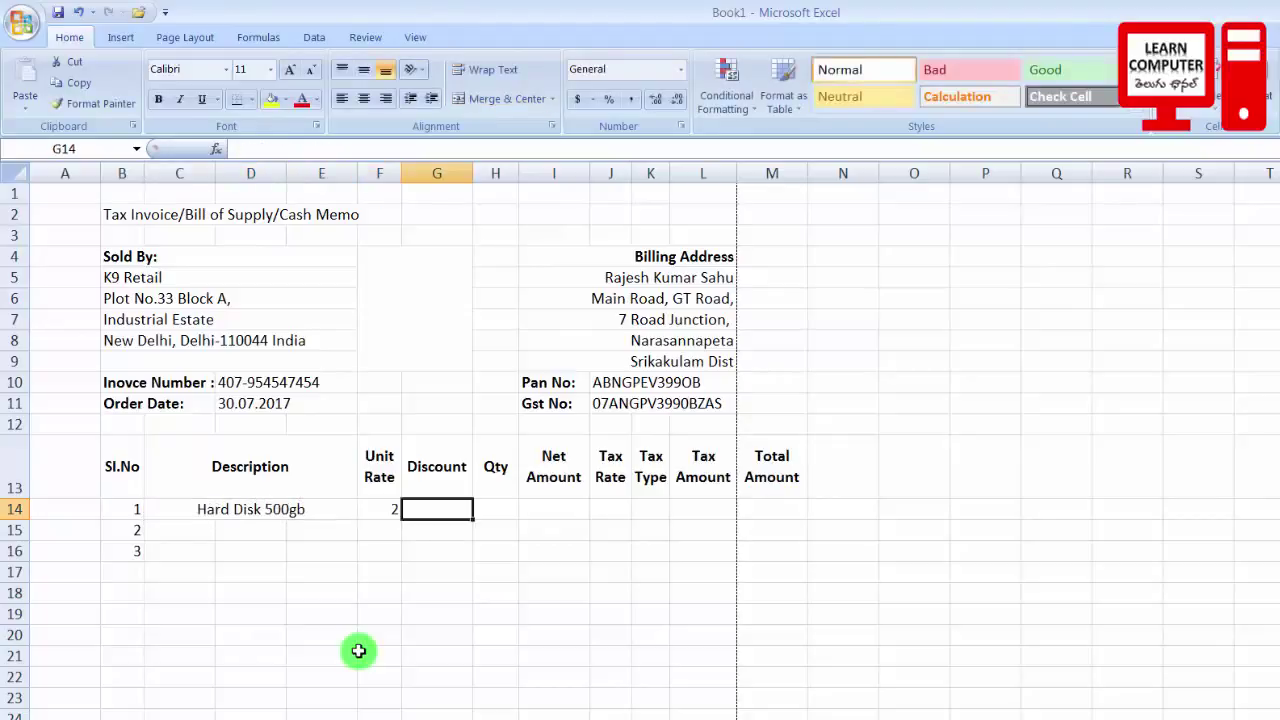
{"action": "key", "text": "Tab"}
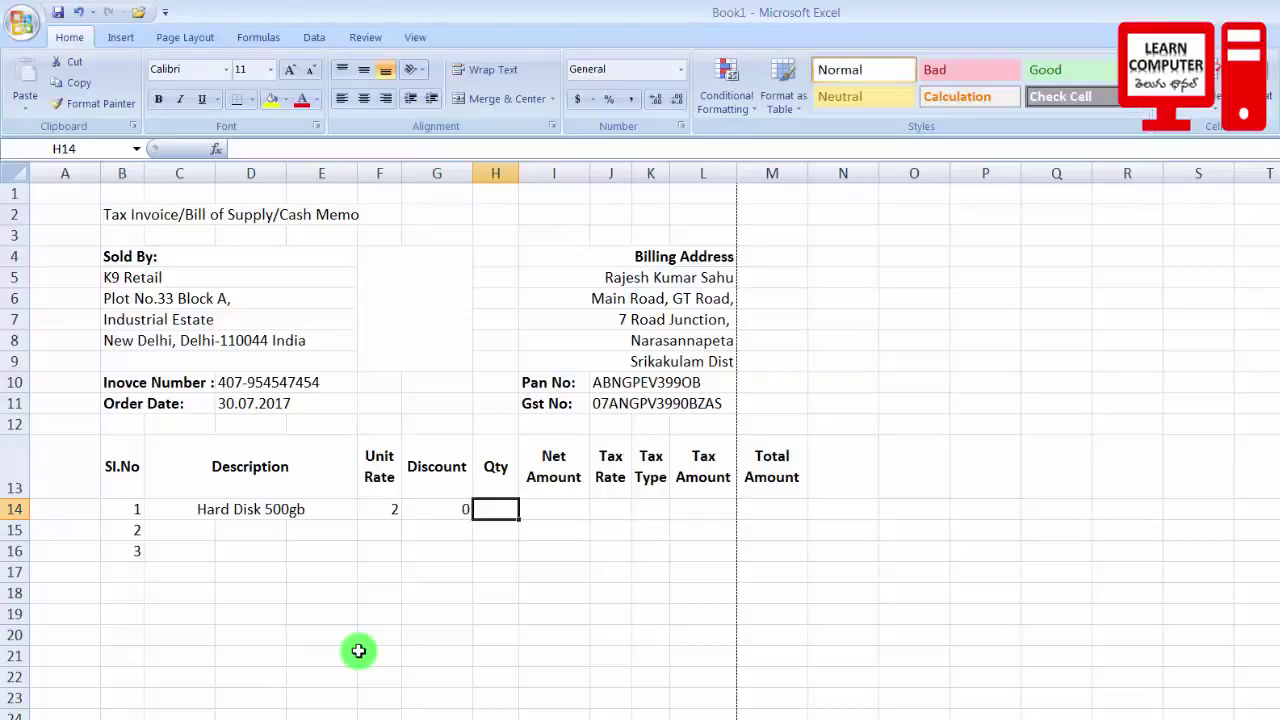
{"action": "key", "text": "Left"}
{"action": "key", "text": "Left"}
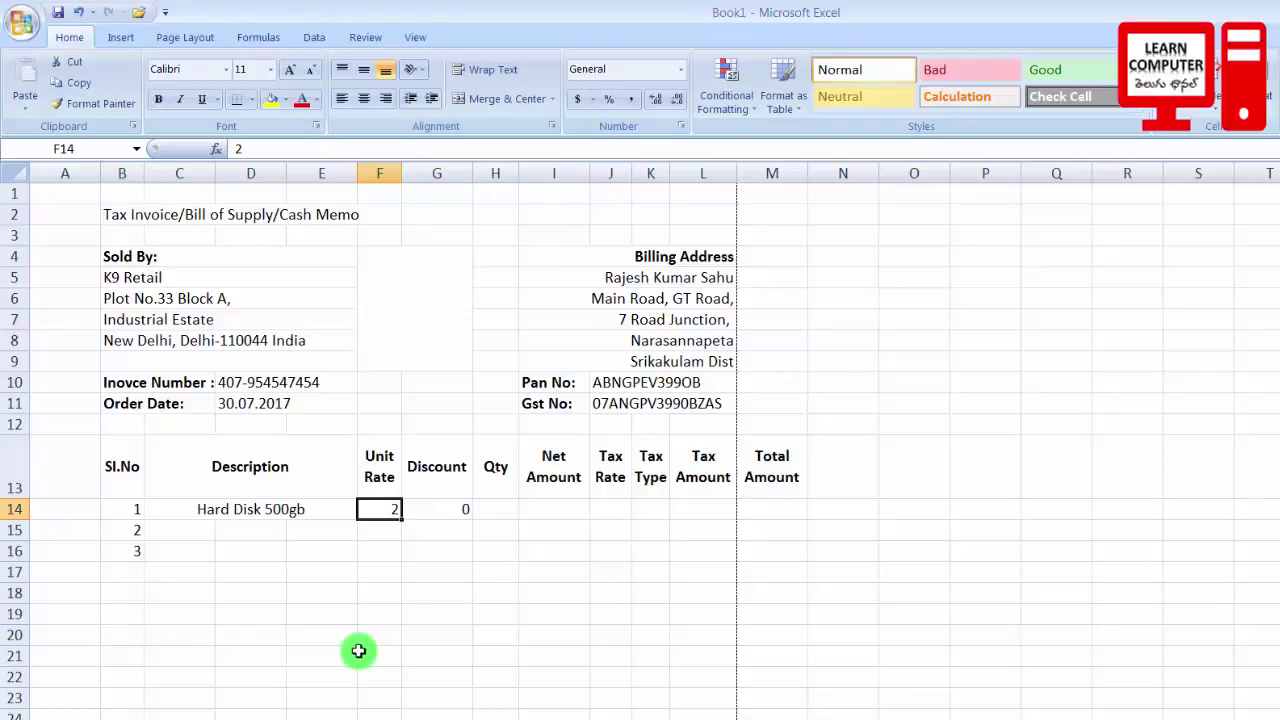
{"action": "type", "text": "187"}
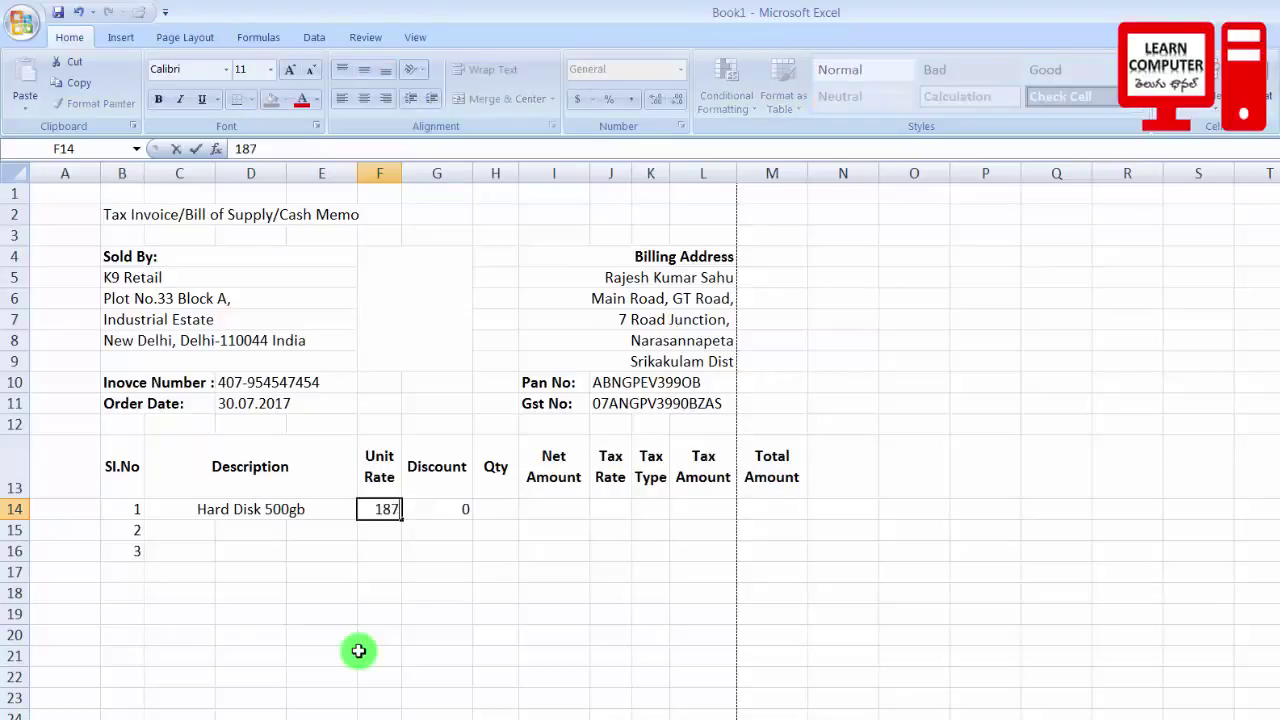
{"action": "key", "text": "Tab"}
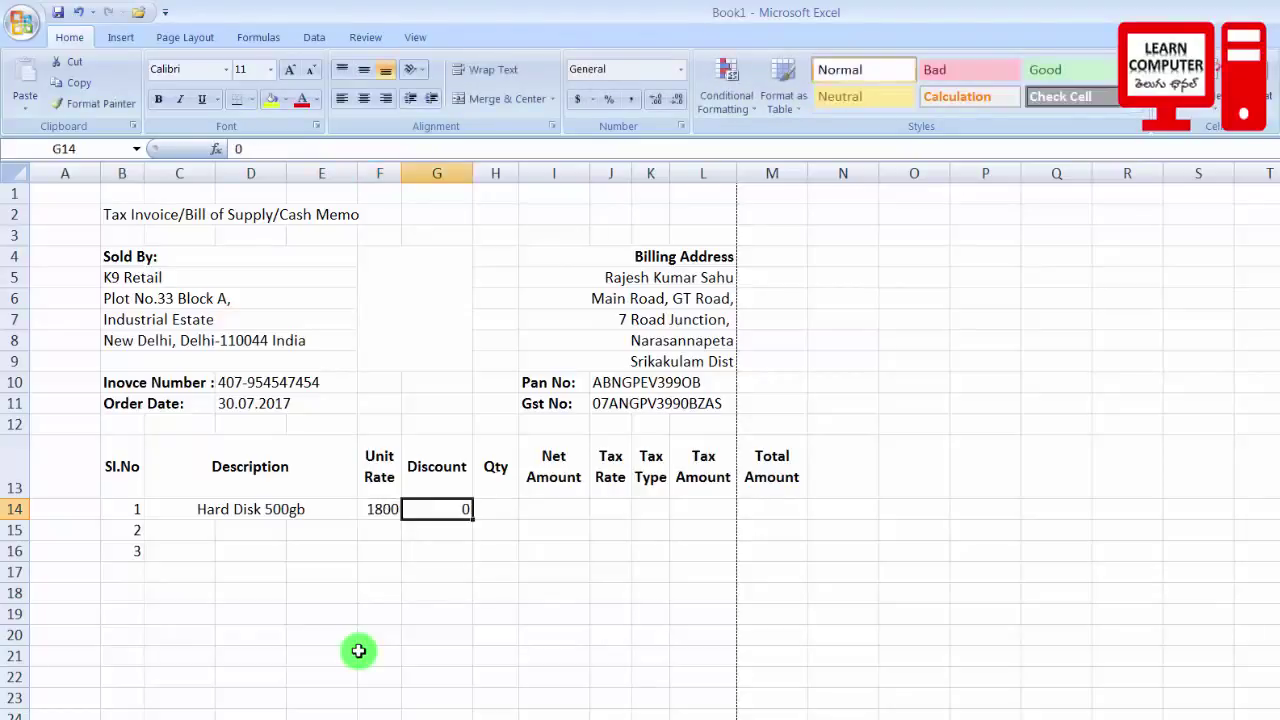
{"action": "key", "text": "Tab"}
{"action": "type", "text": "2"}
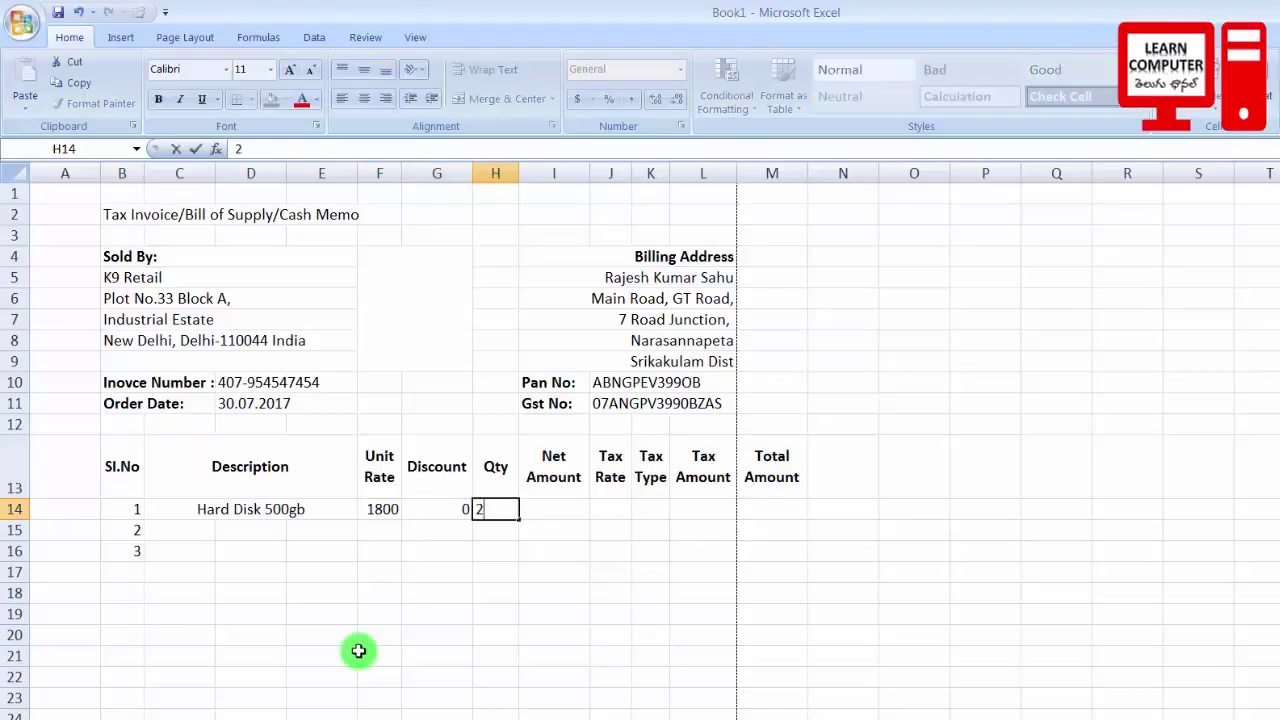
{"action": "key", "text": "Tab"}
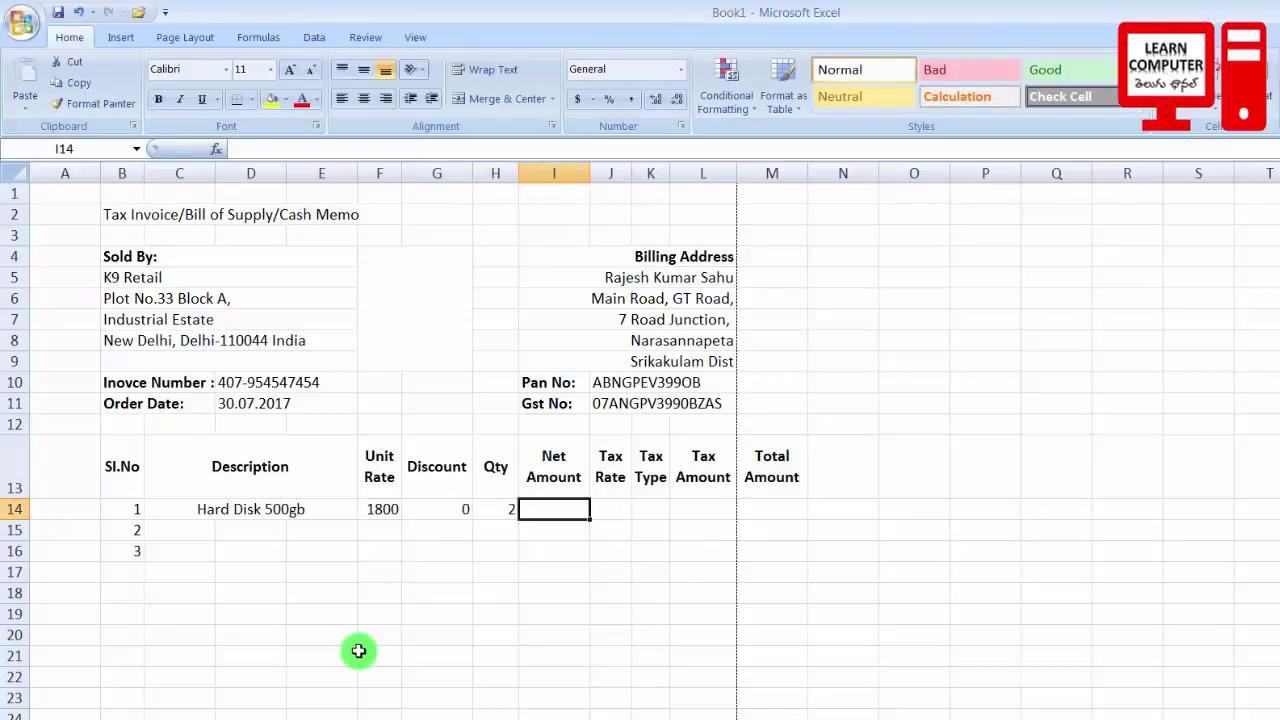
{"action": "key", "text": "Down"}
{"action": "key", "text": "Left"}
{"action": "key", "text": "Left"}
{"action": "key", "text": "Left"}
{"action": "key", "text": "Left"}
{"action": "key", "text": "Left"}
{"action": "key", "text": "Left"}
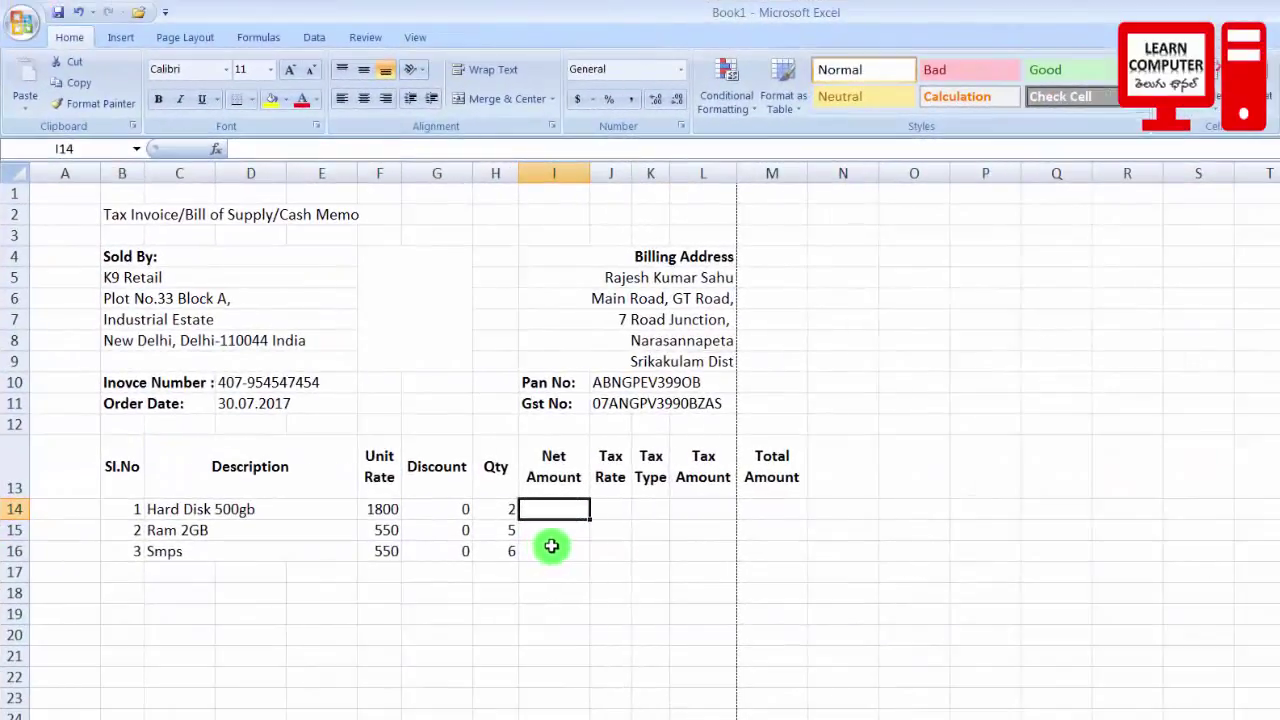
Enter the Net Amount formula =F14*H14 in I14 and fill it down to I16
{"action": "type", "text": "="}
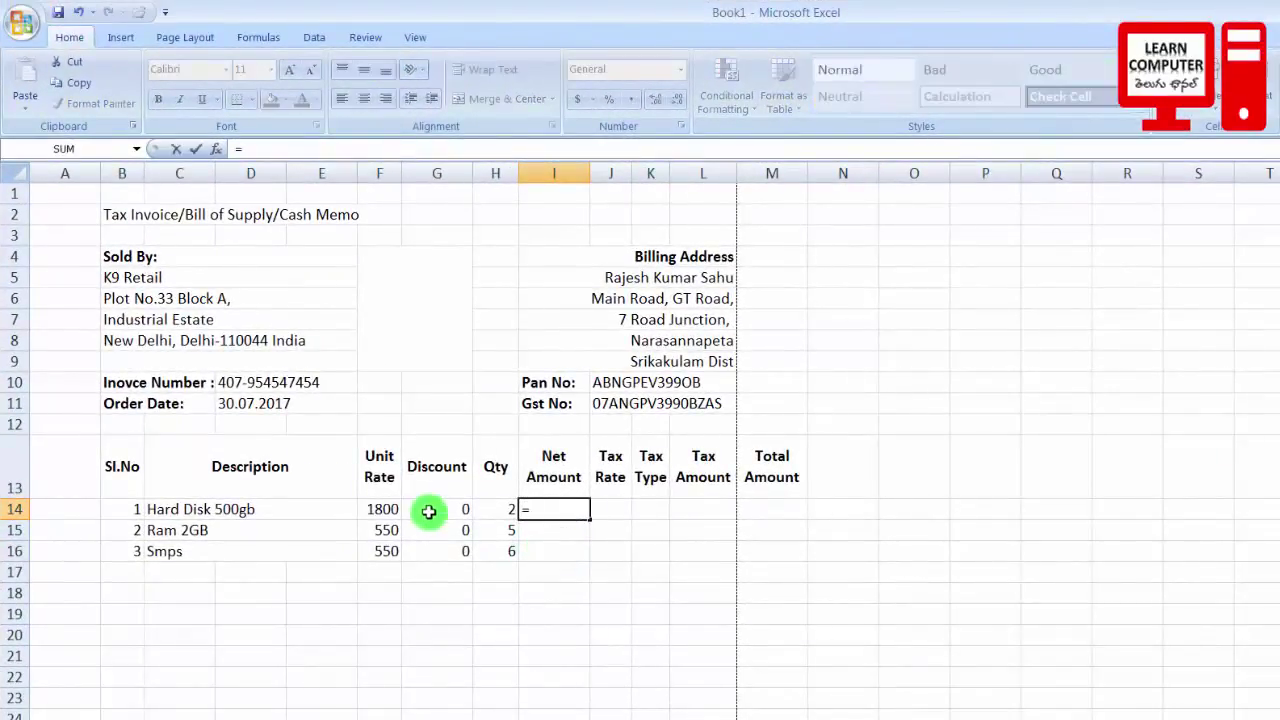
{"action": "left_click", "coordinate": [379, 509]}
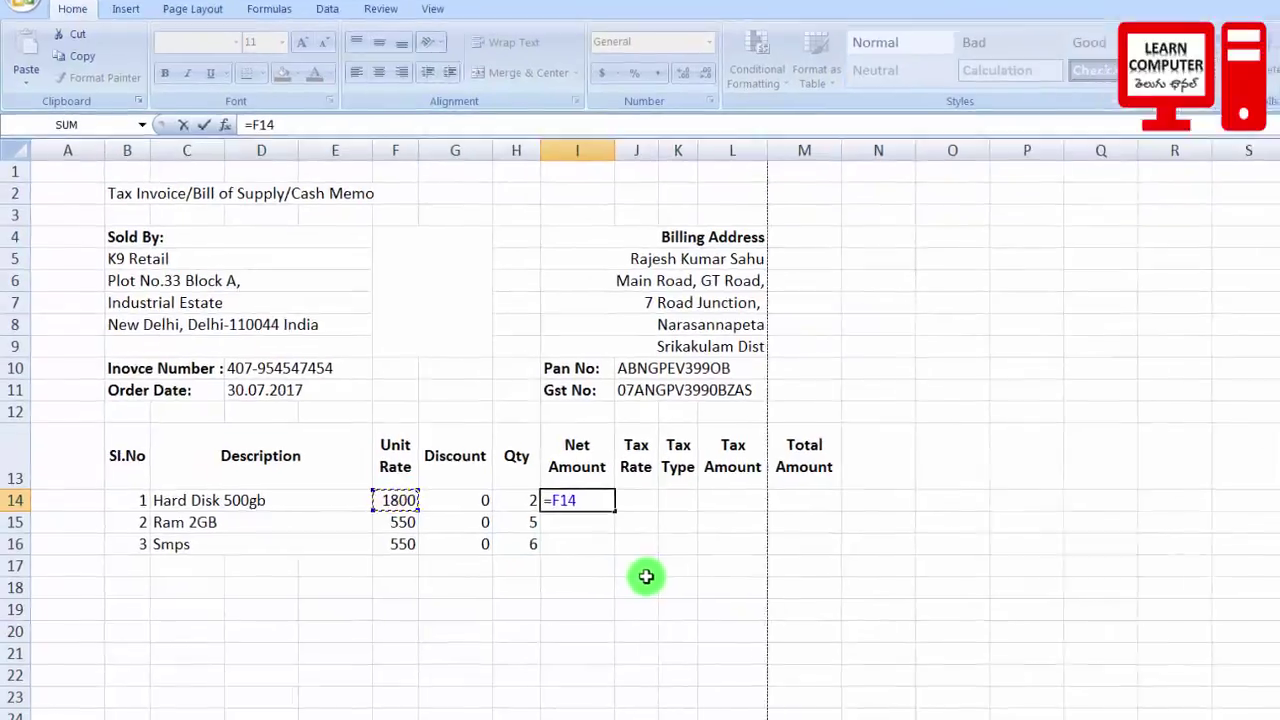
{"action": "type", "text": "*"}
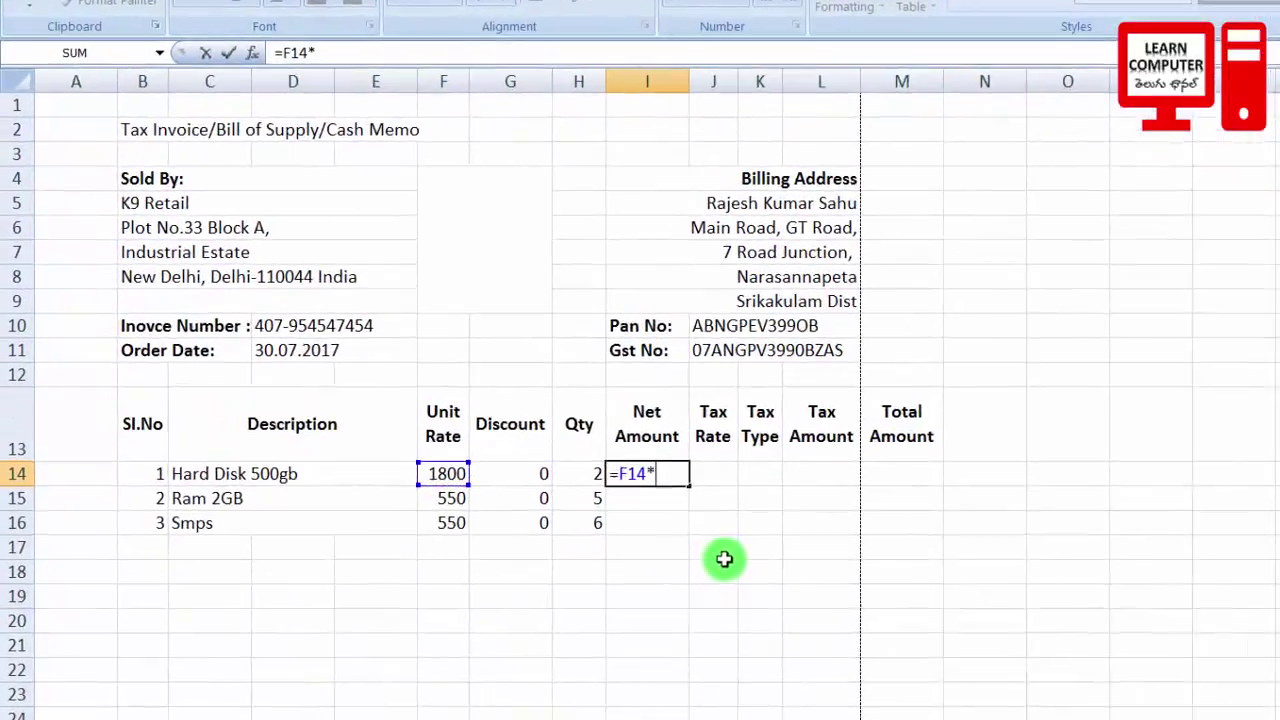
{"action": "left_click", "coordinate": [622, 457]}
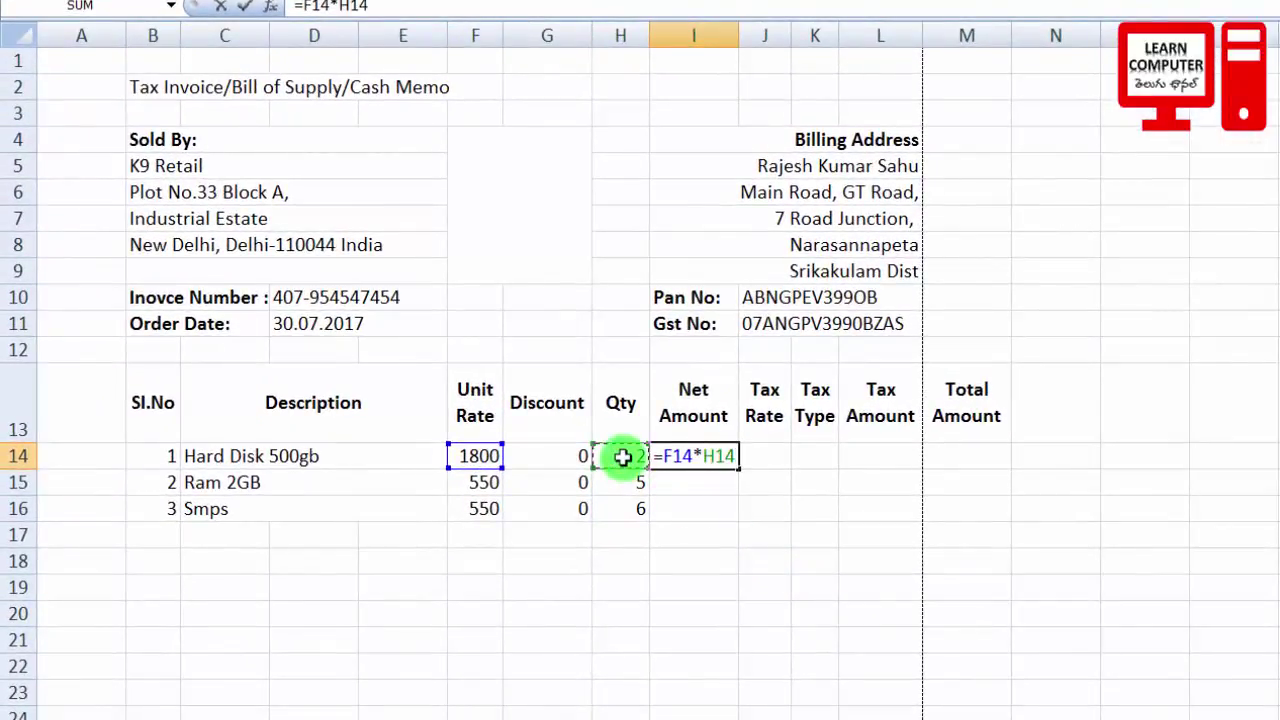
{"action": "key", "text": "Return"}
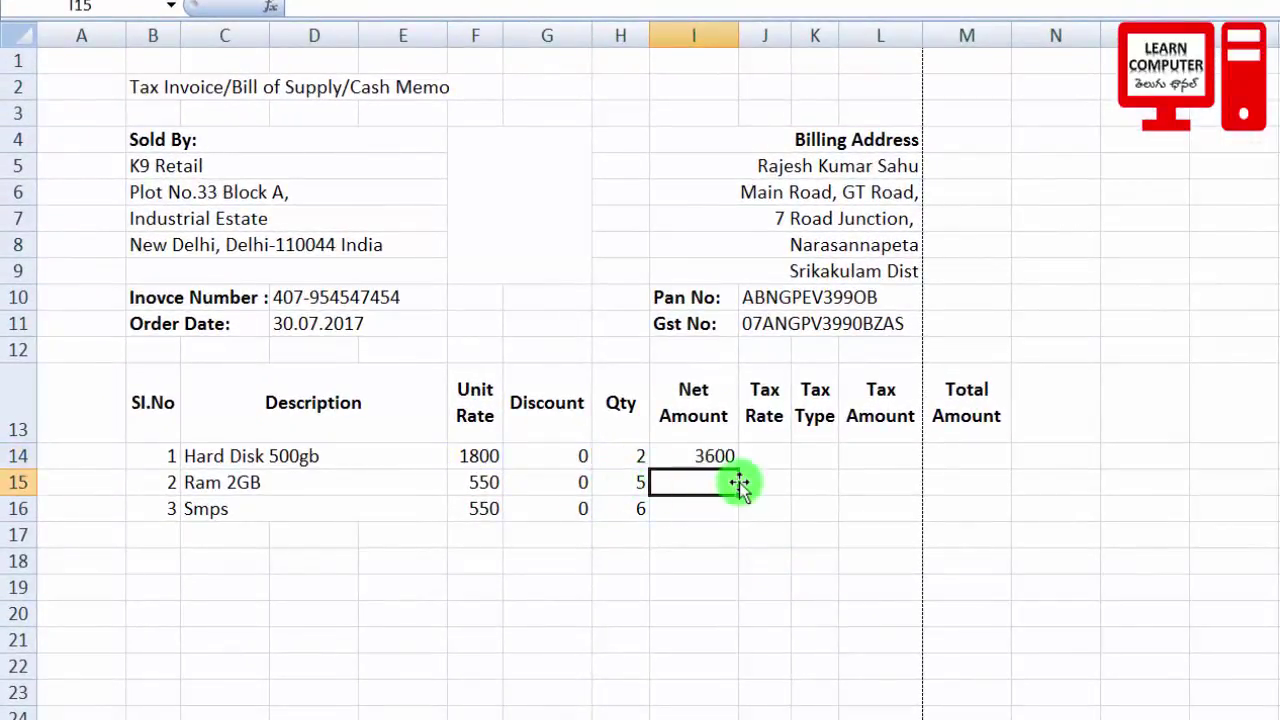
{"action": "left_click", "coordinate": [709, 451]}
{"action": "mouse_move", "coordinate": [740, 477]}
{"action": "left_mouse_down"}
{"action": "mouse_move", "coordinate": [737, 460]}
{"action": "mouse_move", "coordinate": [737, 509]}
{"action": "mouse_move", "coordinate": [749, 500]}
{"action": "left_mouse_up"}
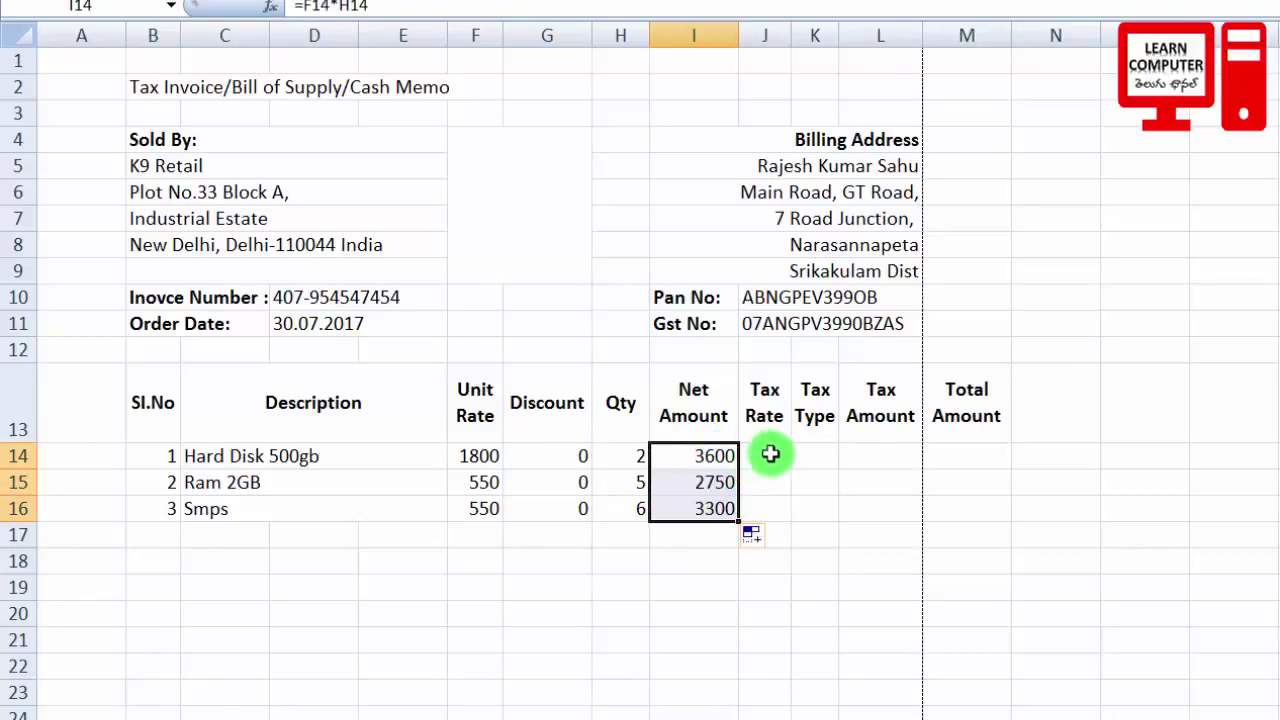
Enter a 12% tax rate in J14 and fill it down to row 16
{"action": "left_click", "coordinate": [770, 456]}
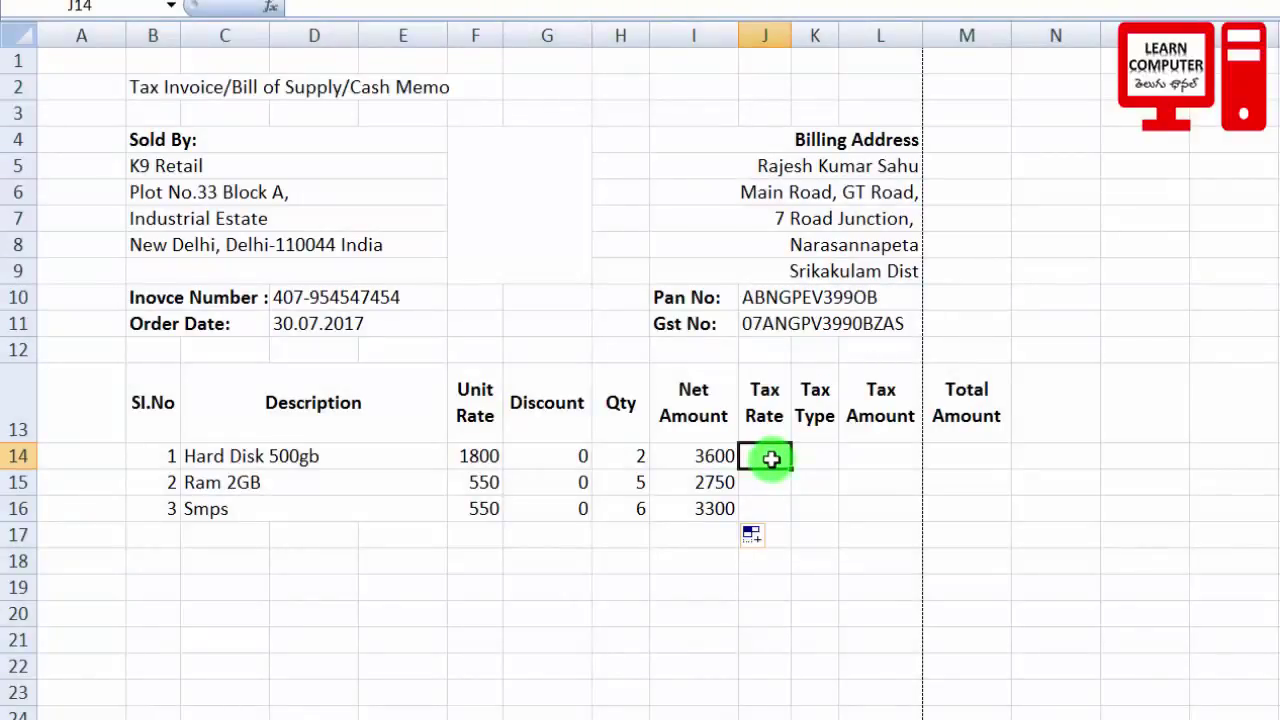
{"action": "type", "text": "12"}
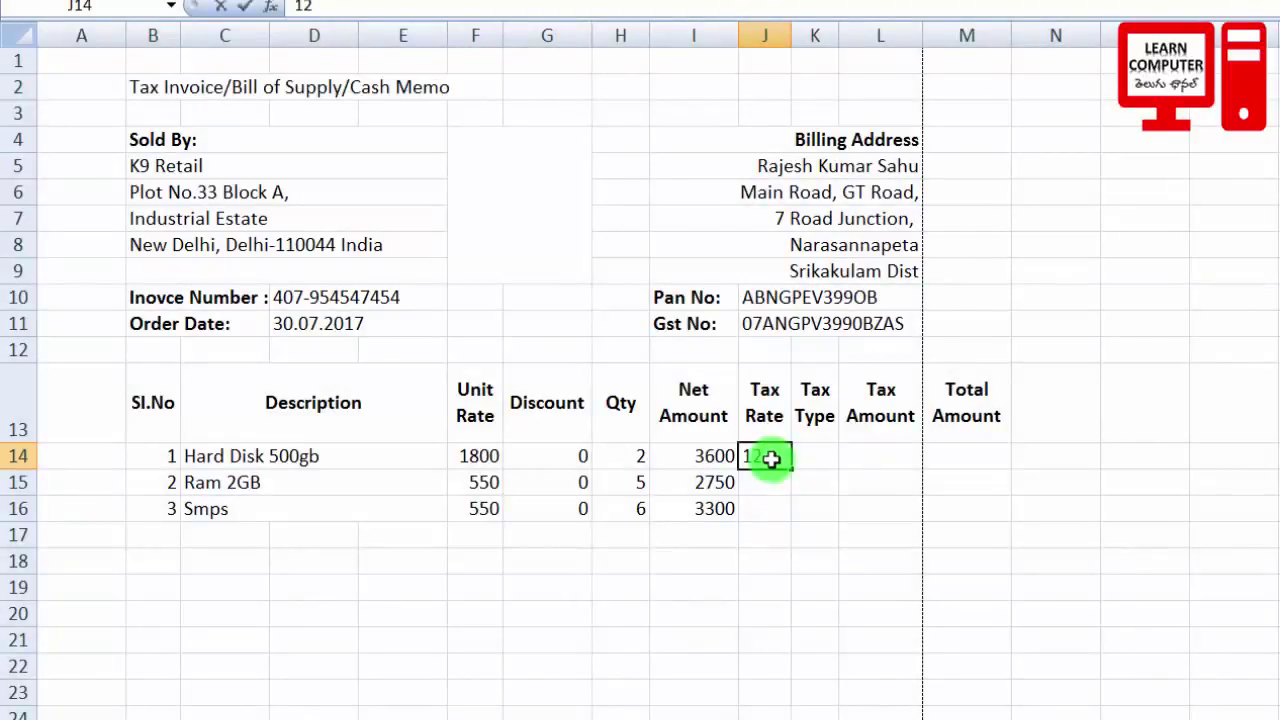
{"action": "type", "text": "%"}
{"action": "key", "text": "Return"}
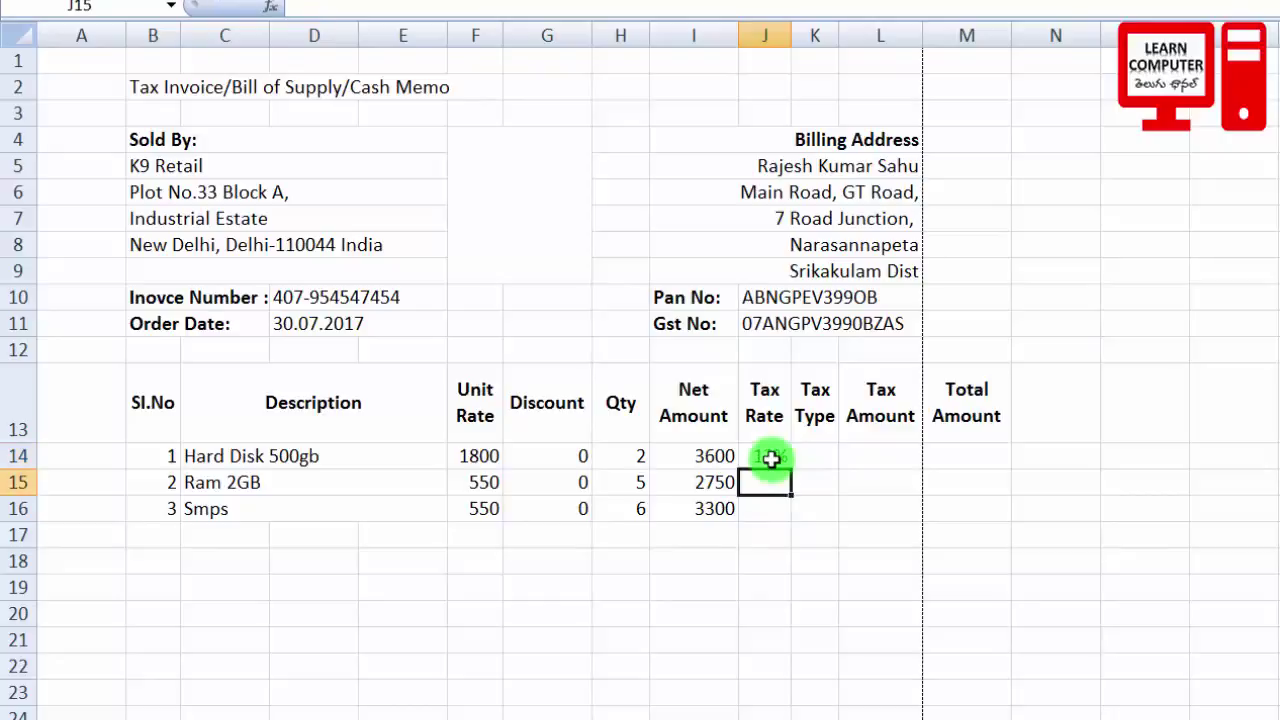
{"action": "left_click", "coordinate": [770, 456]}
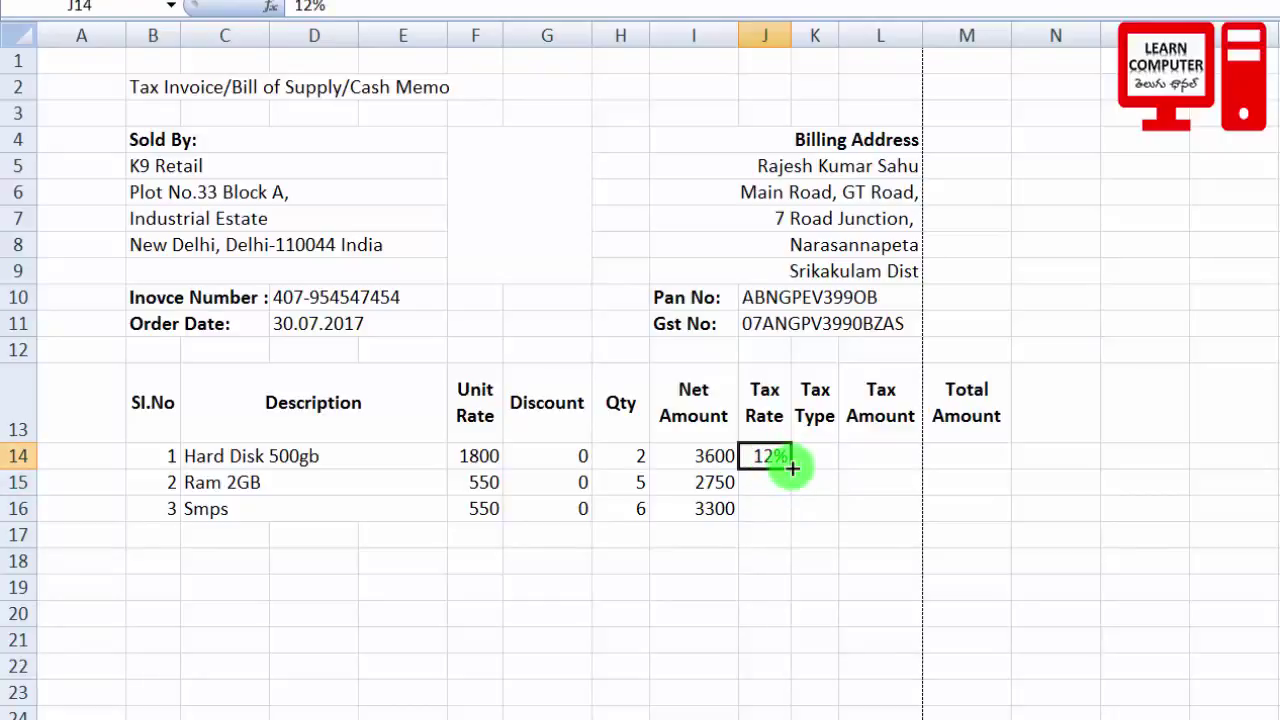
{"action": "left_click_drag", "start_coordinate": [790, 467], "coordinate": [786, 522]}
Enter IGST as the tax type in K14 and fill it down to row 16
{"action": "left_click", "coordinate": [817, 432]}
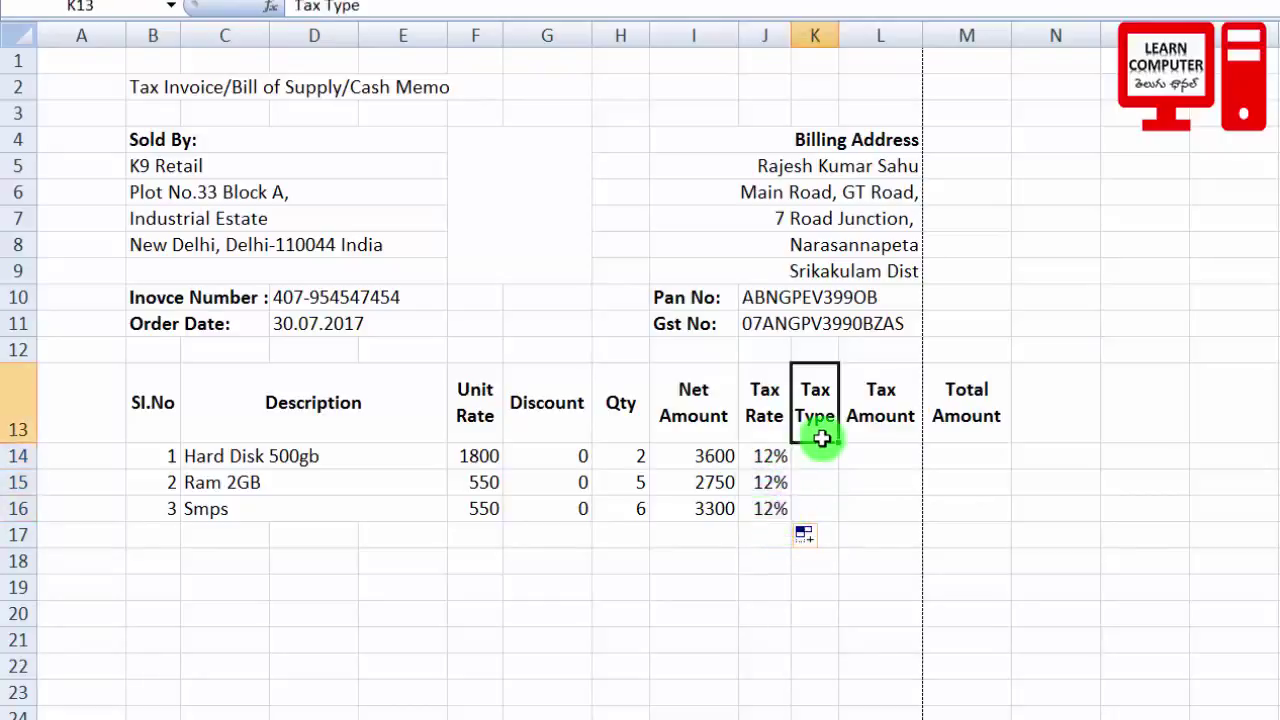
{"action": "left_click", "coordinate": [823, 464]}
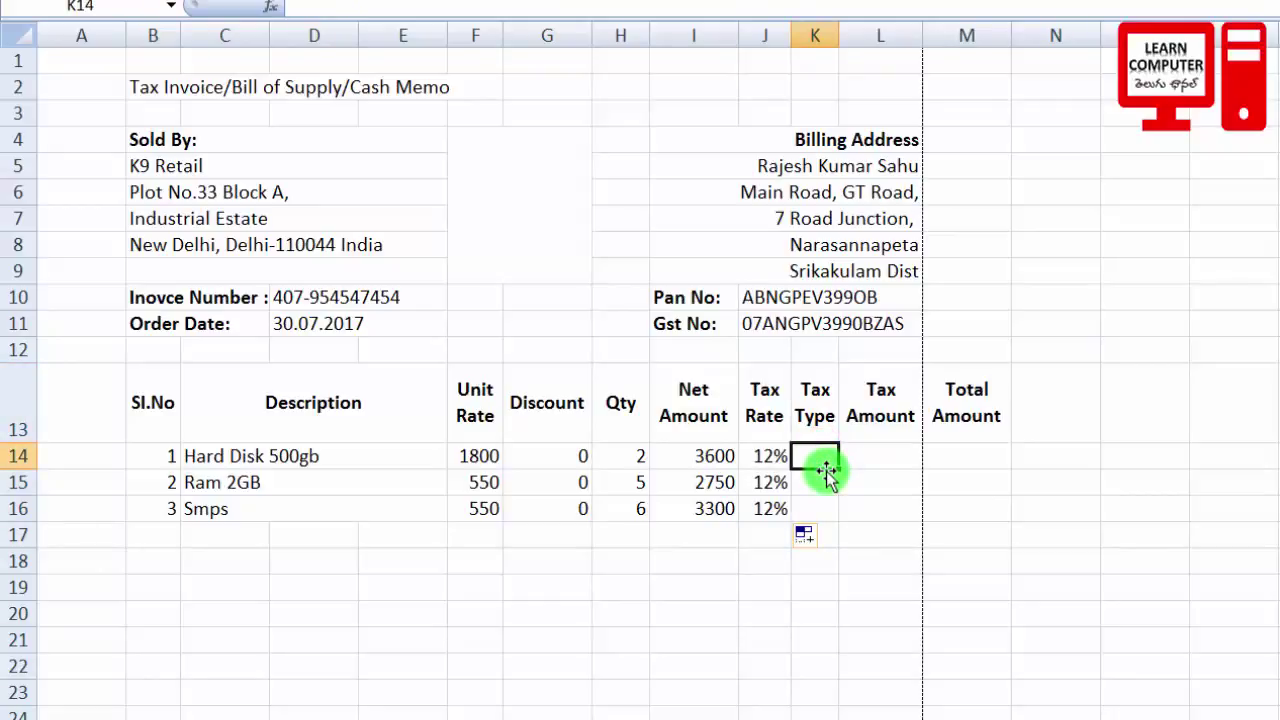
{"action": "type", "text": "IGS"}
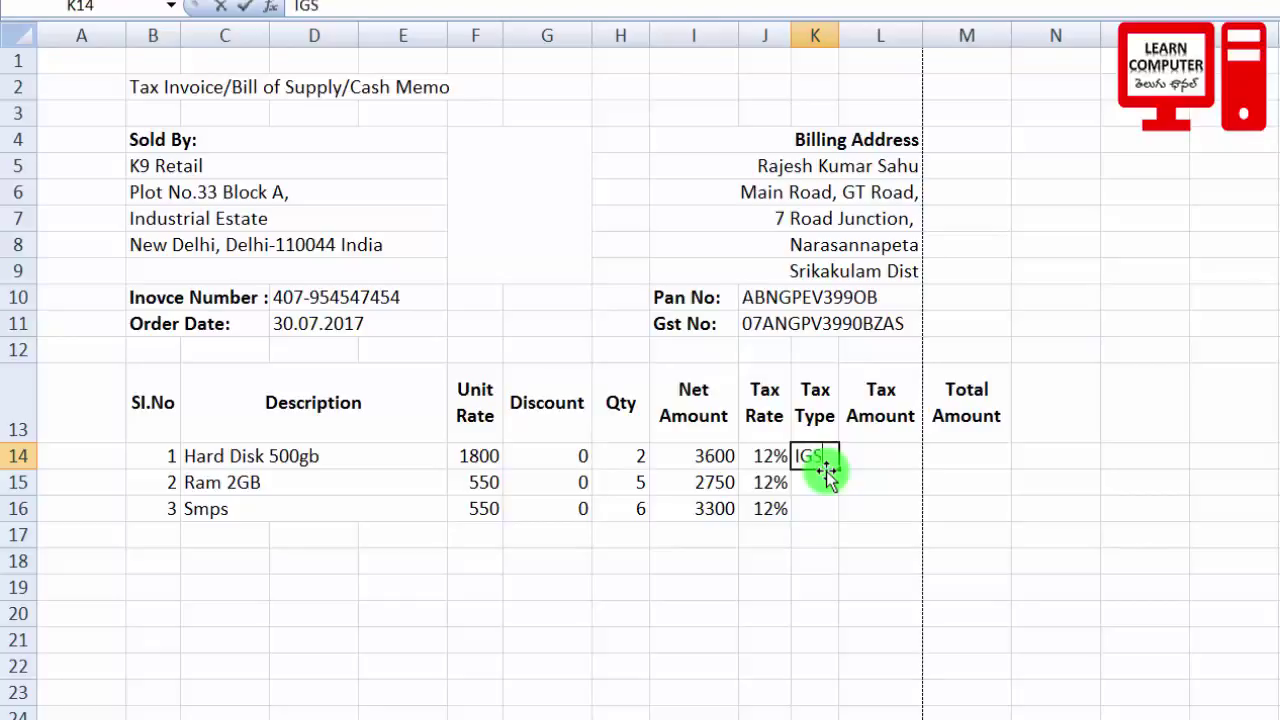
{"action": "type", "text": "T"}
{"action": "left_click", "coordinate": [826, 474]}
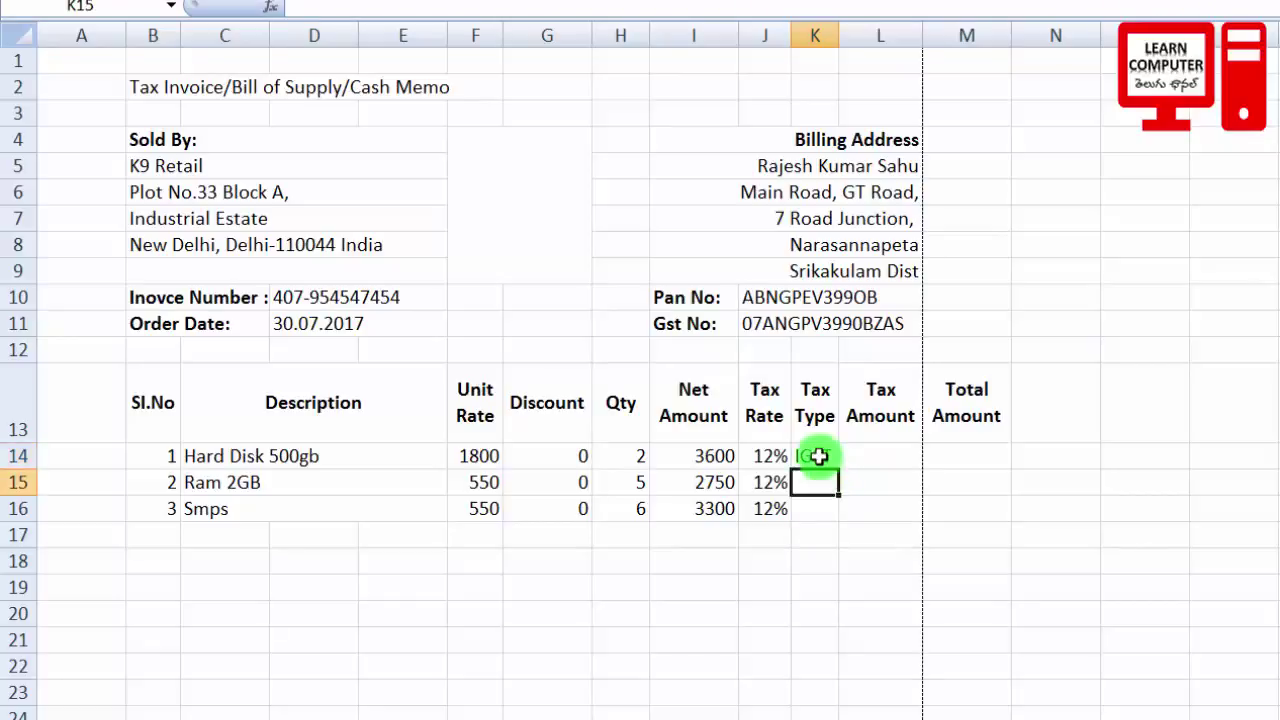
{"action": "left_click", "coordinate": [820, 455]}
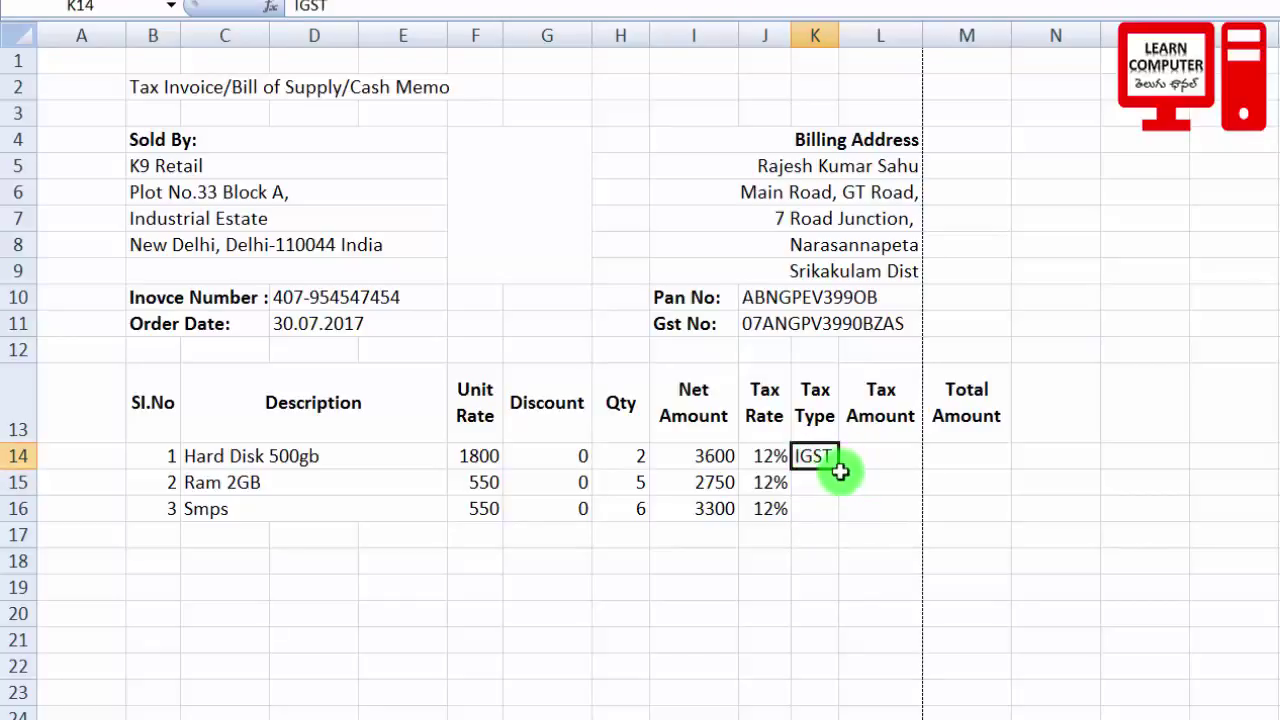
{"action": "left_click_drag", "start_coordinate": [838, 469], "coordinate": [828, 516]}
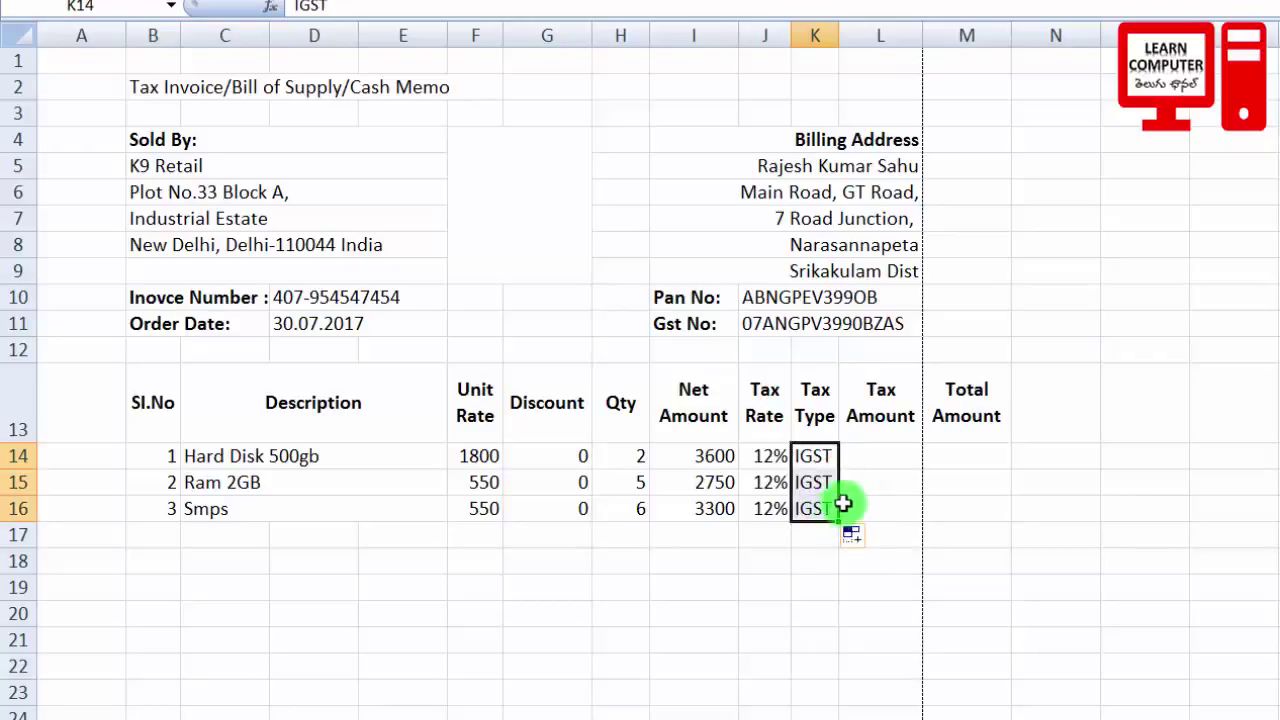
{"action": "left_click", "coordinate": [869, 459]}
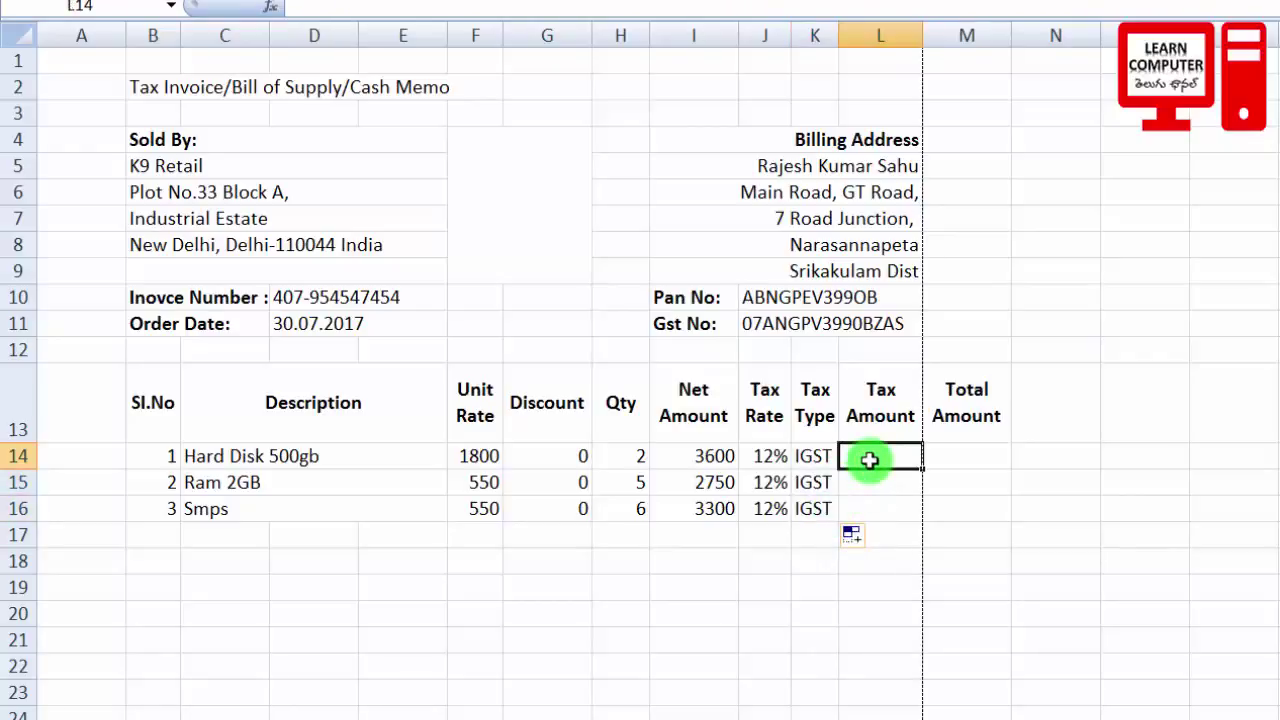
Enter the Tax Amount formula =I14*J14 in L14 and fill it down to L16
{"action": "type", "text": "="}
{"action": "left_click", "coordinate": [694, 459]}
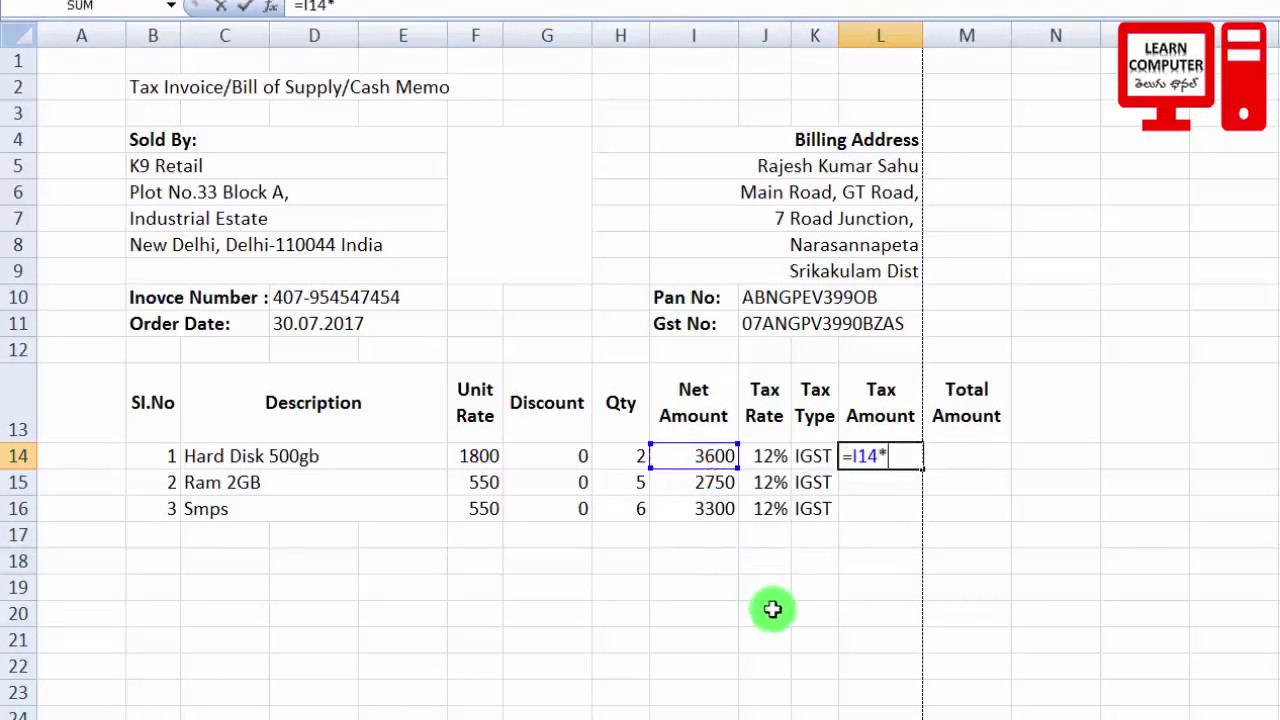
{"action": "type", "text": "*"}
{"action": "left_click", "coordinate": [772, 456]}
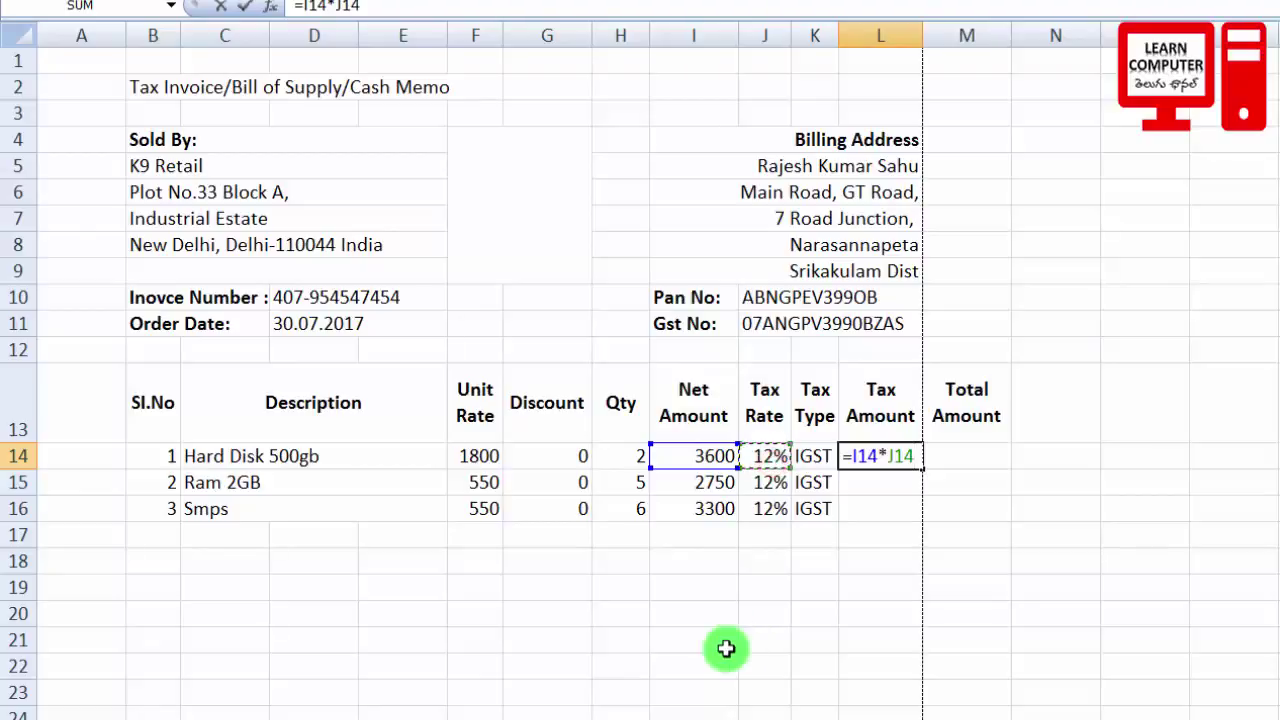
{"action": "key", "text": "Return"}
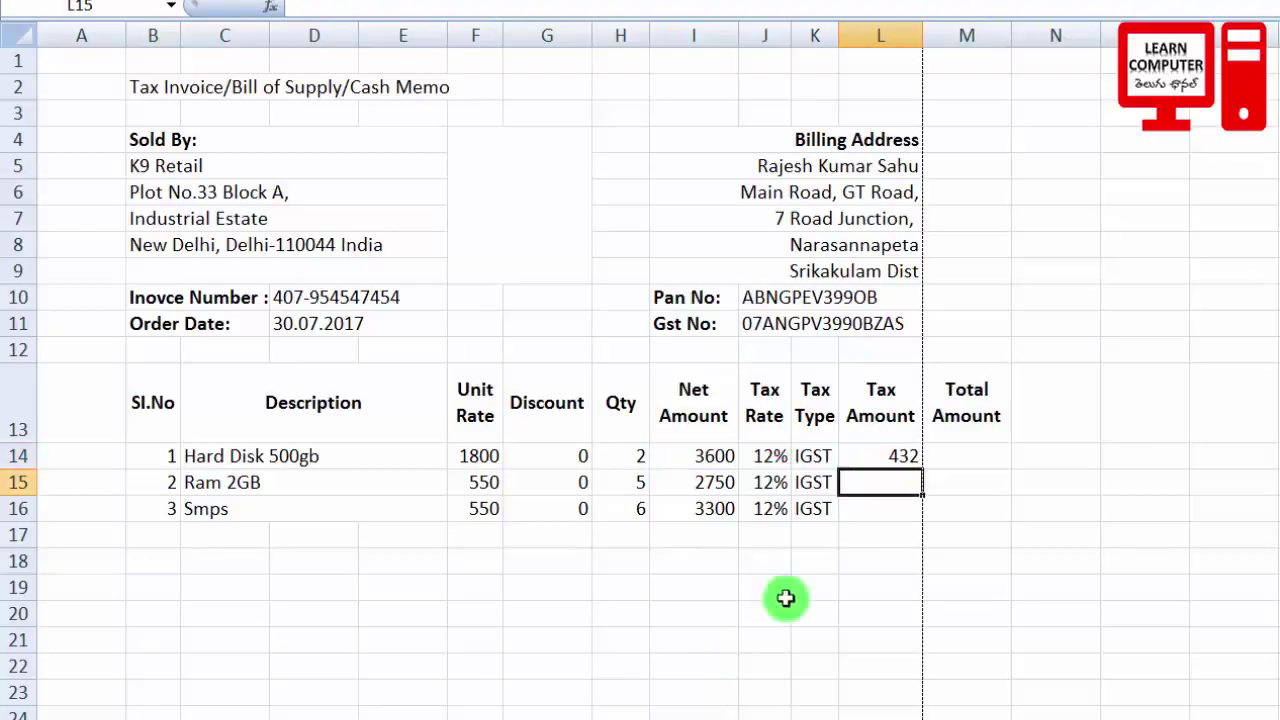
{"action": "left_click", "coordinate": [877, 456]}
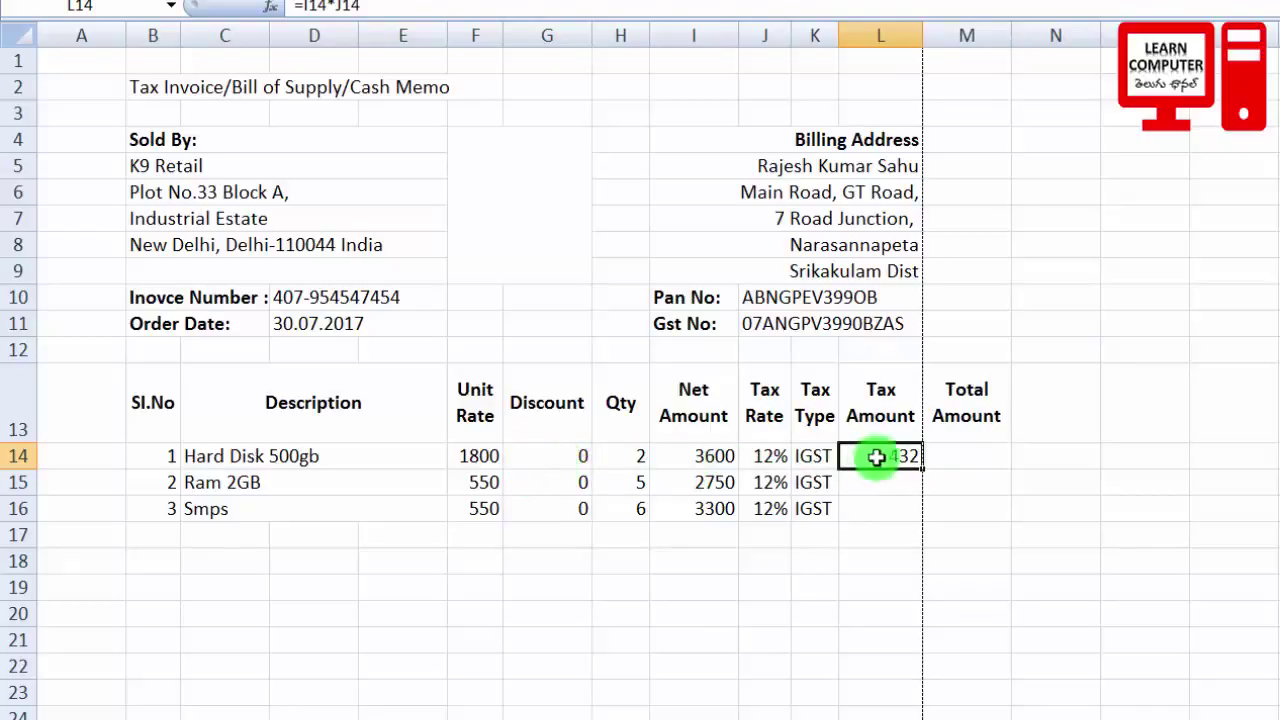
{"action": "left_click_drag", "start_coordinate": [925, 467], "coordinate": [912, 522]}
{"action": "left_click", "coordinate": [851, 558]}
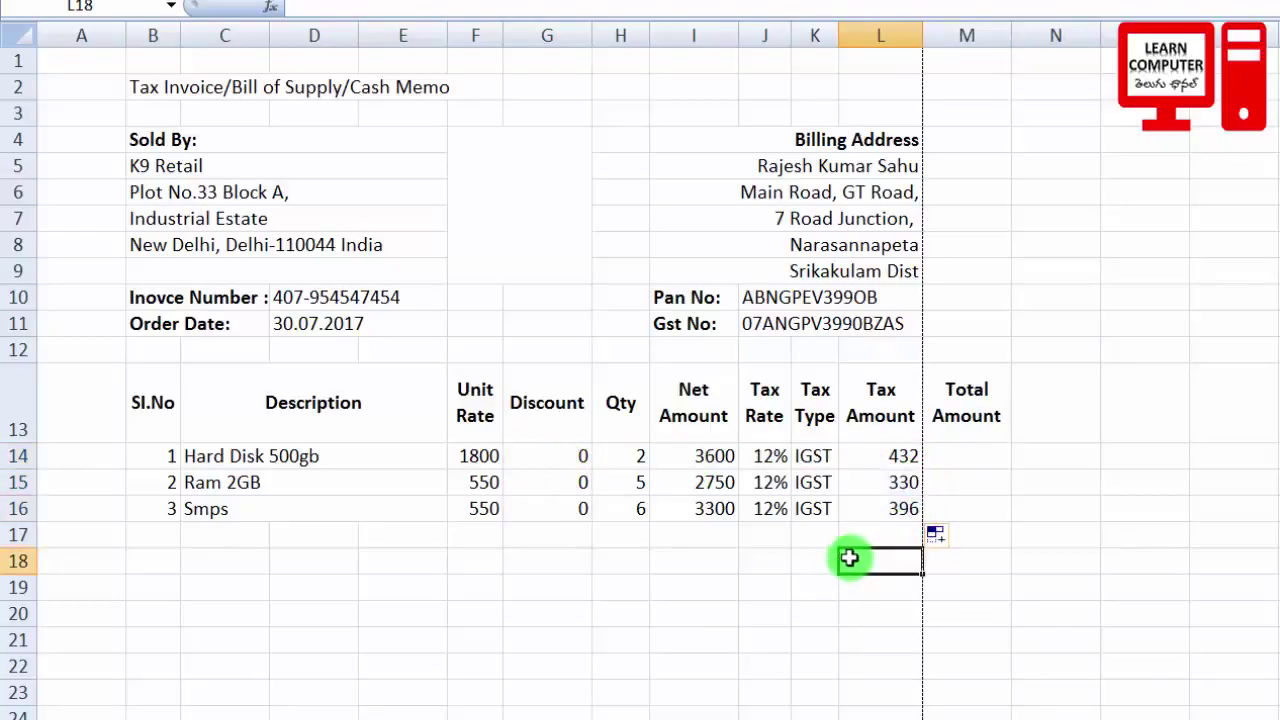
{"action": "left_click", "coordinate": [896, 511]}
{"action": "left_click", "coordinate": [894, 460]}
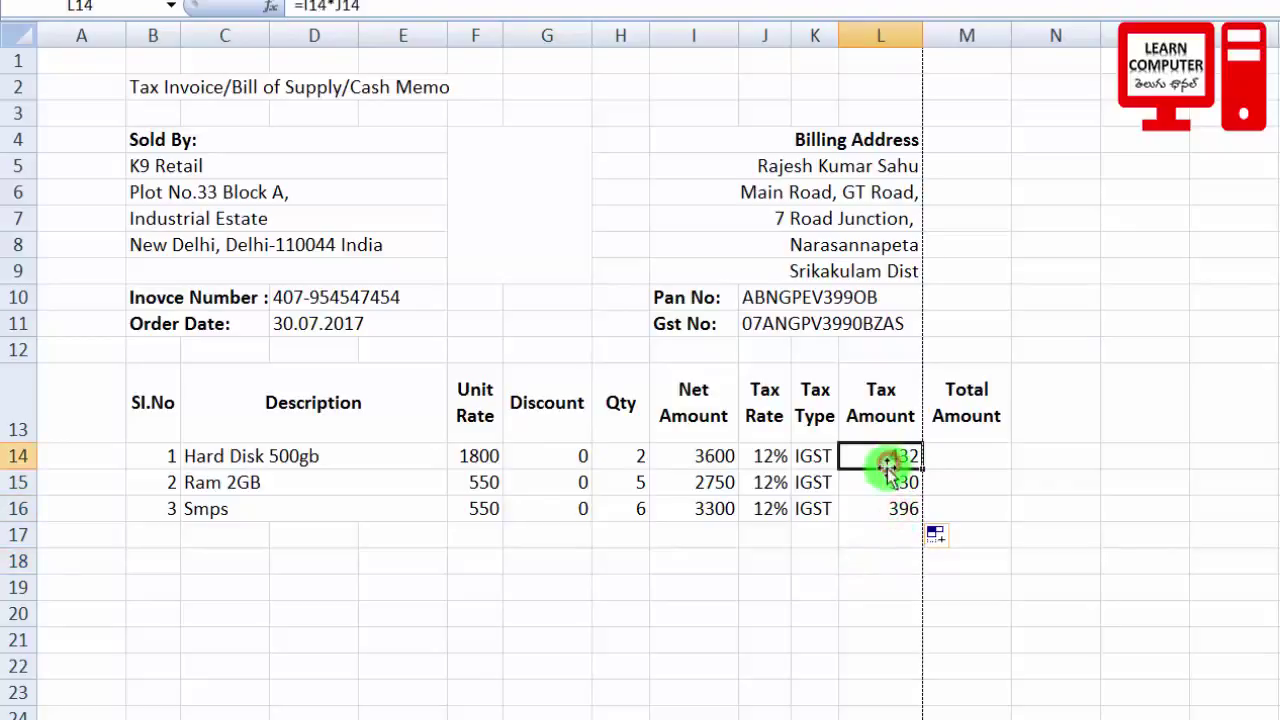
Enter the Total Amount formula =I14+L14 in M14 for item 1
{"action": "left_click", "coordinate": [968, 458]}
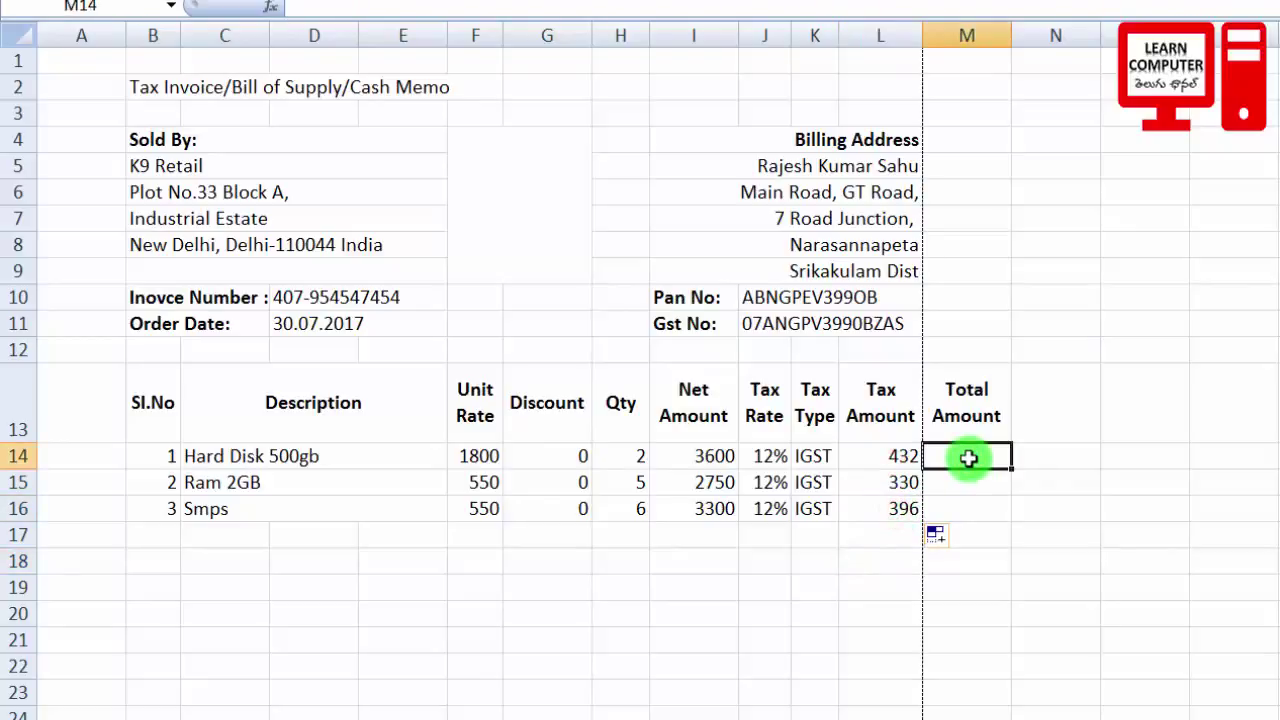
{"action": "type", "text": "="}
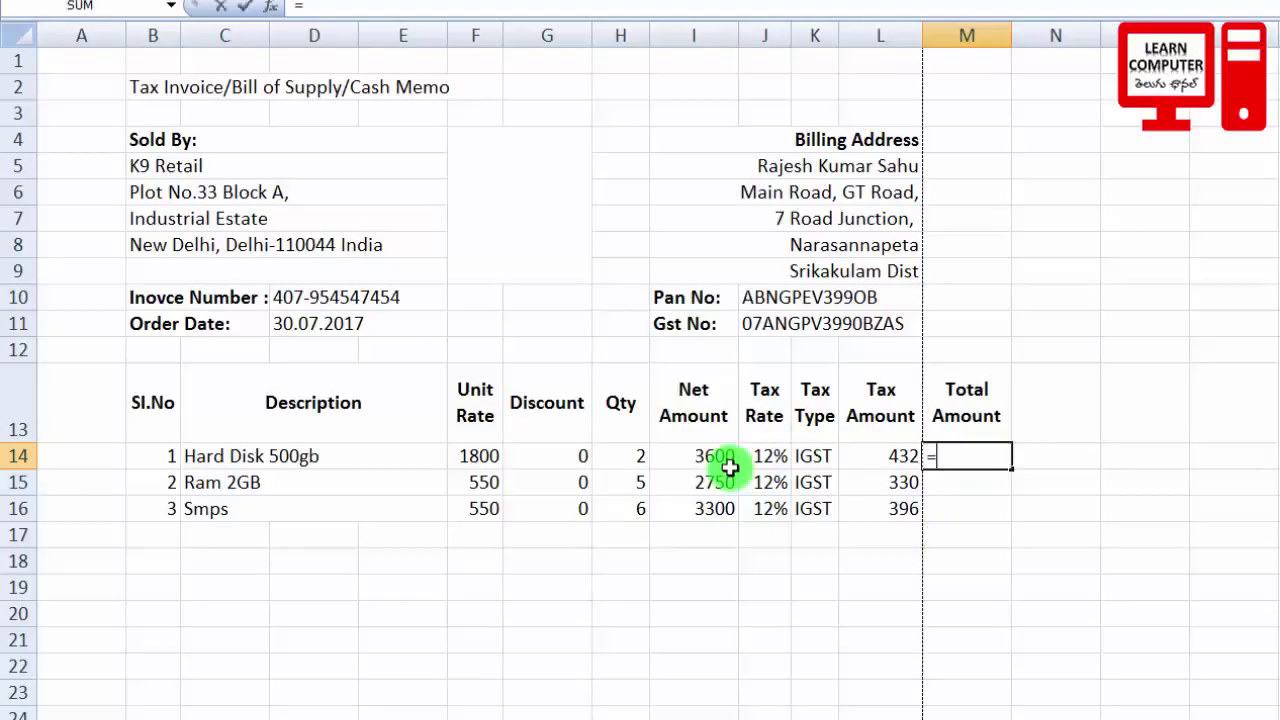
{"action": "left_click", "coordinate": [702, 464]}
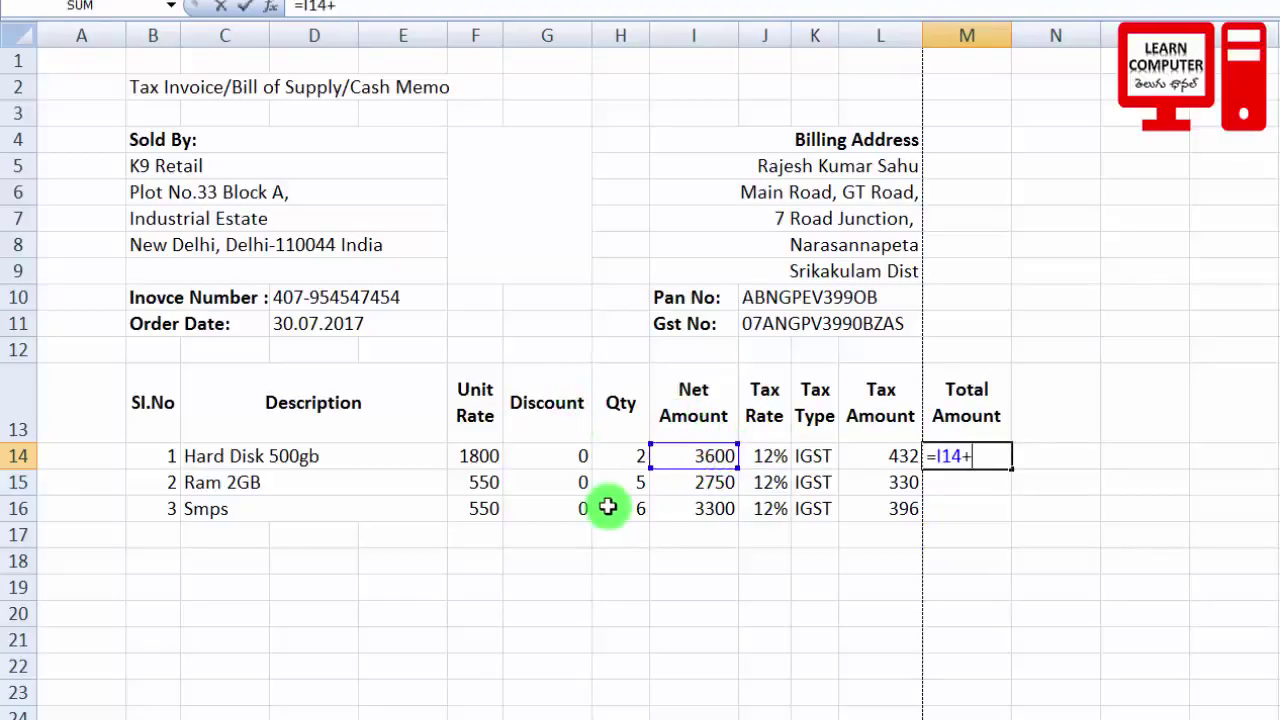
{"action": "type", "text": "+"}
{"action": "left_click", "coordinate": [767, 460]}
{"action": "left_click", "coordinate": [890, 458]}
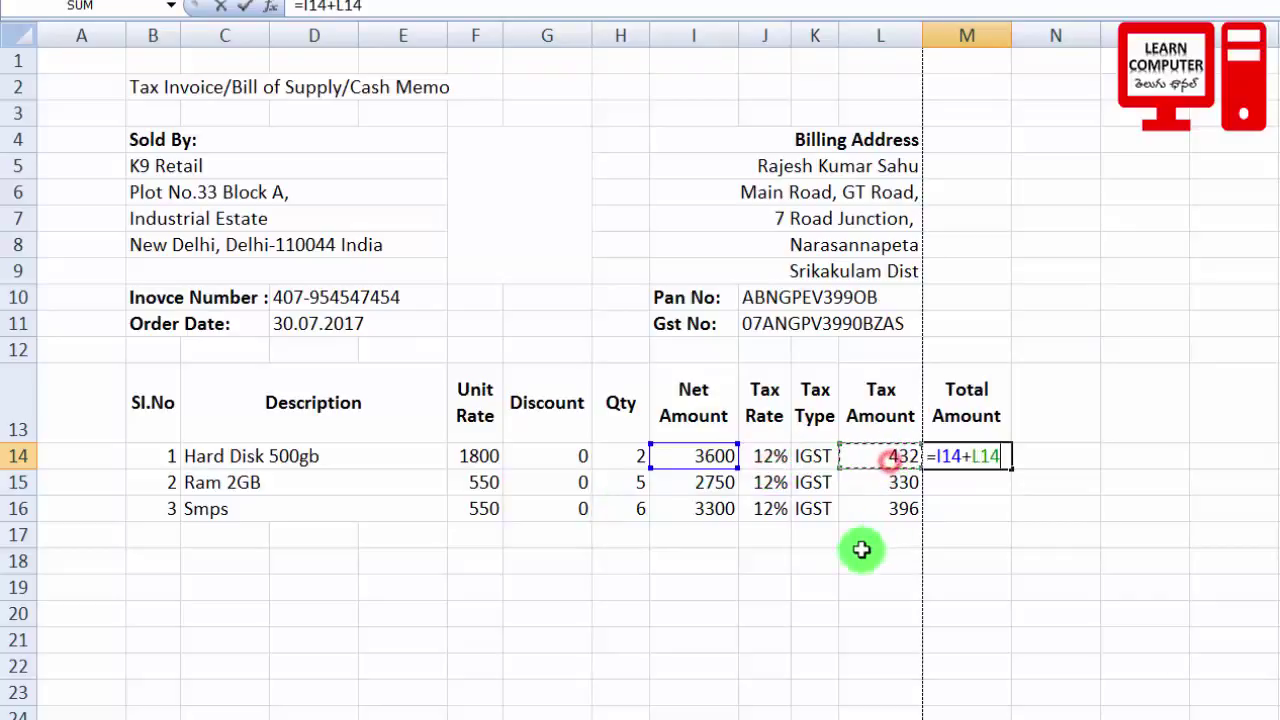
{"action": "key", "text": "Return"}
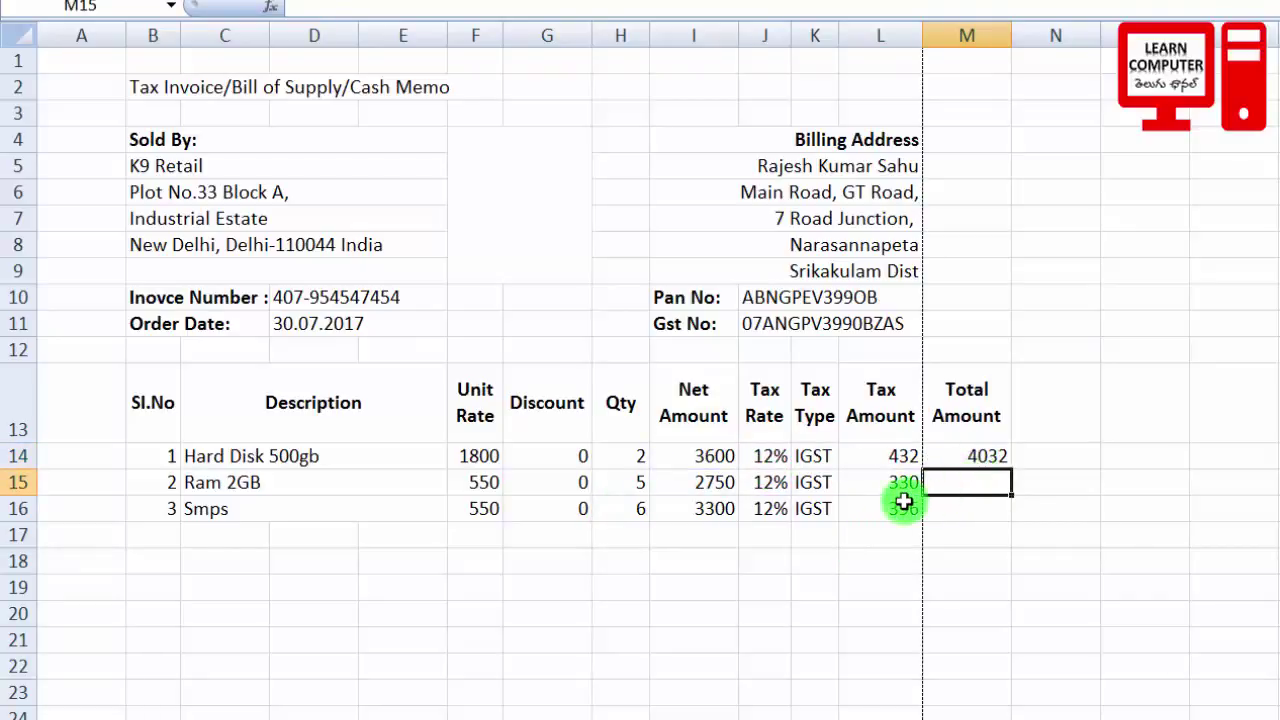
Enter =I15+L15 in M15 and fill it down to M16 for item 3
{"action": "type", "text": "="}
{"action": "left_click", "coordinate": [726, 482]}
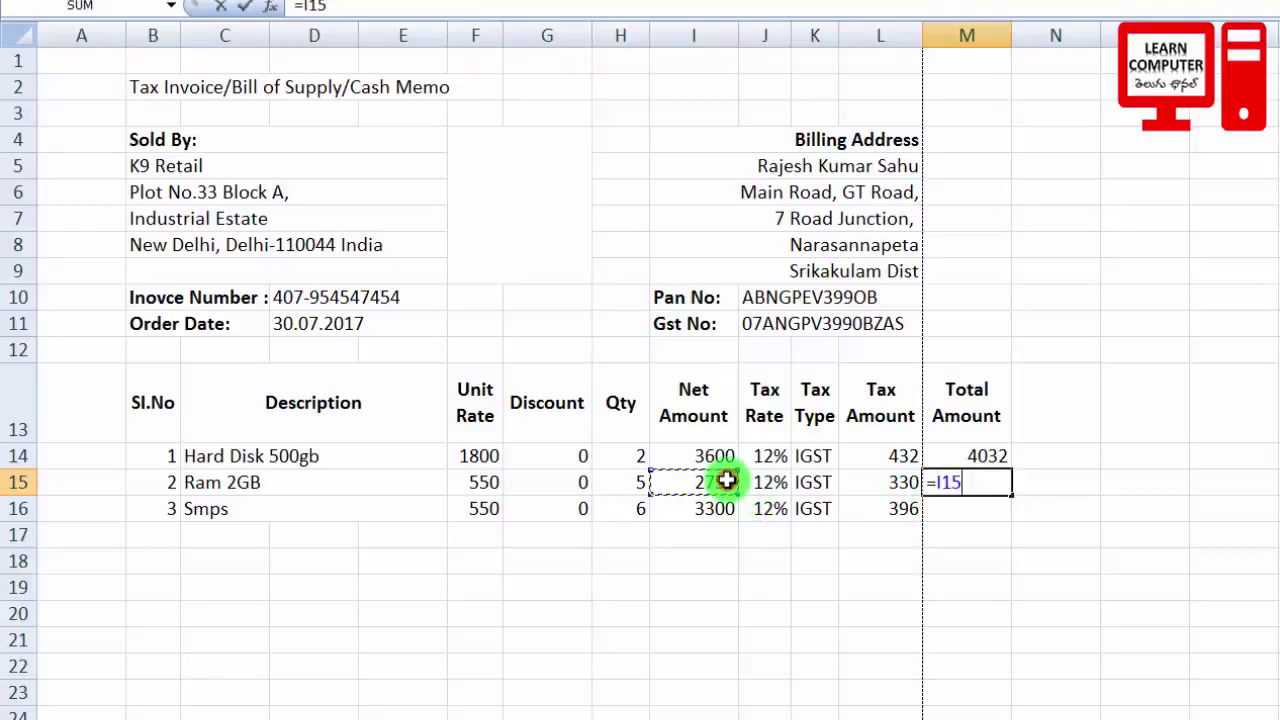
{"action": "type", "text": "+"}
{"action": "left_click", "coordinate": [870, 484]}
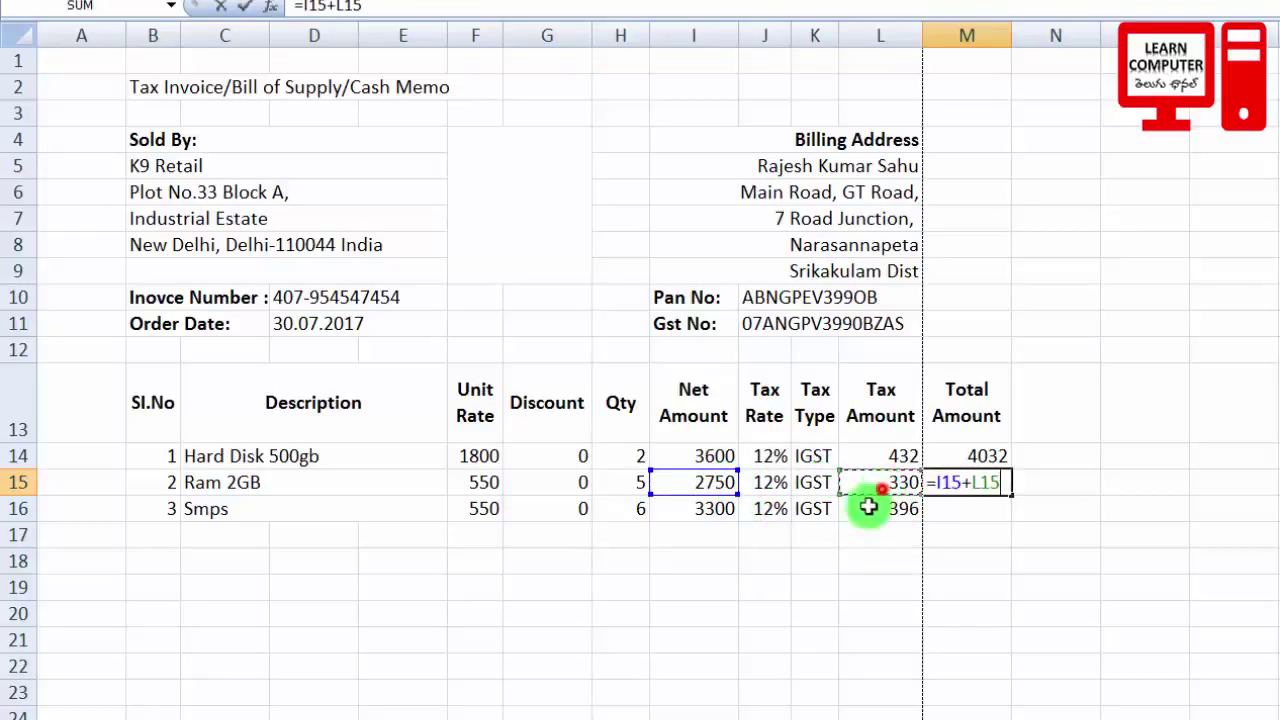
{"action": "key", "text": "Return"}
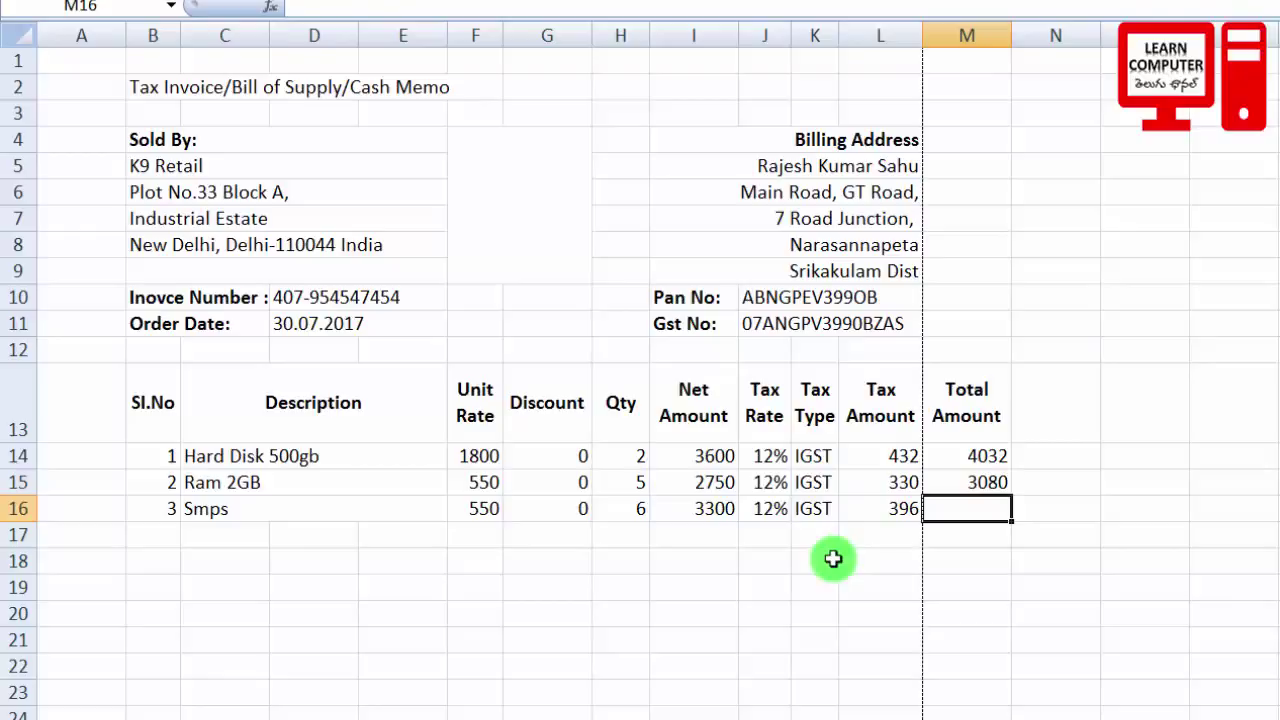
{"action": "left_click", "coordinate": [966, 484]}
{"action": "left_click_drag", "start_coordinate": [1013, 497], "coordinate": [1004, 520]}
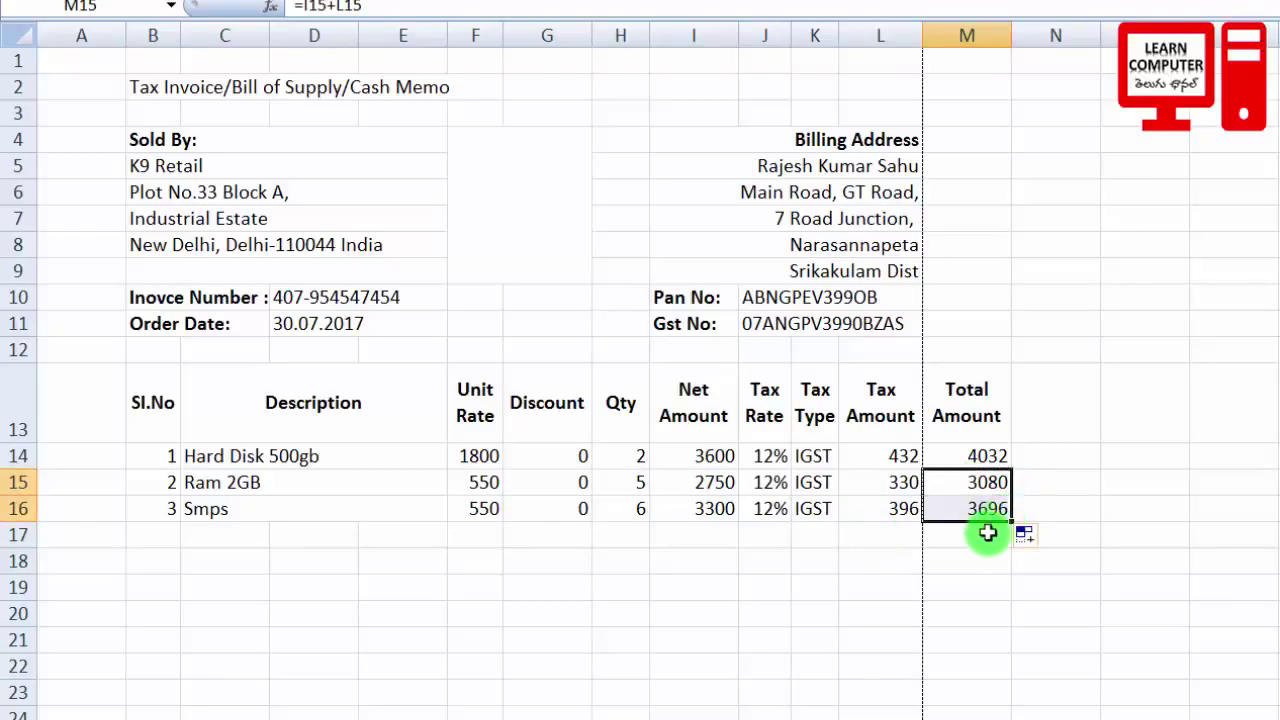
{"action": "left_click", "coordinate": [968, 558]}
{"action": "left_click", "coordinate": [972, 515]}
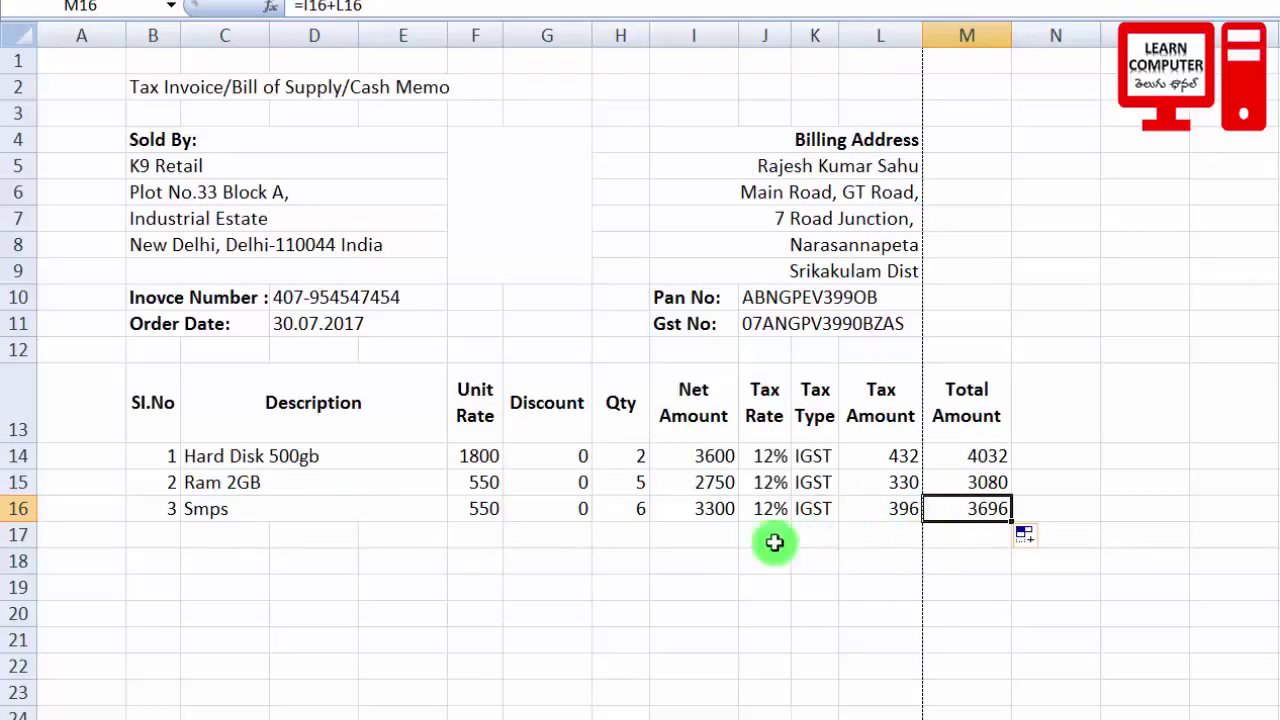
Enter the label 'Total' in cell B17
{"action": "left_click", "coordinate": [222, 538]}
{"action": "left_click", "coordinate": [145, 541]}
{"action": "type", "text": "Total"}
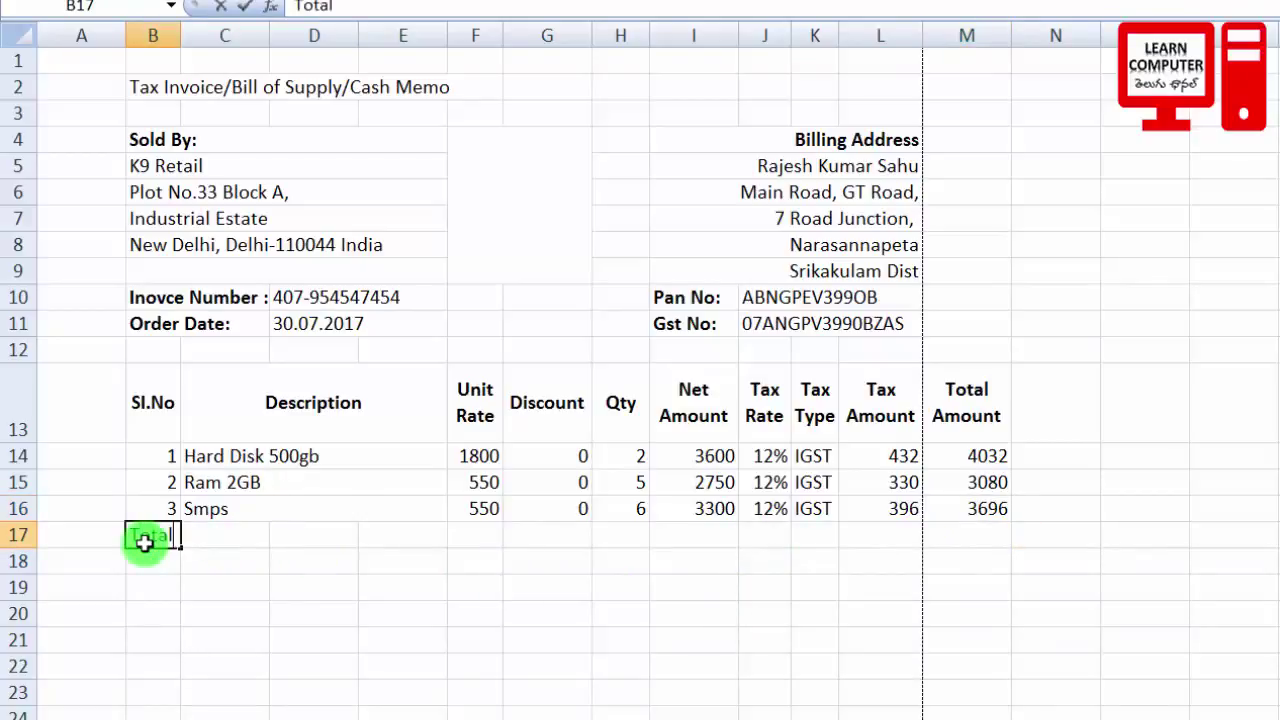
{"action": "key", "text": "Return"}
Merge B17:L17 into one left-aligned, bold Total label cell
{"action": "left_click_drag", "start_coordinate": [138, 534], "coordinate": [965, 535]}
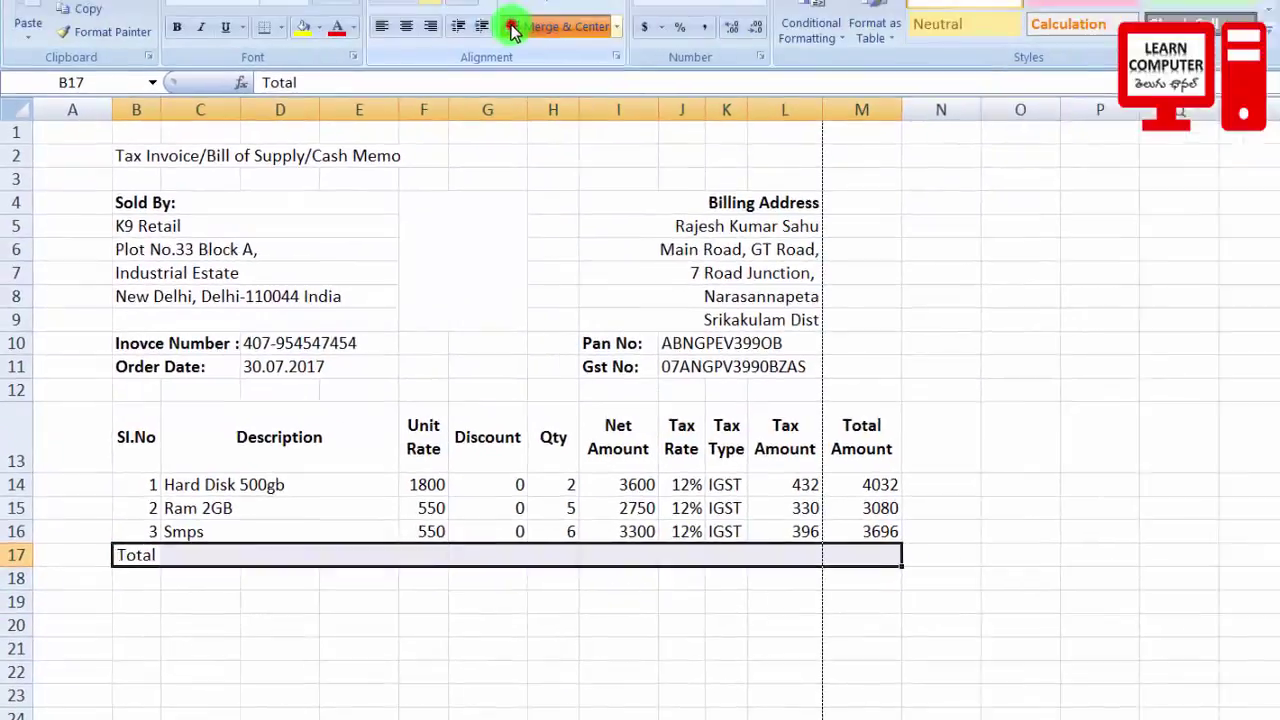
{"action": "left_click", "coordinate": [515, 82]}
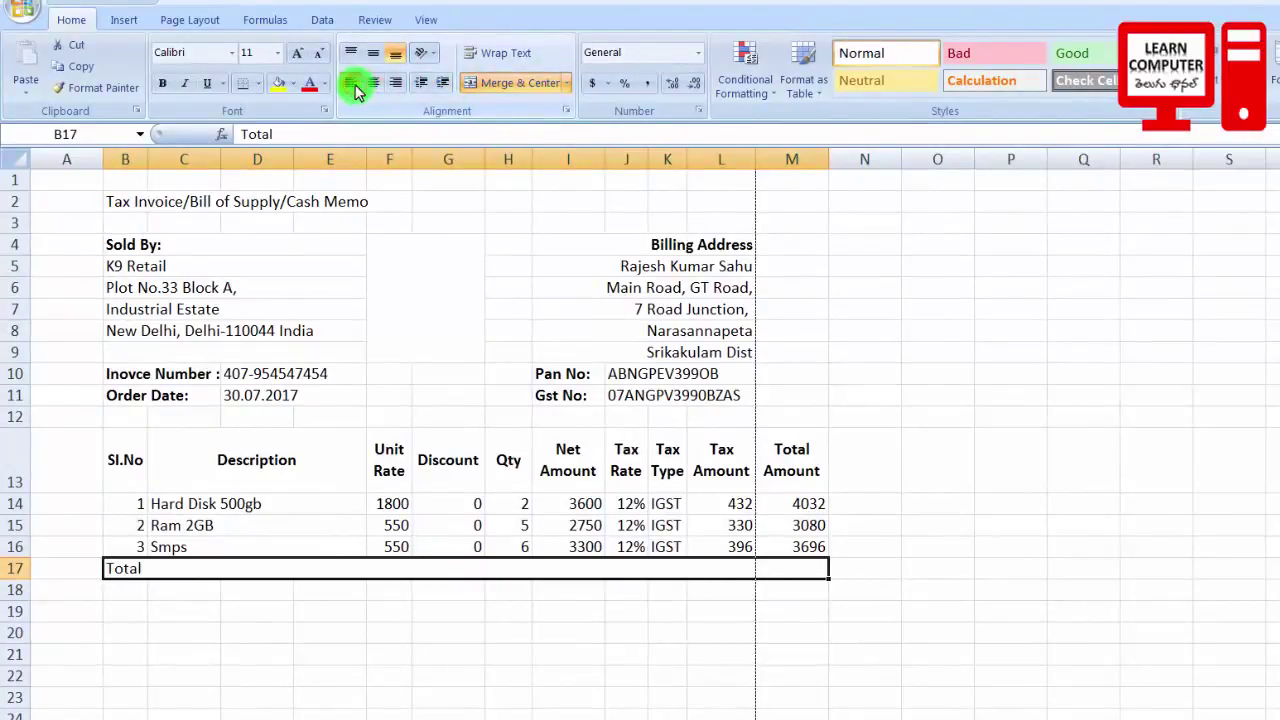
{"action": "left_click", "coordinate": [749, 667]}
{"action": "left_click", "coordinate": [776, 567]}
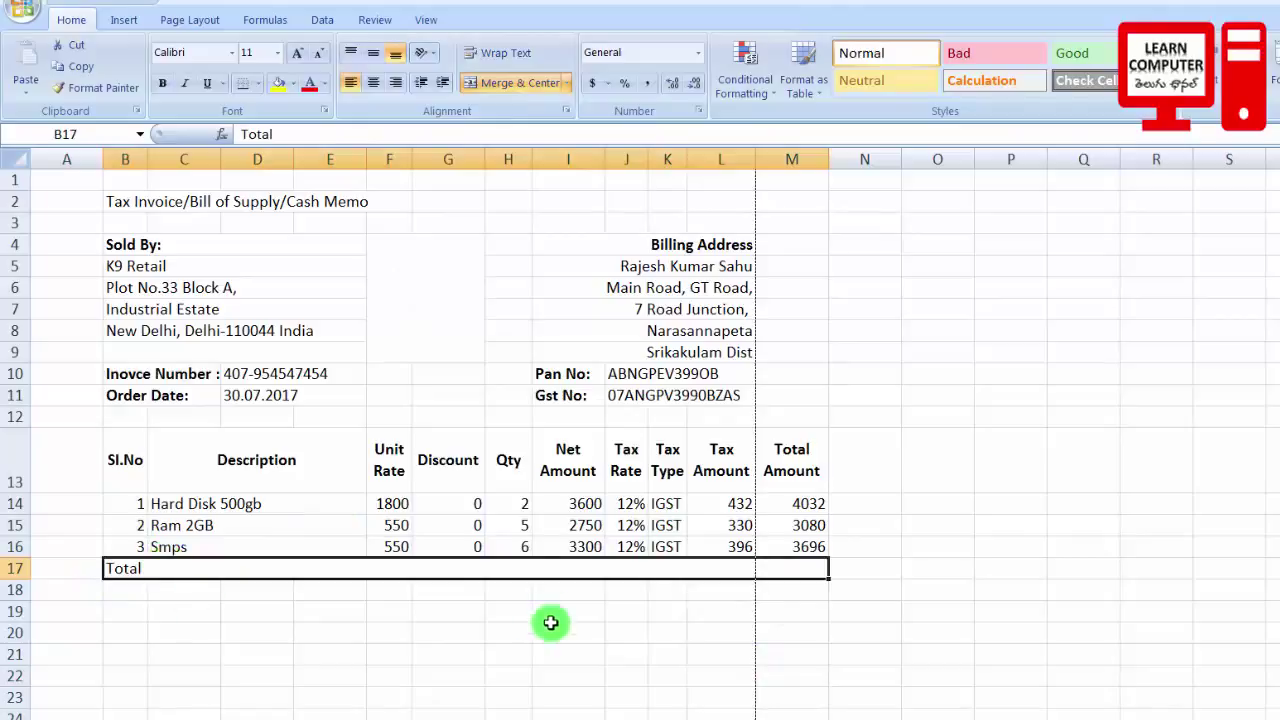
{"action": "key", "text": "ctrl+z"}
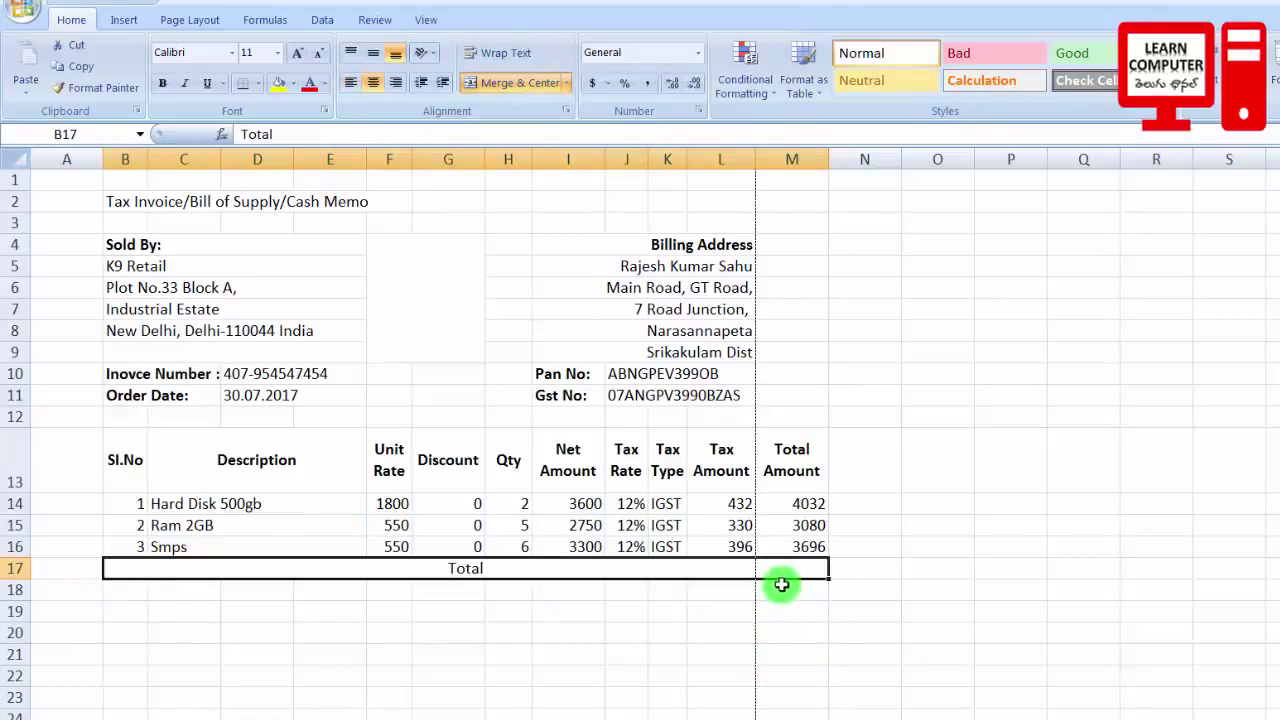
{"action": "key", "text": "ctrl+z"}
{"action": "left_click", "coordinate": [740, 573]}
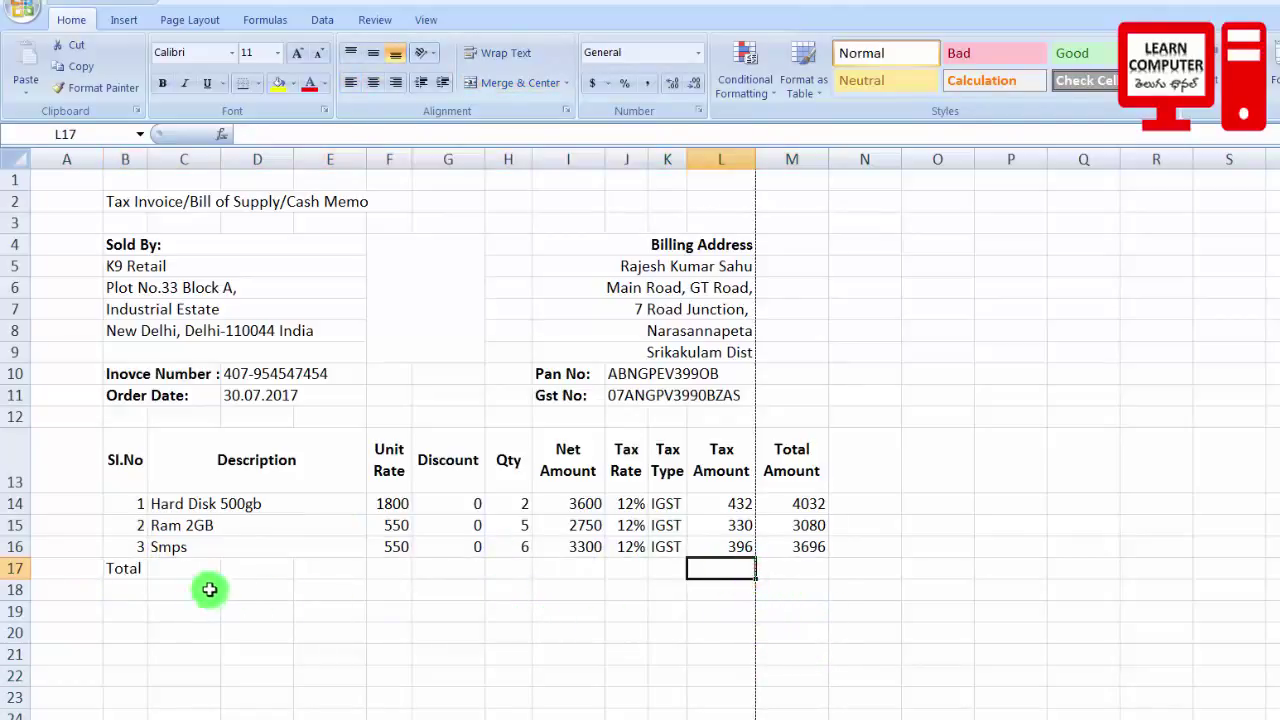
{"action": "left_click", "coordinate": [130, 568]}
{"action": "left_click_drag", "start_coordinate": [246, 570], "coordinate": [737, 571]}
{"action": "left_click", "coordinate": [474, 83]}
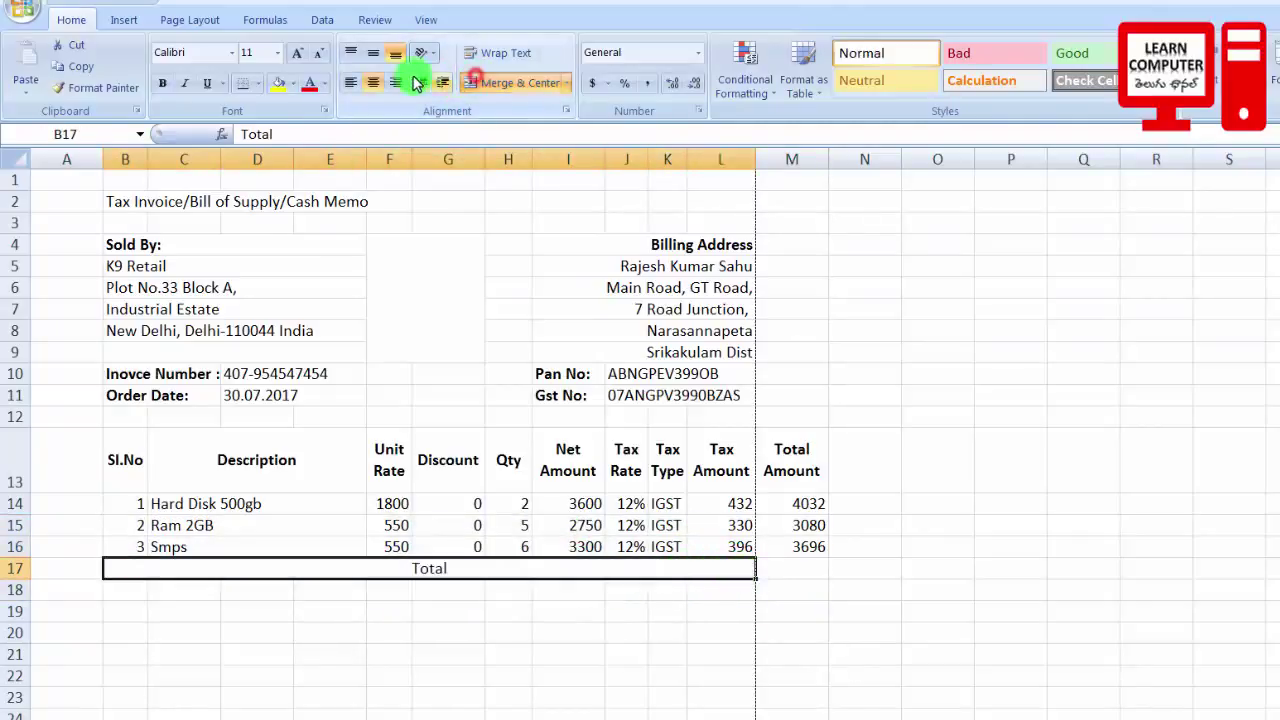
{"action": "left_click", "coordinate": [352, 82]}
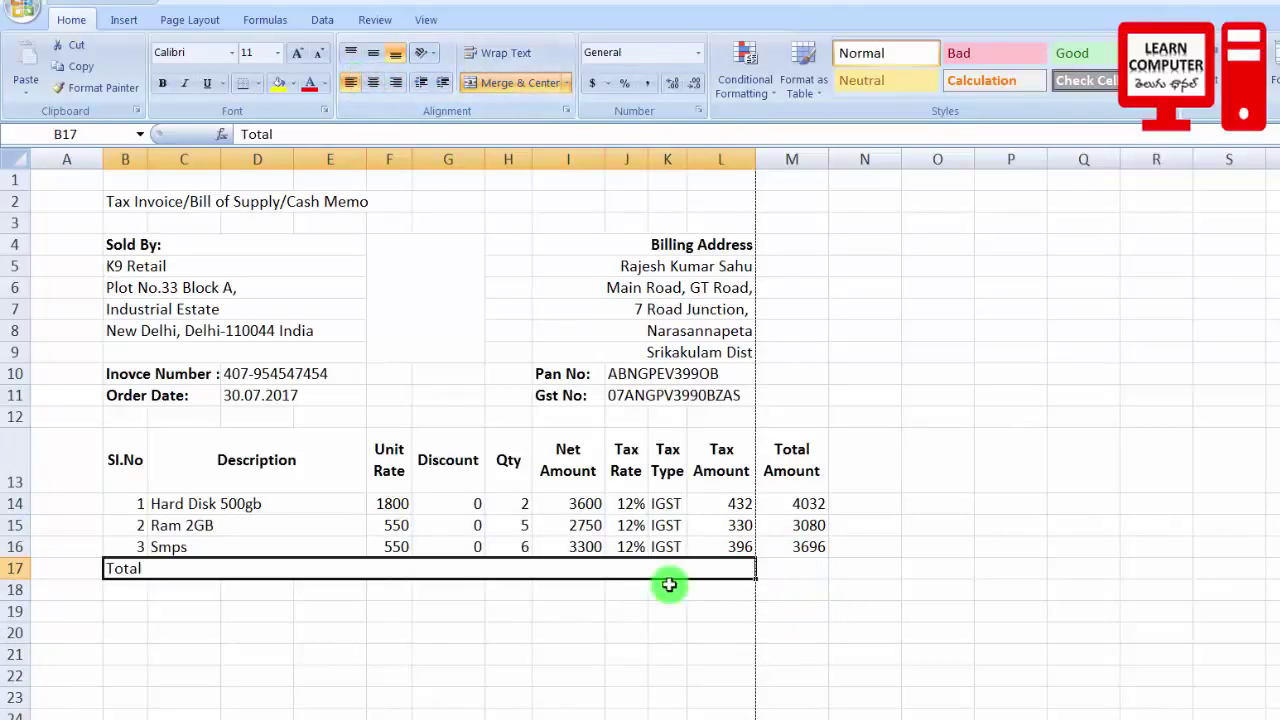
{"action": "left_click", "coordinate": [163, 85]}
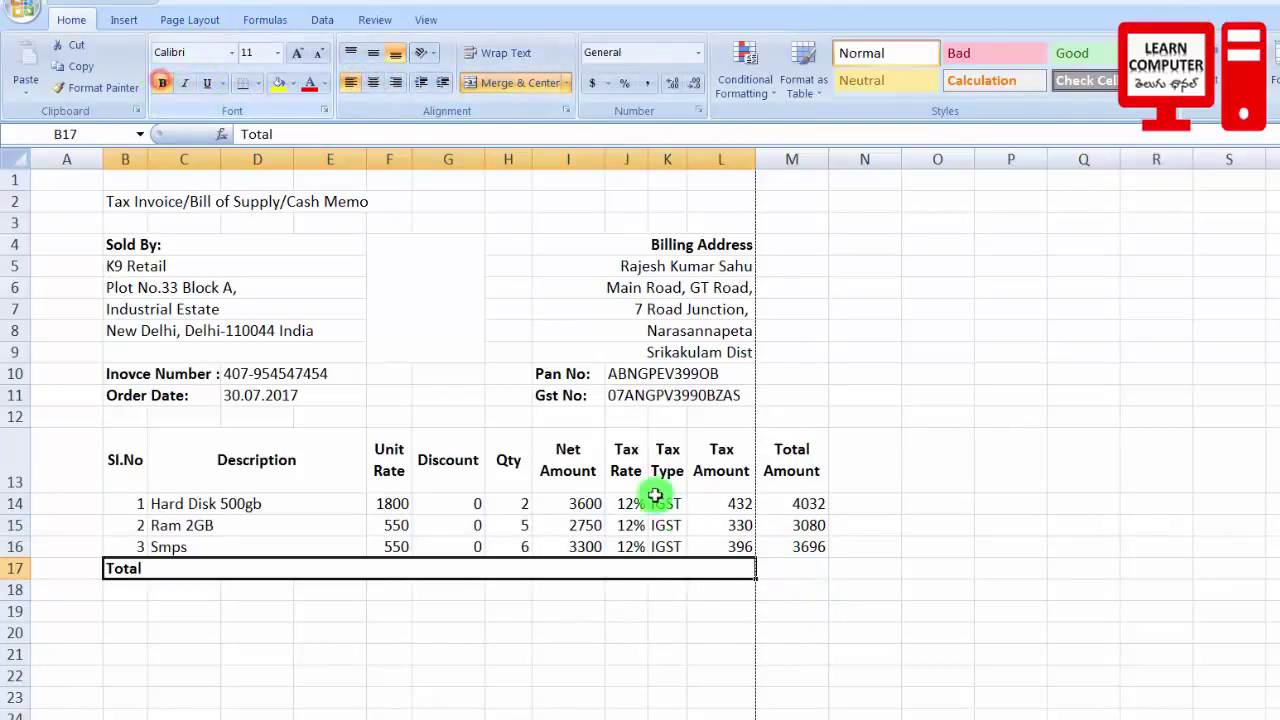
AutoSum the item totals in M17 to get the grand total 10808
{"action": "left_click", "coordinate": [809, 570]}
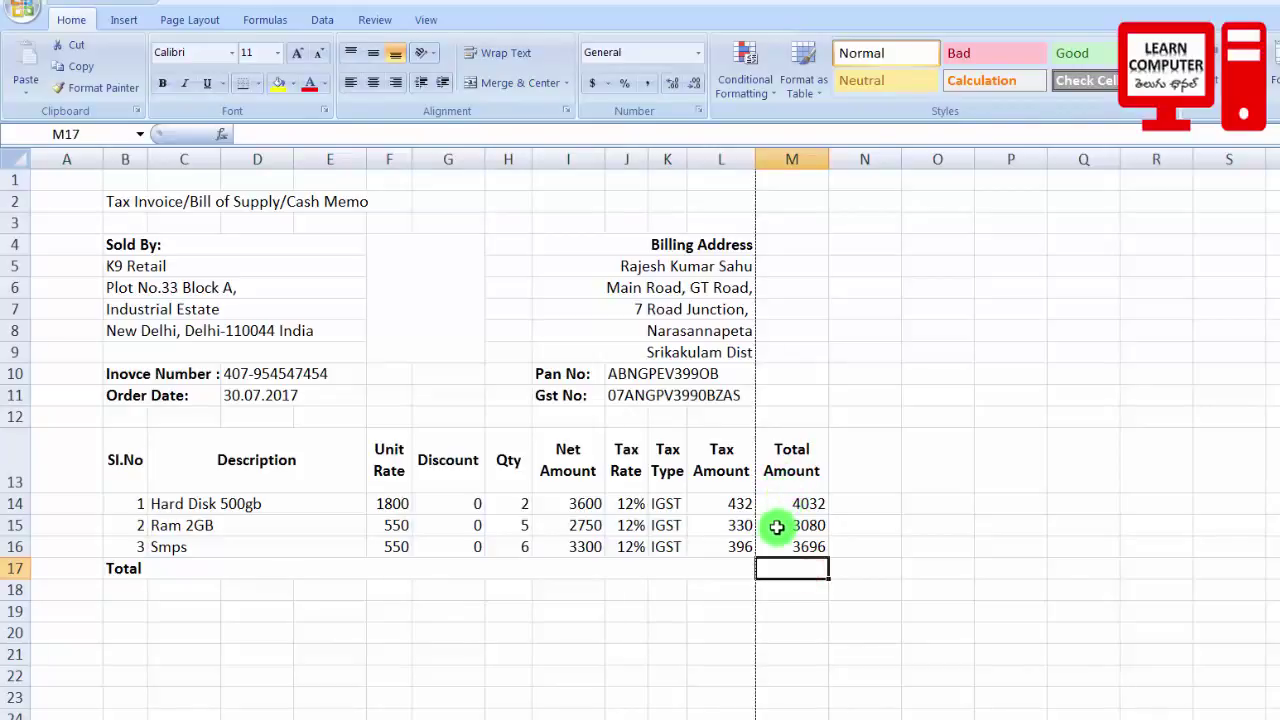
{"action": "key", "text": "alt+equal"}
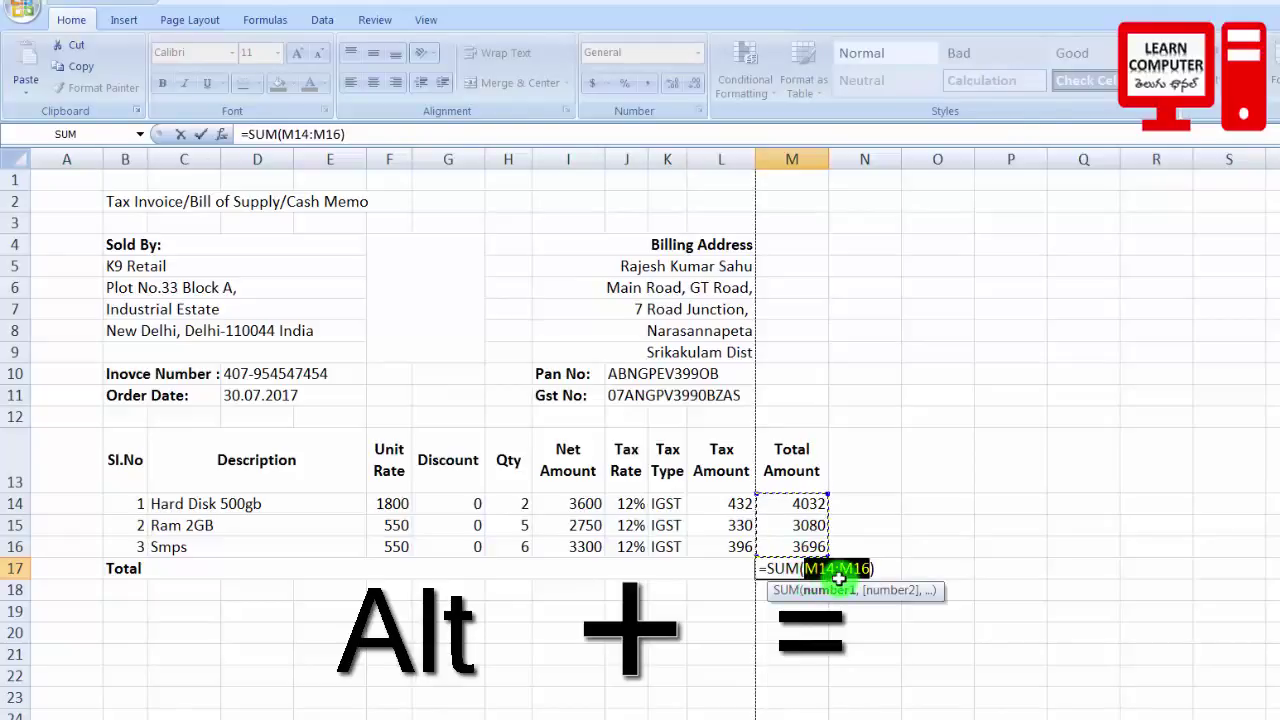
{"action": "key", "text": "Return"}
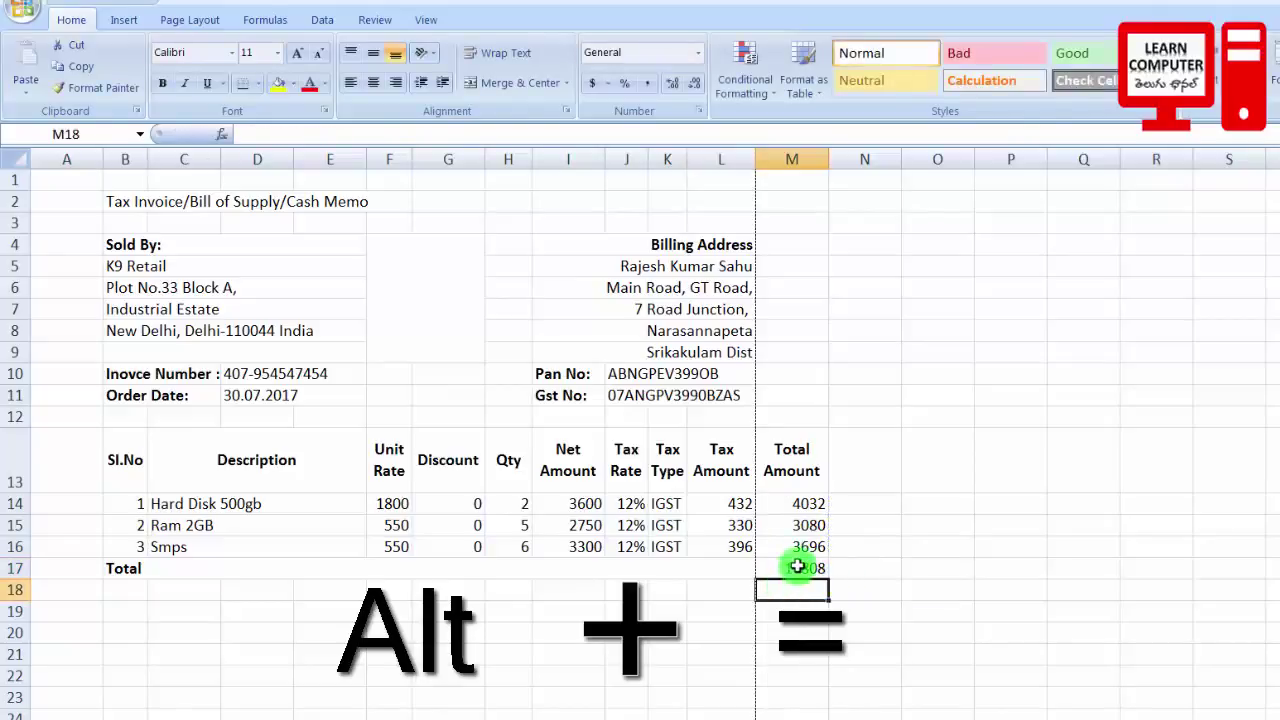
{"action": "left_click", "coordinate": [800, 574]}
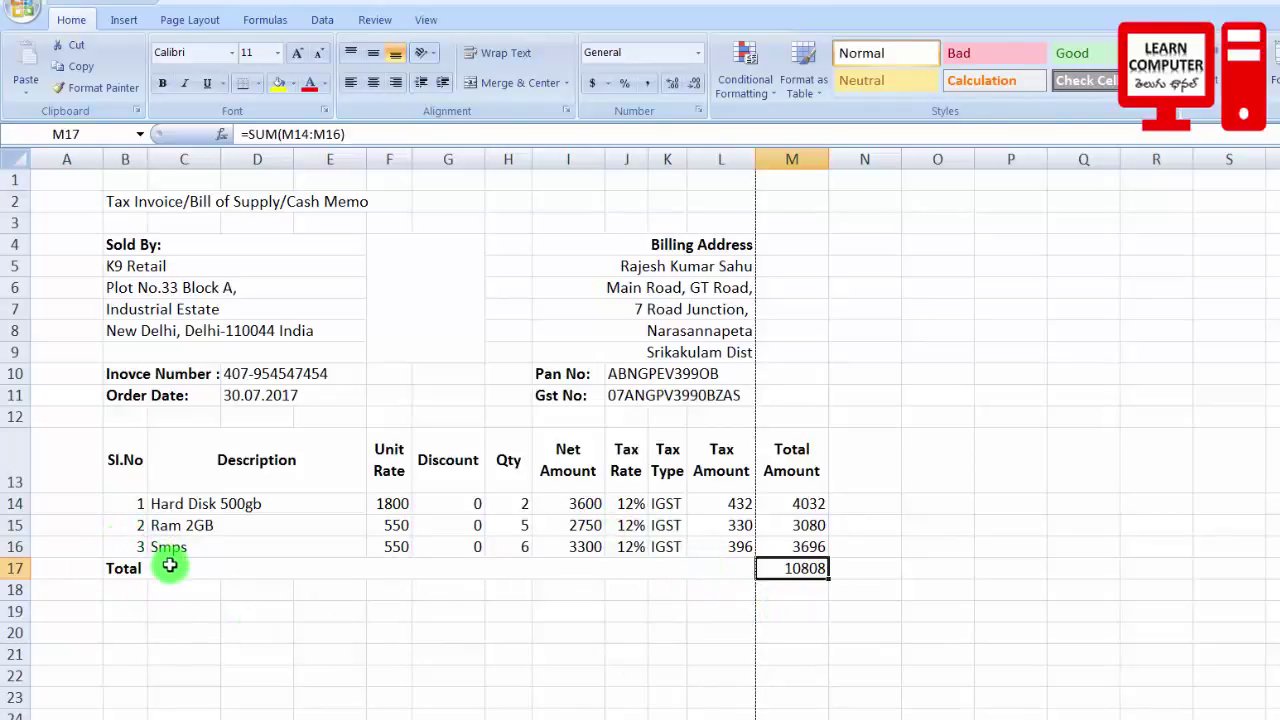
Merge B18:M19 into one box and type the Amount In Words text
{"action": "left_click_drag", "start_coordinate": [128, 589], "coordinate": [786, 611]}
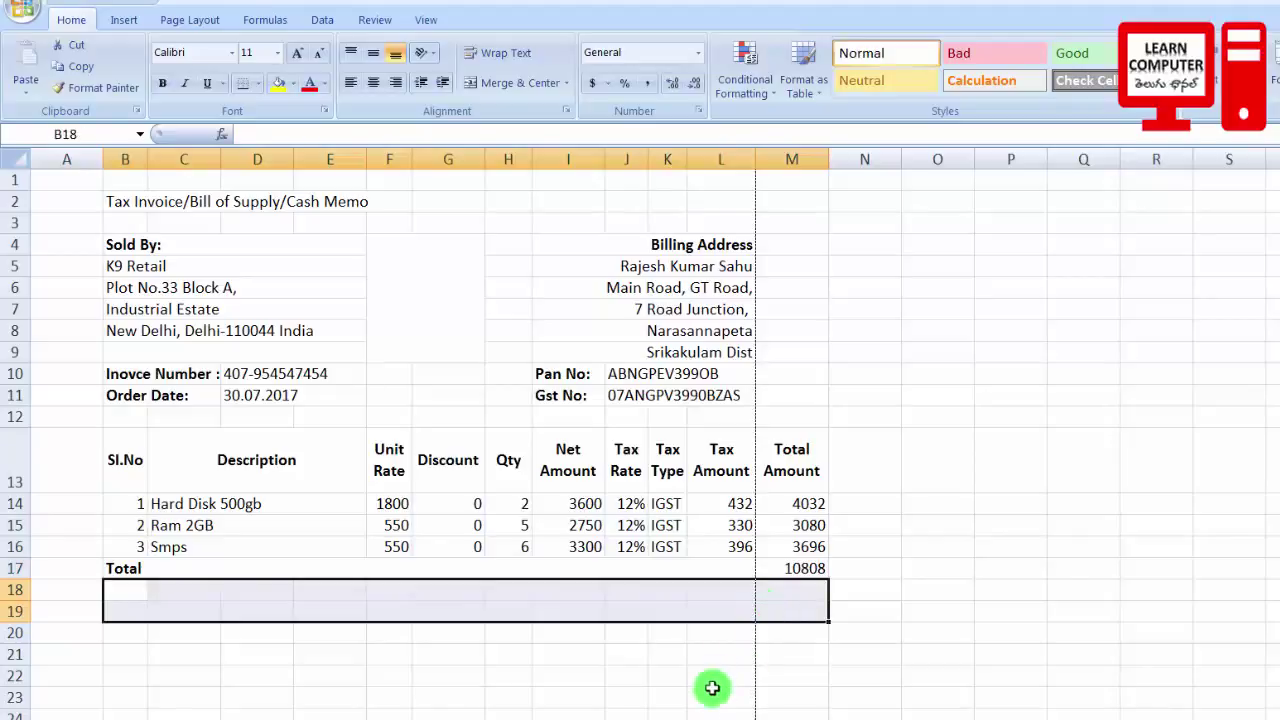
{"action": "left_click", "coordinate": [490, 86]}
{"action": "type", "text": "Amount I"}
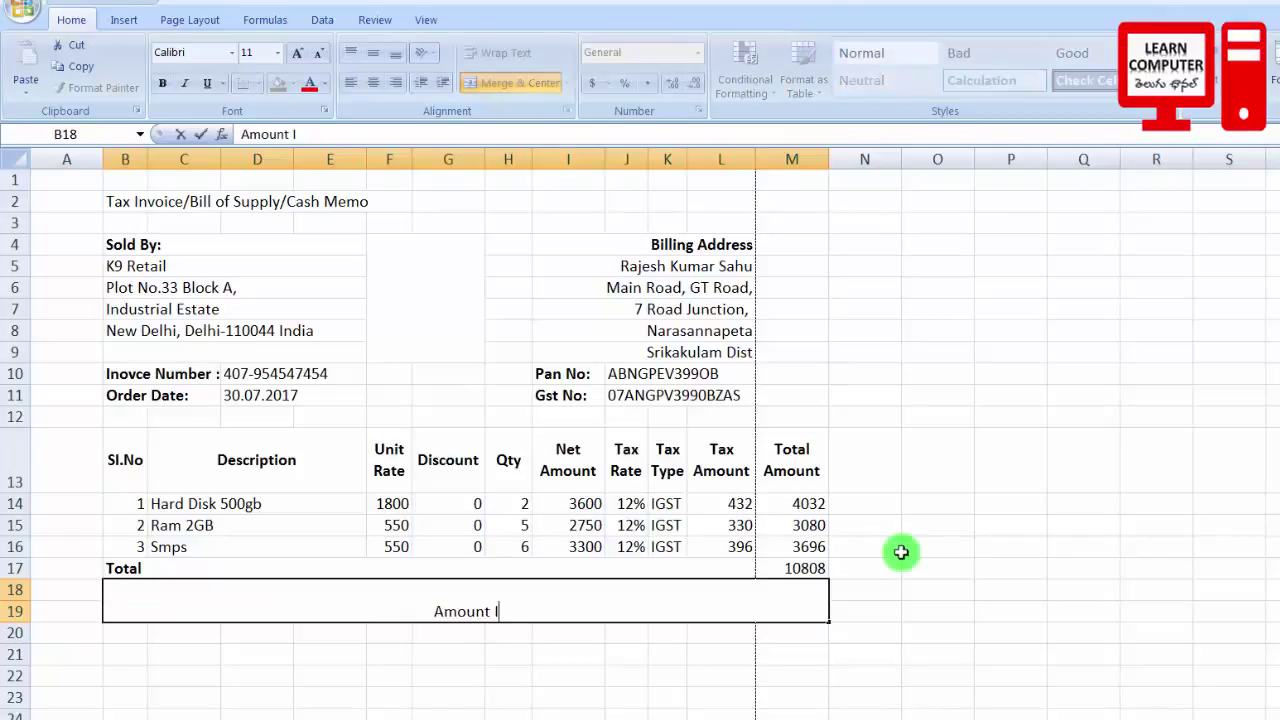
{"action": "type", "text": "n W"}
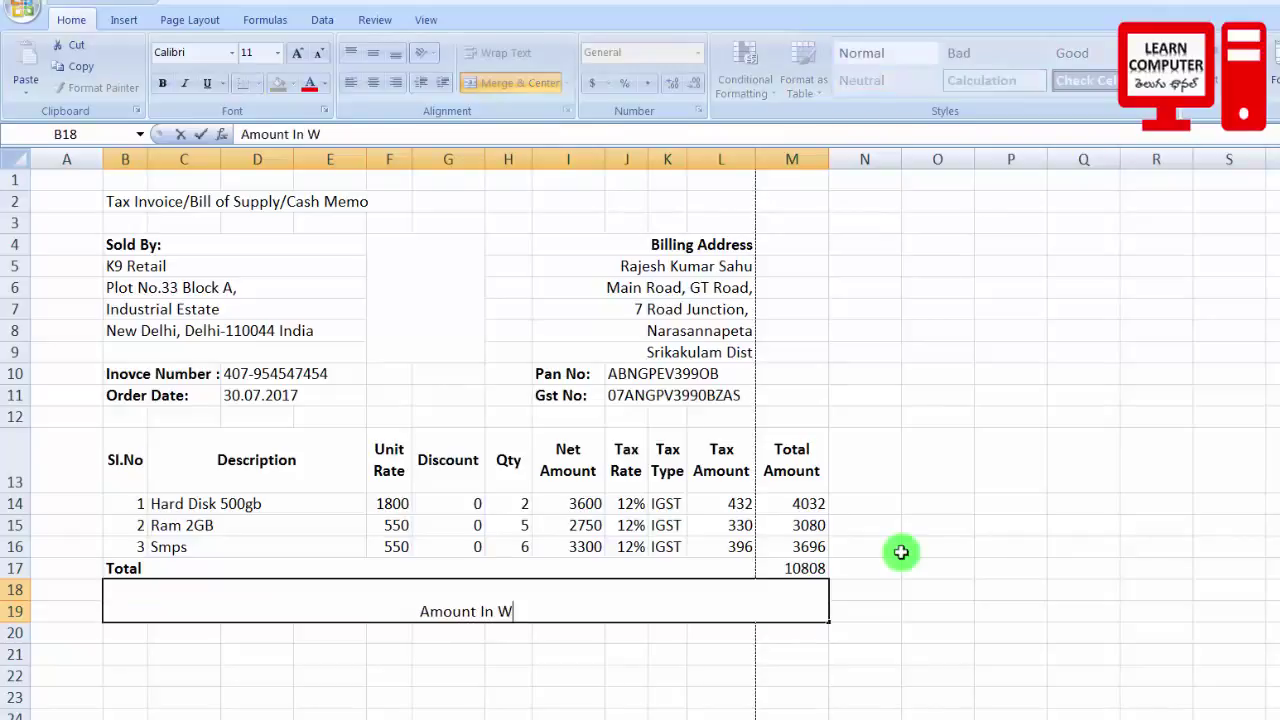
{"action": "type", "text": "ords:"}
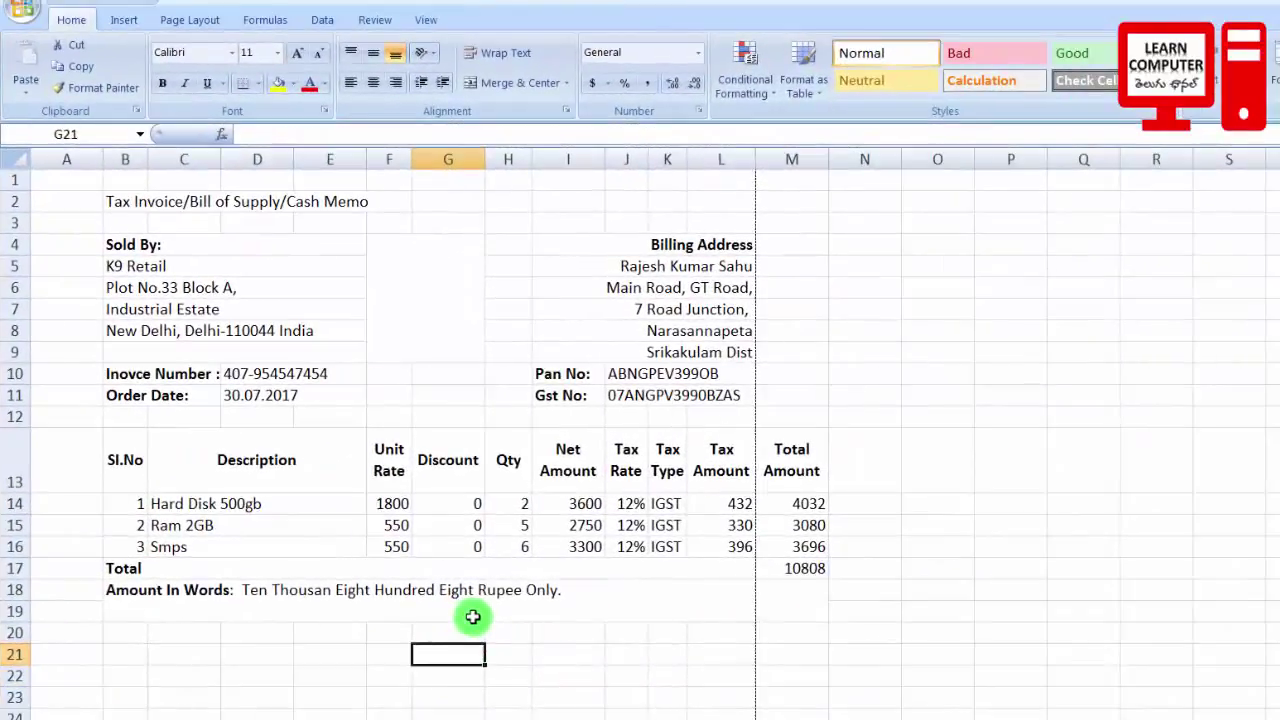
{"action": "left_click", "coordinate": [472, 616]}
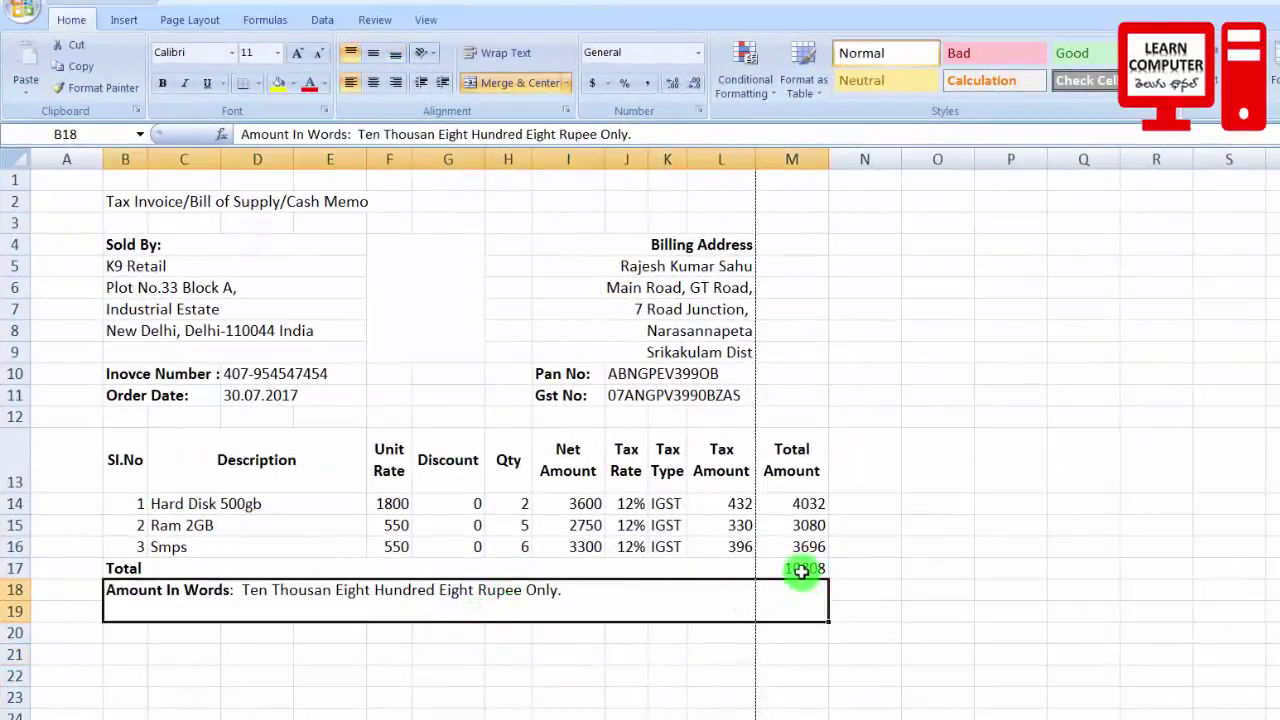
{"action": "left_click", "coordinate": [805, 570]}
{"action": "left_click", "coordinate": [196, 598]}
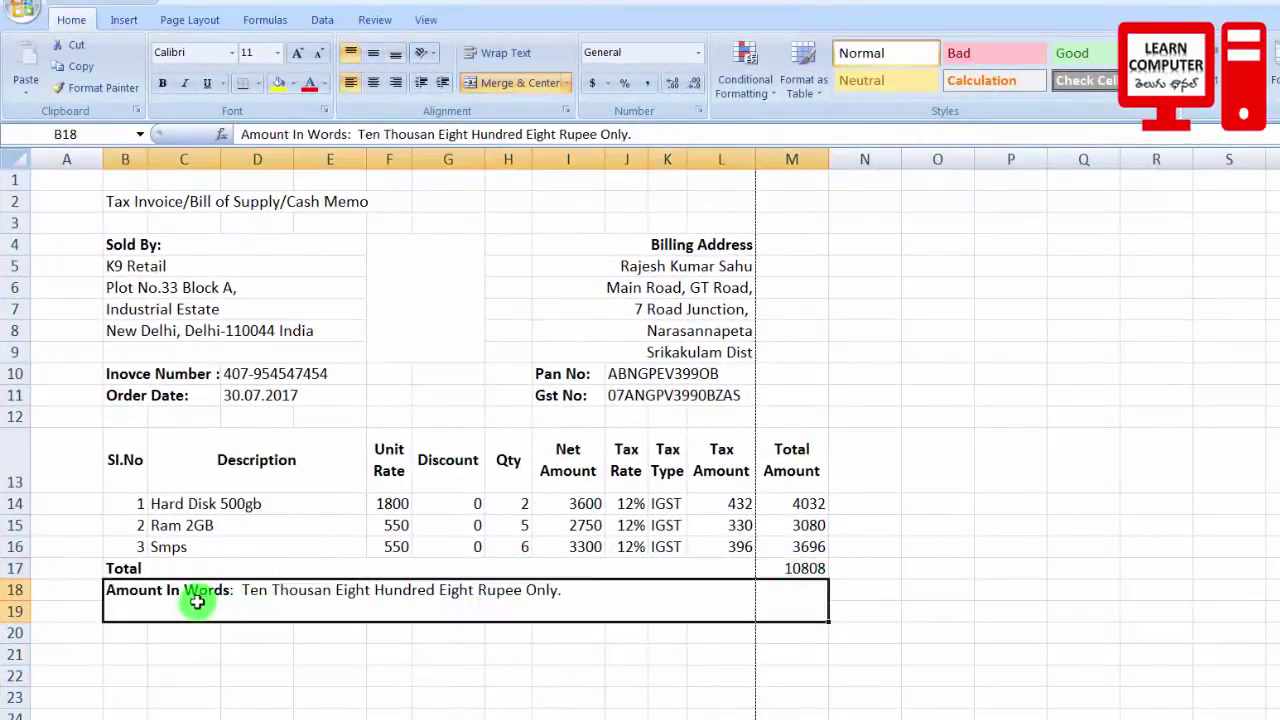
Correct 'Thousan' to 'Thousand' in the amount-in-words text
{"action": "double_click", "coordinate": [330, 592]}
{"action": "double_click", "coordinate": [330, 592]}
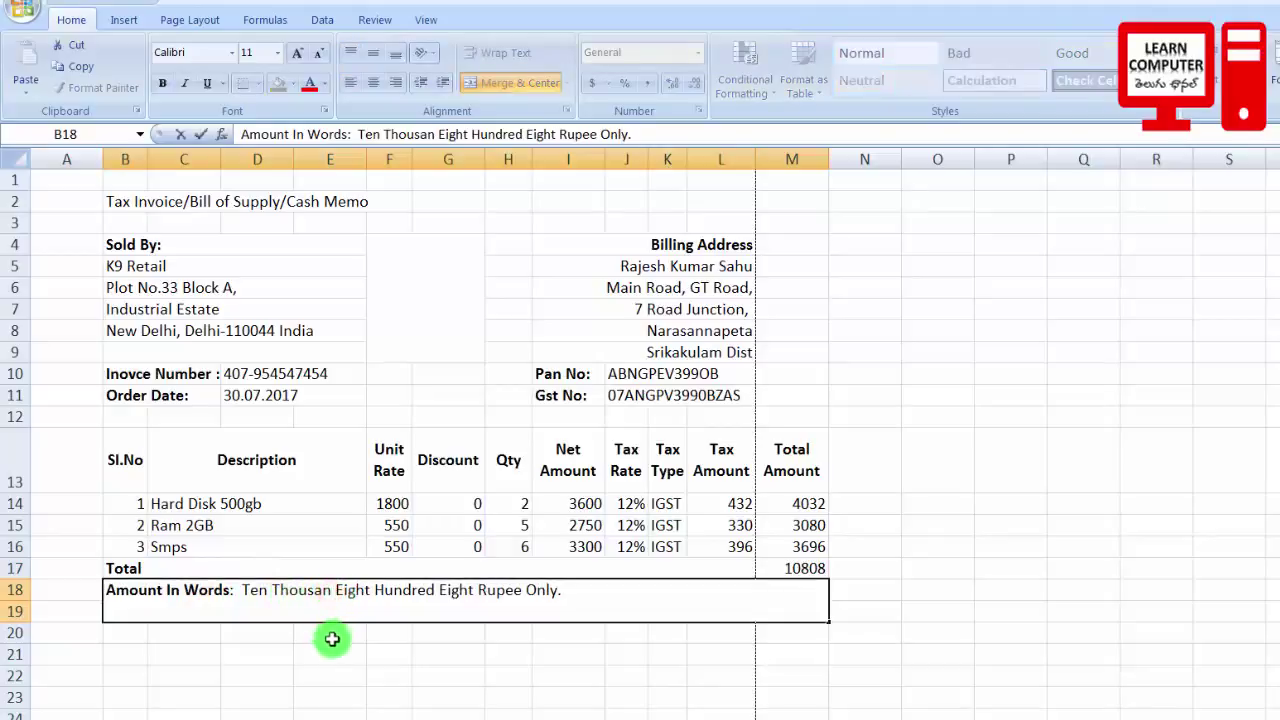
{"action": "type", "text": "d"}
{"action": "left_click", "coordinate": [378, 652]}
{"action": "left_click", "coordinate": [379, 618]}
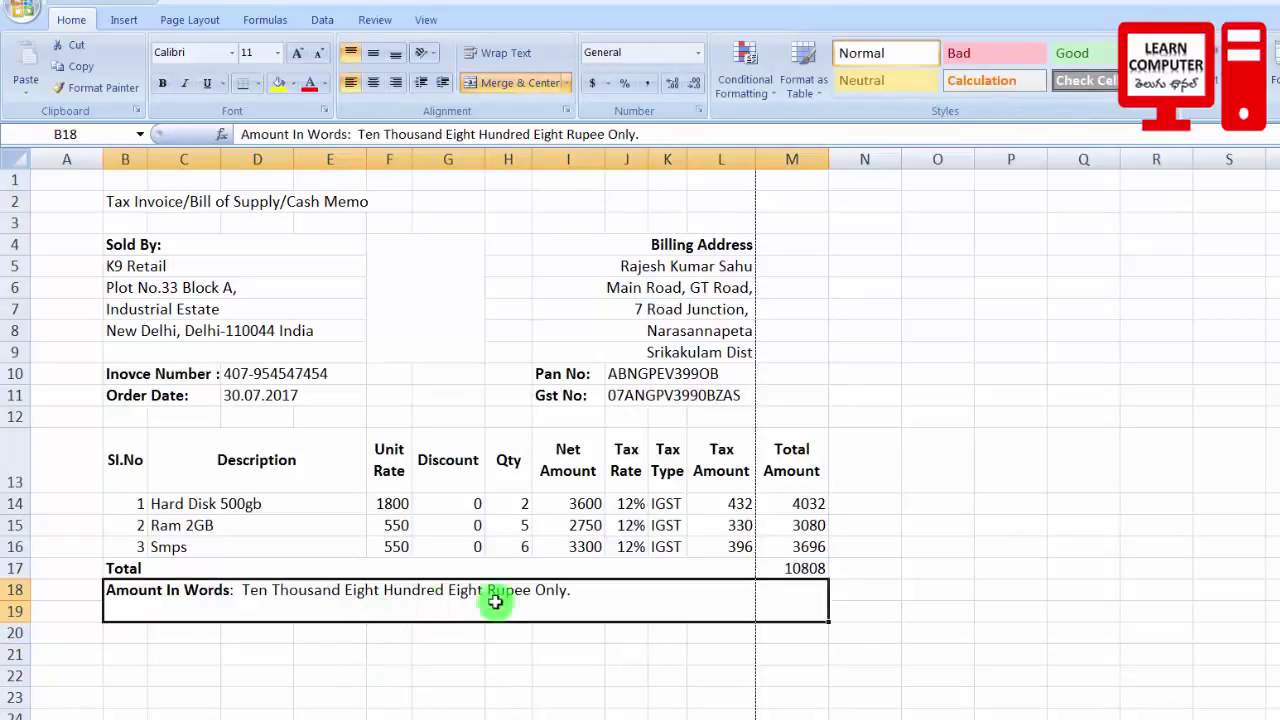
Commit the Signature label in row 22 and narrow column E to about 2.89
{"action": "left_click_drag", "start_coordinate": [598, 661], "coordinate": [701, 671]}
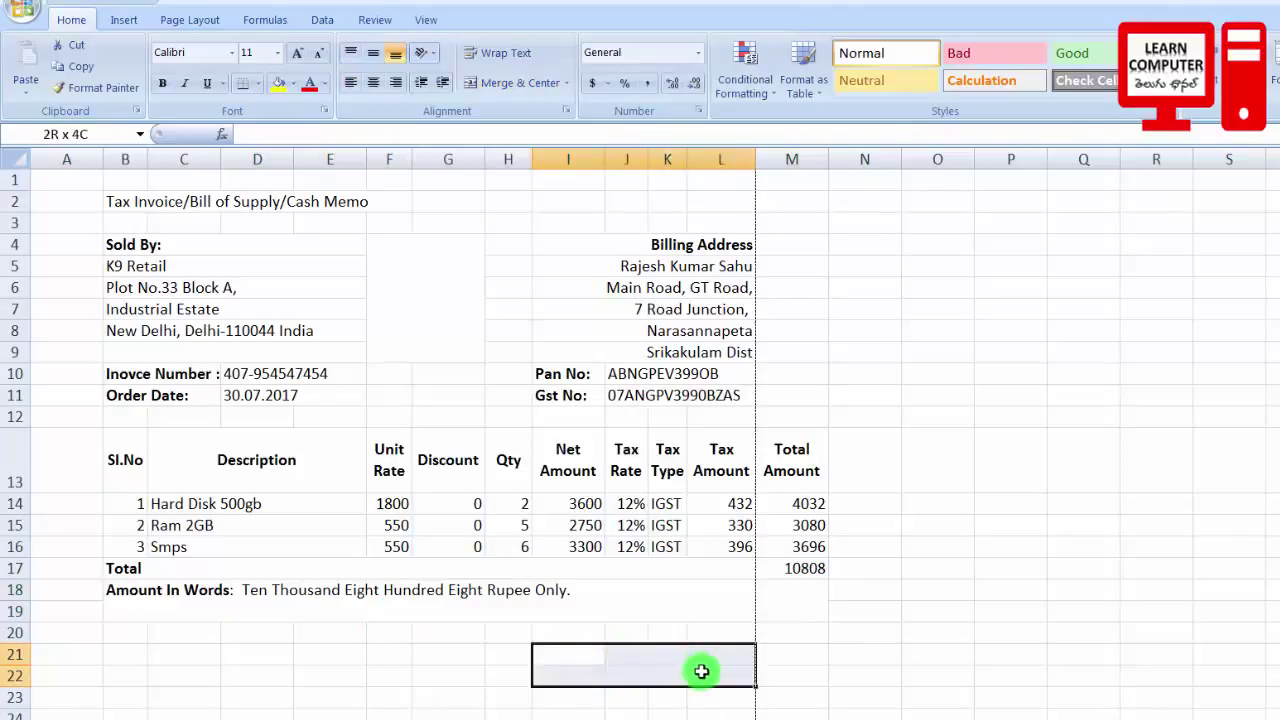
{"action": "left_click", "coordinate": [374, 654]}
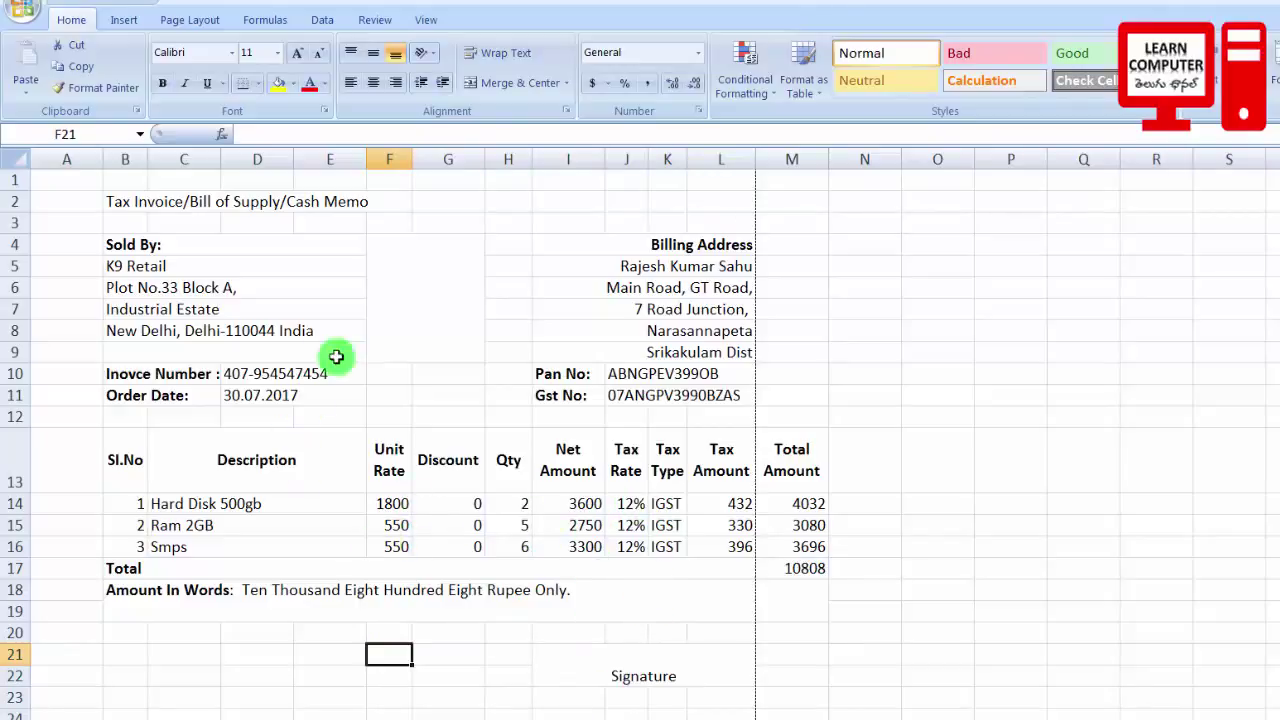
{"action": "left_click_drag", "start_coordinate": [367, 155], "coordinate": [321, 159]}
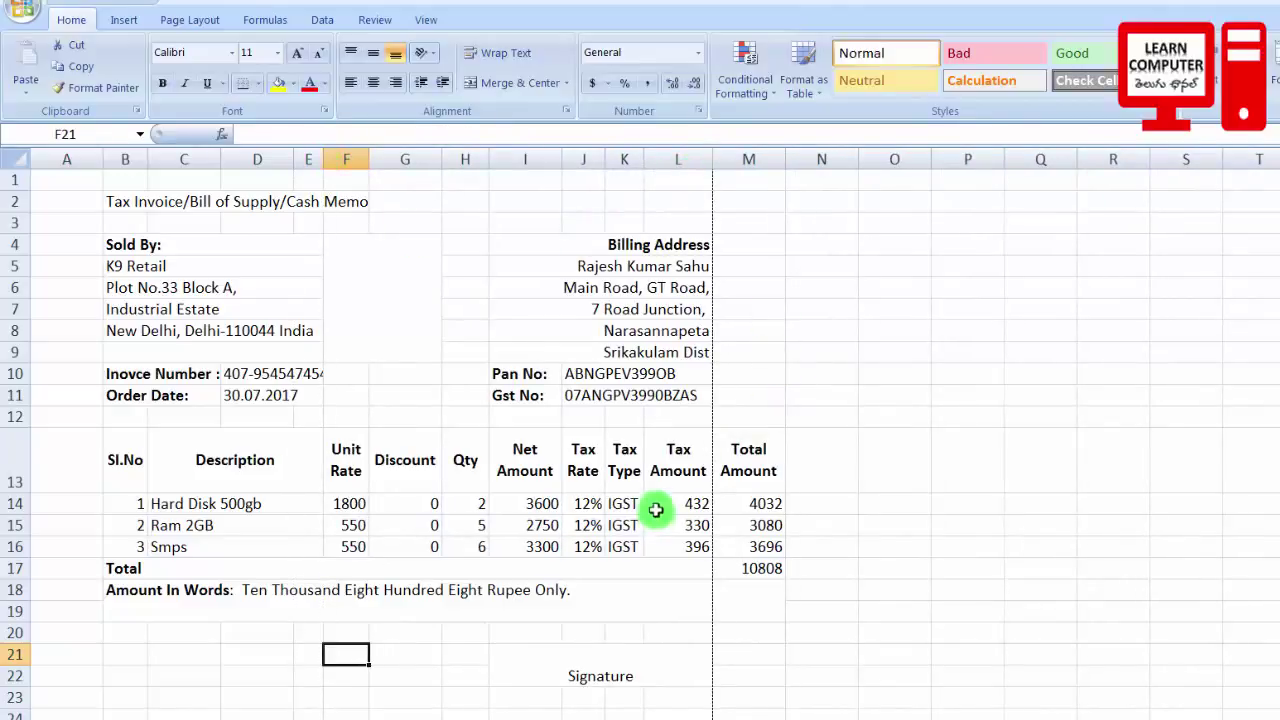
{"action": "left_click", "coordinate": [339, 464]}
{"action": "left_click_drag", "start_coordinate": [110, 201], "coordinate": [631, 678]}
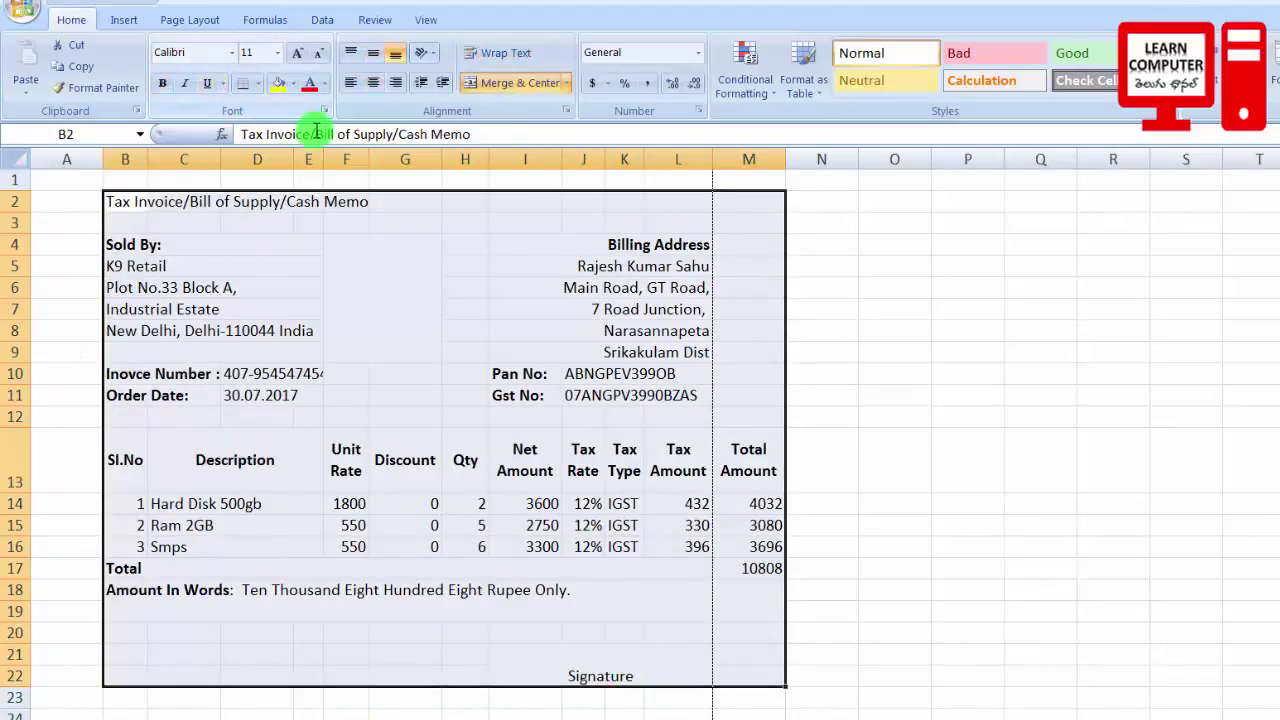
Put an outside border around the invoice range B2:M22
{"action": "left_click", "coordinate": [259, 85]}
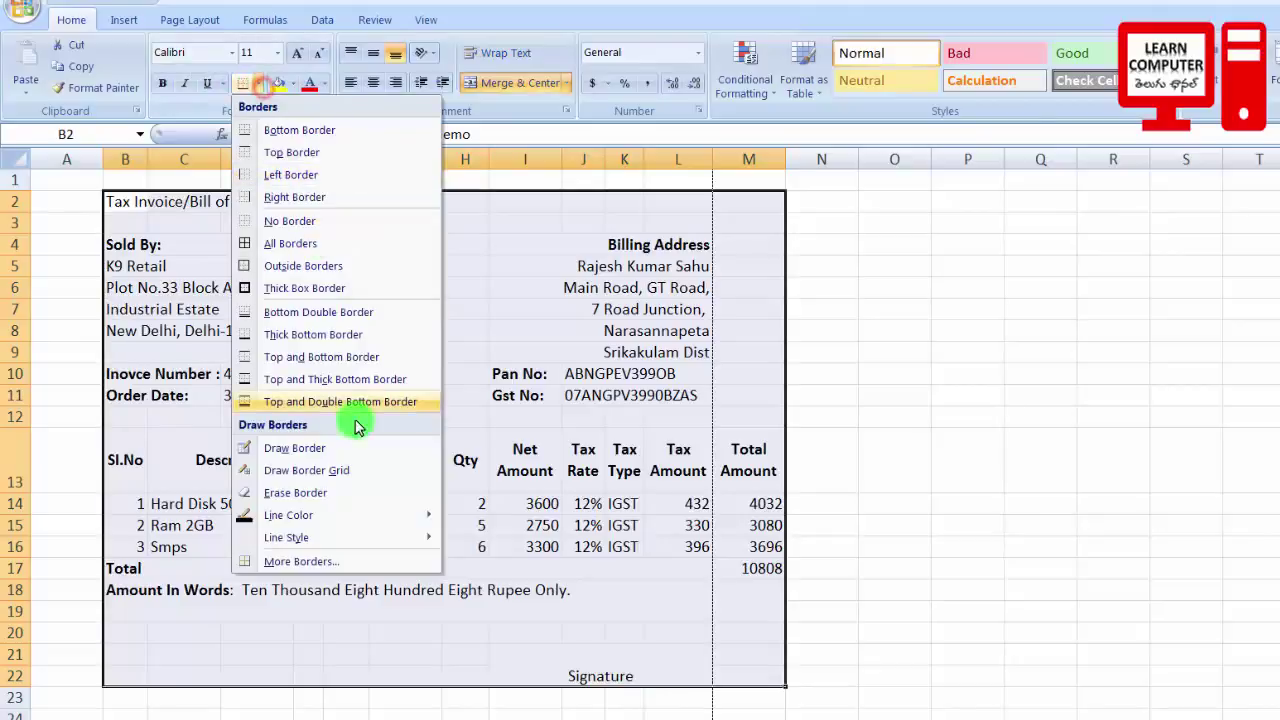
{"action": "left_click", "coordinate": [284, 266]}
{"action": "left_click", "coordinate": [600, 592]}
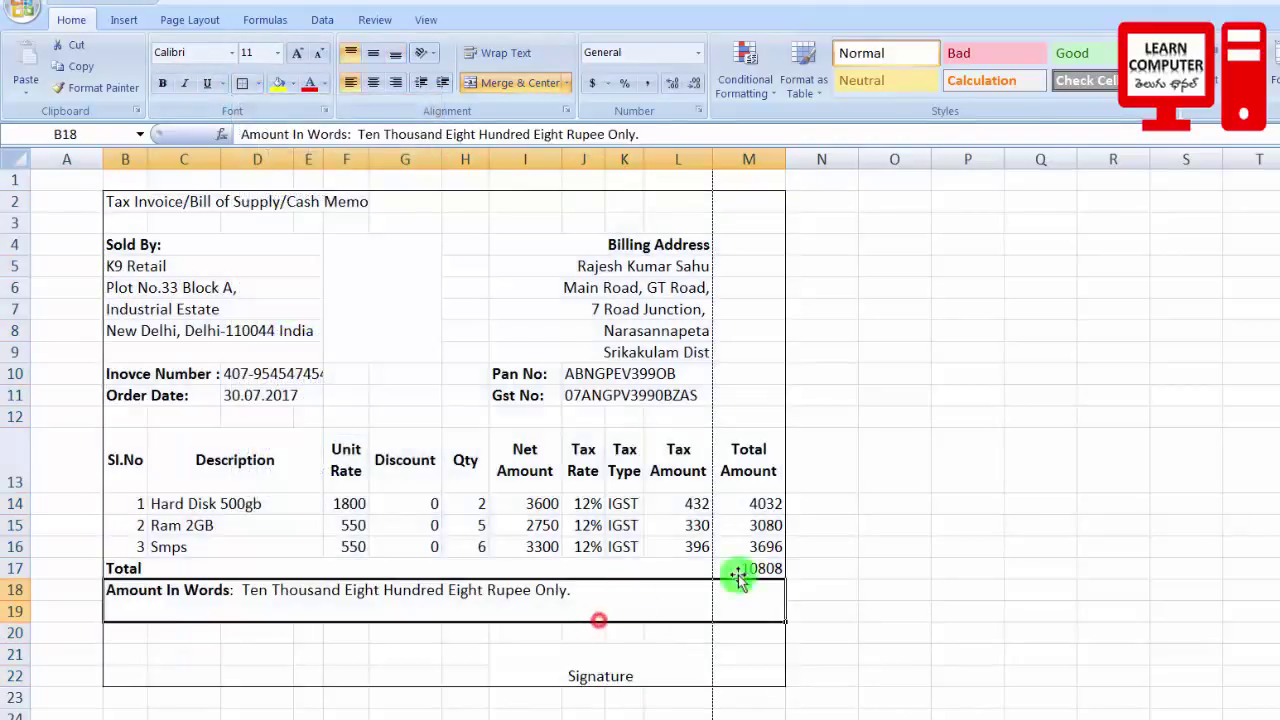
{"action": "left_click", "coordinate": [1146, 530]}
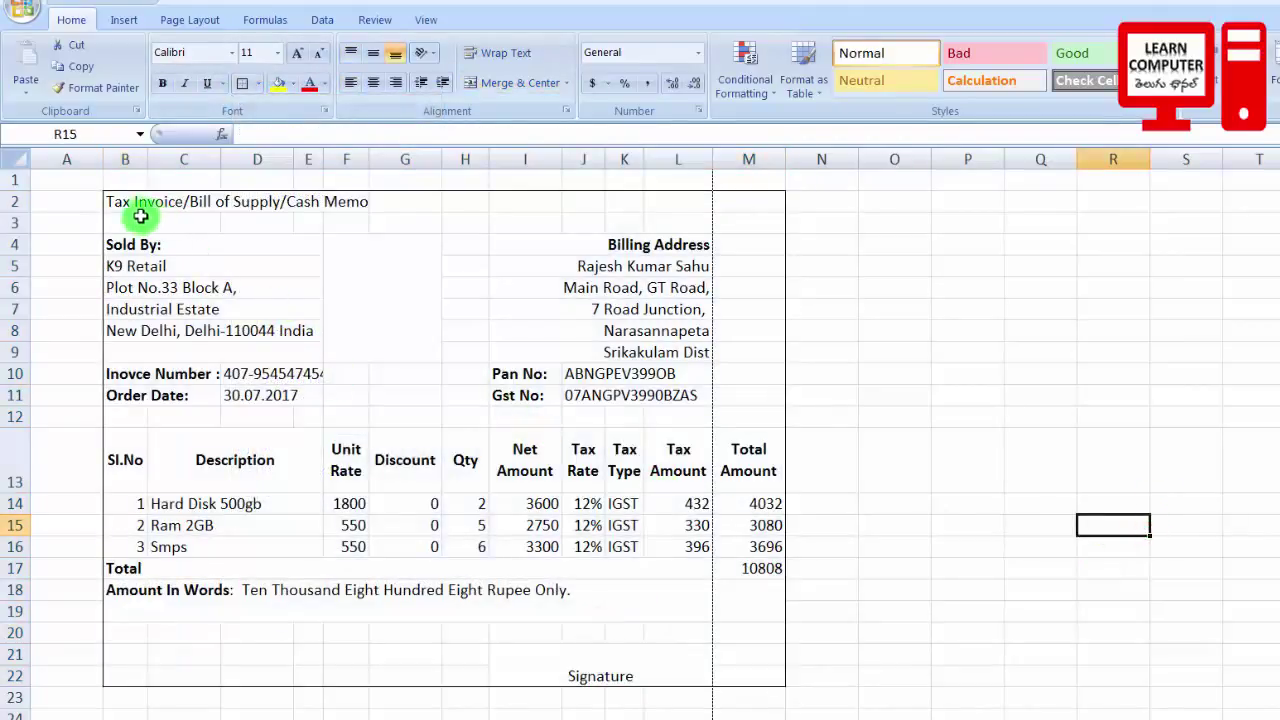
Merge the title across B2:M3, bold, 14 point, centred and middle-aligned
{"action": "left_click_drag", "start_coordinate": [140, 216], "coordinate": [637, 220]}
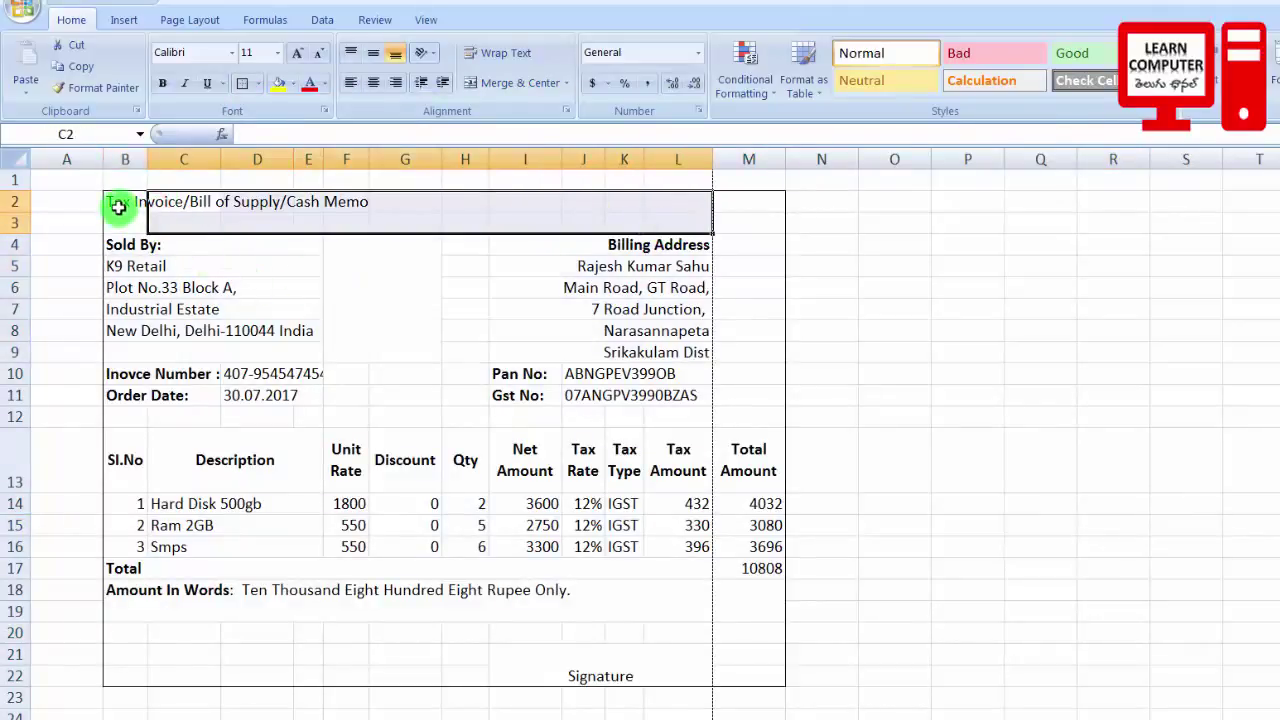
{"action": "left_click_drag", "start_coordinate": [118, 206], "coordinate": [734, 217]}
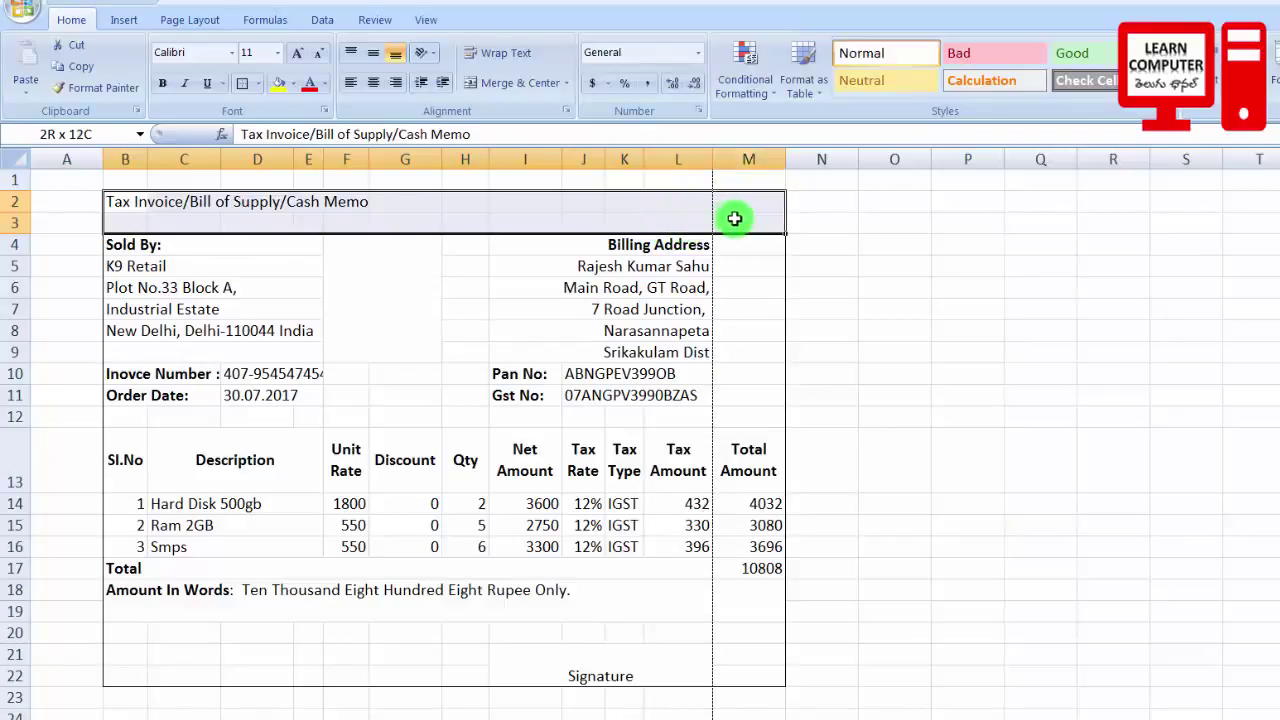
{"action": "left_click", "coordinate": [505, 83]}
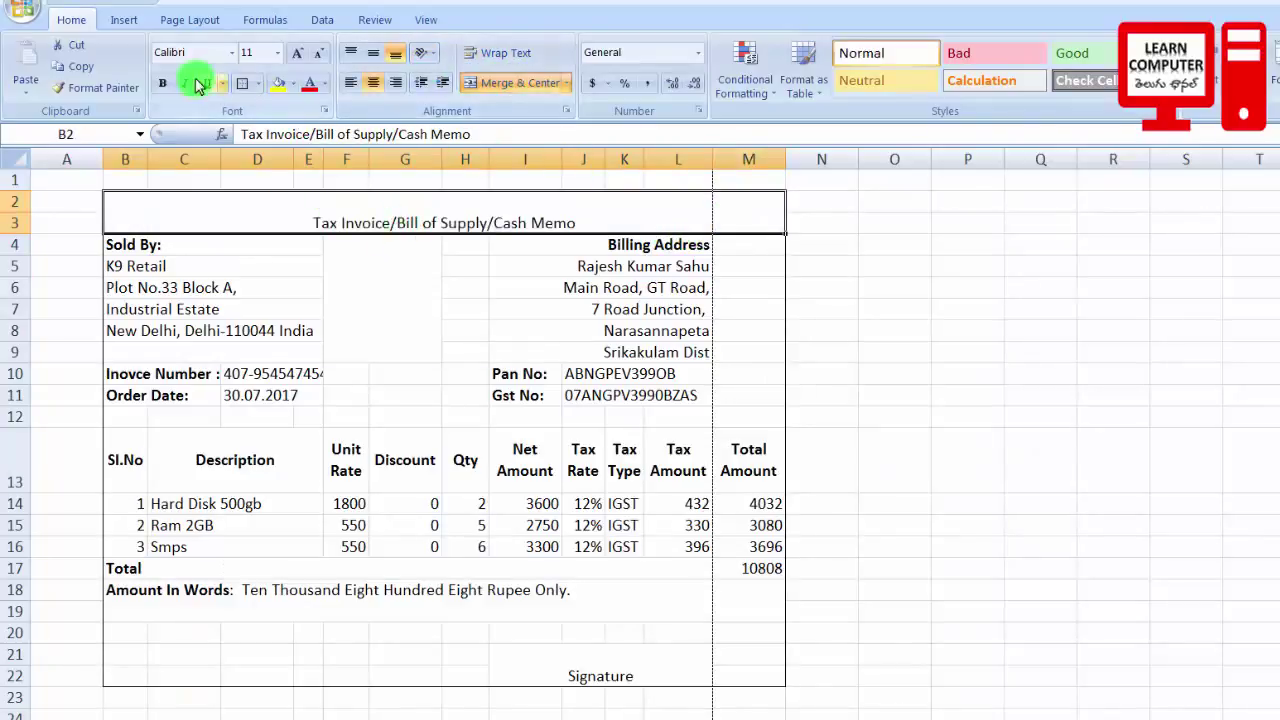
{"action": "left_click", "coordinate": [162, 83]}
{"action": "left_click", "coordinate": [275, 52]}
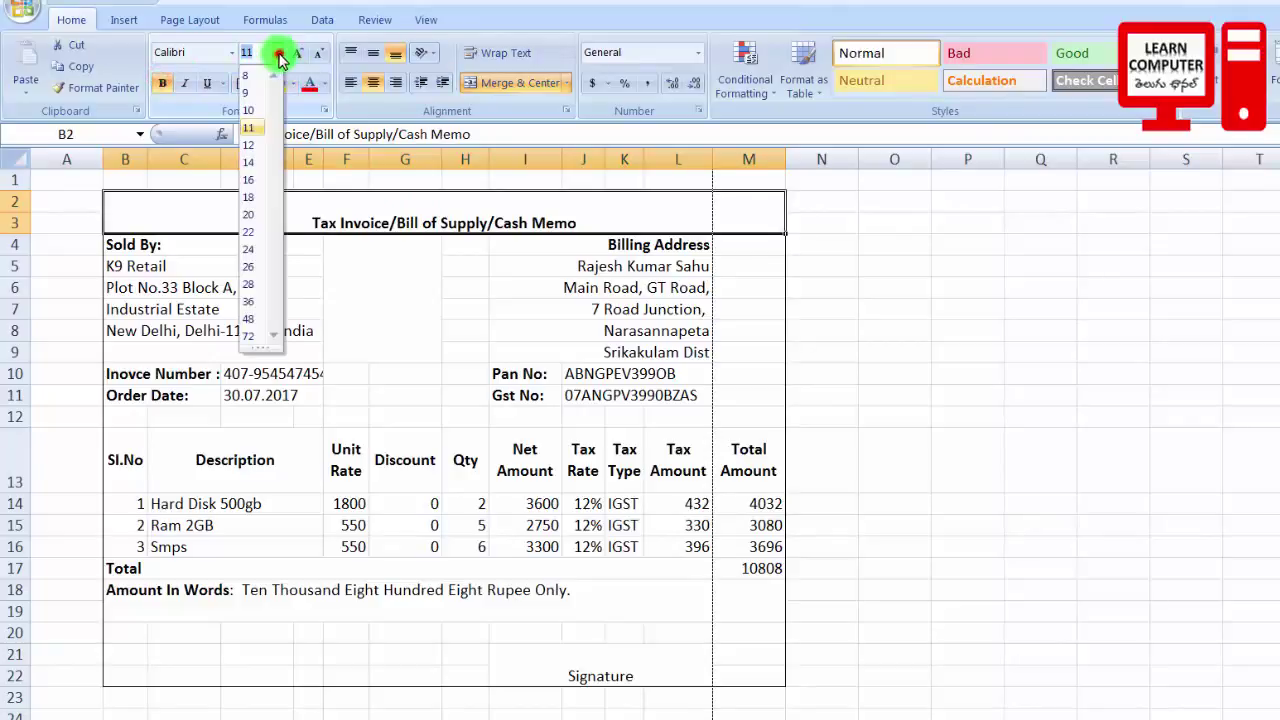
{"action": "left_click", "coordinate": [247, 163]}
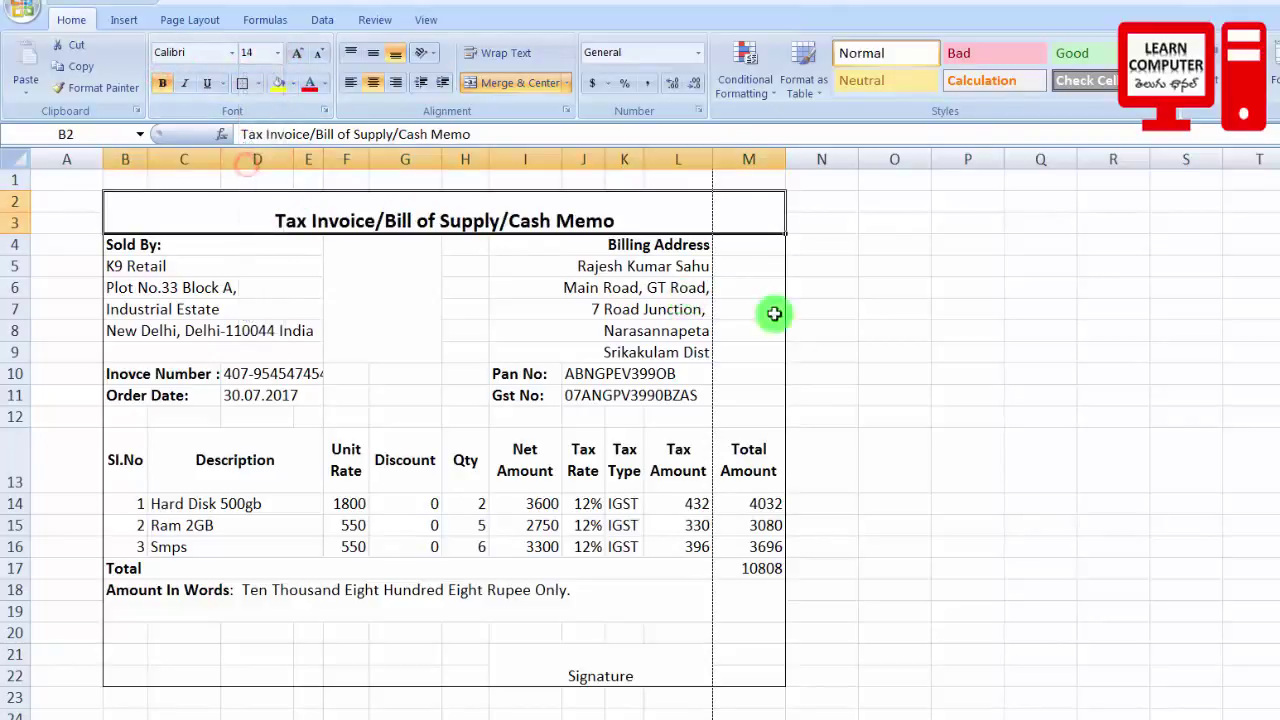
{"action": "left_click", "coordinate": [372, 52]}
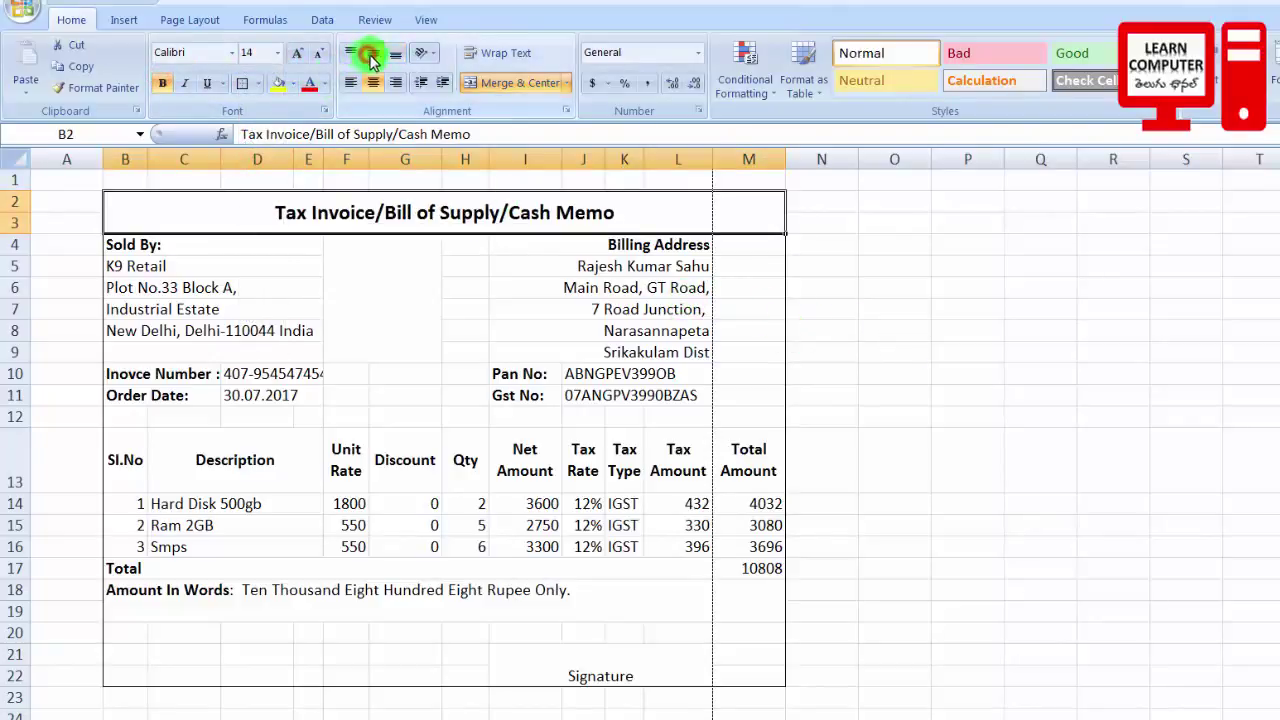
{"action": "left_click", "coordinate": [1088, 307]}
Widen column E and correct the B10 label to 'Invoice Number'
{"action": "left_click", "coordinate": [414, 289]}
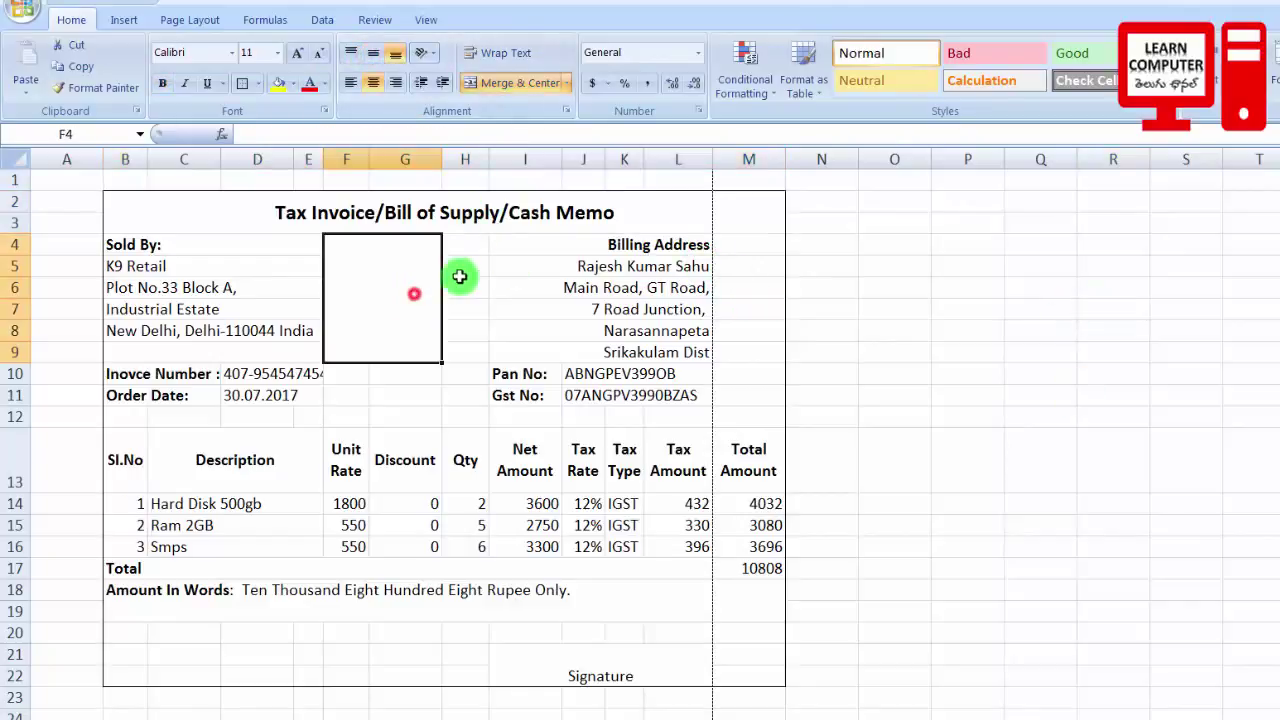
{"action": "left_click", "coordinate": [482, 396]}
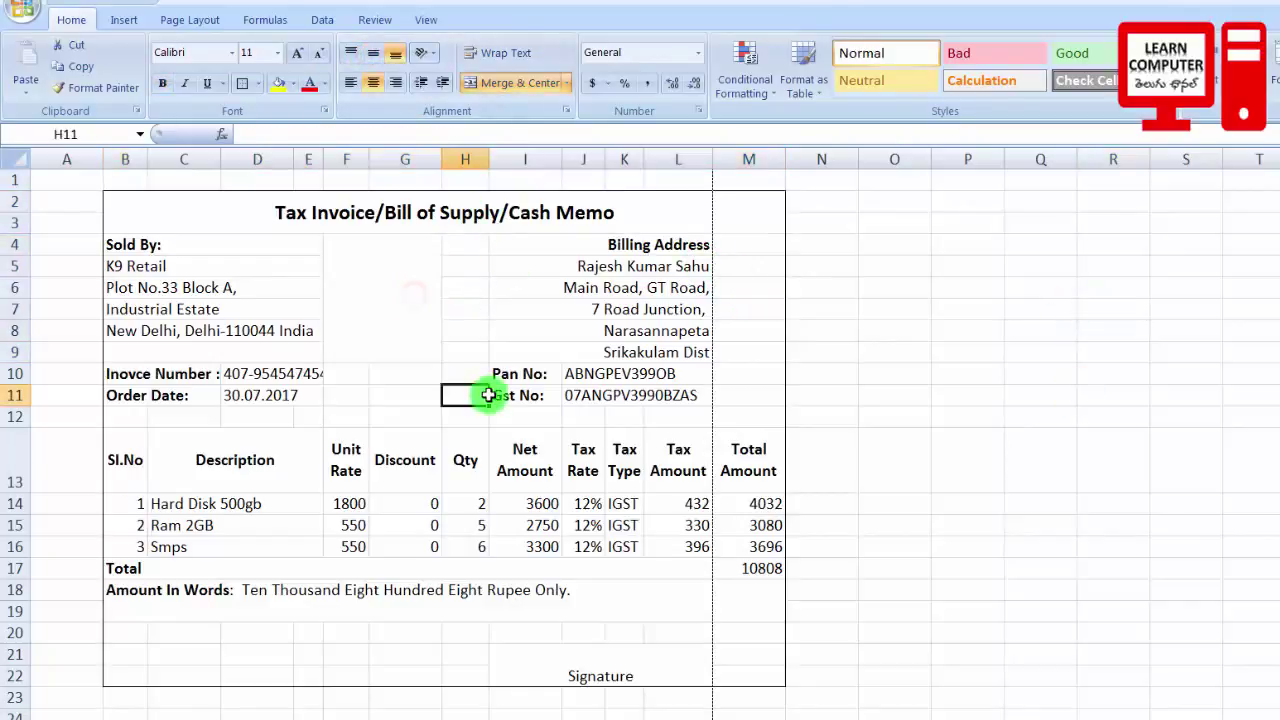
{"action": "left_click", "coordinate": [120, 246]}
{"action": "left_click", "coordinate": [637, 262]}
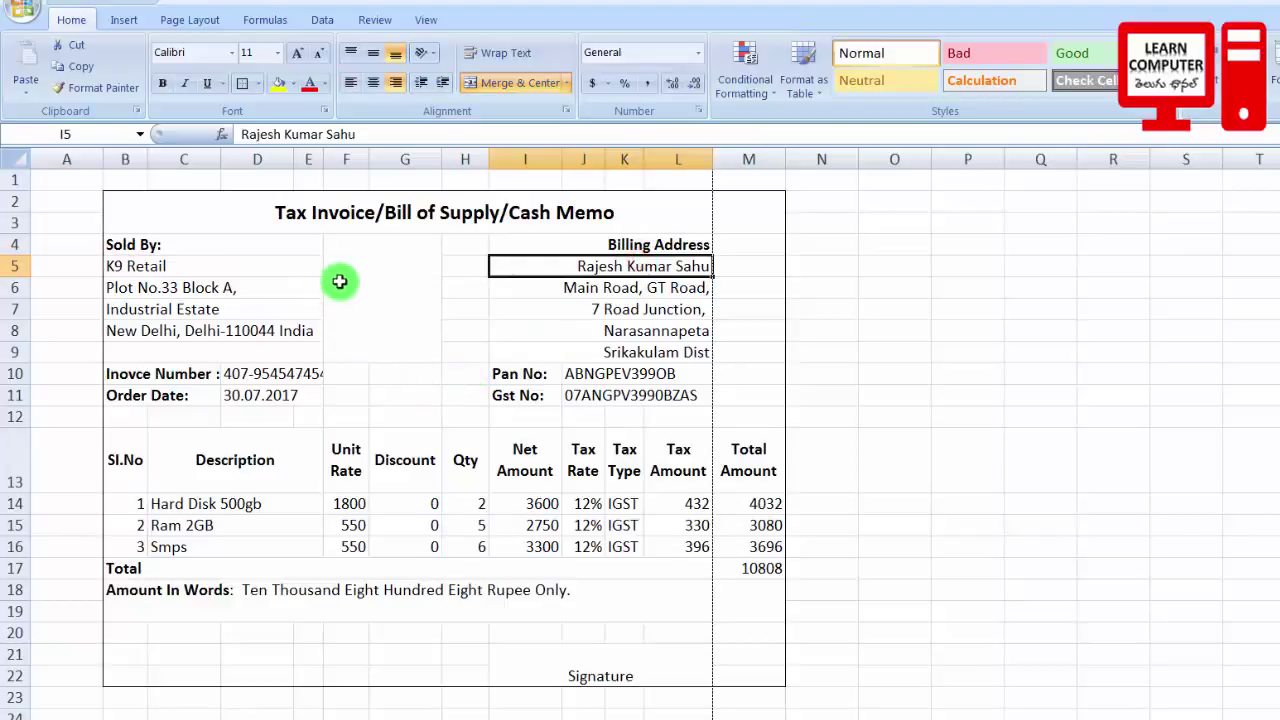
{"action": "left_click_drag", "start_coordinate": [325, 153], "coordinate": [344, 160]}
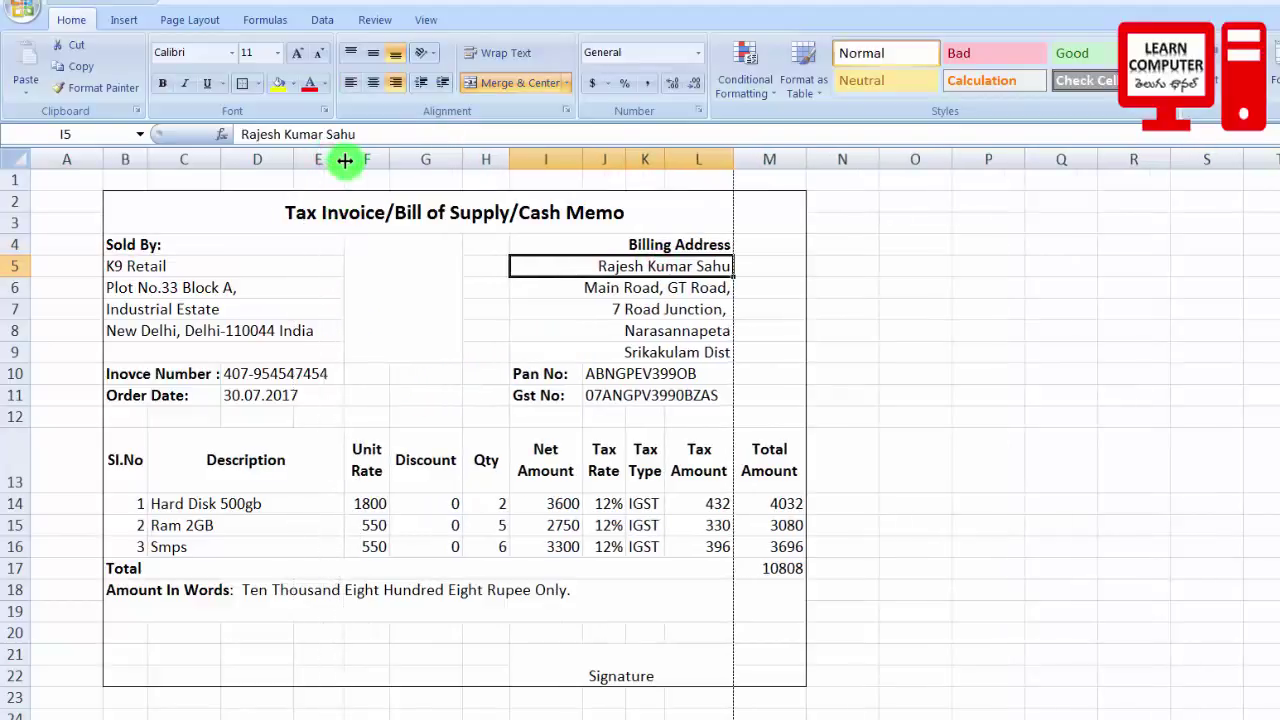
{"action": "left_click", "coordinate": [133, 373]}
{"action": "key", "text": "Return"}
{"action": "left_click", "coordinate": [616, 390]}
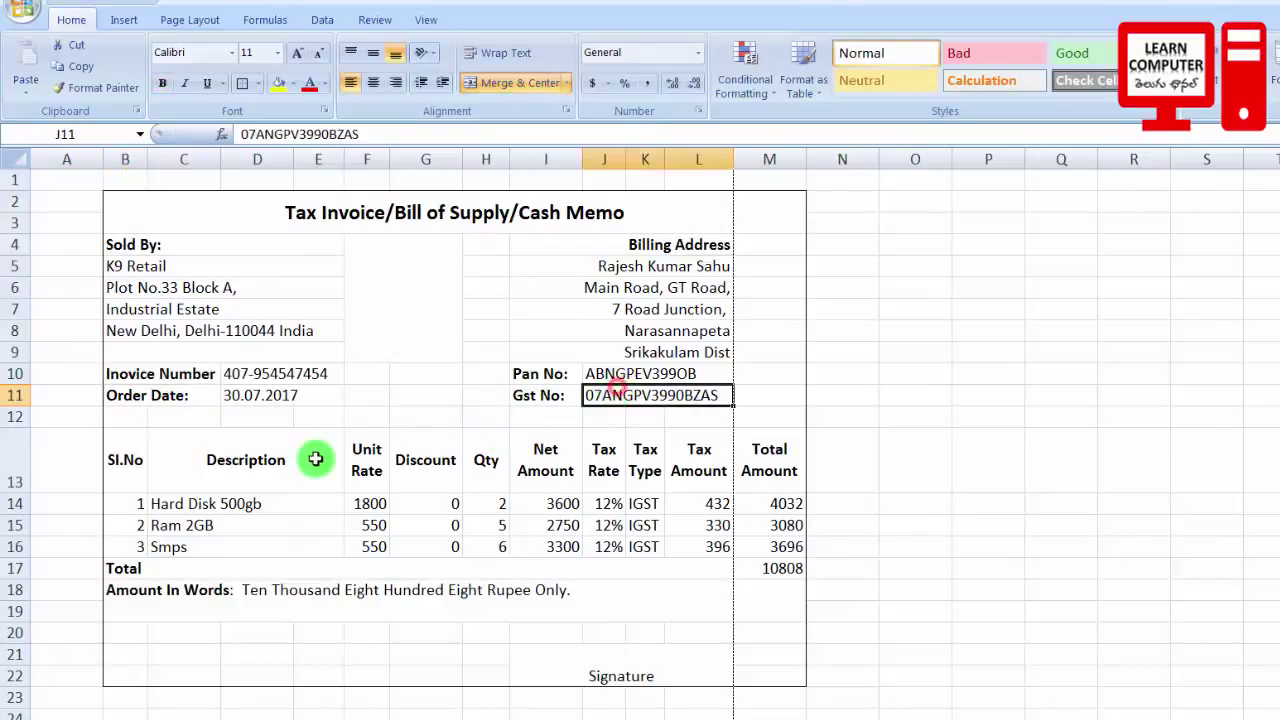
Give the item header row 13 a top and thick bottom border
{"action": "left_click_drag", "start_coordinate": [118, 440], "coordinate": [770, 478]}
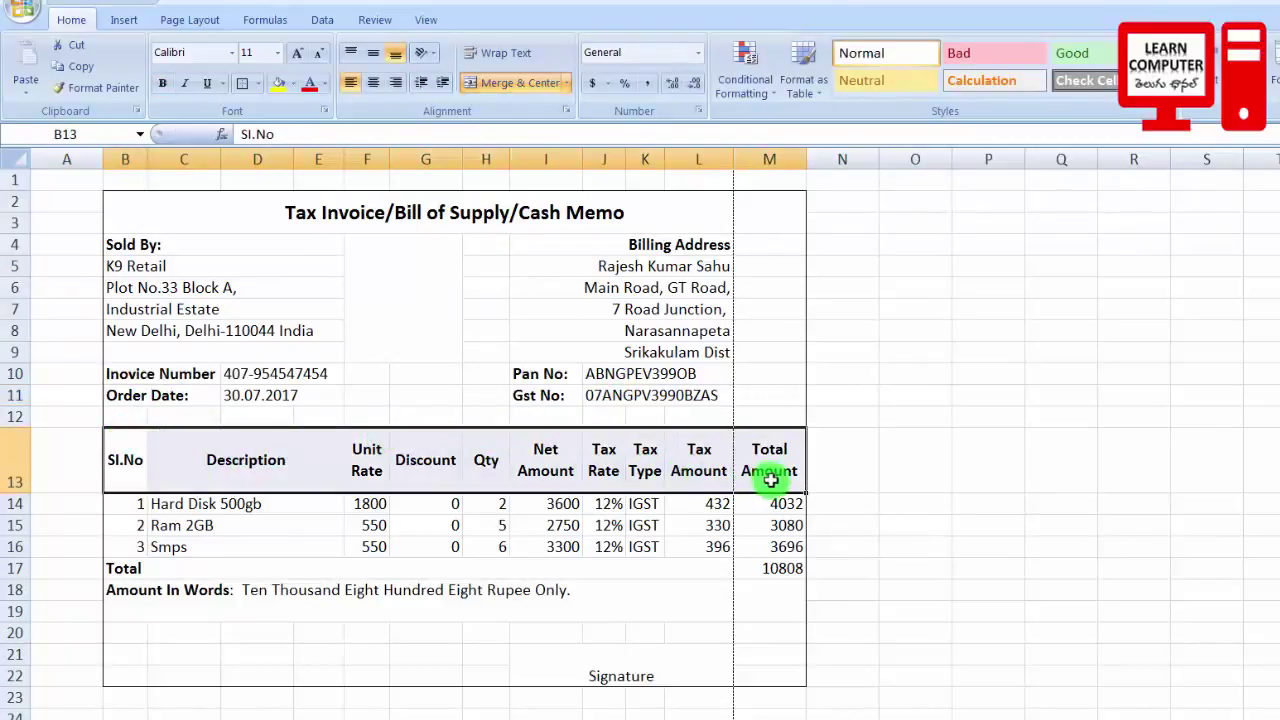
{"action": "left_click", "coordinate": [269, 87]}
{"action": "left_click", "coordinate": [323, 297]}
{"action": "left_click", "coordinate": [905, 486]}
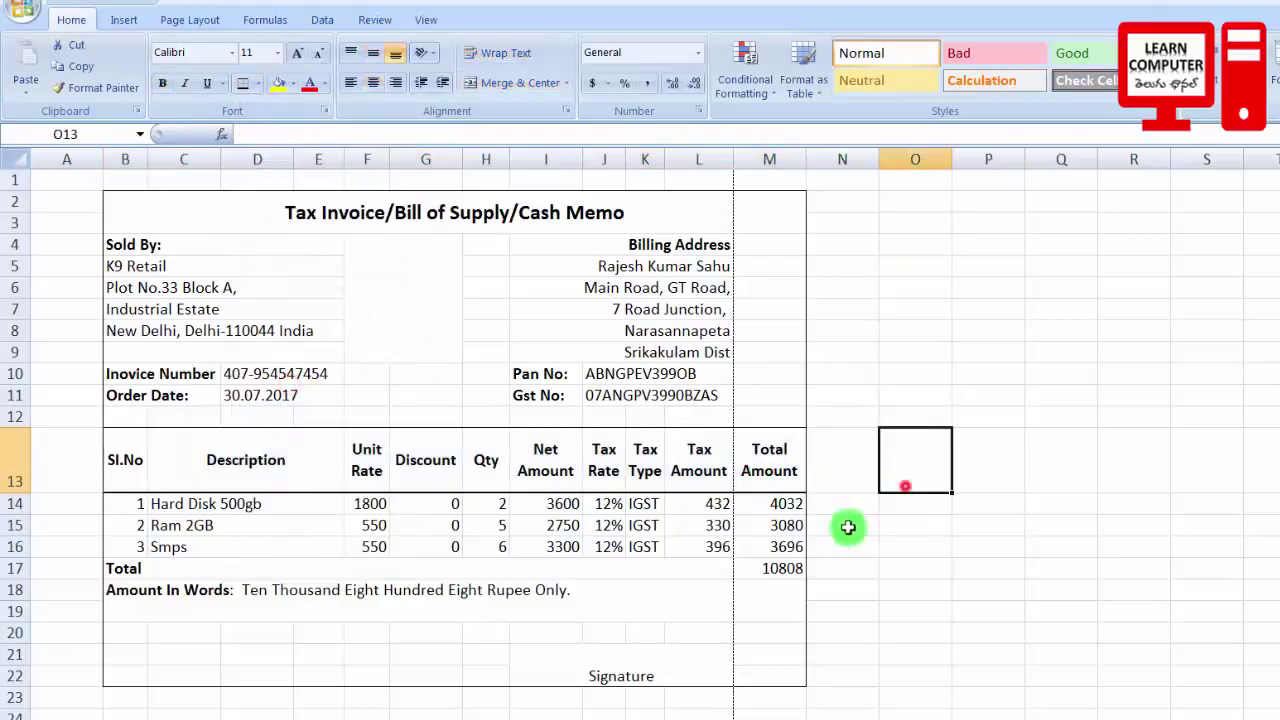
Add a thick bottom border under the amount-in-words rows B18:M19
{"action": "left_click_drag", "start_coordinate": [133, 604], "coordinate": [702, 610]}
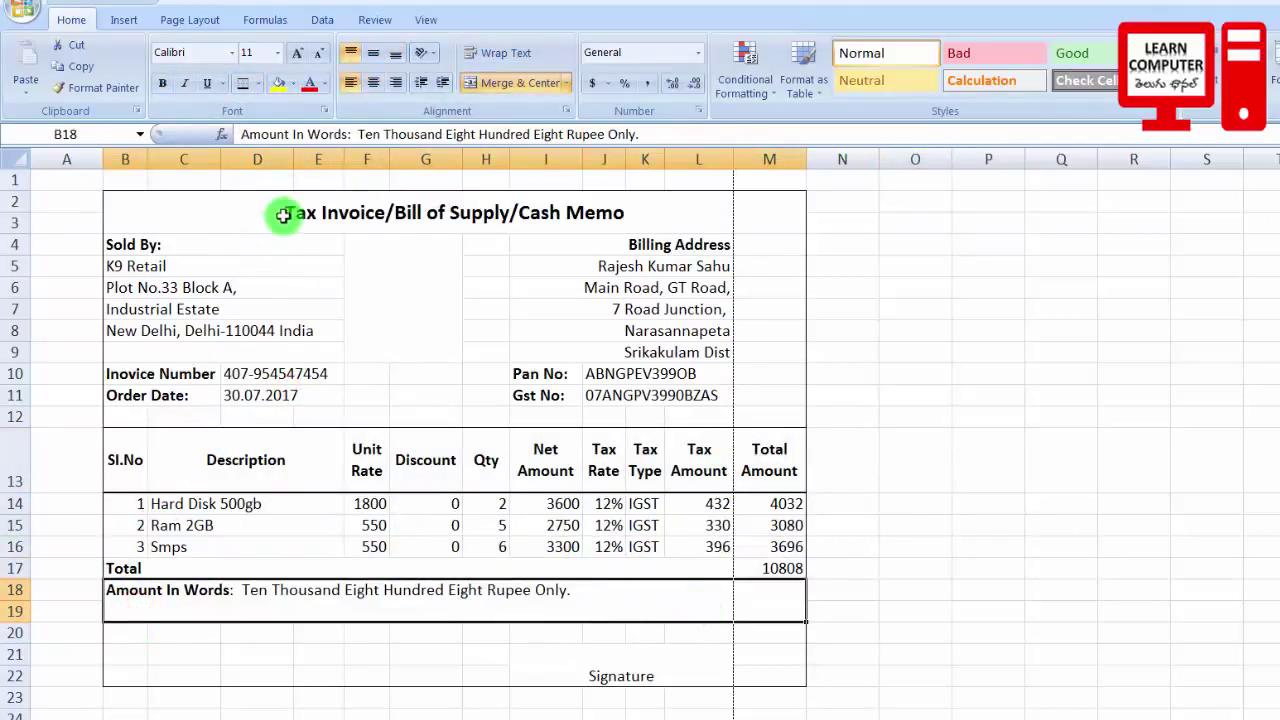
{"action": "left_click", "coordinate": [258, 84]}
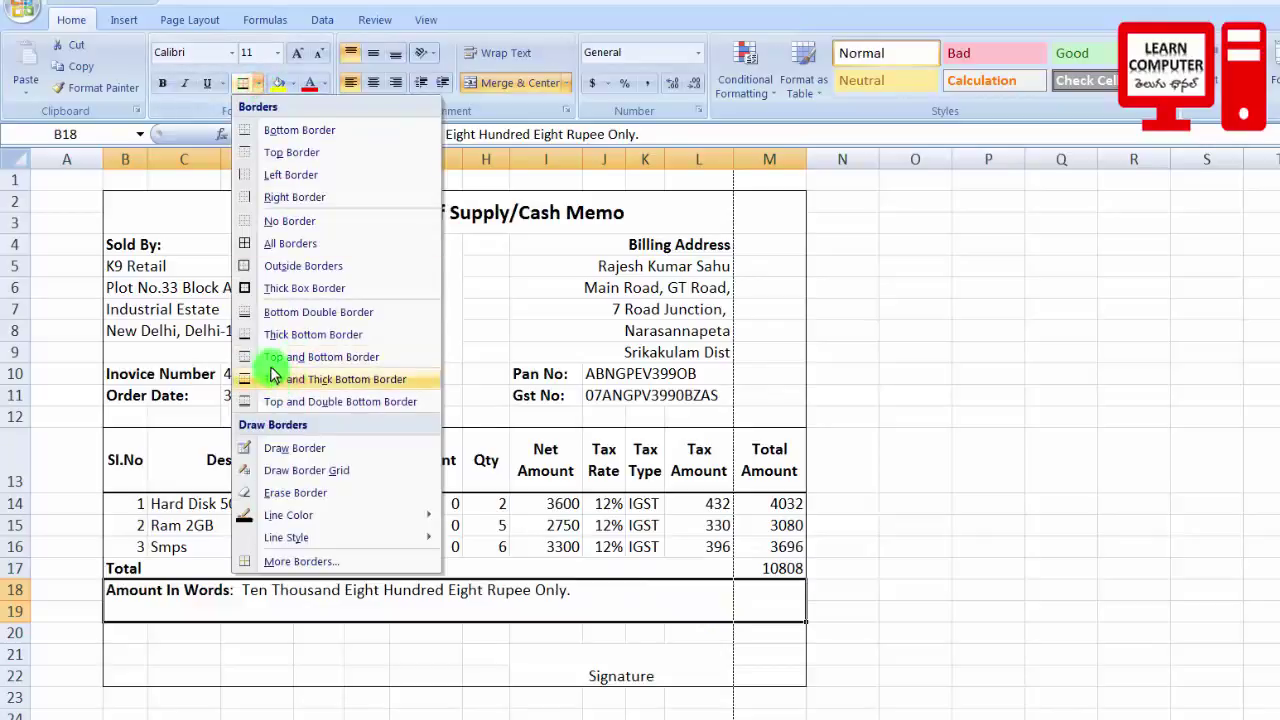
{"action": "left_click", "coordinate": [268, 334]}
{"action": "left_click", "coordinate": [864, 606]}
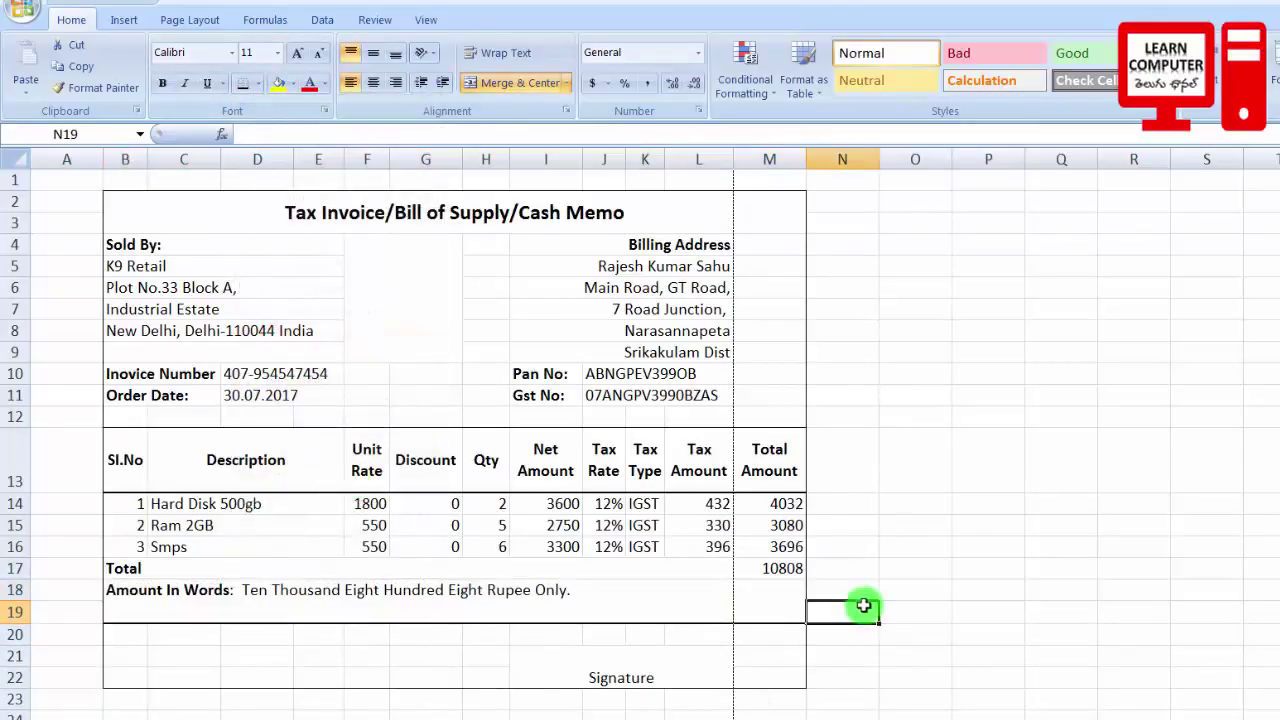
{"action": "left_click", "coordinate": [186, 656]}
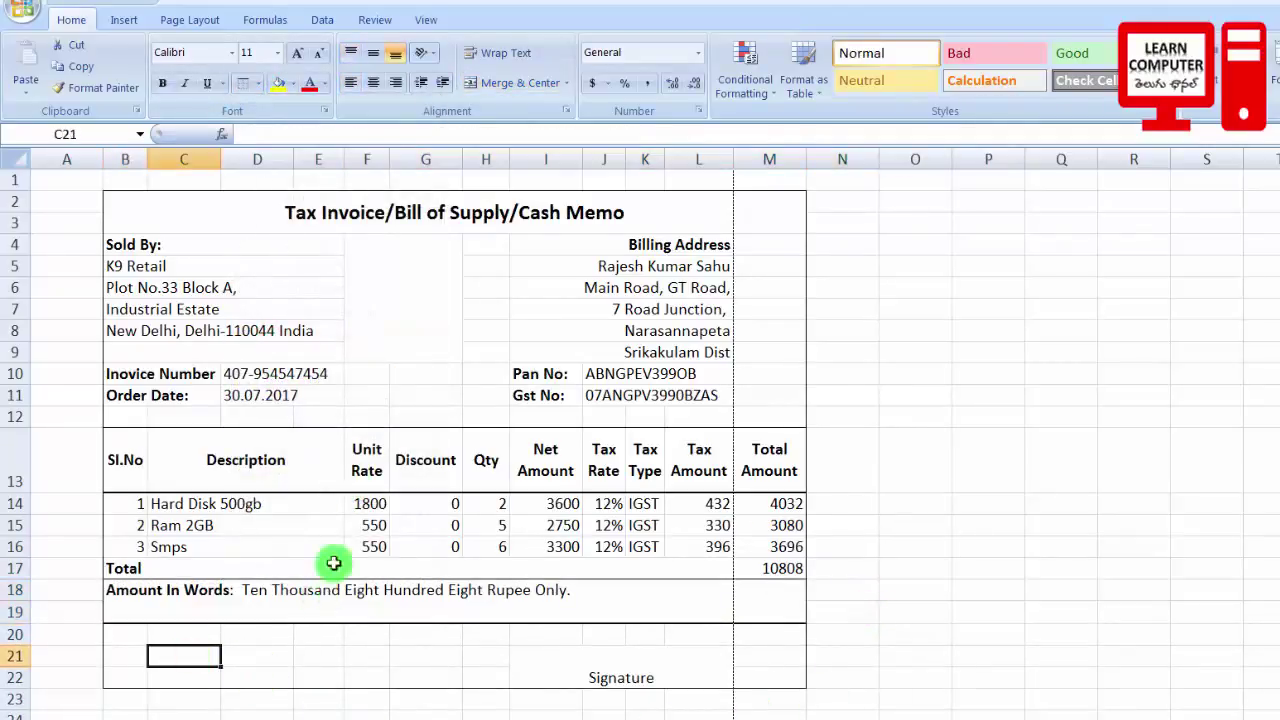
{"action": "left_click", "coordinate": [229, 214]}
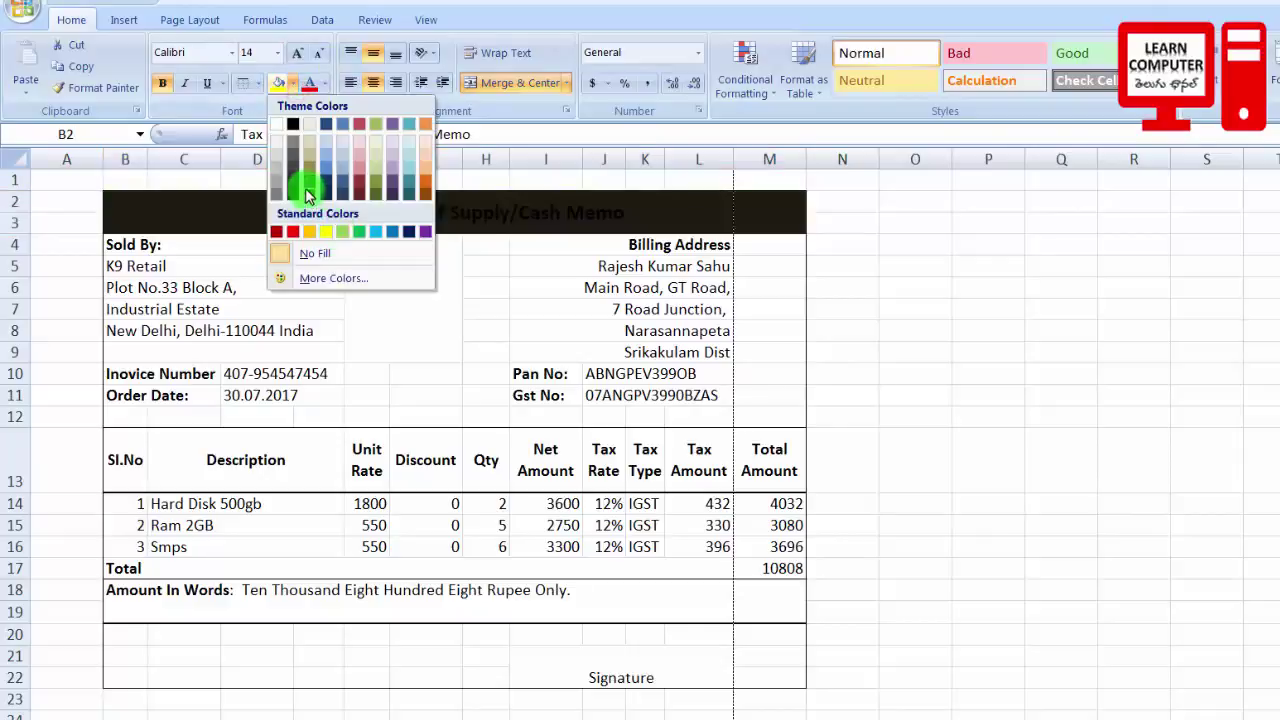
Shade the title light grey and undo a first fill on the header row
{"action": "left_click", "coordinate": [314, 150]}
{"action": "left_click", "coordinate": [988, 416]}
{"action": "left_click_drag", "start_coordinate": [122, 470], "coordinate": [737, 474]}
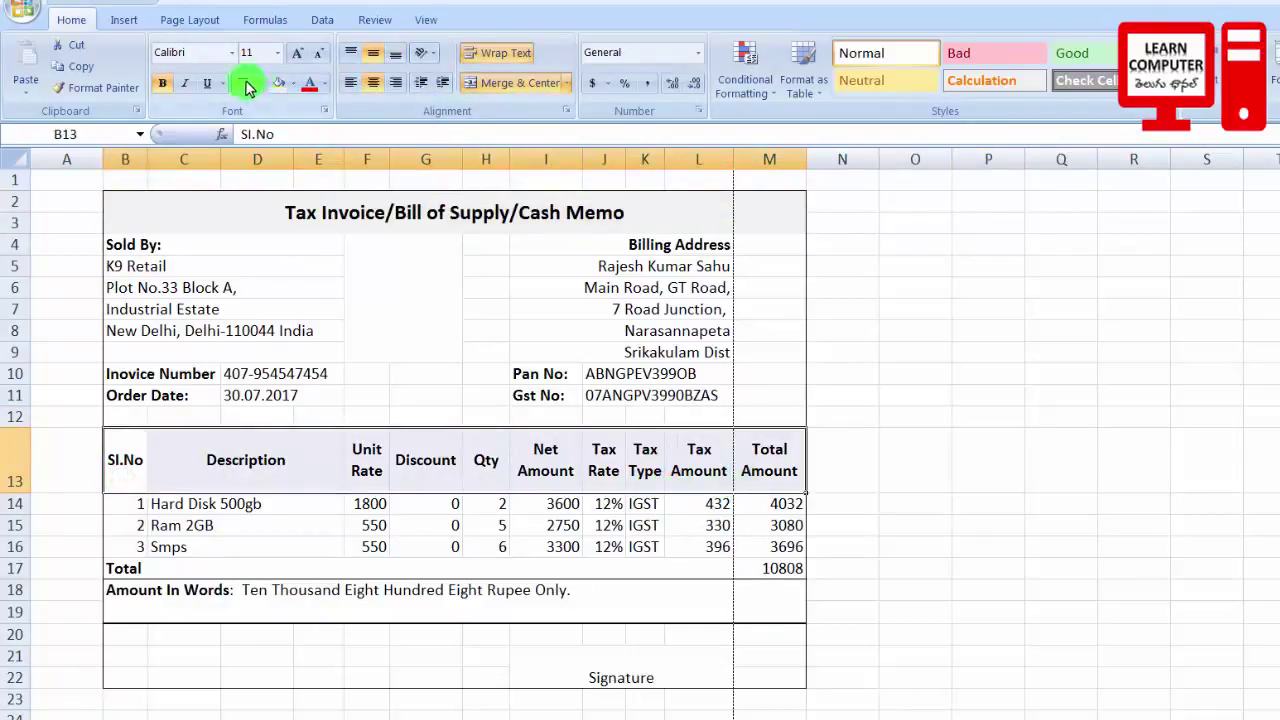
{"action": "left_click", "coordinate": [279, 88]}
{"action": "left_click", "coordinate": [988, 612]}
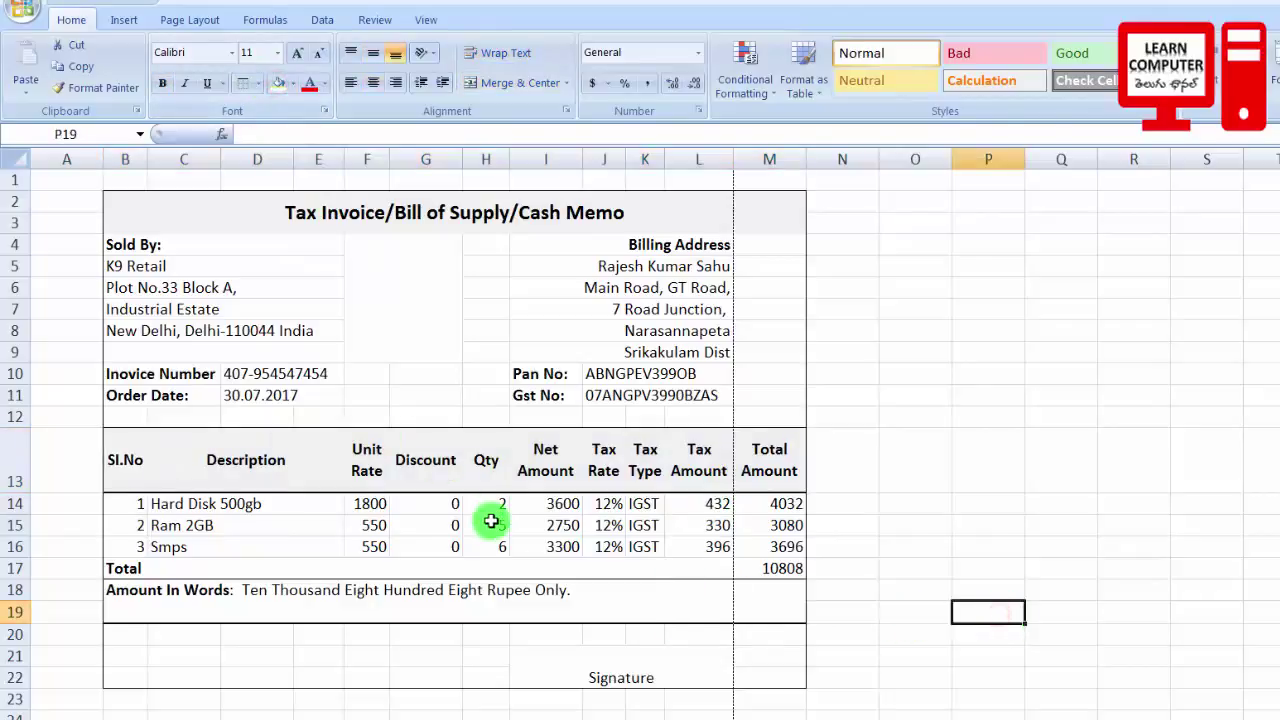
{"action": "key", "text": "ctrl+z"}
Fill the item header row B13:M13 black with white text
{"action": "left_click", "coordinate": [292, 84]}
{"action": "left_click", "coordinate": [282, 191]}
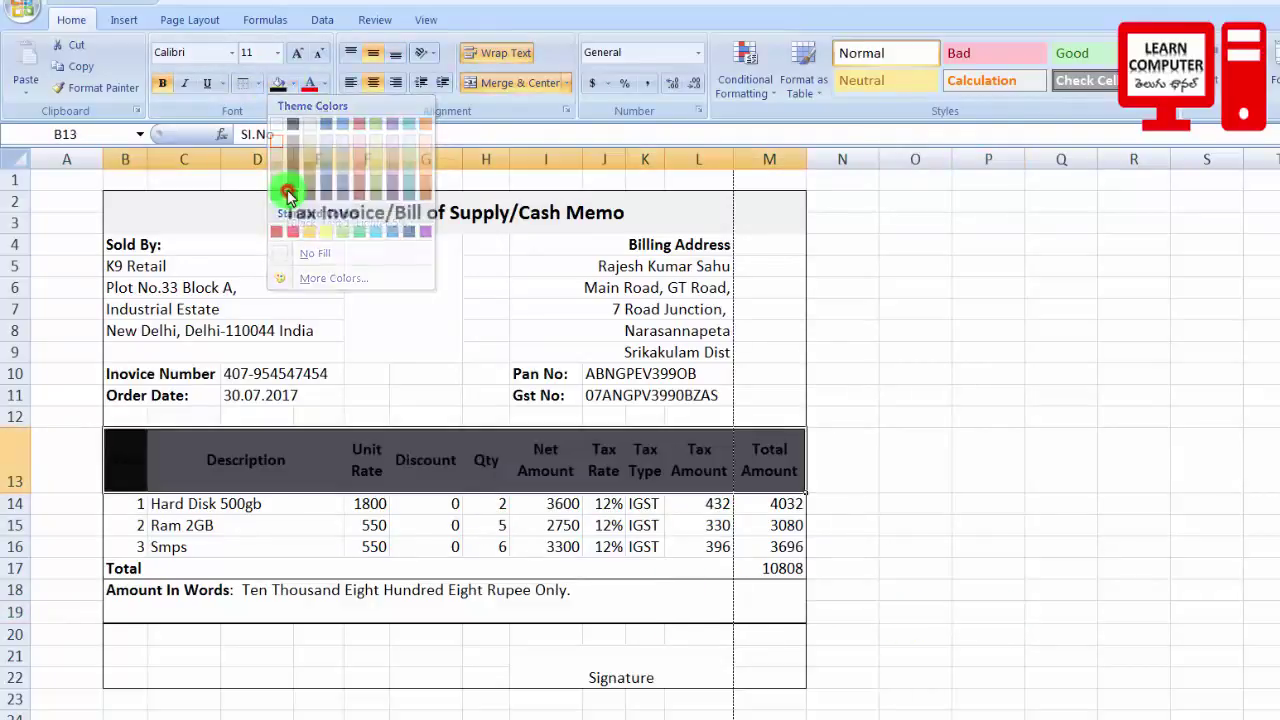
{"action": "left_click", "coordinate": [292, 84]}
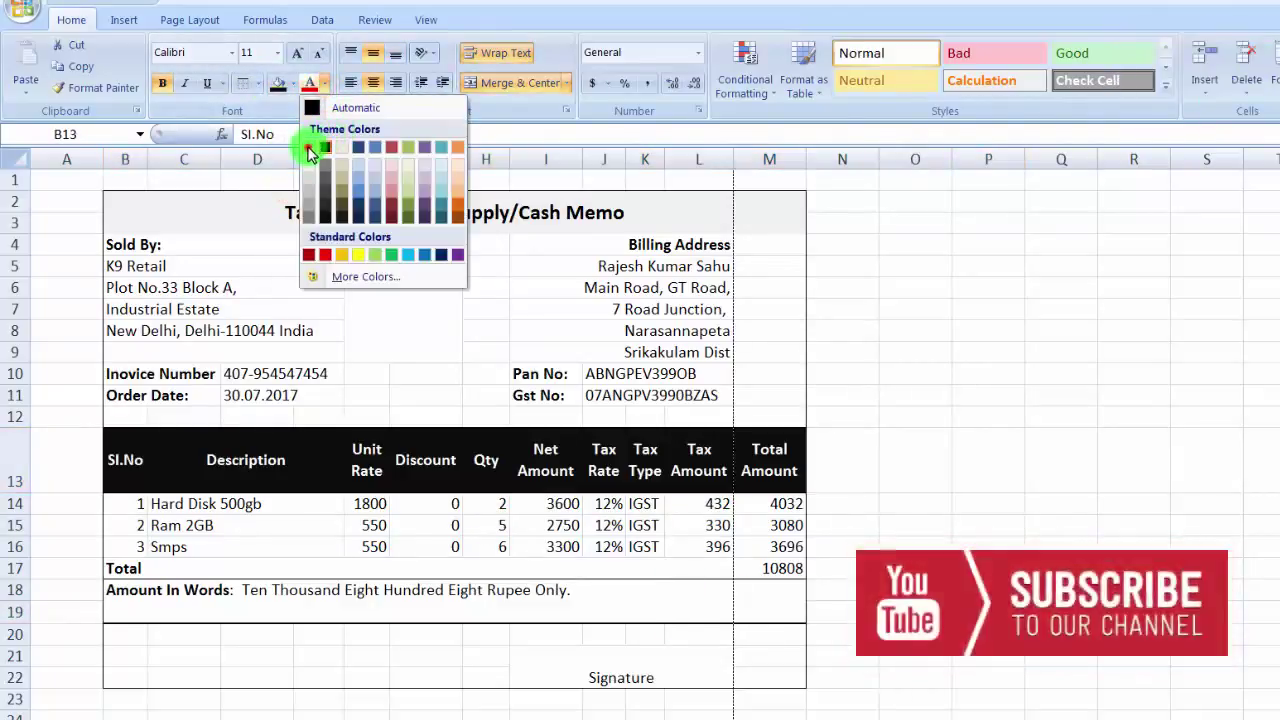
{"action": "left_click", "coordinate": [293, 130]}
{"action": "left_click", "coordinate": [200, 590]}
Shade the amount-in-words rows B18:M19 light grey
{"action": "left_click", "coordinate": [292, 84]}
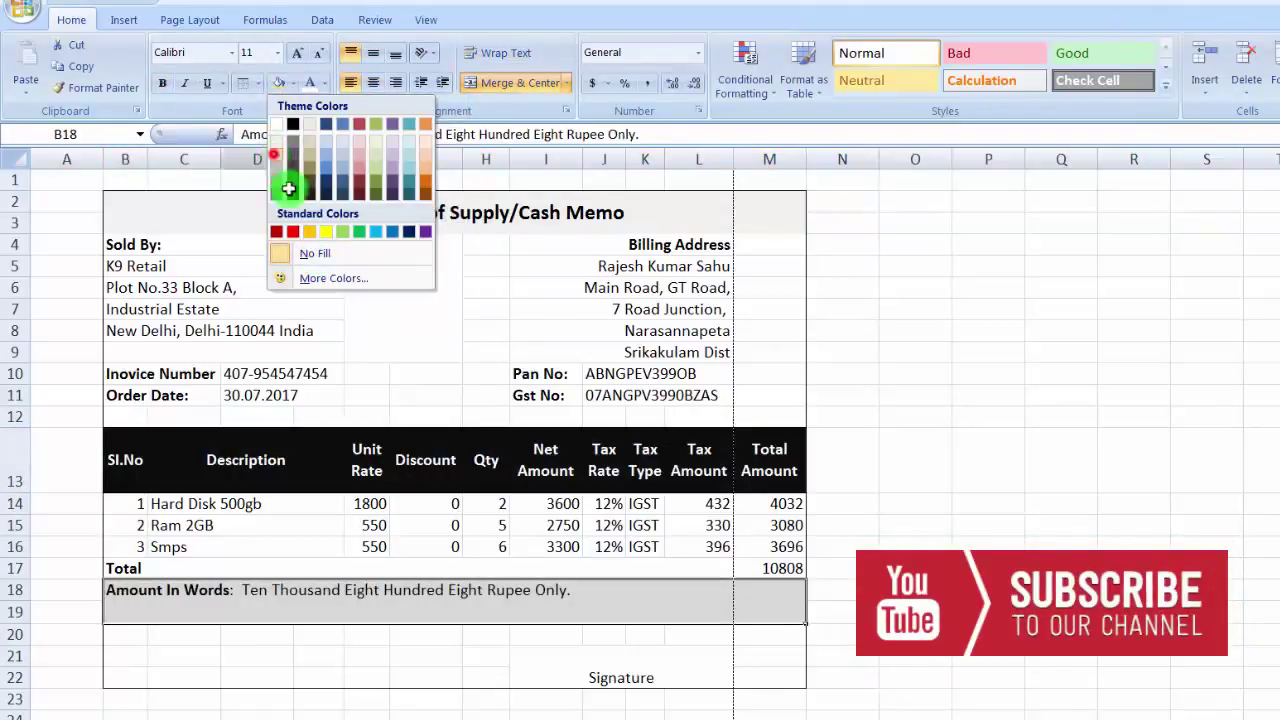
{"action": "left_click", "coordinate": [277, 157]}
{"action": "left_click", "coordinate": [874, 547]}
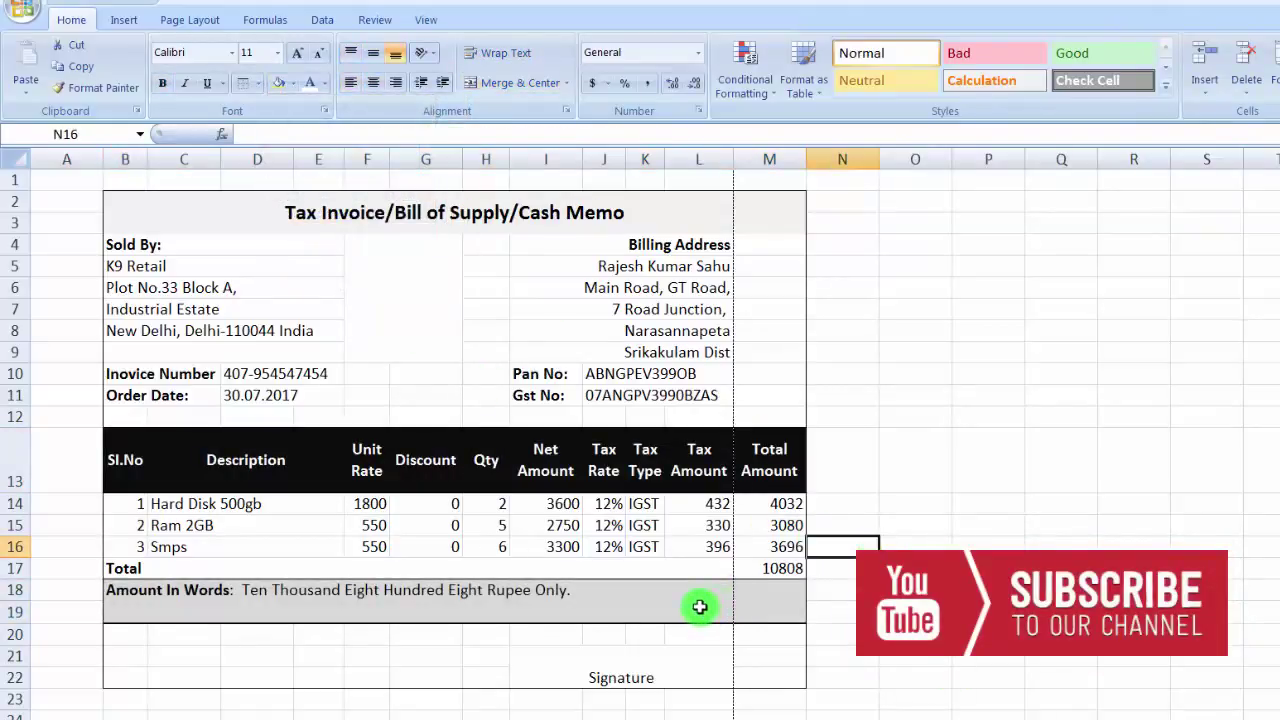